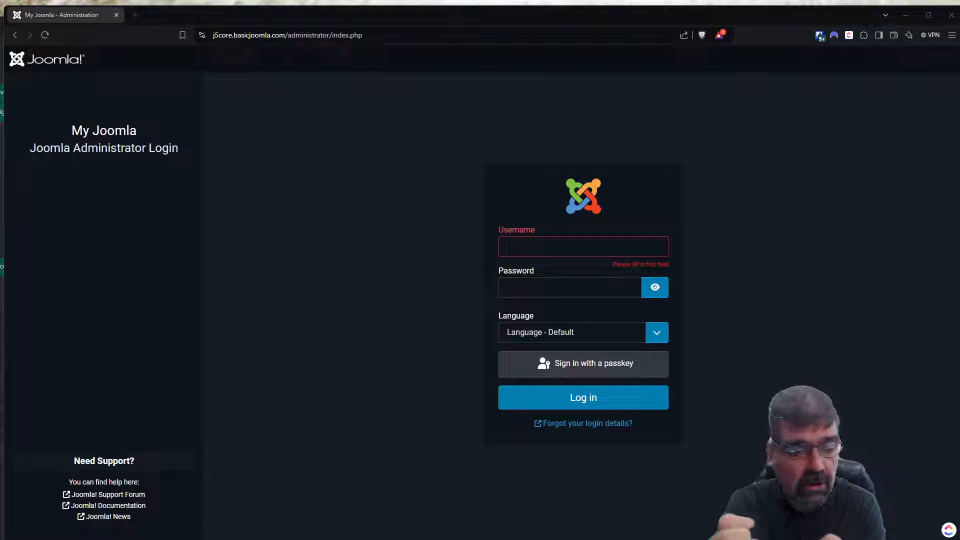
- Autofill the saved admin username, clear the password field and start a passkey sign-in
click(608, 248)
click(538, 273)
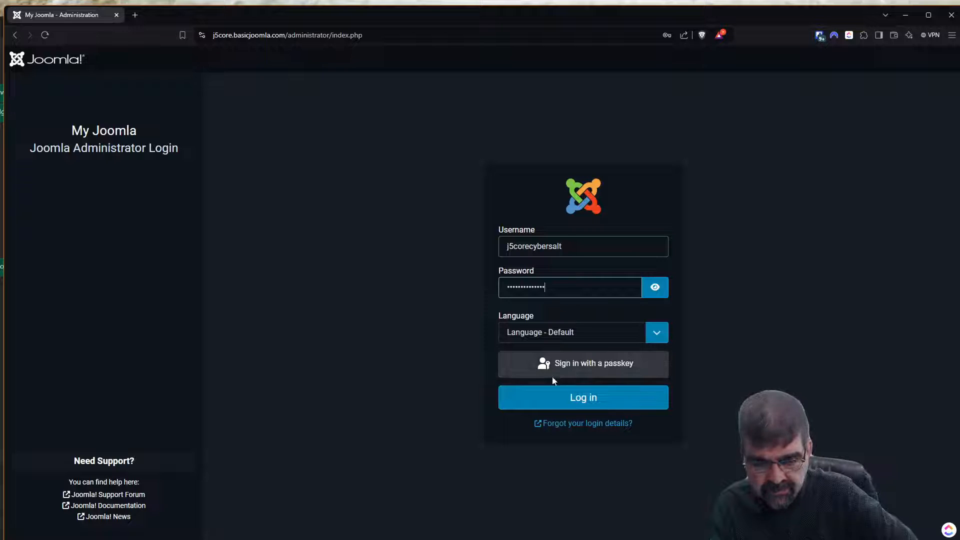
drag(571, 283, 352, 295)
key(BackSpace)
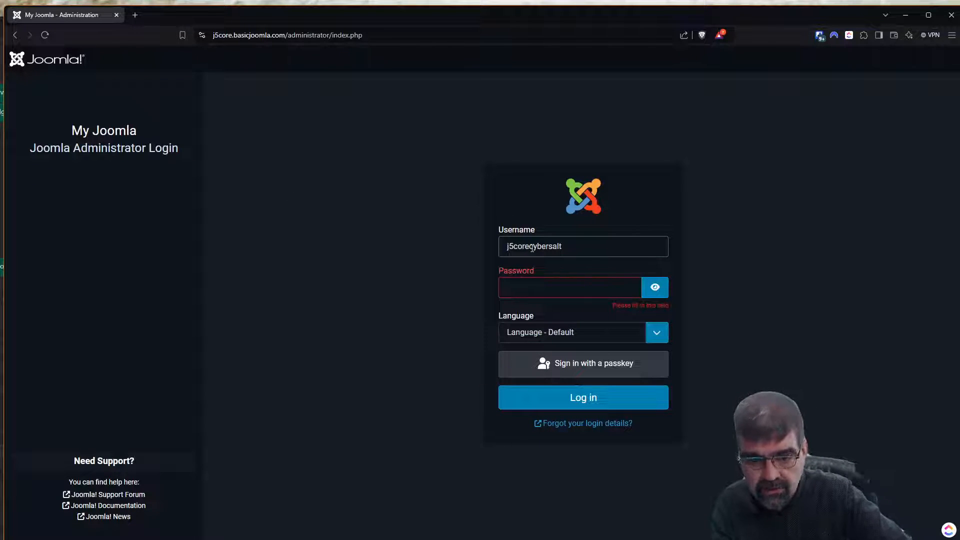
click(551, 367)
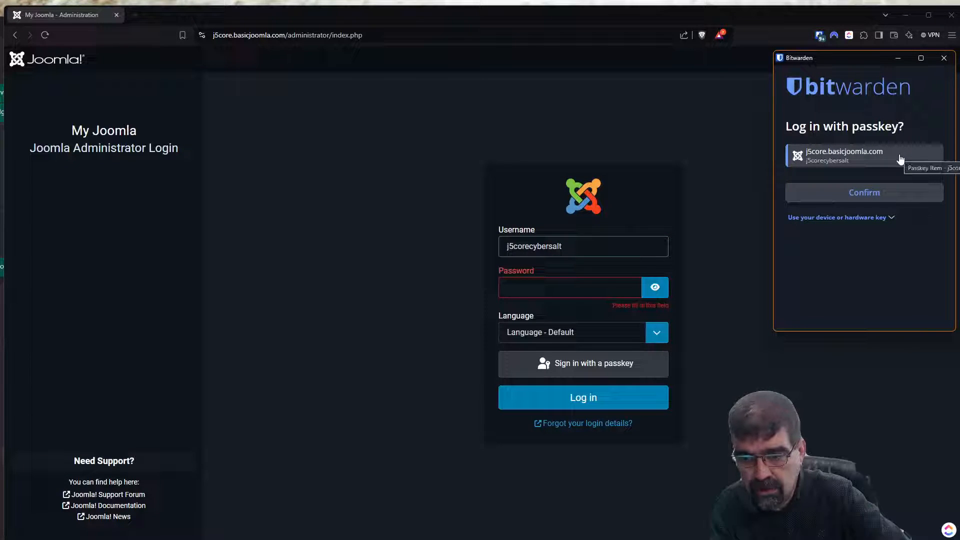
- Confirm the j5core.basicjoomla.com passkey in Bitwarden's 'Log in with passkey?' window
click(863, 192)
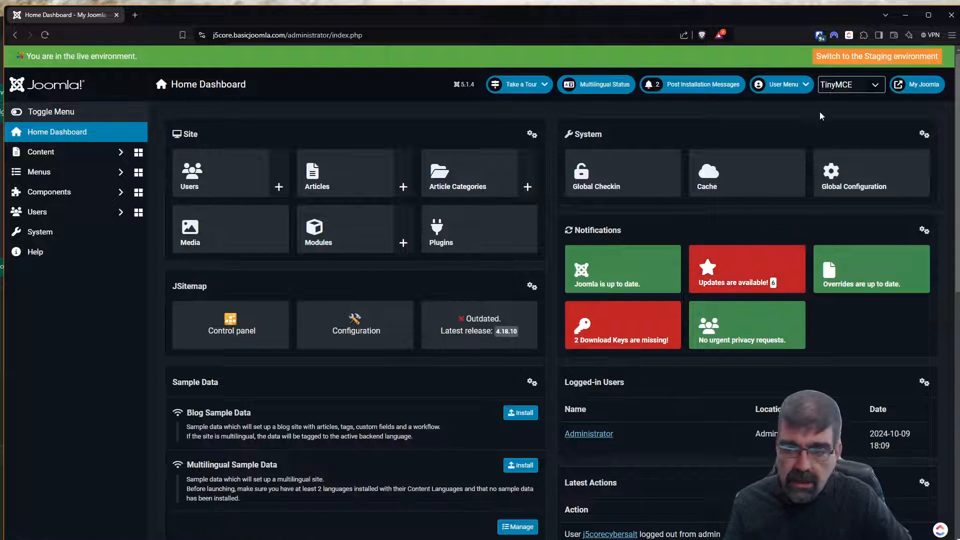
- Switch the Joomla back end to Light mode from the User Menu and go to the System Dashboard
click(784, 84)
click(760, 148)
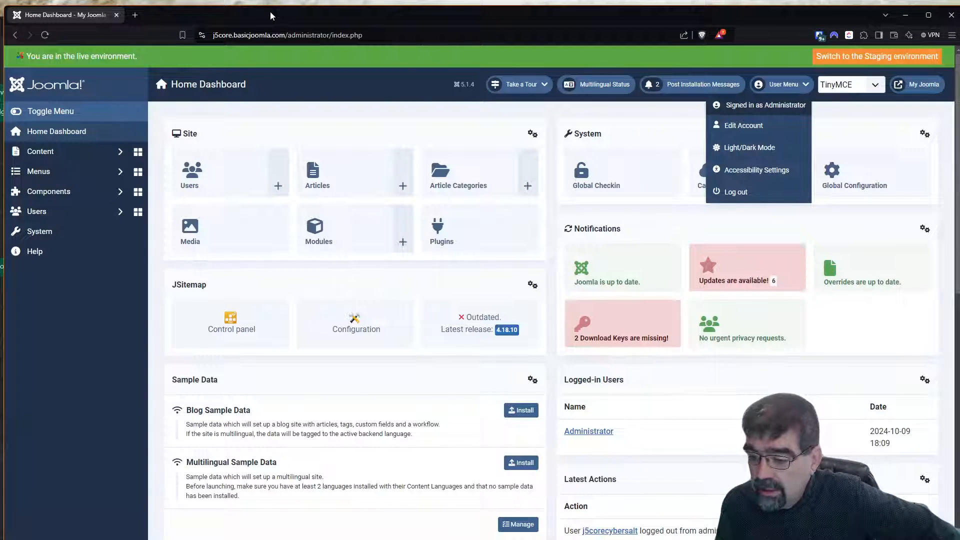
click(40, 233)
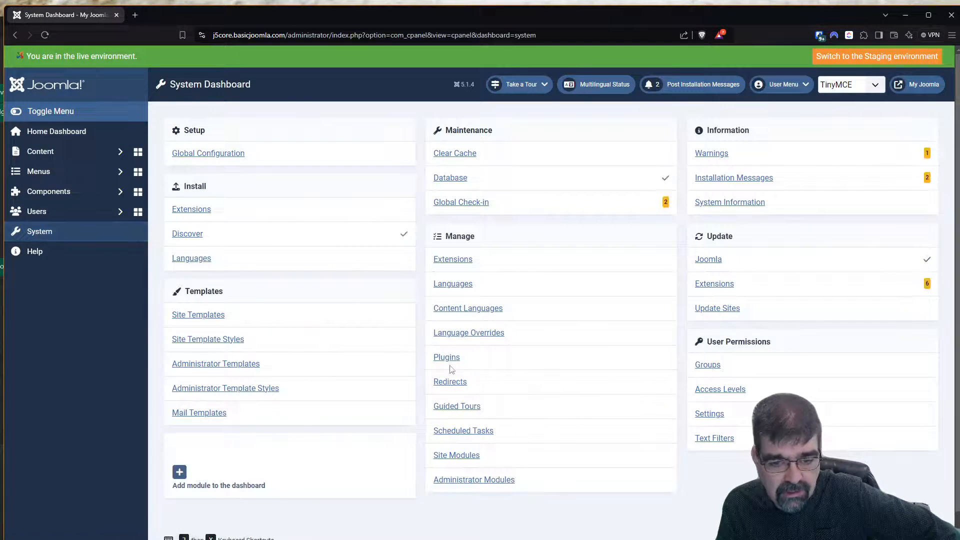
- Open the Plugins manager and search the plugin list for 'mfa'
click(448, 357)
click(566, 156)
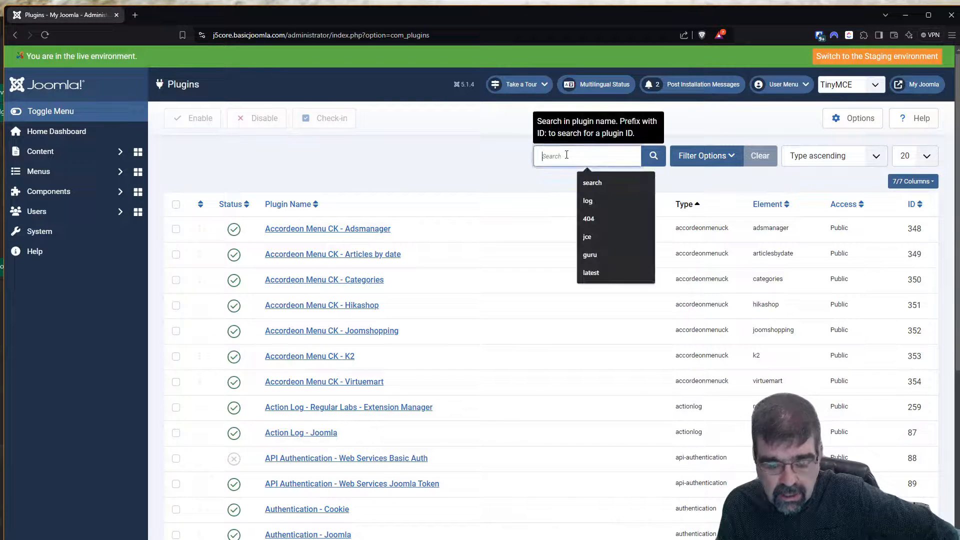
text(mfa)
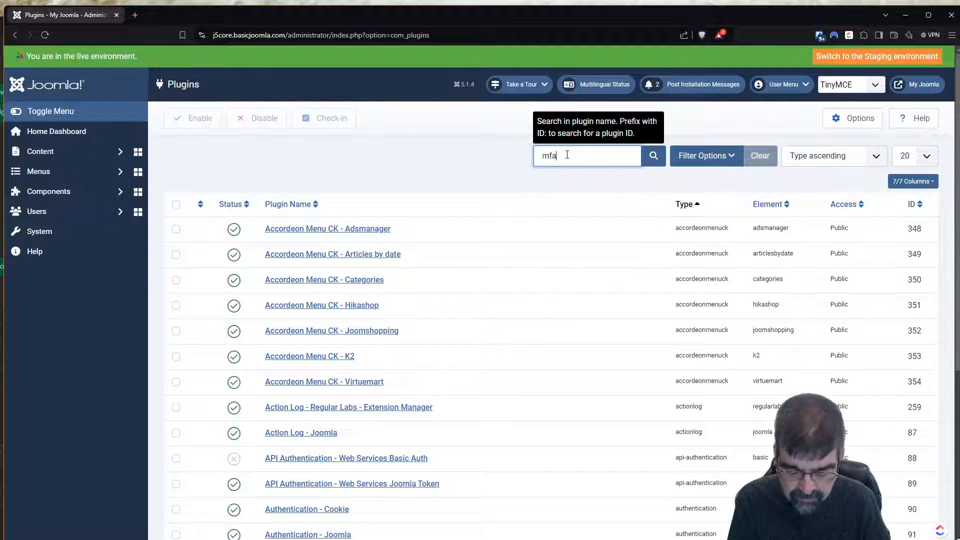
key(Return)
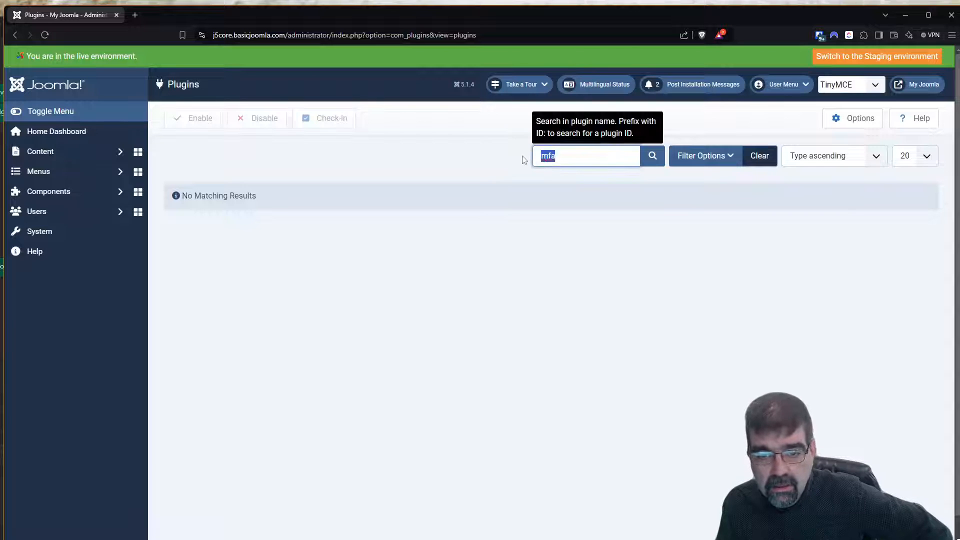
- Search the plugins for 'auth' instead and open Multi-factor Authentication - Fixed Code
text(2)
key(BackSpace)
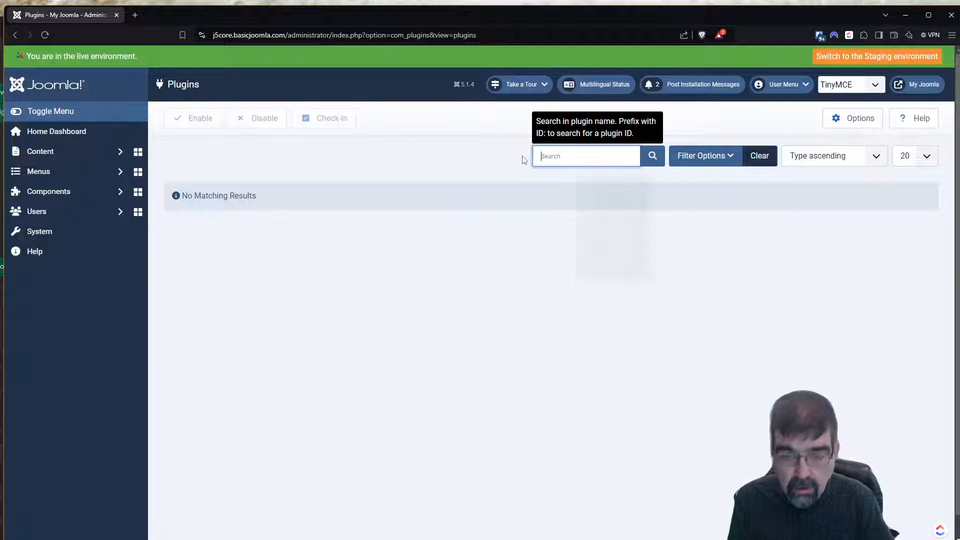
text(auth)
key(Return)
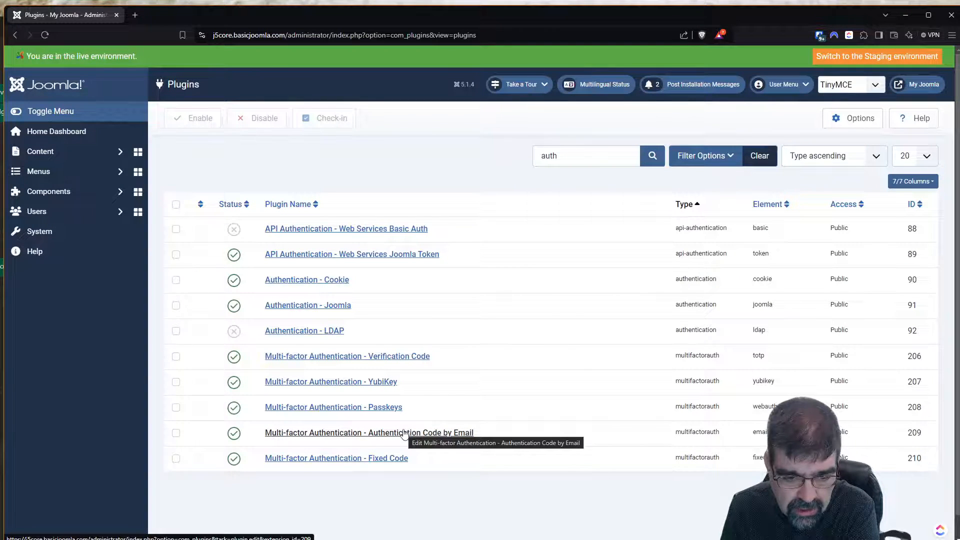
click(386, 460)
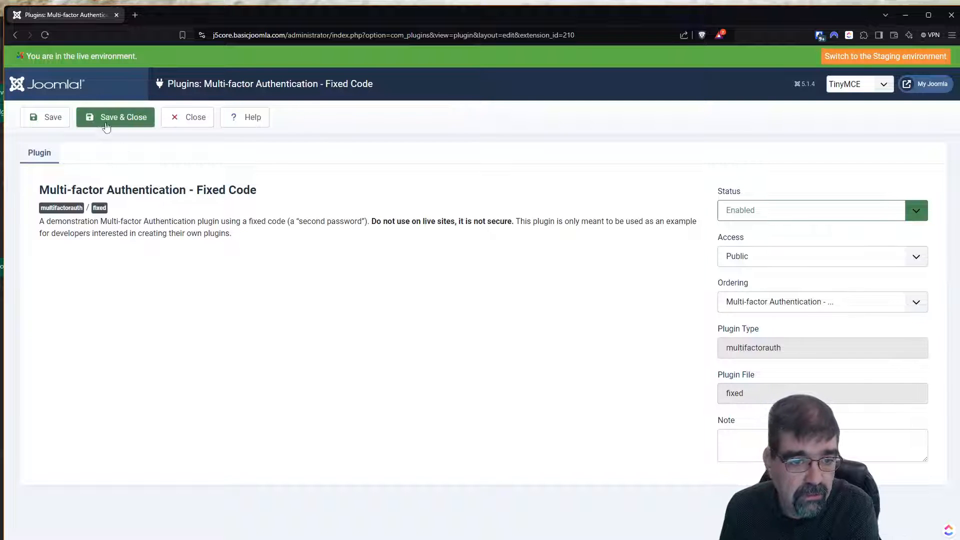
click(178, 120)
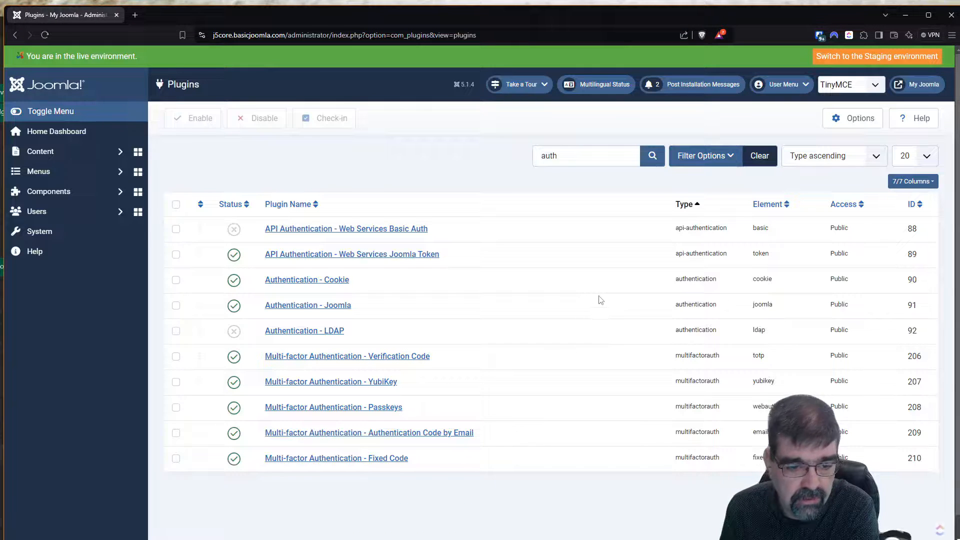
- Set the Fixed Code MFA plugin's status to Disabled, then open the Authentication - LDAP plugin
click(234, 460)
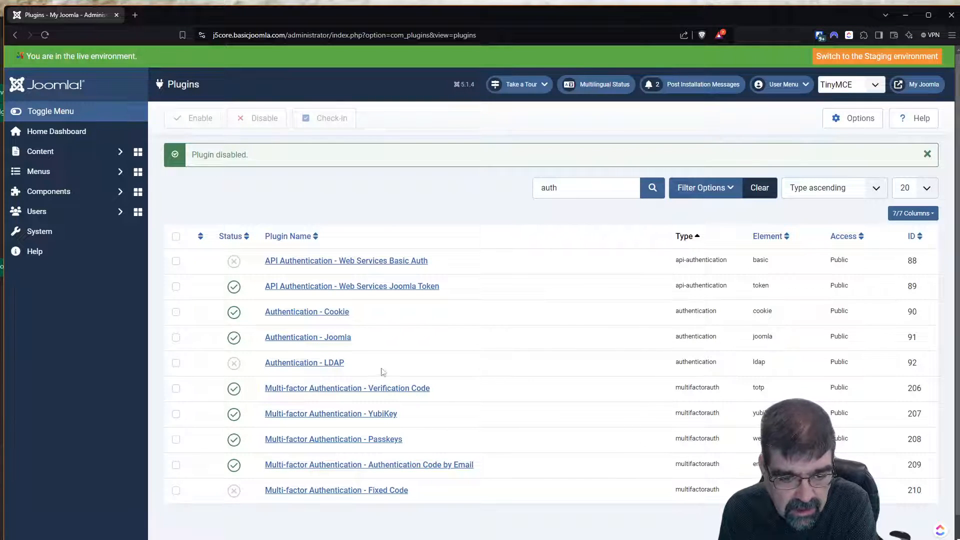
click(294, 364)
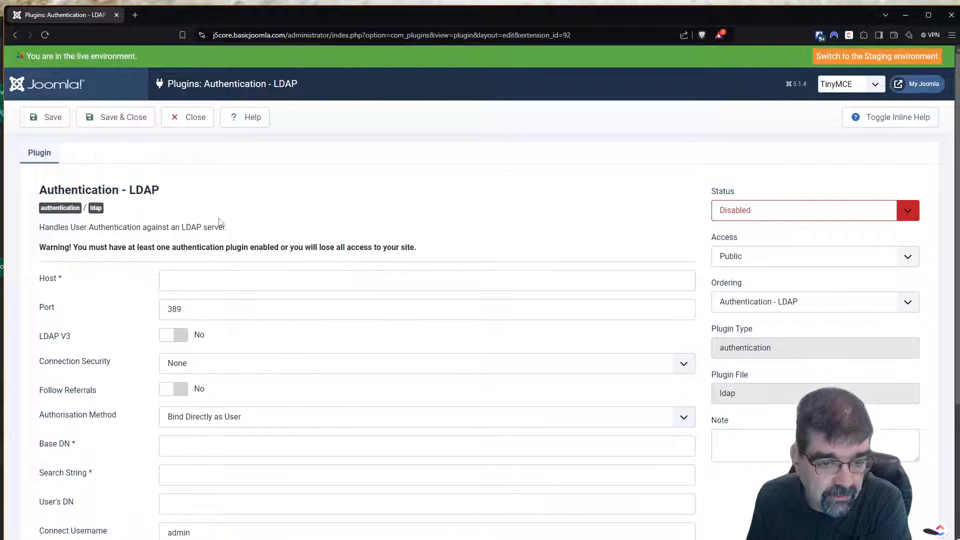
- Close the LDAP plugin unchanged with Bind Directly as User, decline saving the password, and expand Users
scroll(219, 221, down, 2)
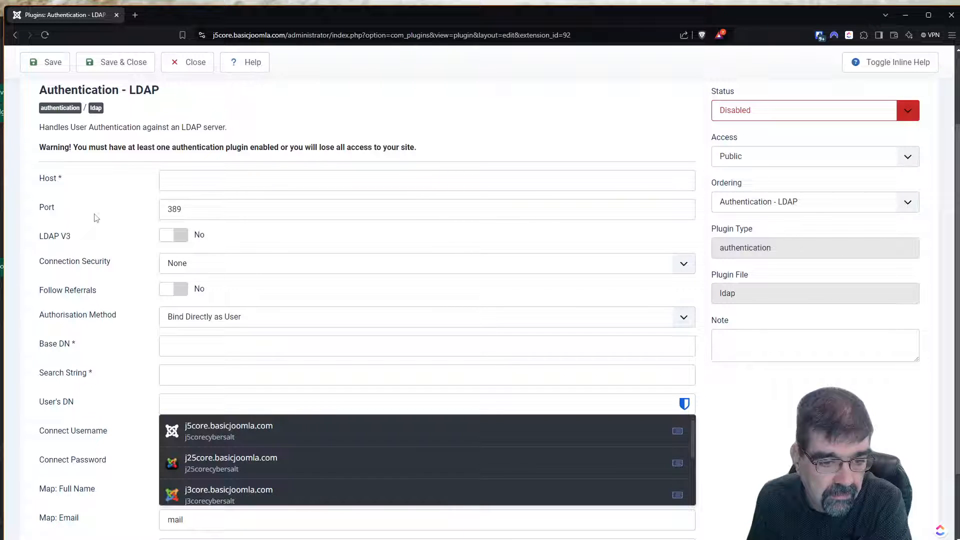
click(206, 317)
click(233, 88)
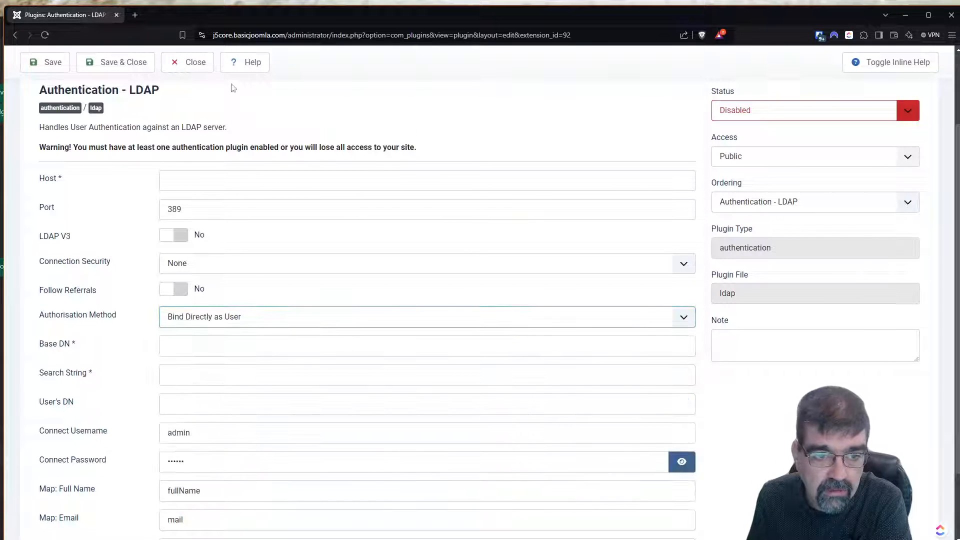
click(193, 62)
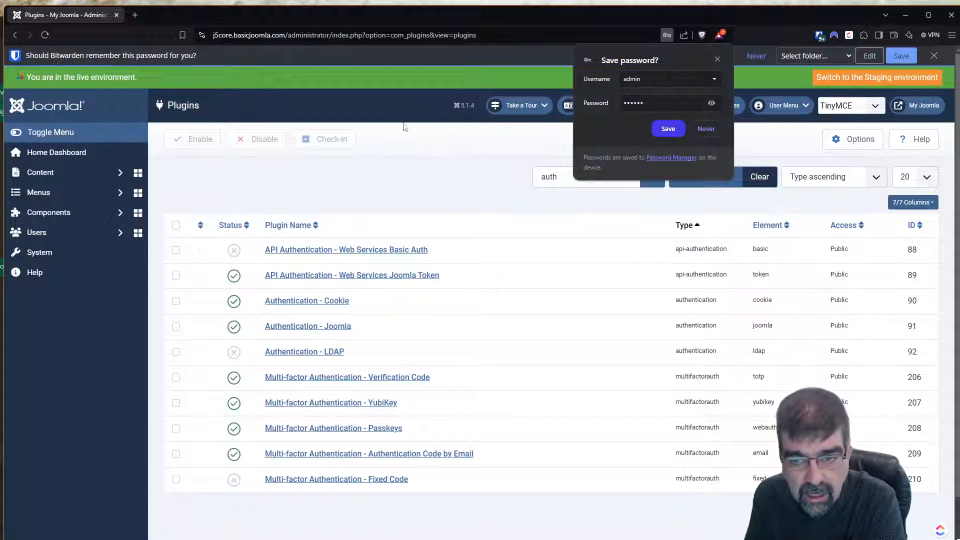
click(717, 61)
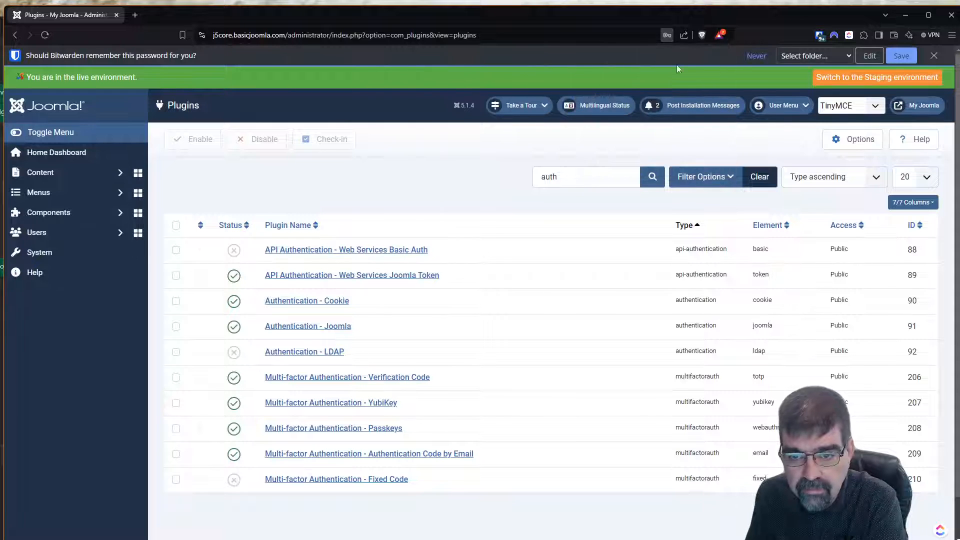
click(48, 233)
- Open the Administrator account from Users > Manage and view its Multi-factor Authentication tab
click(56, 253)
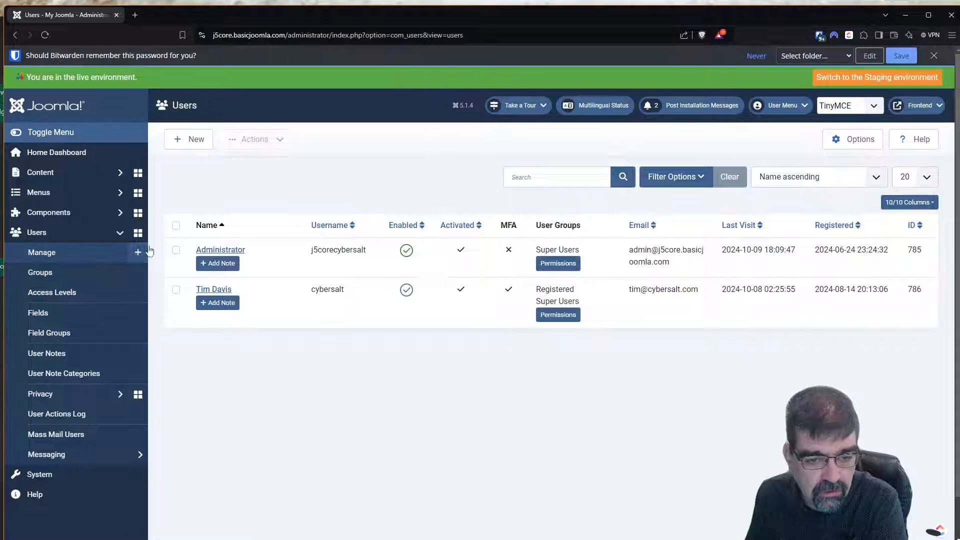
click(218, 251)
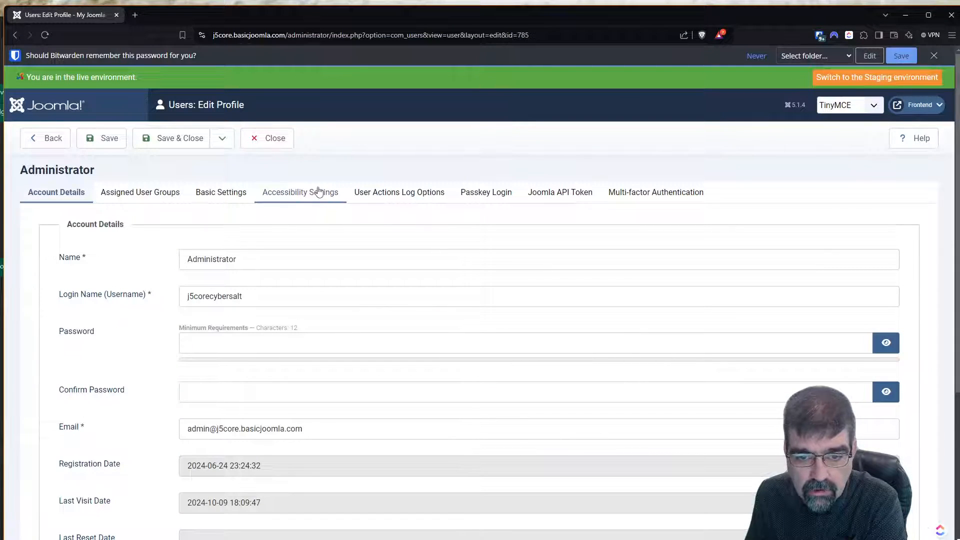
click(659, 194)
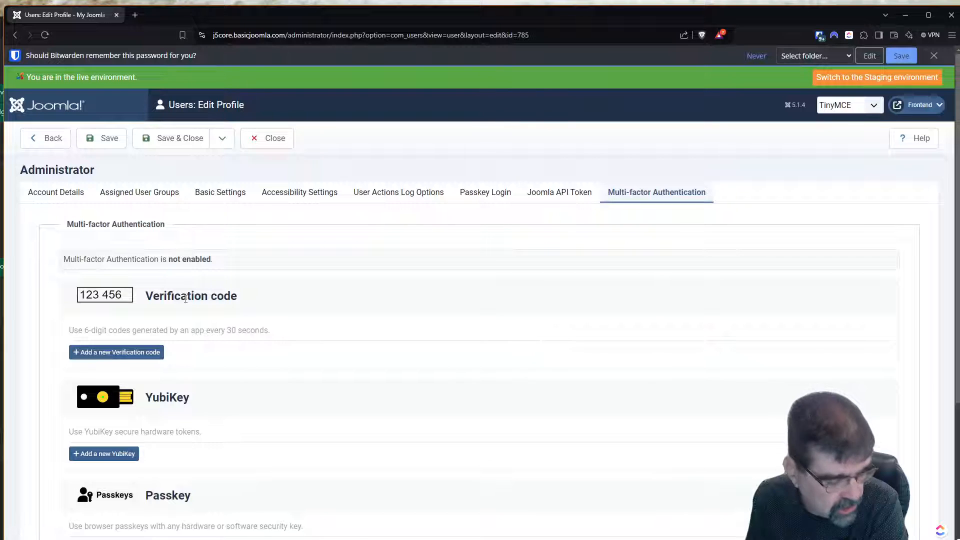
- Search for 'google authenticator' in a new Brave tab
click(135, 15)
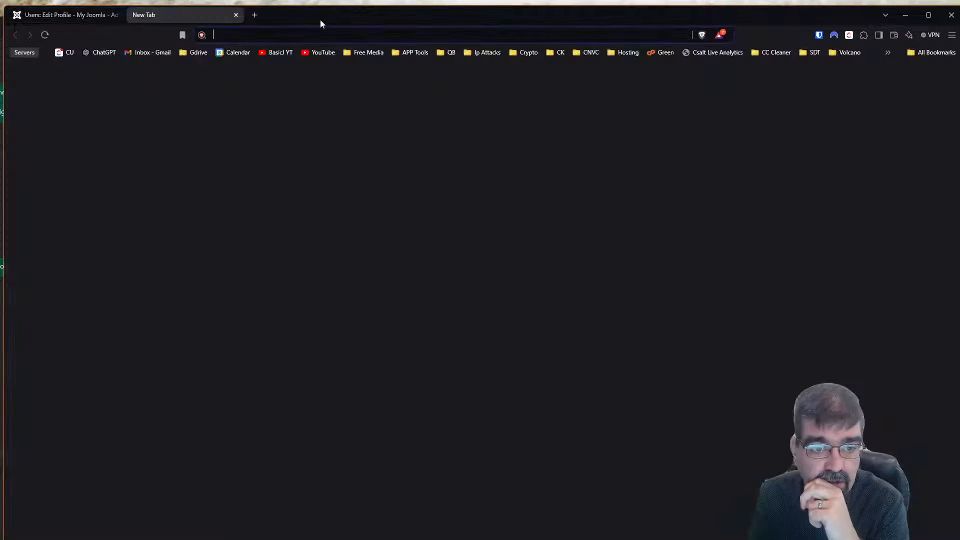
text(googl)
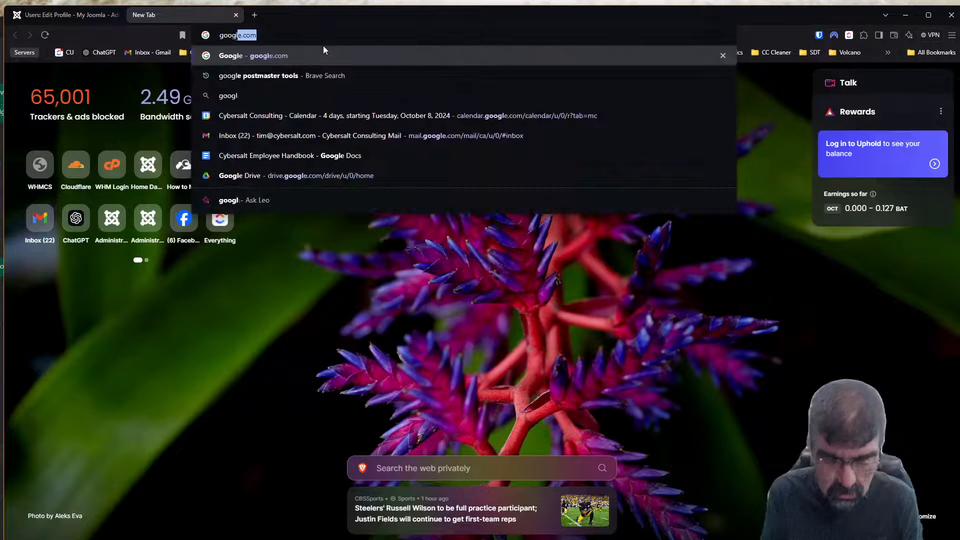
text(e auth)
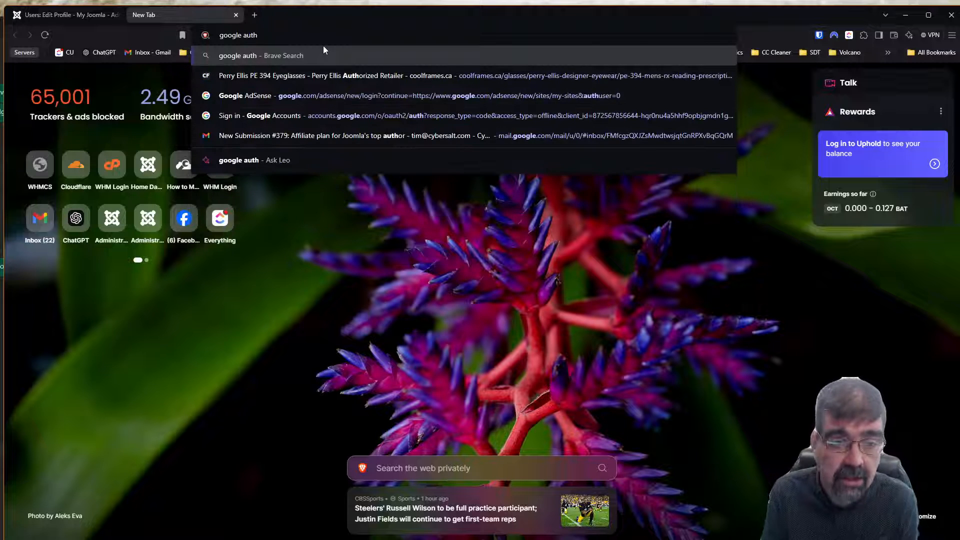
text(enti)
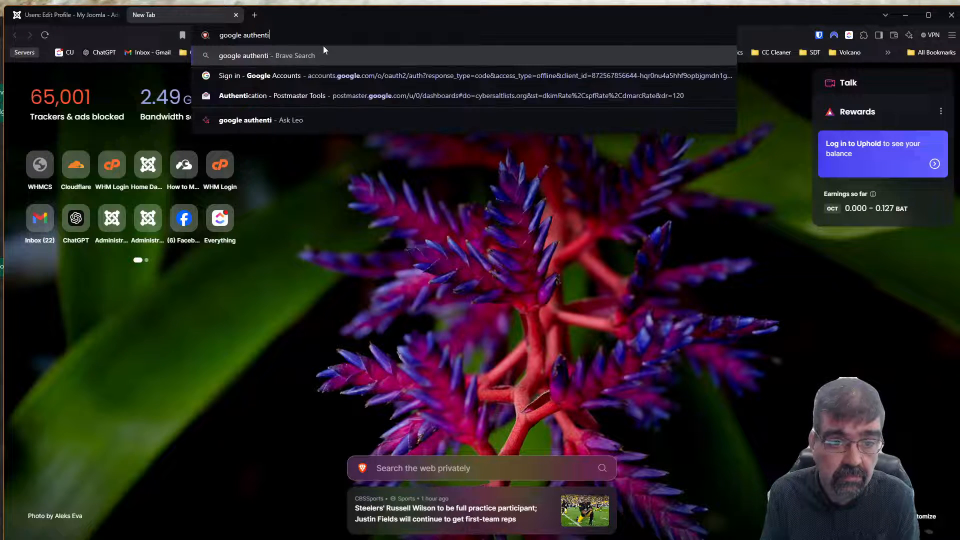
text(ctor)
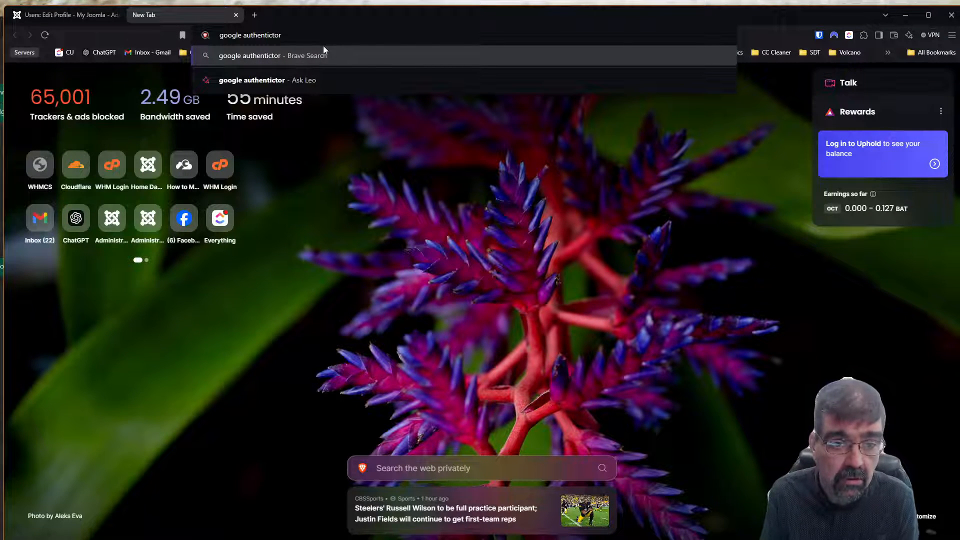
key(BackSpace)
key(BackSpace)
key(BackSpace)
text(ator)
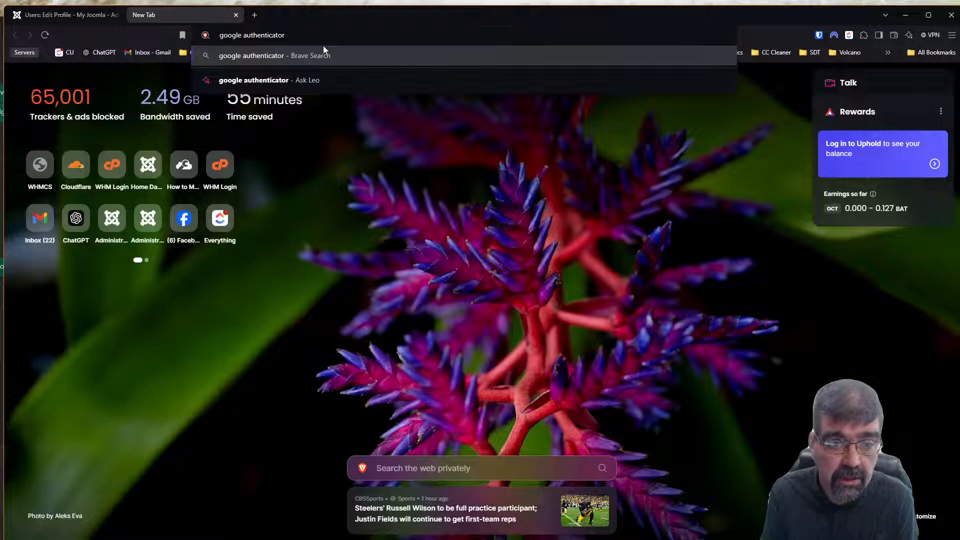
key(Return)
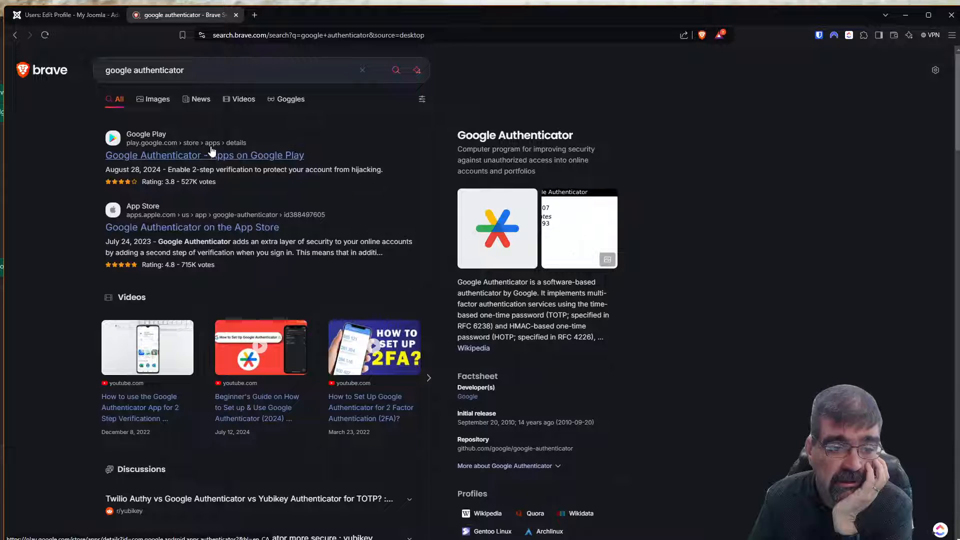
- Scroll through the Google Authenticator search results, then close that tab to return to Joomla
scroll(249, 191, down, 5)
scroll(246, 197, down, 4)
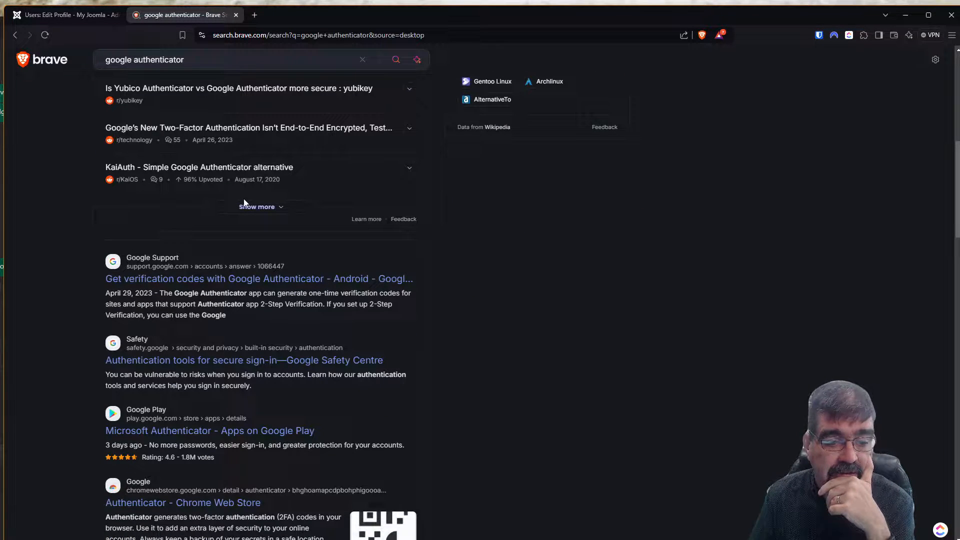
scroll(247, 185, down, 4)
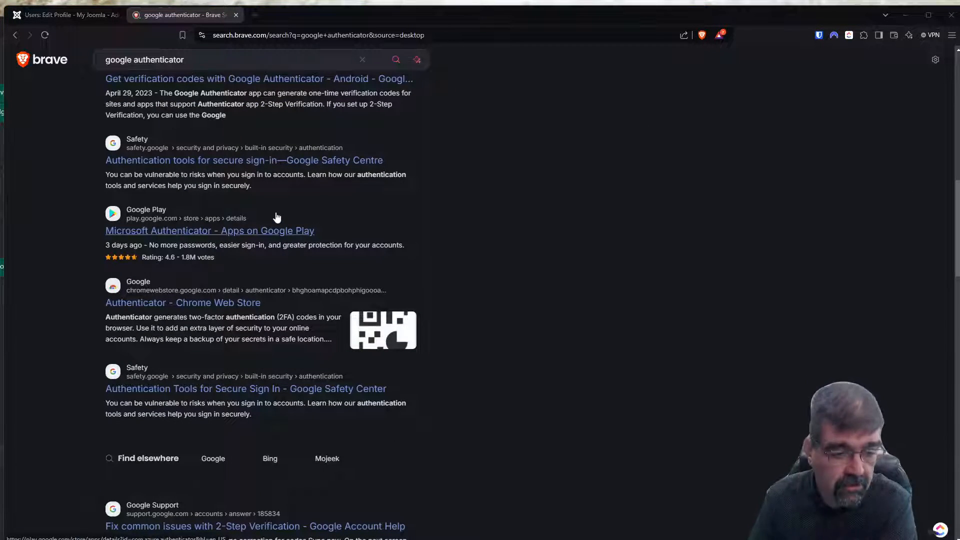
scroll(281, 210, down, 4)
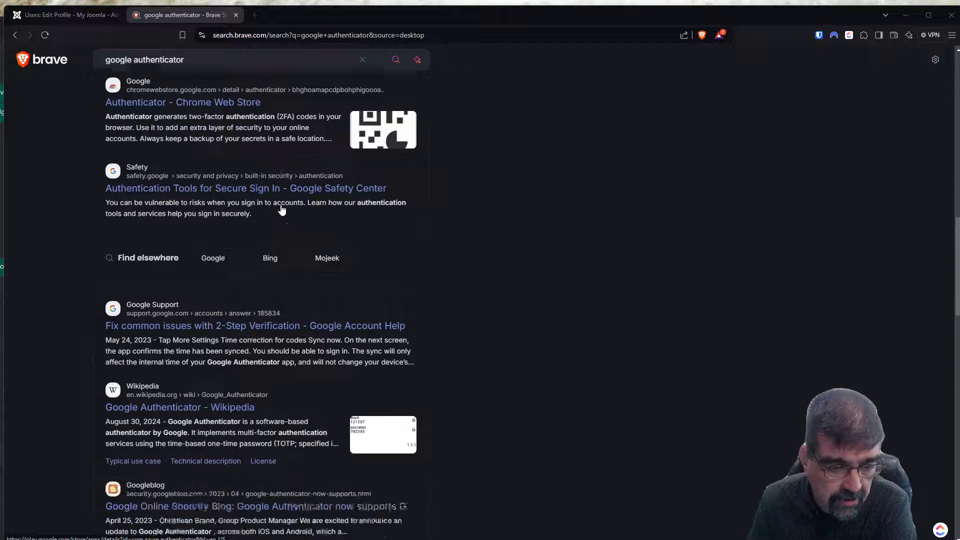
scroll(281, 210, down, 2)
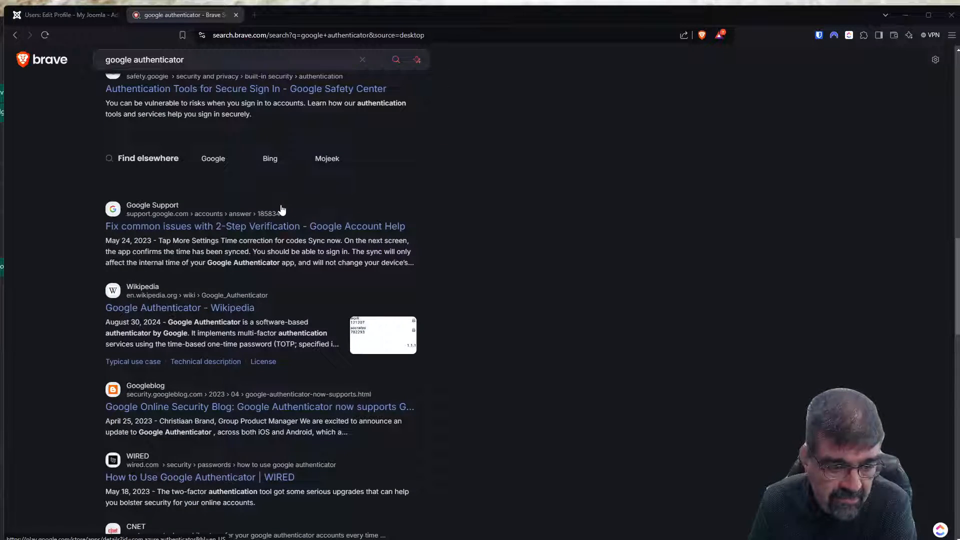
scroll(281, 209, down, 3)
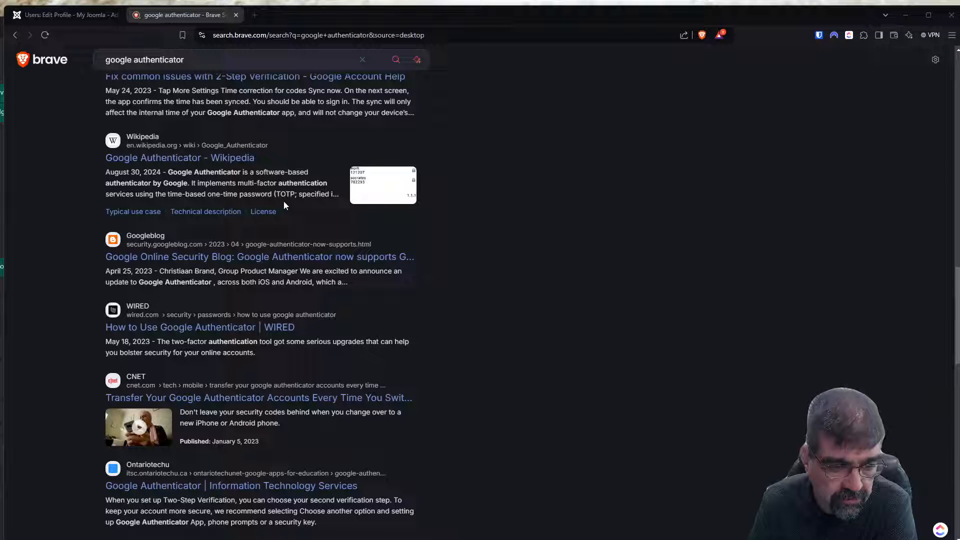
click(236, 15)
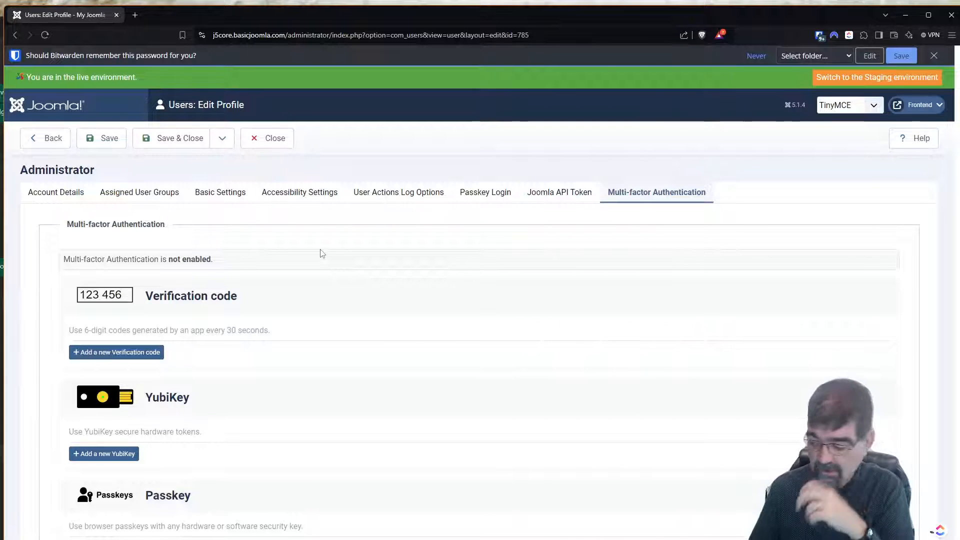
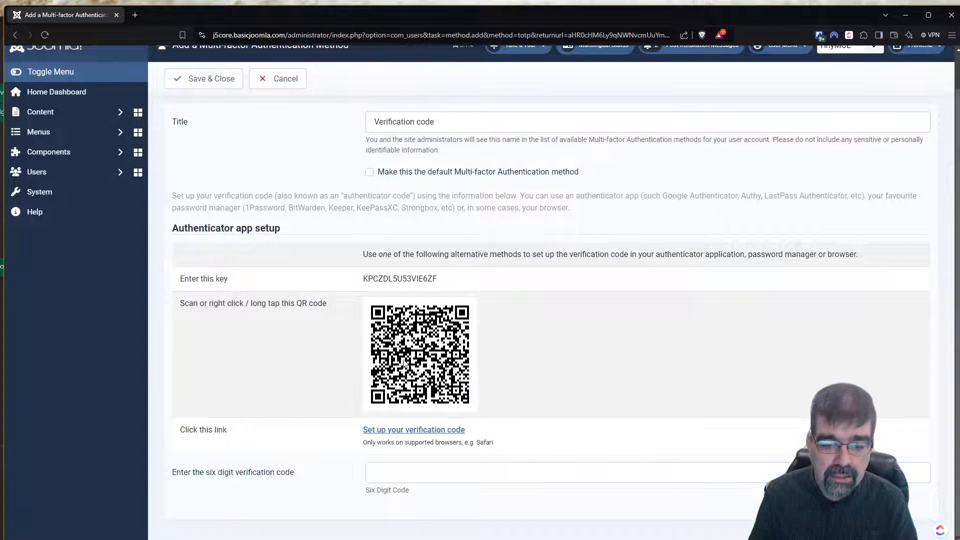
- Cancel the unsaved verification code method after its save fails on the empty code
click(198, 80)
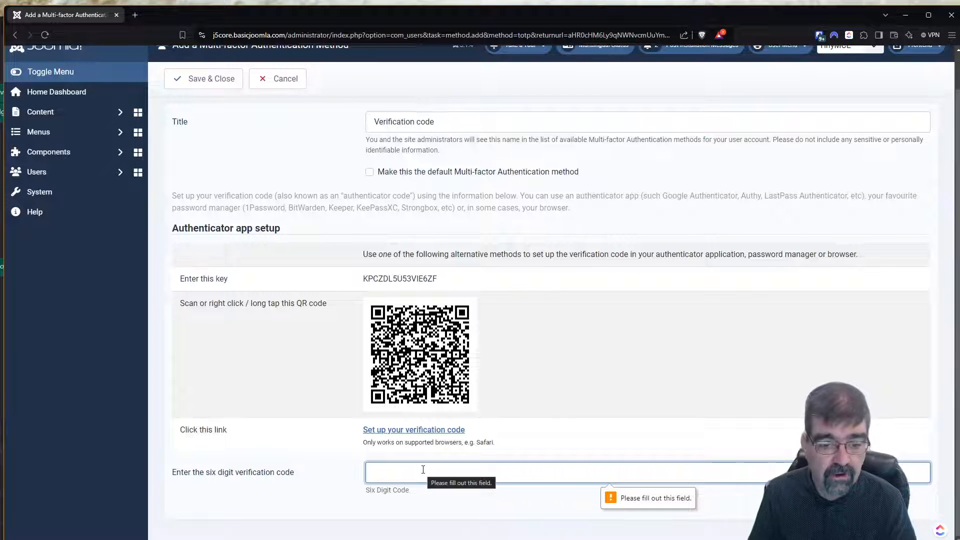
click(276, 82)
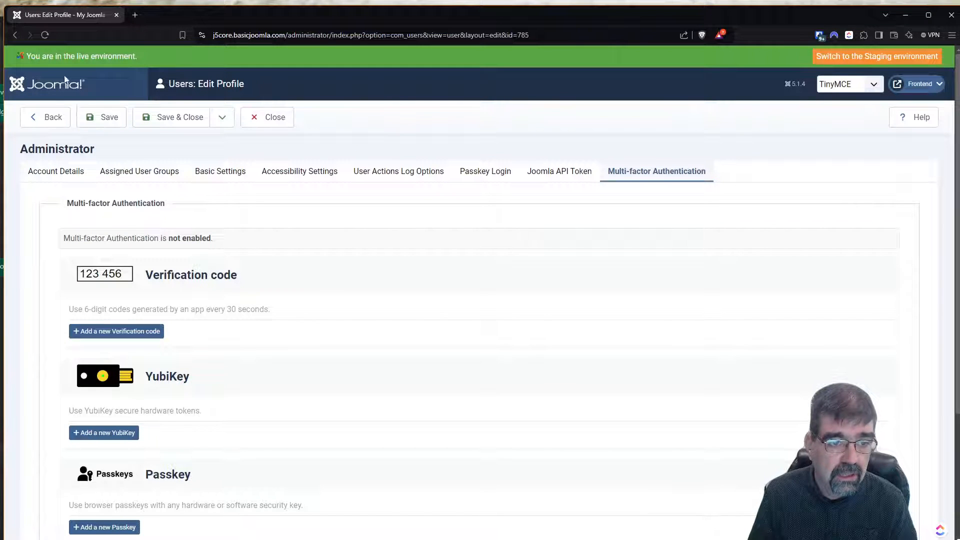
click(45, 36)
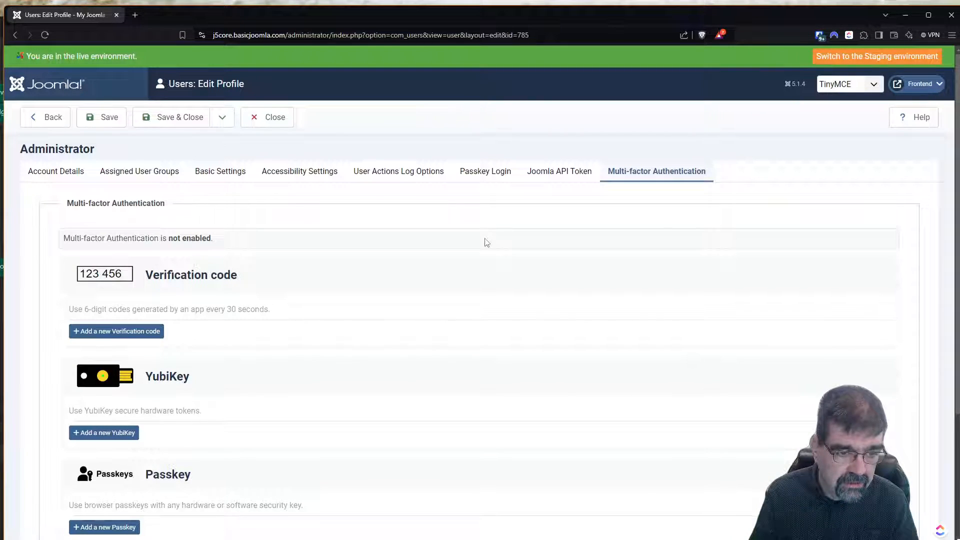
- Save the Administrator profile with multi-factor authentication still disabled
click(112, 126)
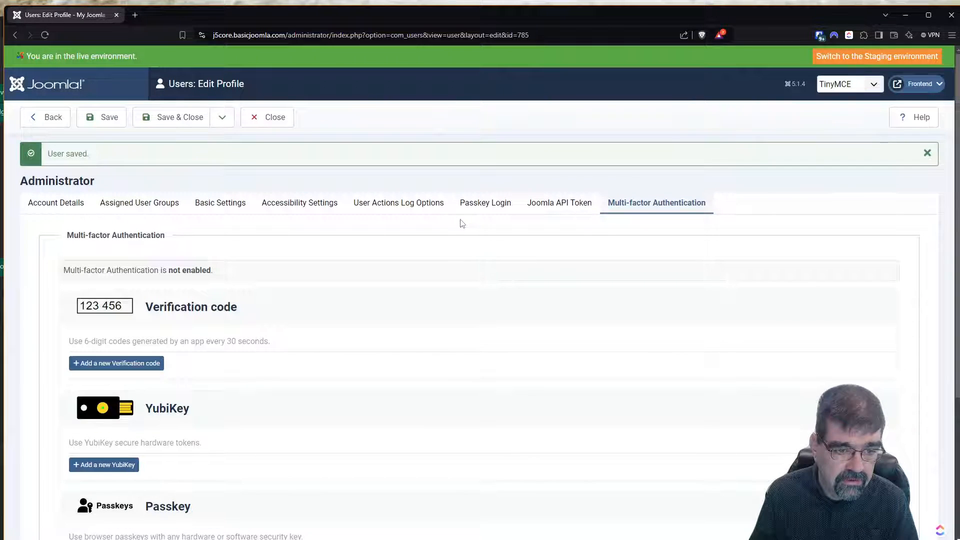
scroll(458, 225, down, 4)
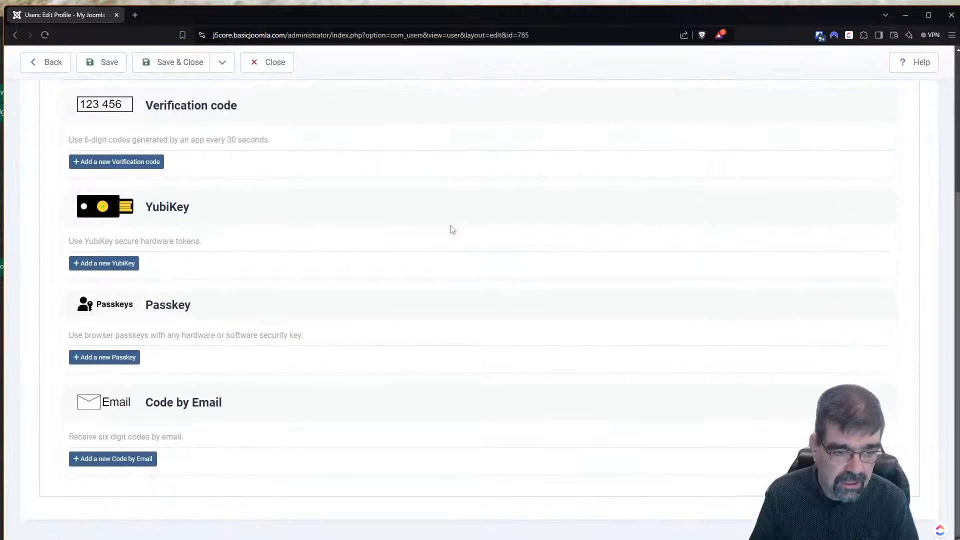
scroll(452, 229, up, 5)
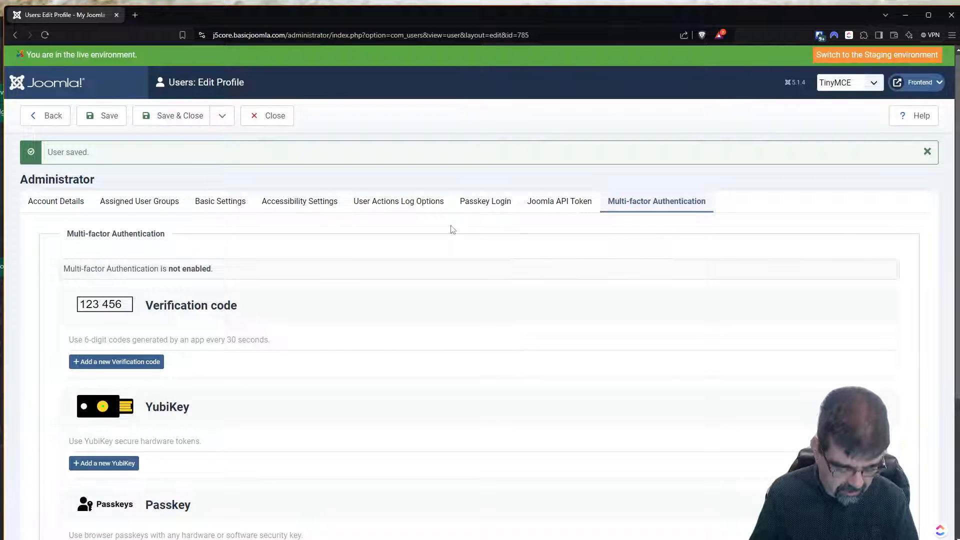
- Add a Verification code method by entering the authenticator app's current six-digit code
click(139, 365)
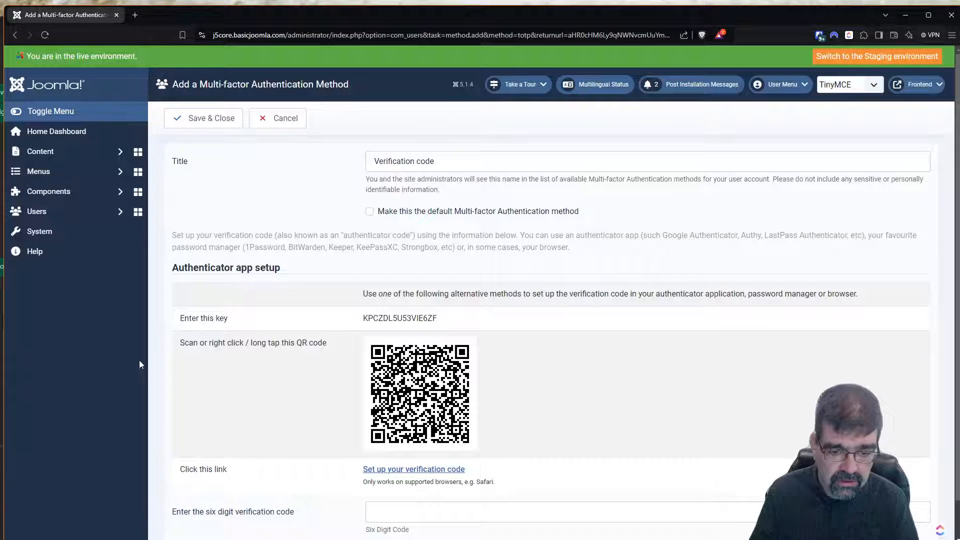
scroll(151, 330, down, 1)
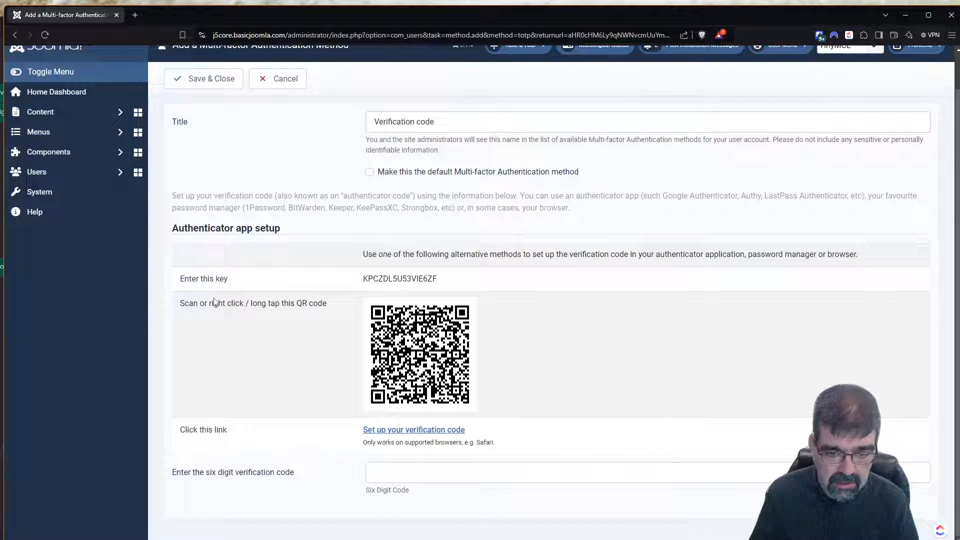
click(415, 473)
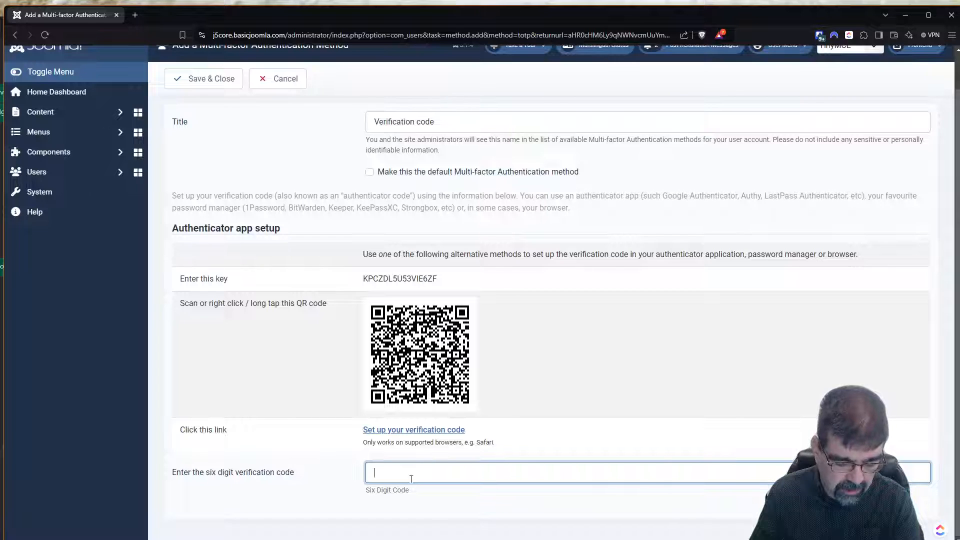
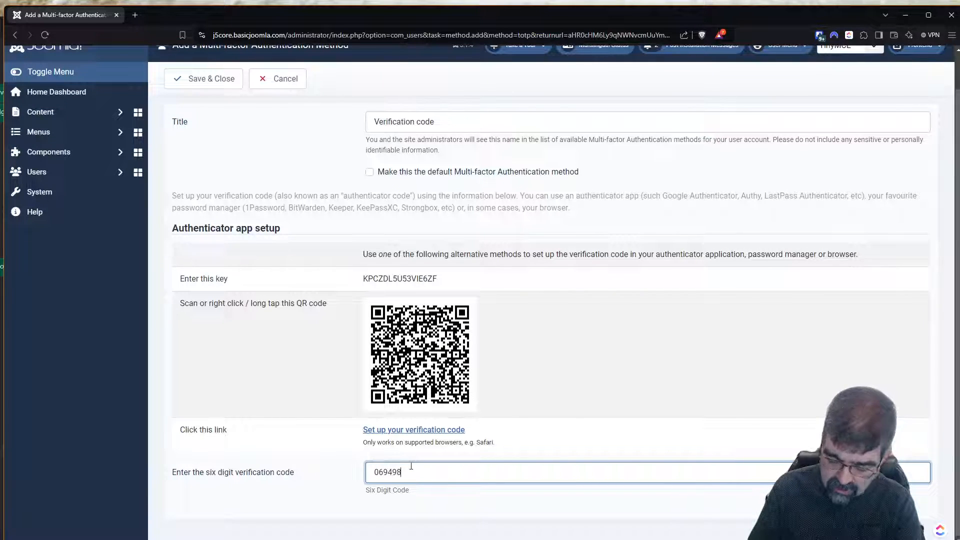
click(204, 75)
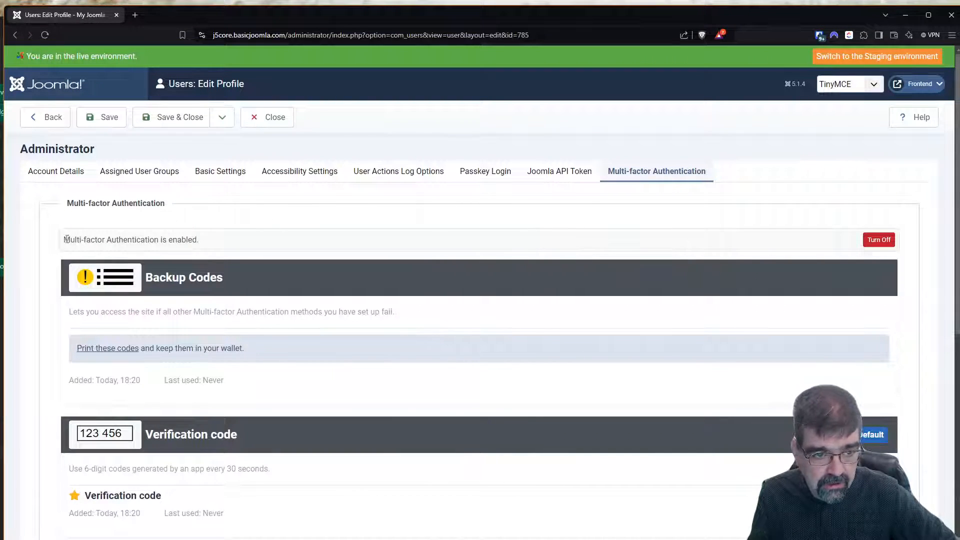
- Check the MFA enabled status, then Save & Close the Administrator profile
drag(64, 239, 268, 251)
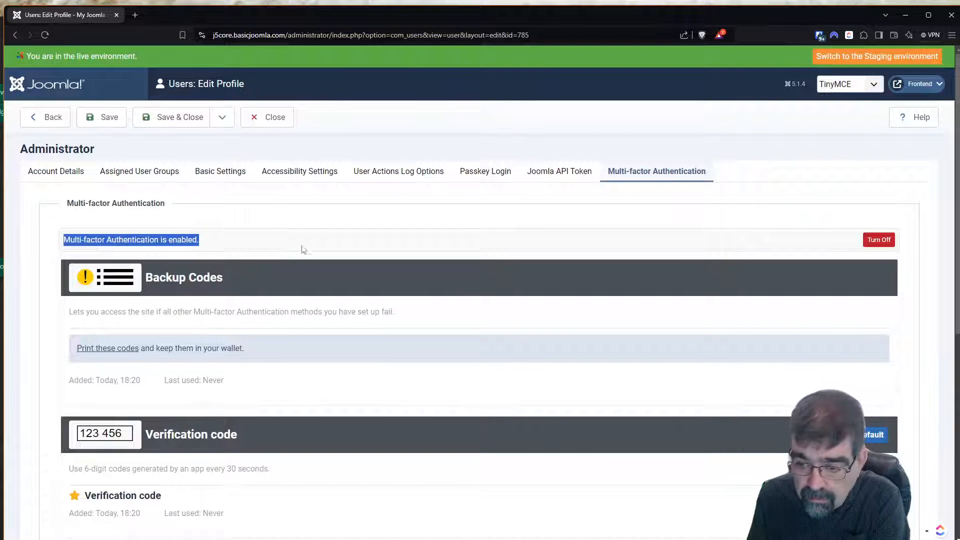
scroll(314, 210, down, 3)
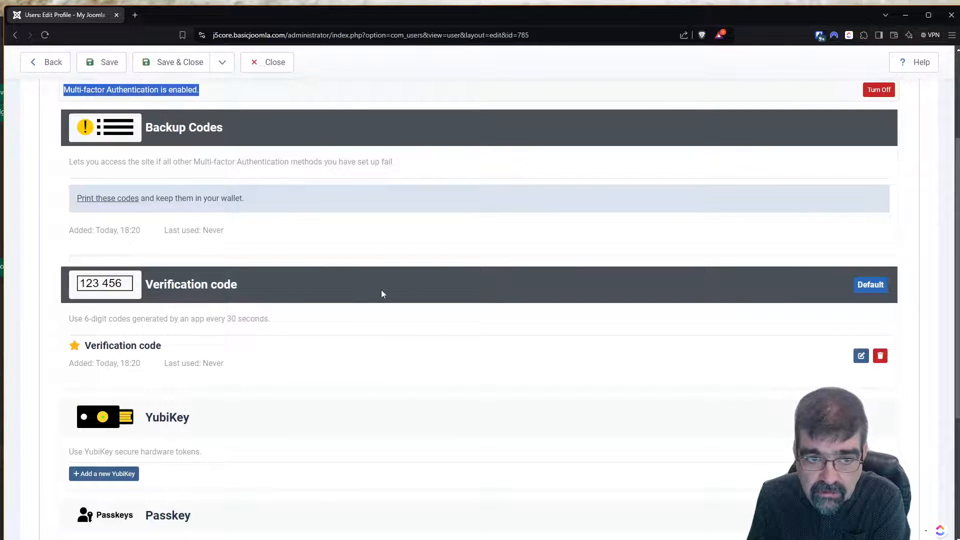
scroll(374, 299, up, 2)
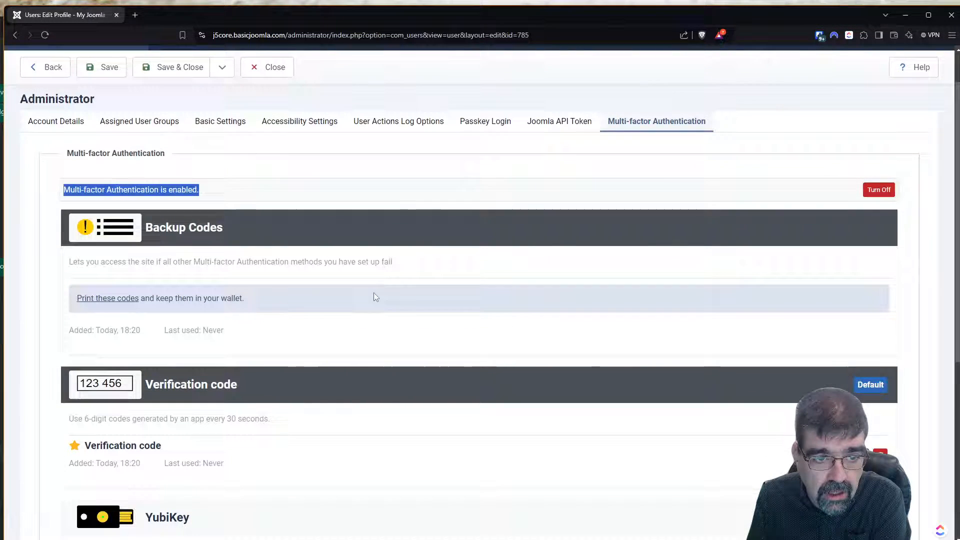
click(176, 75)
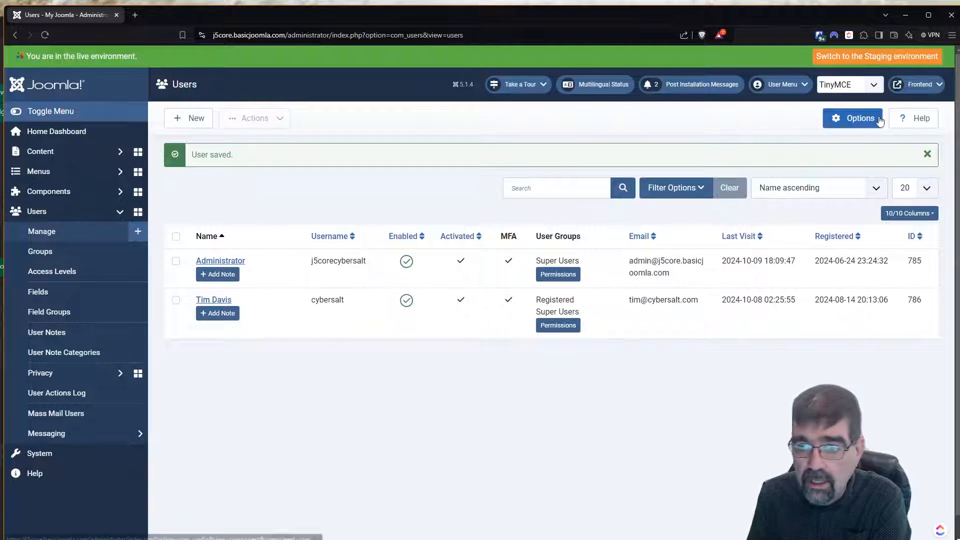
click(783, 84)
- Log out, sign back in with the saved Bitwarden login, and validate the six-digit verification code
click(764, 195)
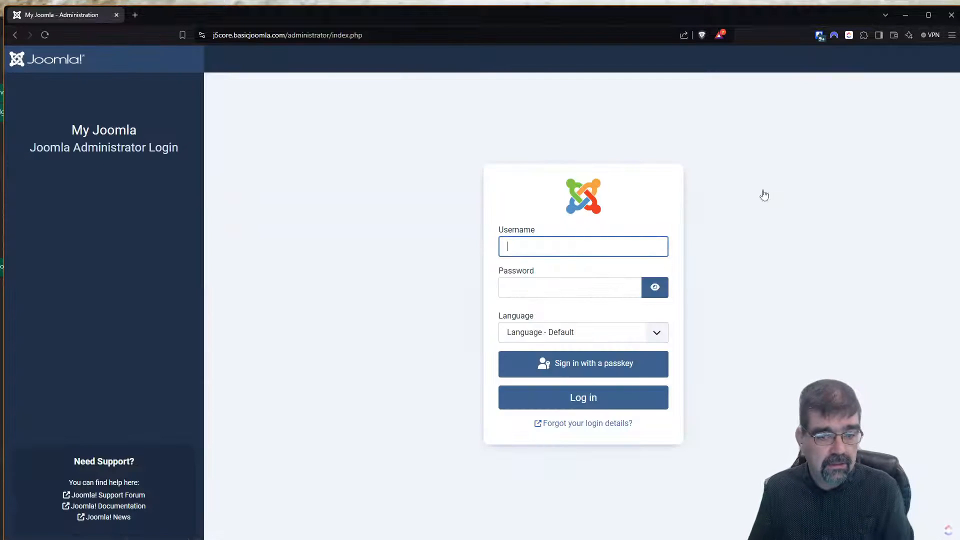
click(792, 161)
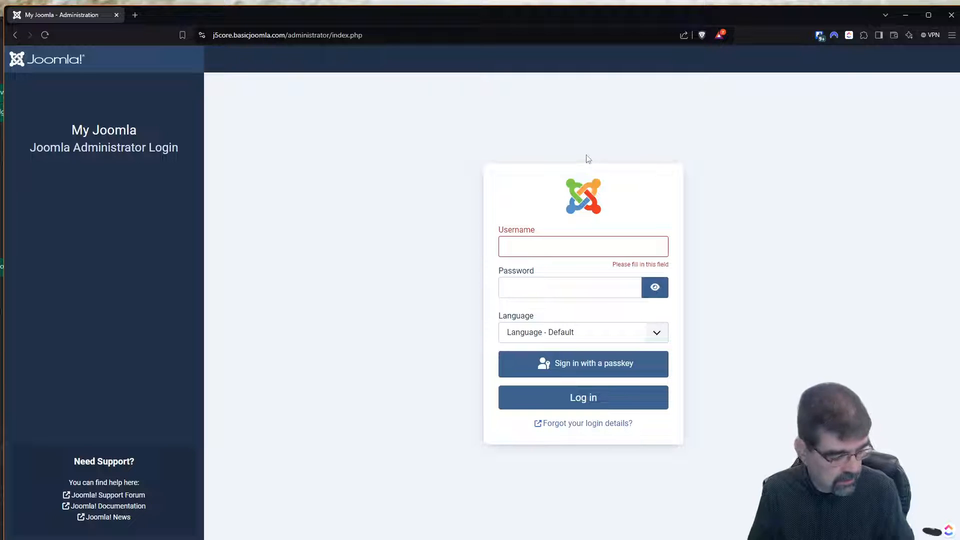
click(580, 240)
click(526, 274)
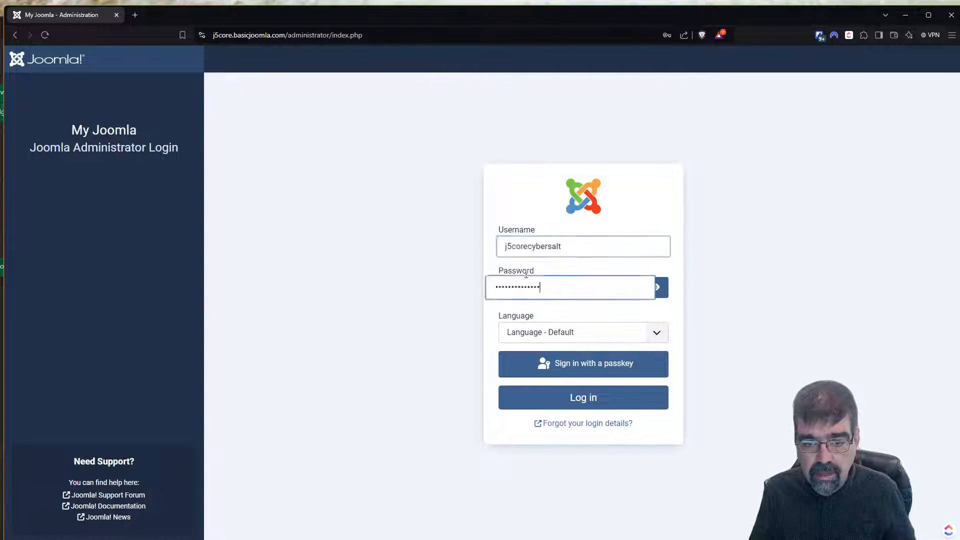
click(574, 400)
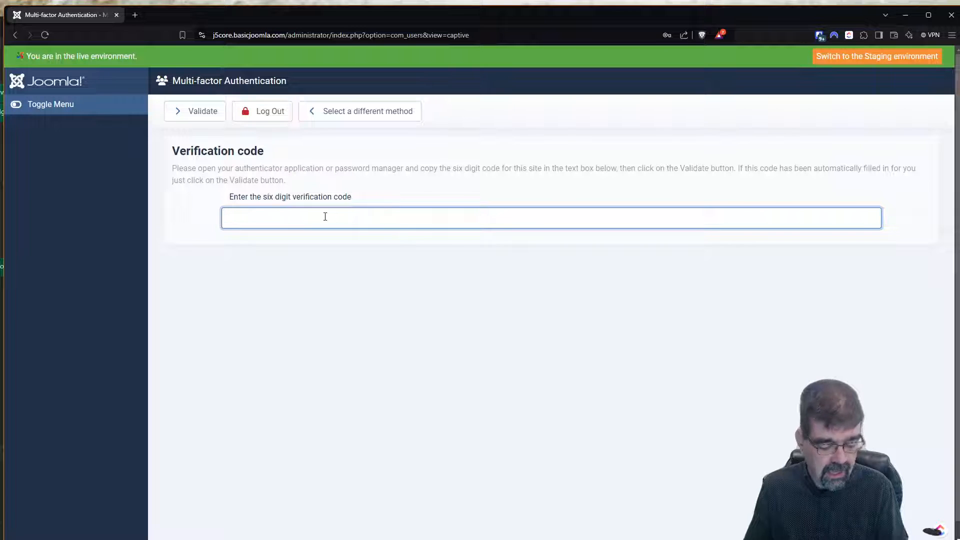
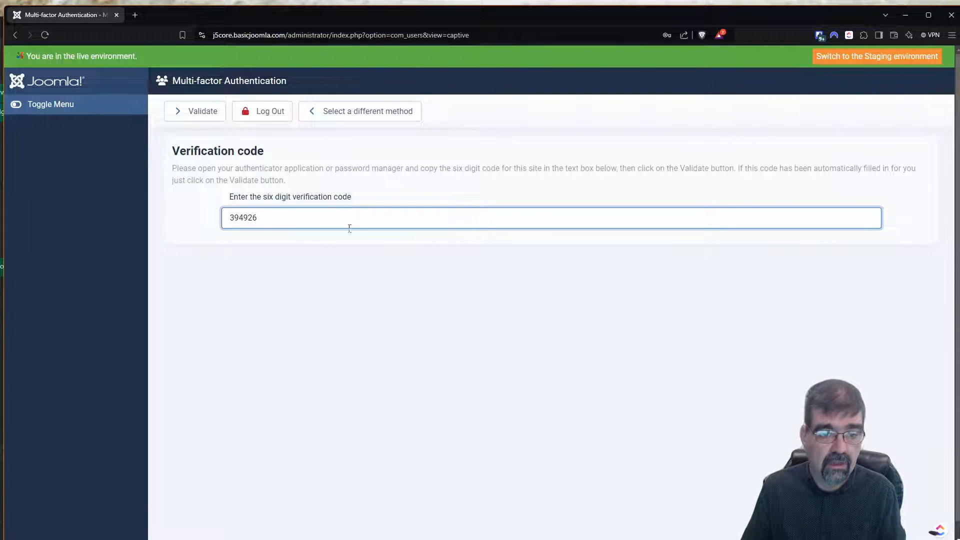
click(216, 113)
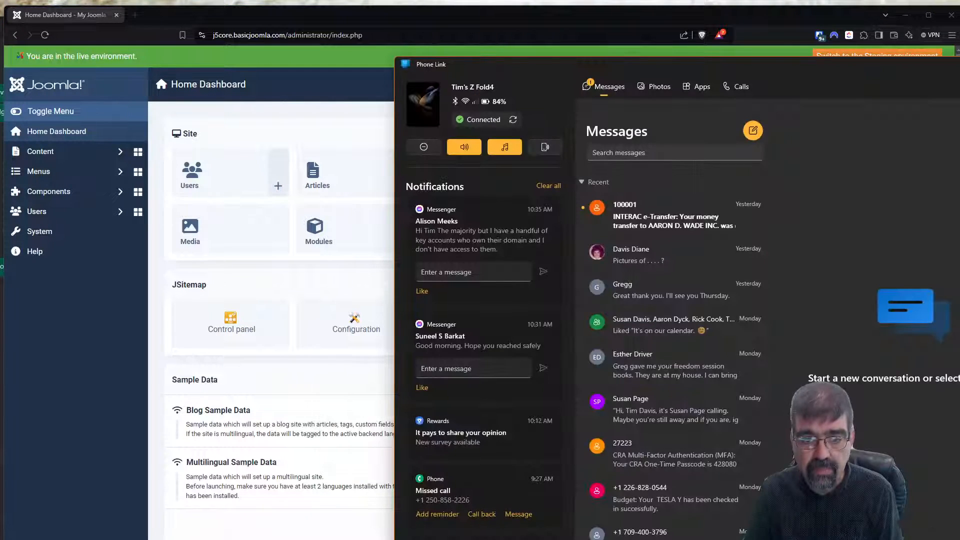
- Dismiss the sound prompt, open the phone's mirrored screen, position it, and minimise Phone Link
click(545, 148)
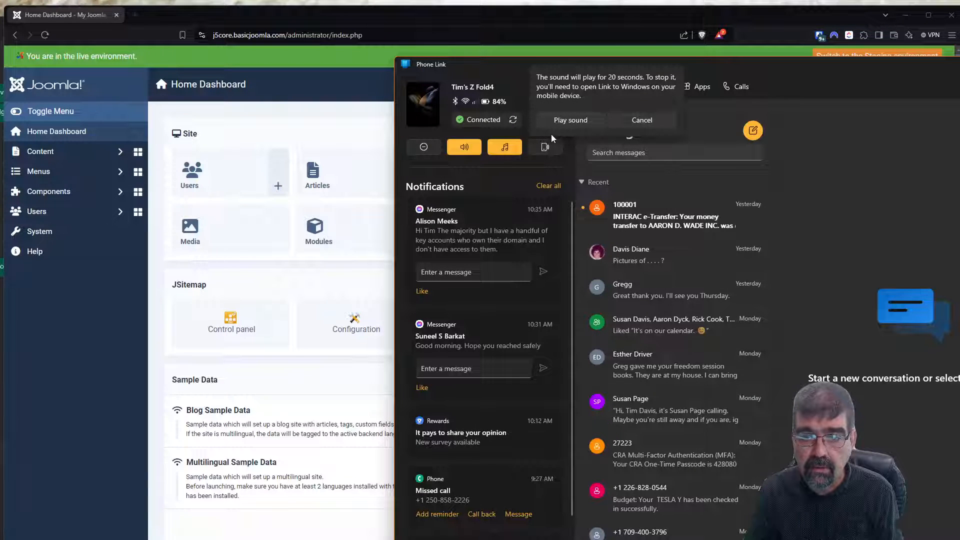
click(893, 112)
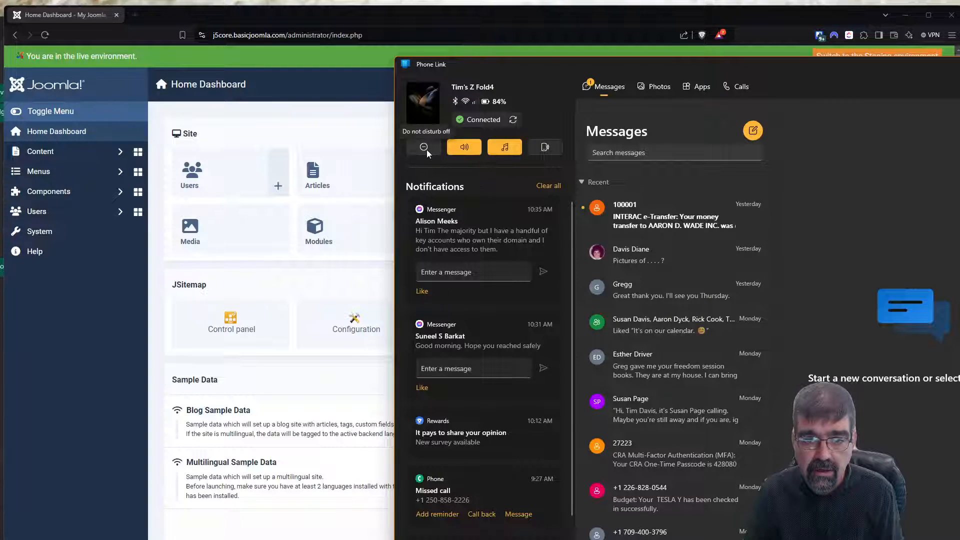
click(424, 107)
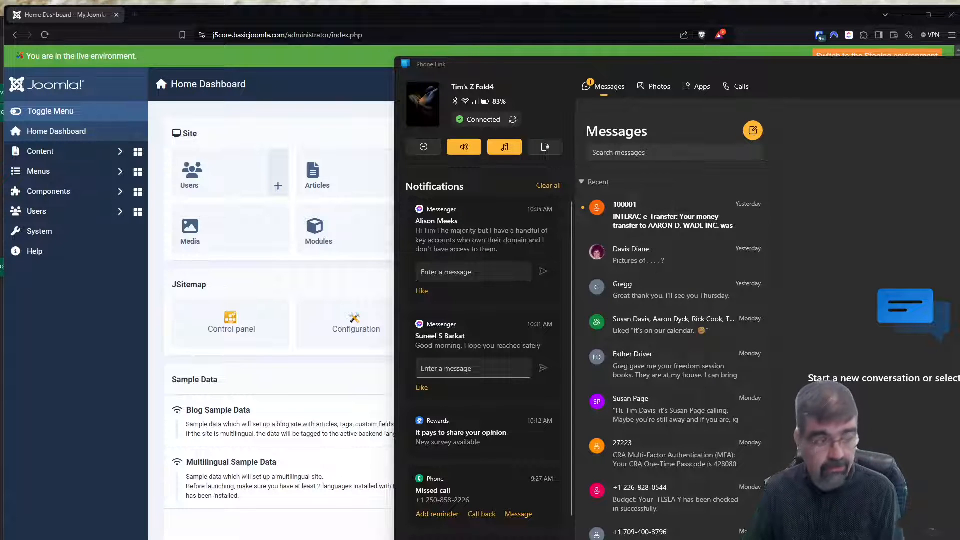
drag(0, 131, 228, 52)
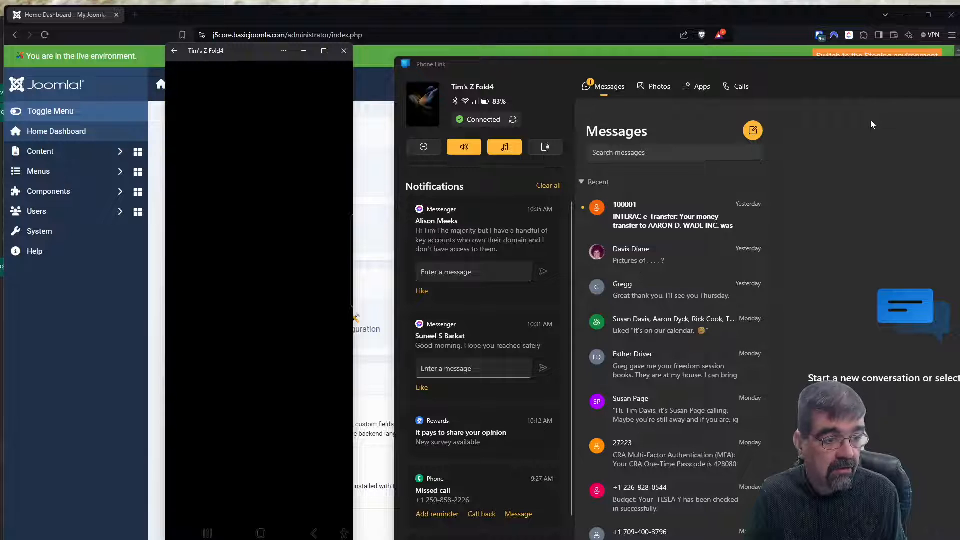
click(845, 88)
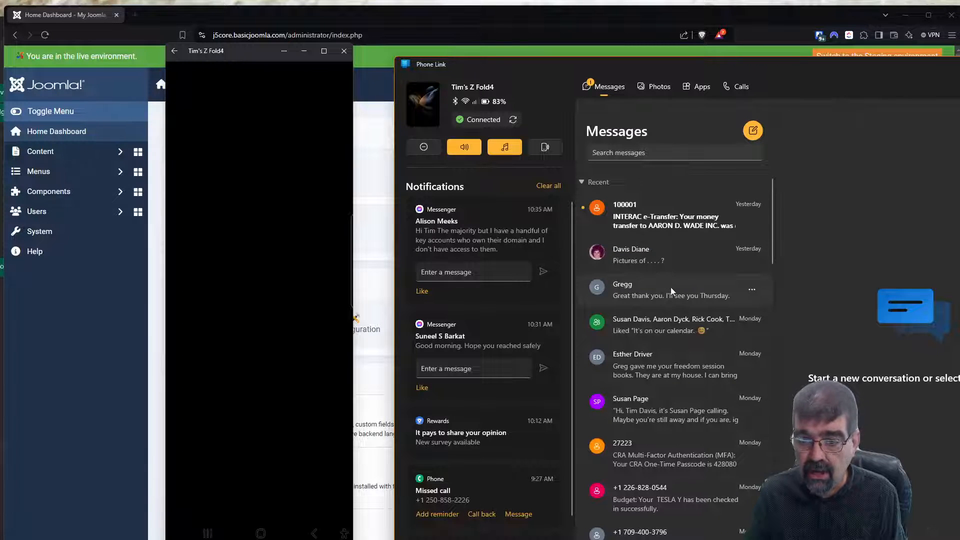
click(959, 64)
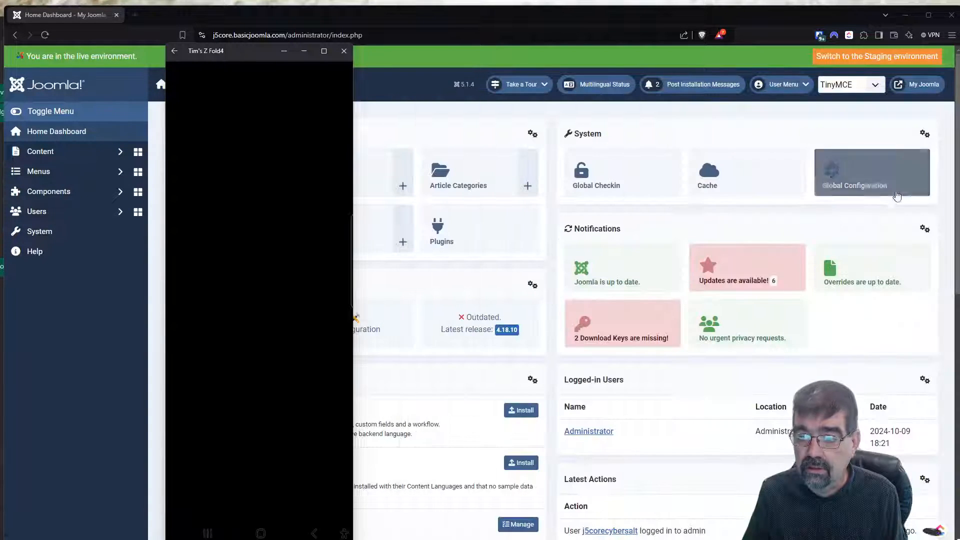
- Close the phone mirror and show the Administrator's backup codes from Users > Manage
click(344, 51)
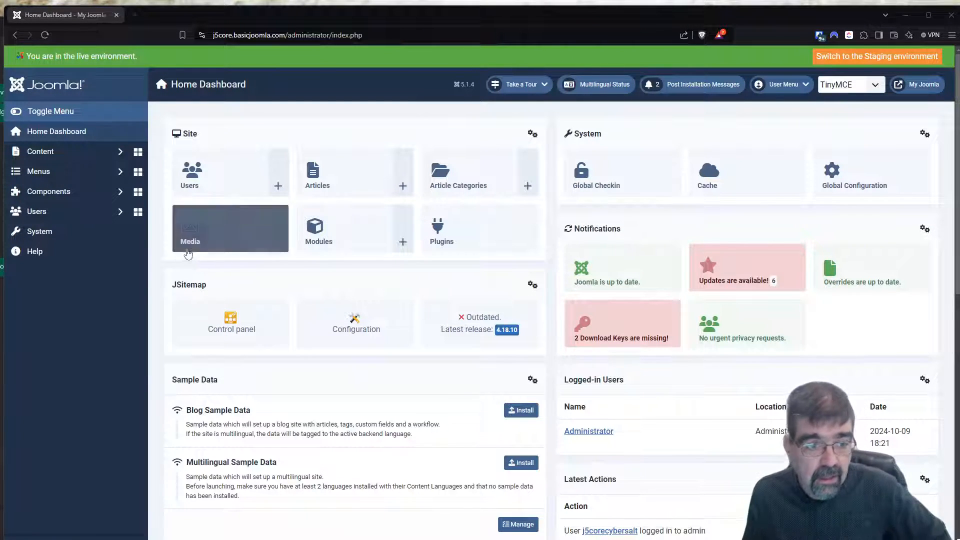
click(59, 219)
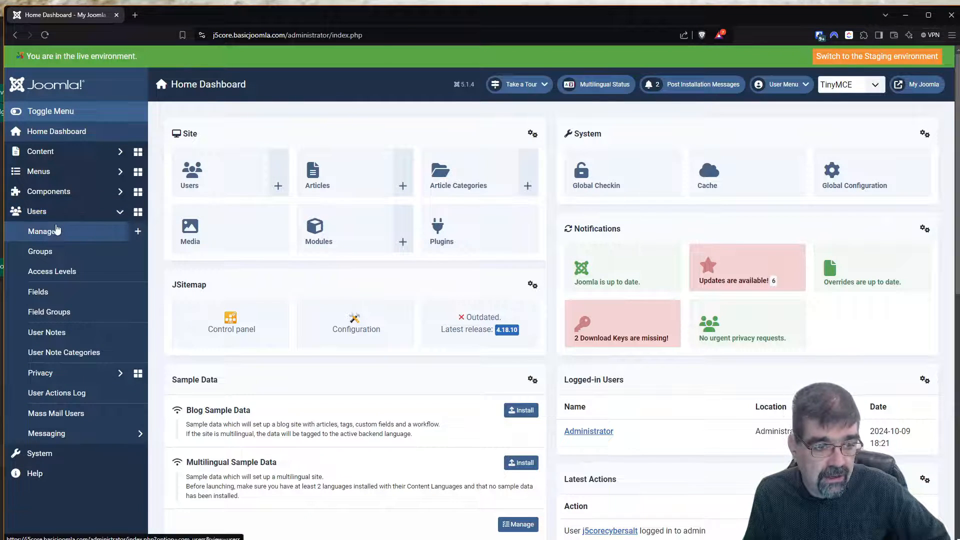
click(55, 233)
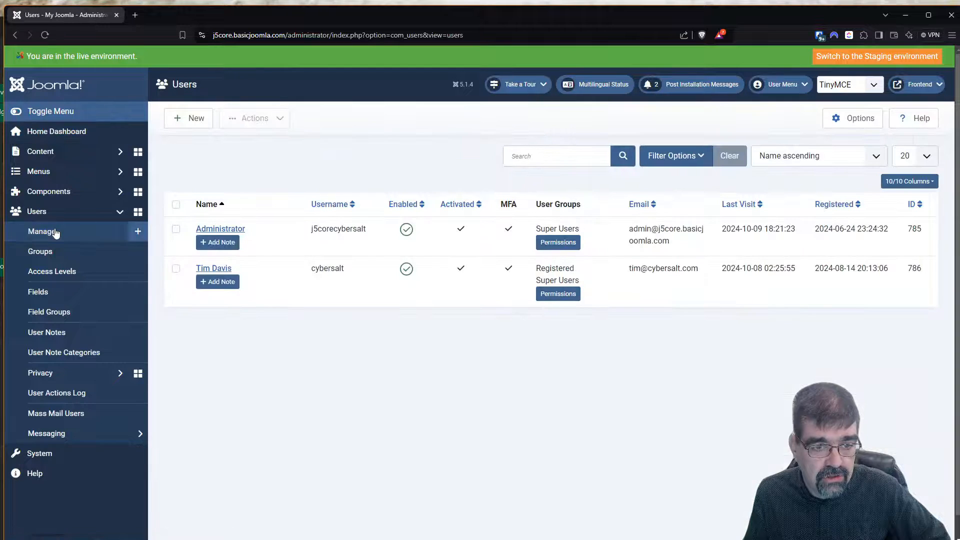
click(220, 231)
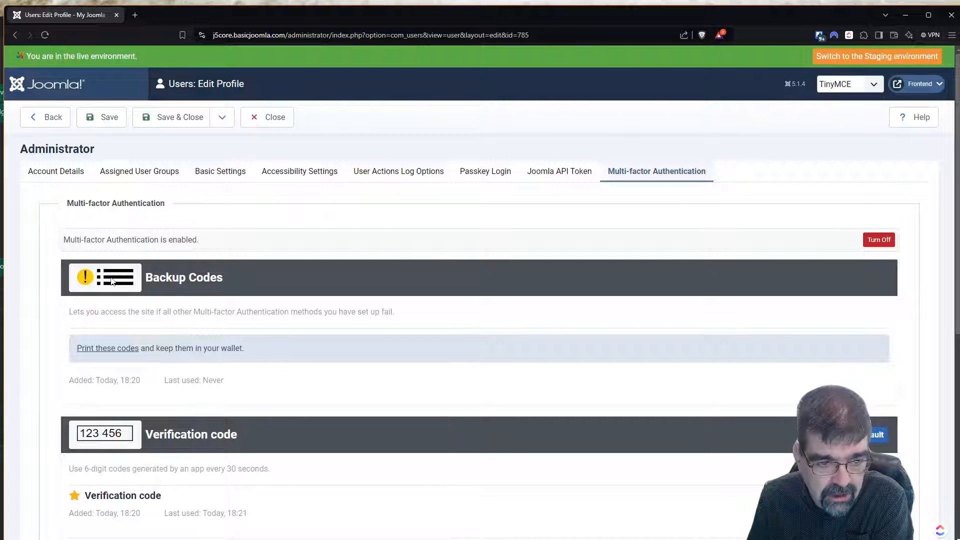
click(119, 352)
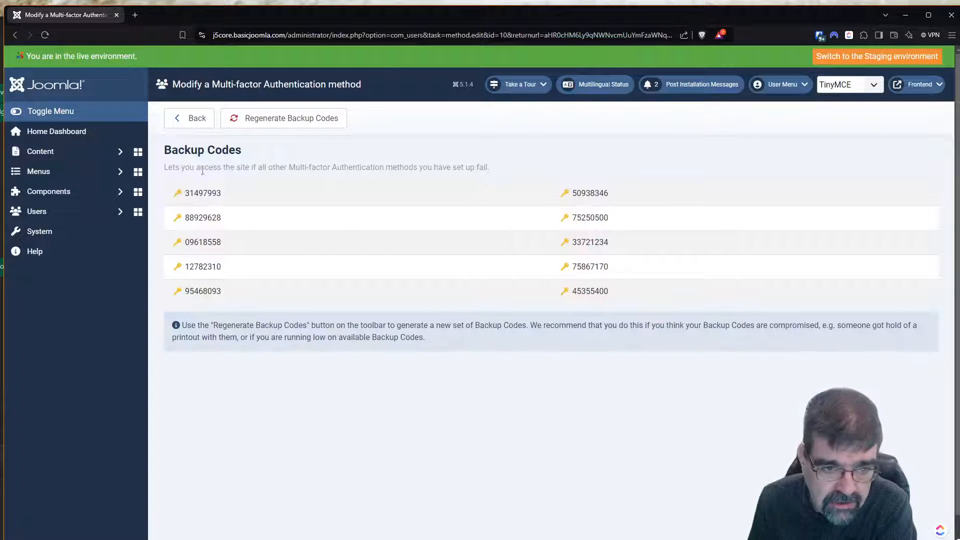
- Copy the first backup code from the list
double_click(200, 191)
right_click(198, 190)
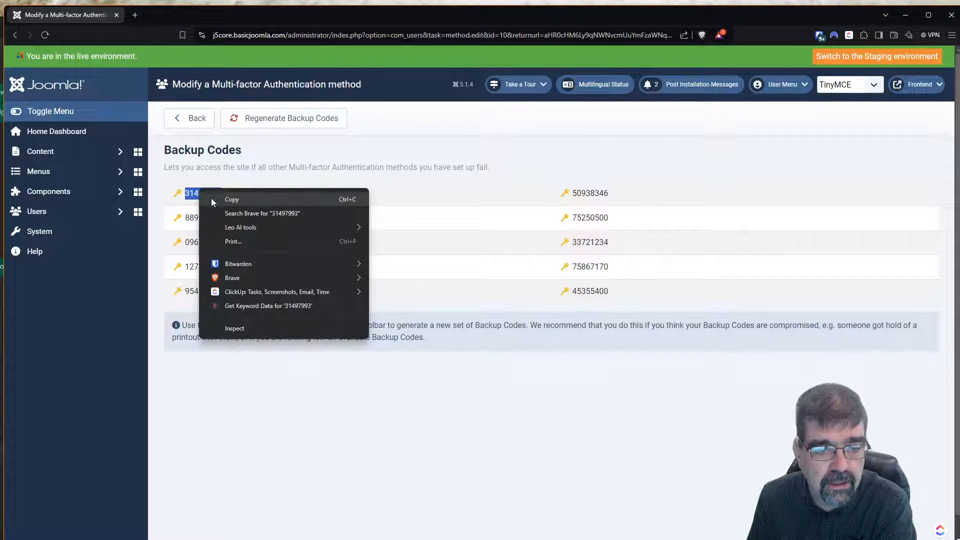
click(212, 197)
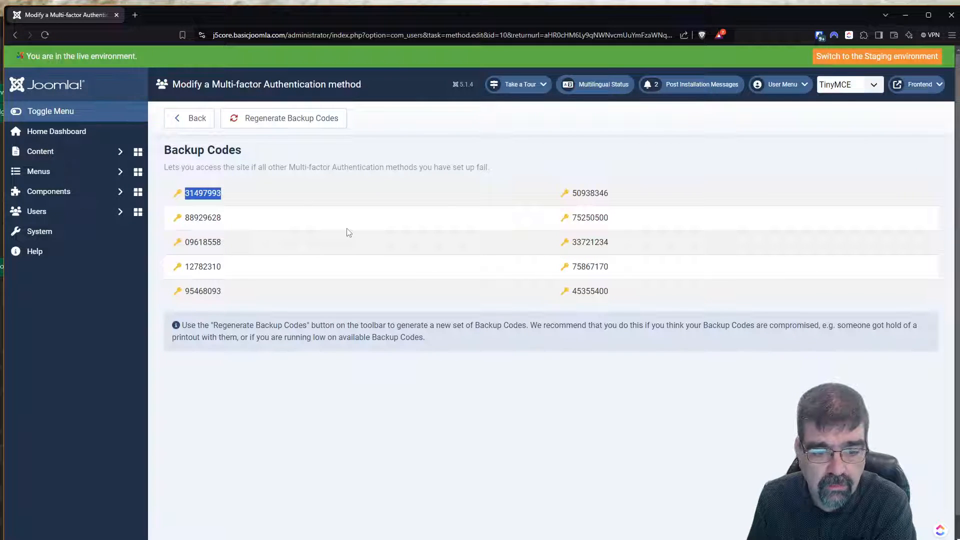
- Log out, sign in with the saved administrator login, and paste the code into the verification prompt
click(790, 93)
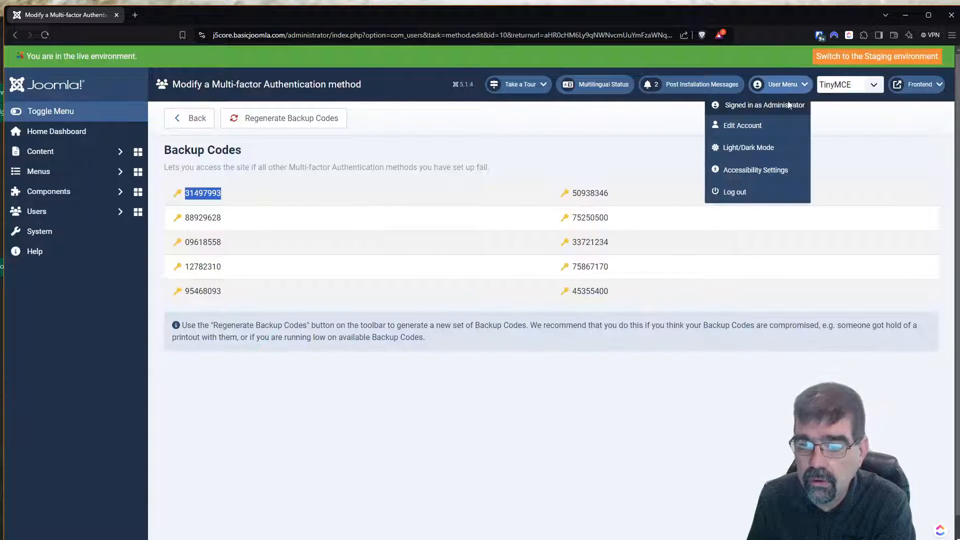
click(775, 192)
click(610, 253)
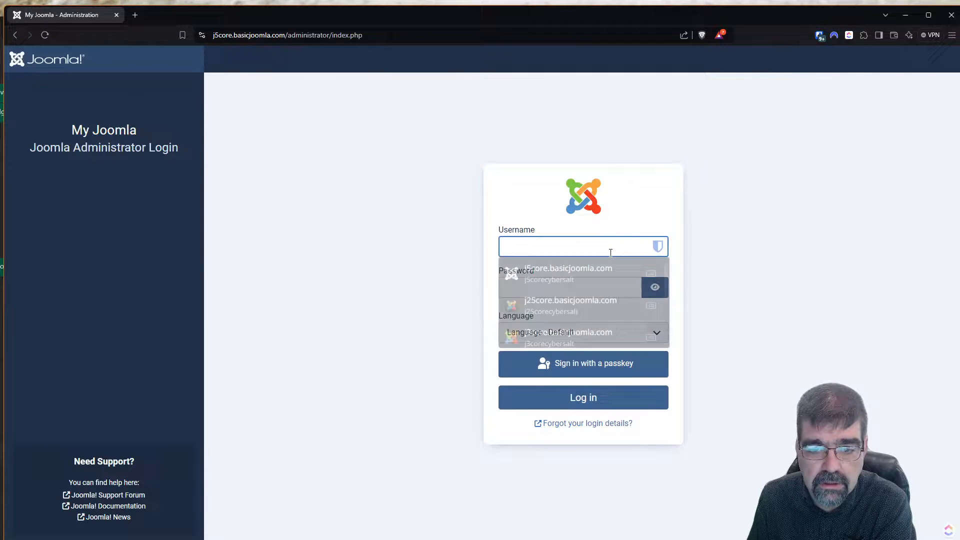
click(571, 273)
click(583, 397)
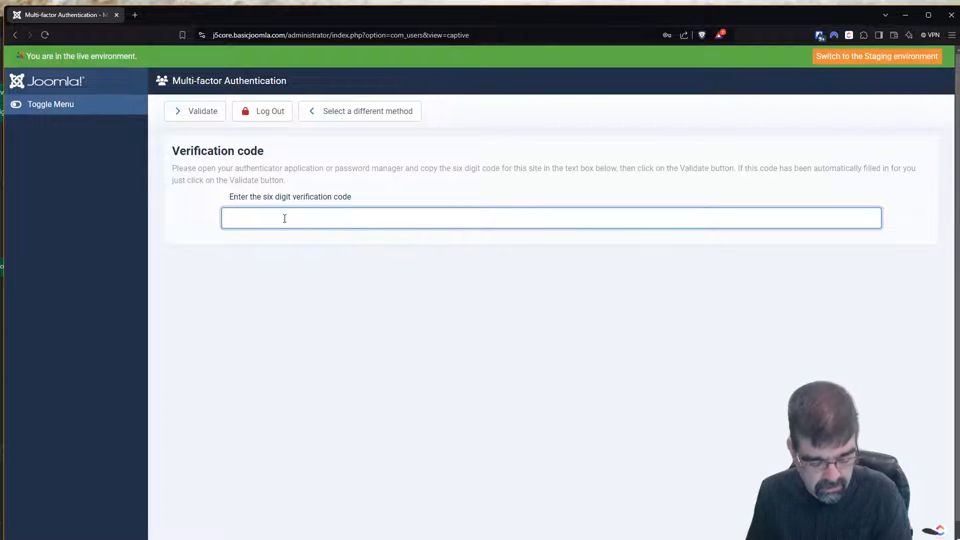
key(ctrl+v)
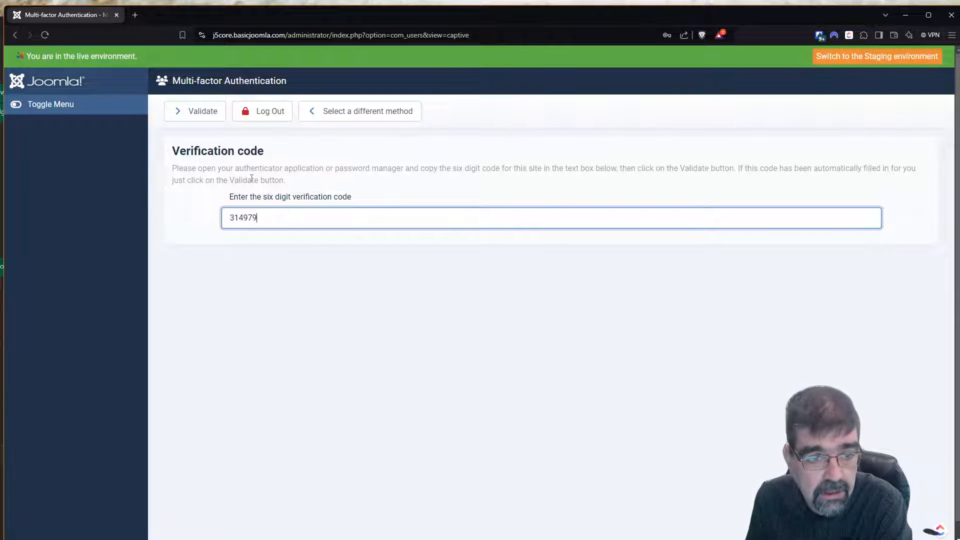
- After the code is rejected as a verification code, switch to Backup Codes and validate with it
click(195, 117)
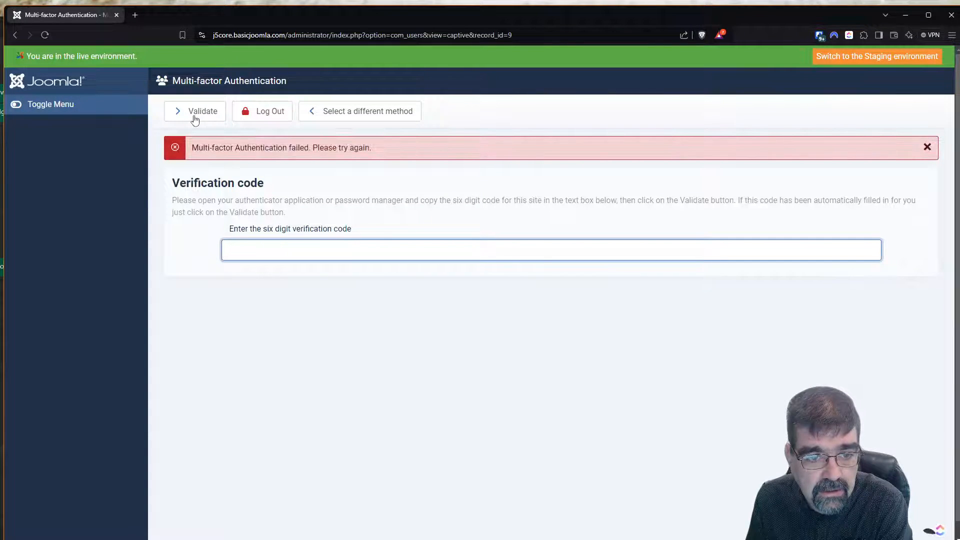
click(335, 109)
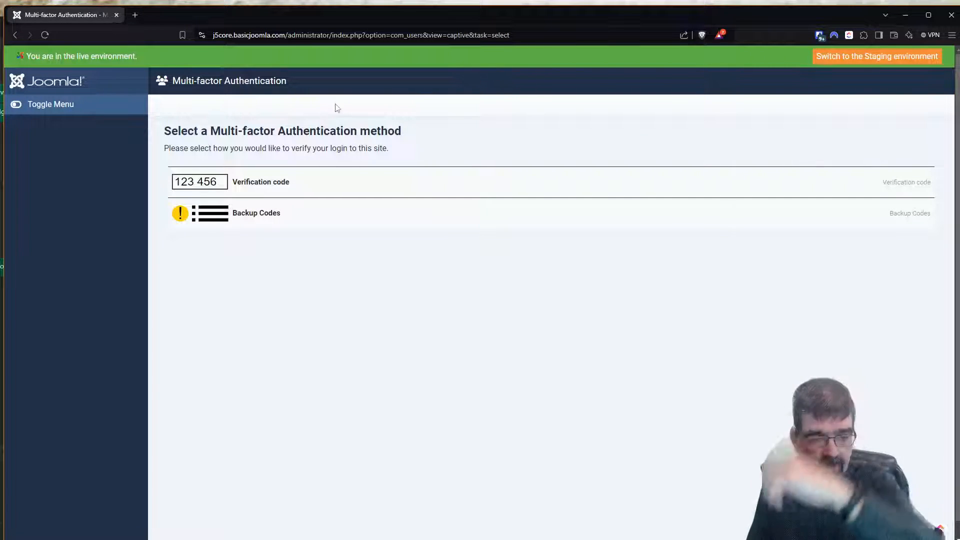
click(264, 215)
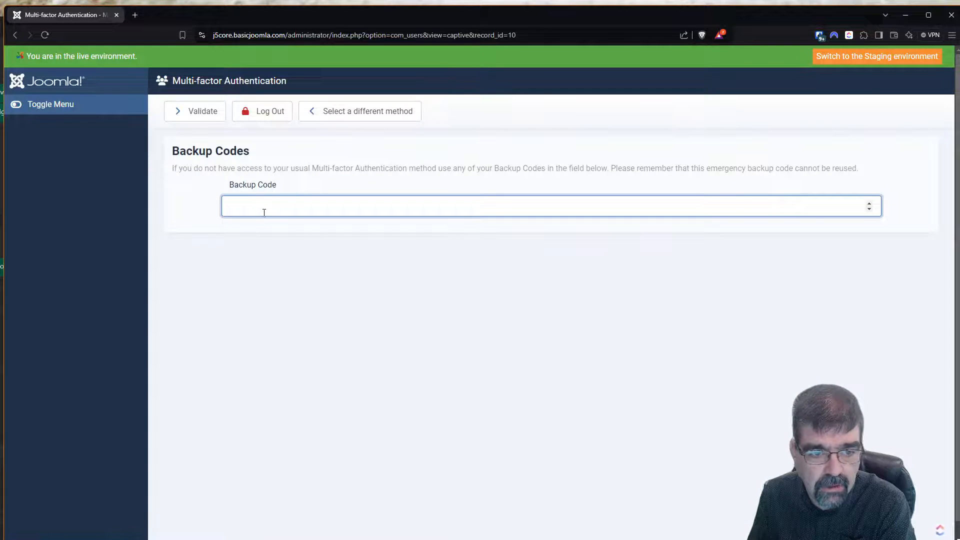
key(ctrl+v)
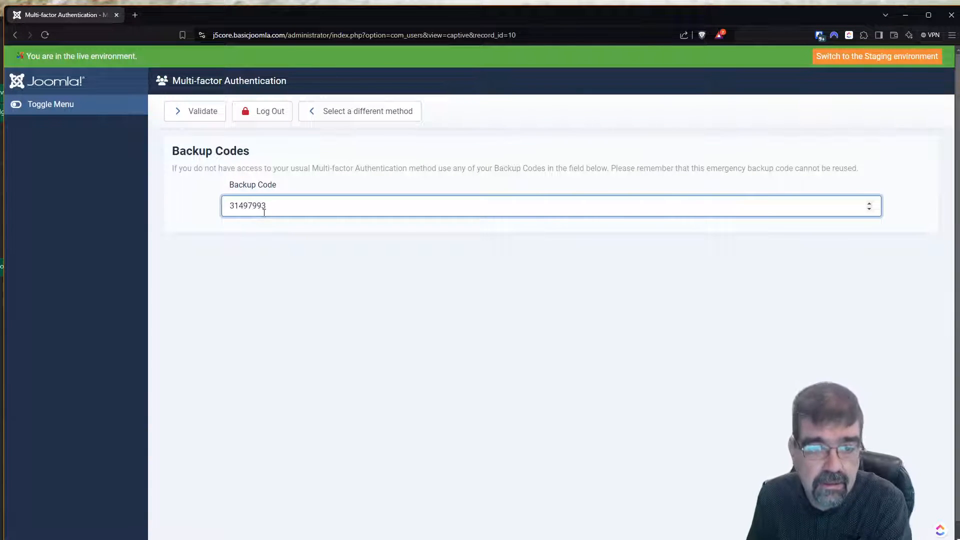
click(203, 118)
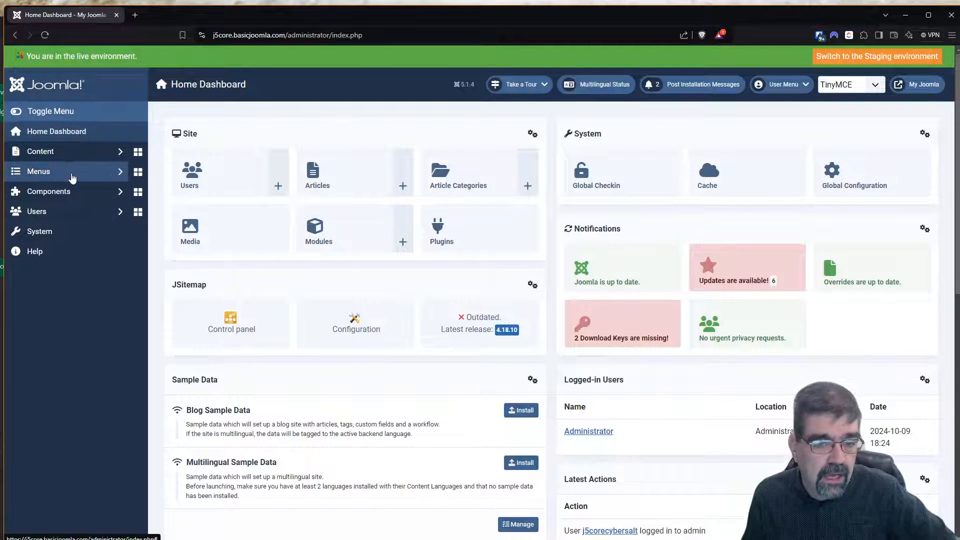
- Reopen the Administrator's Backup Codes page via Users > Manage, now showing nine codes
click(64, 212)
click(65, 237)
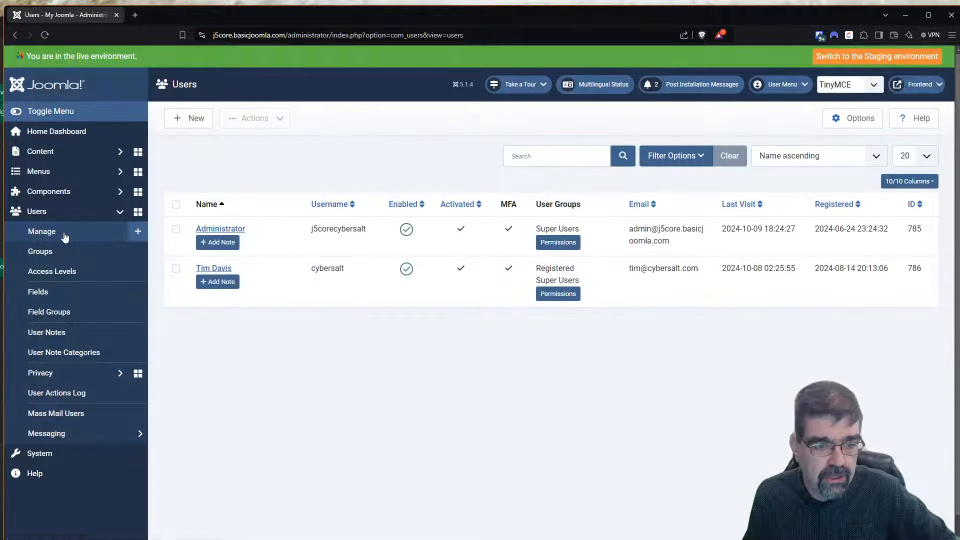
click(212, 233)
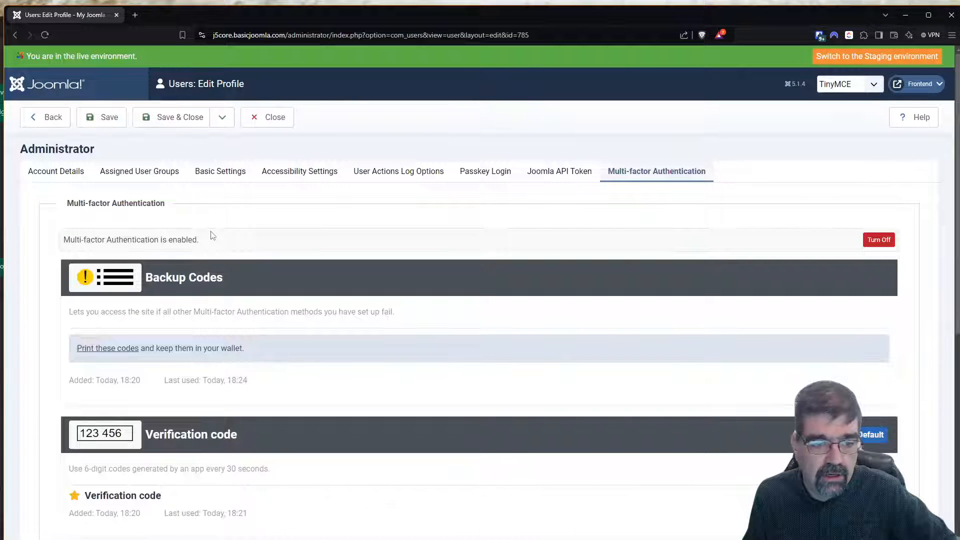
click(121, 349)
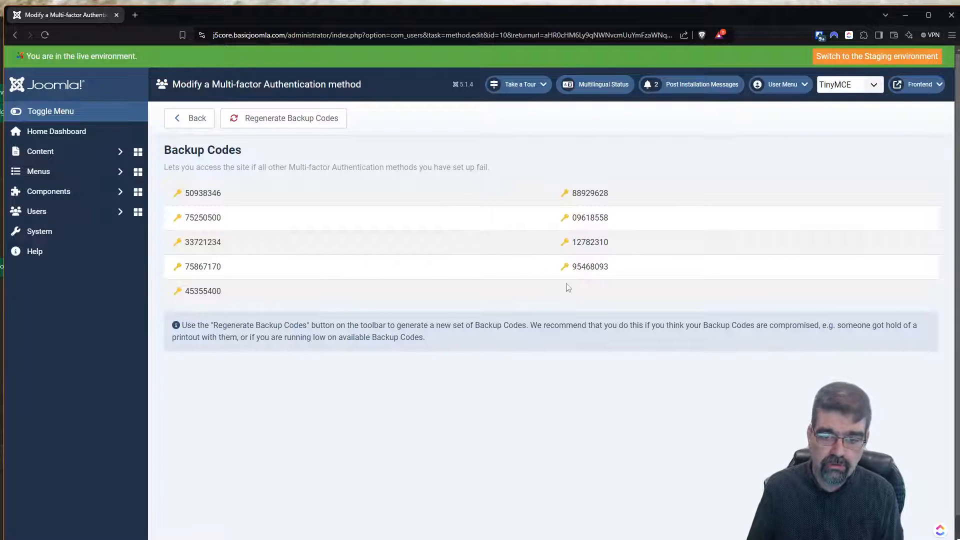
- Regenerate the Administrator's backup codes to get a fresh set of ten
click(250, 120)
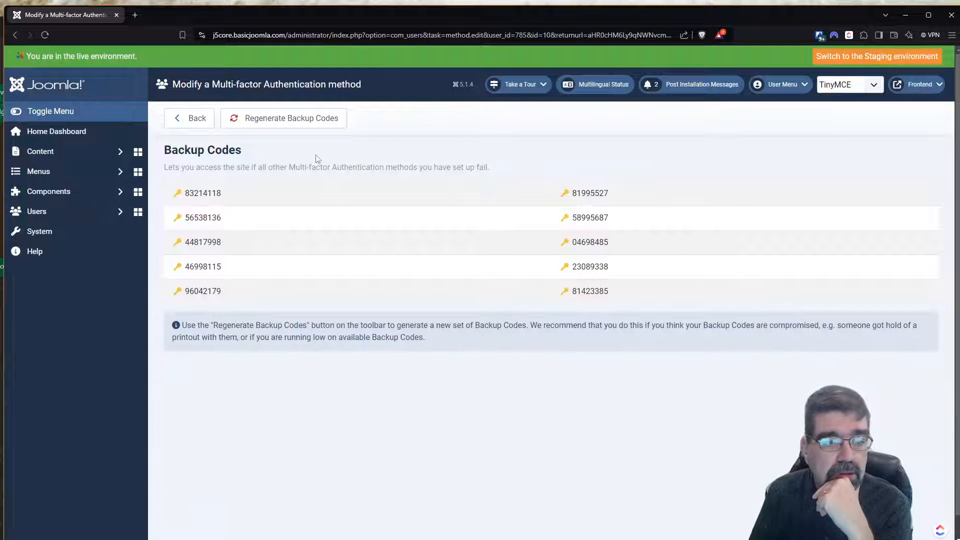
- Return to the Administrator profile and begin adding a new YubiKey multi-factor method
click(192, 119)
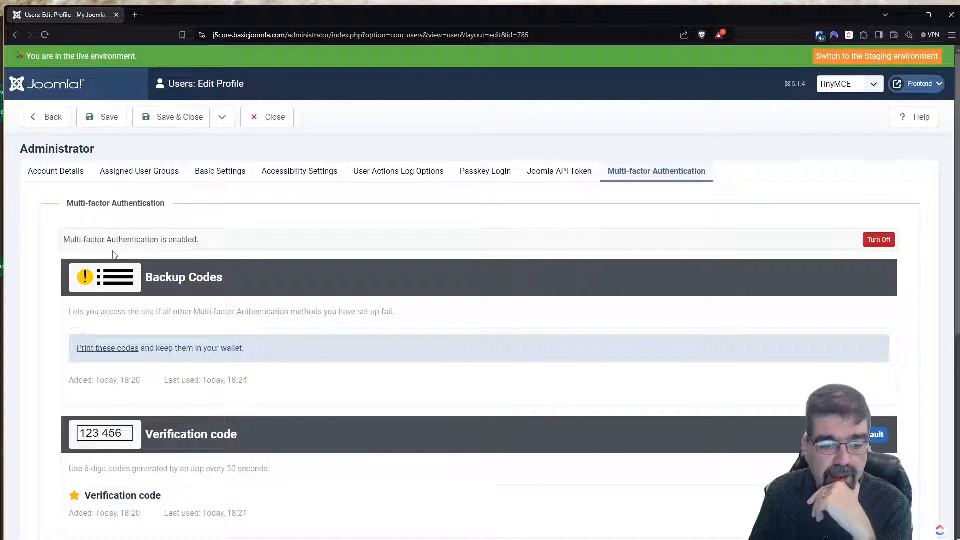
scroll(113, 255, down, 4)
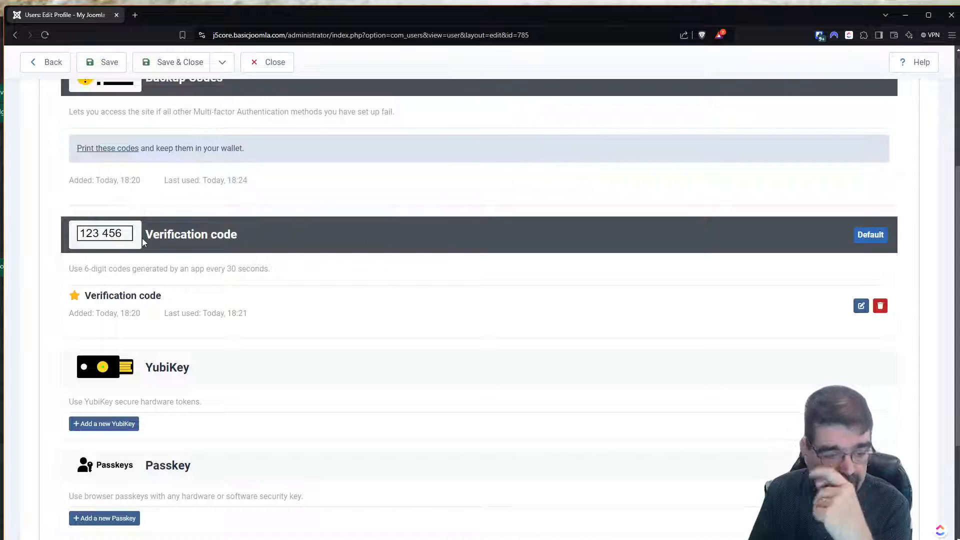
scroll(193, 237, down, 3)
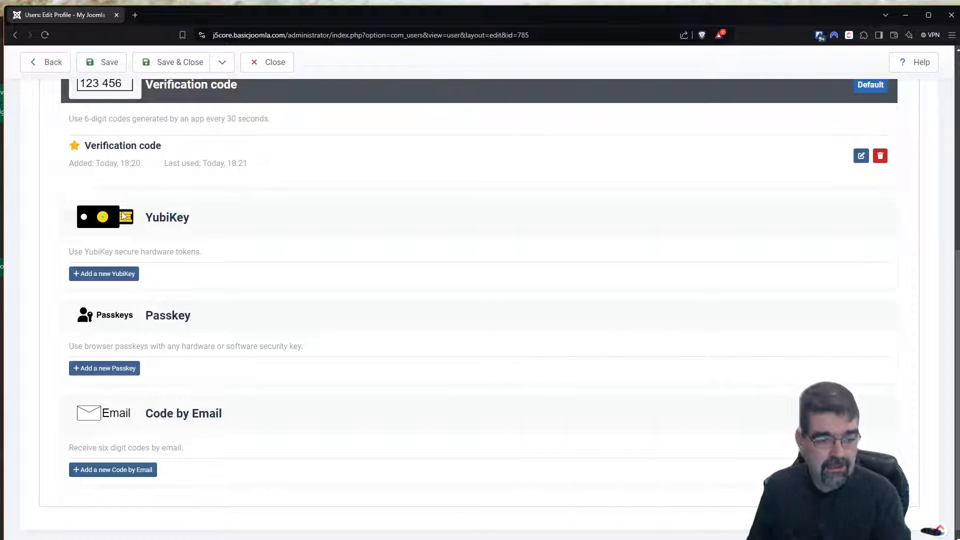
click(107, 274)
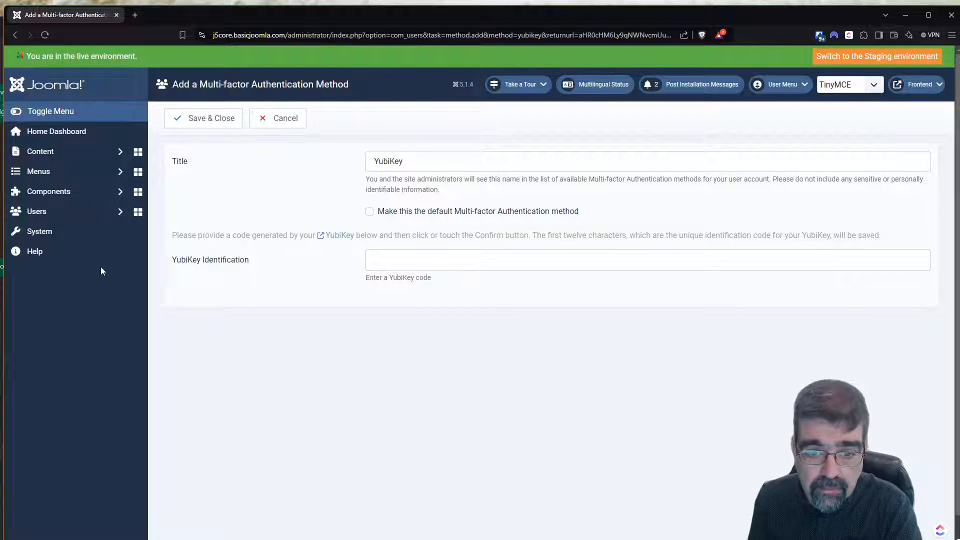
- Focus the YubiKey Identification field, dismiss its suggestions, and shorten the browser window
click(374, 260)
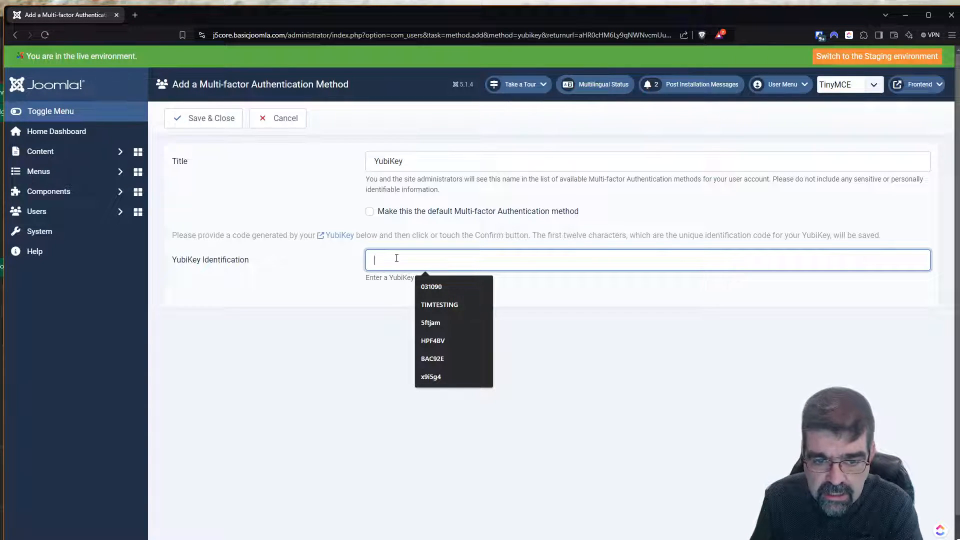
click(307, 307)
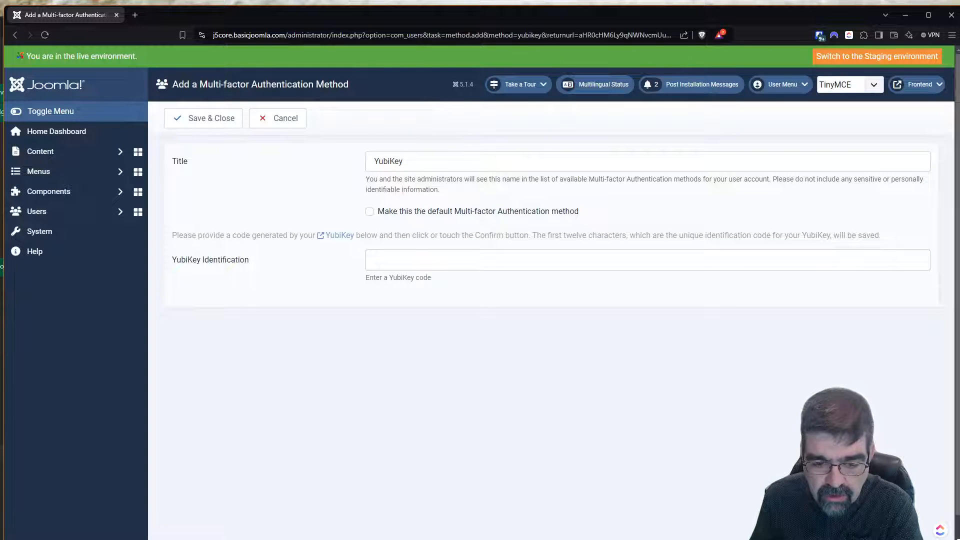
drag(401, 539, 412, 390)
- Close the Dropbox transfer and chat windows, then shrink the browser further to reveal the desktop
click(520, 424)
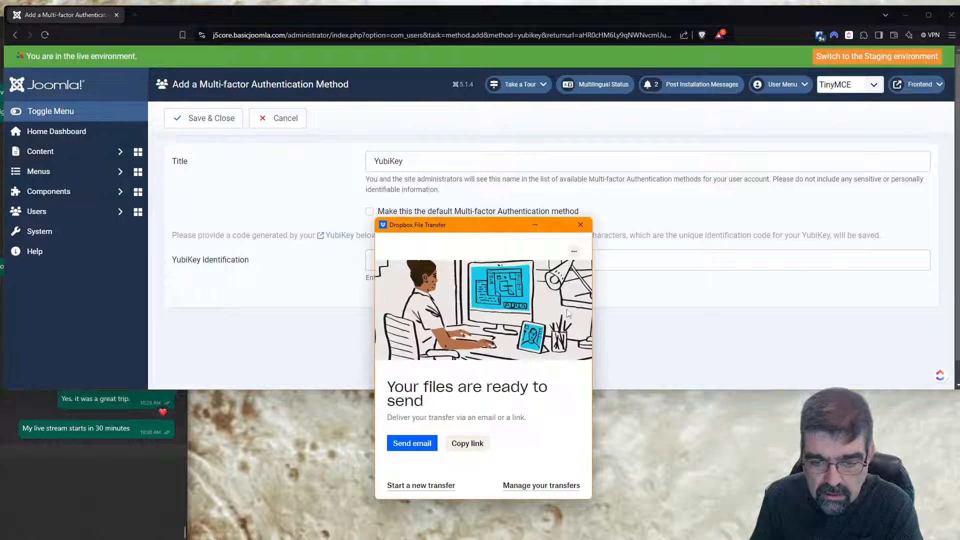
click(580, 226)
click(104, 500)
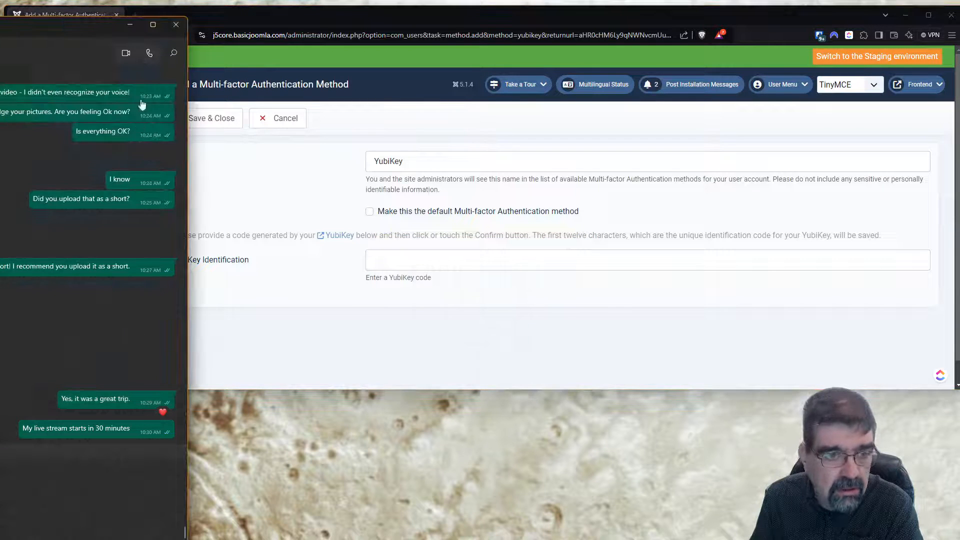
click(180, 24)
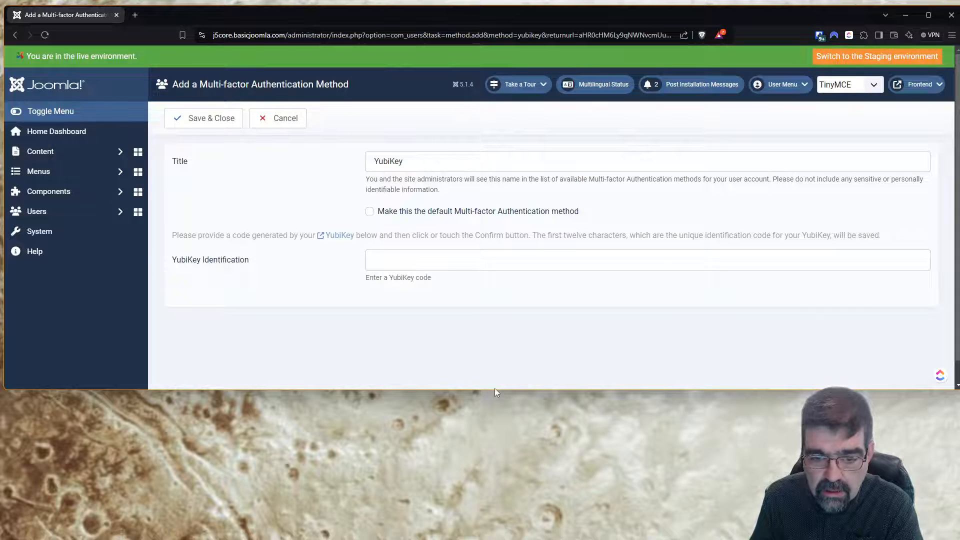
drag(496, 391, 508, 256)
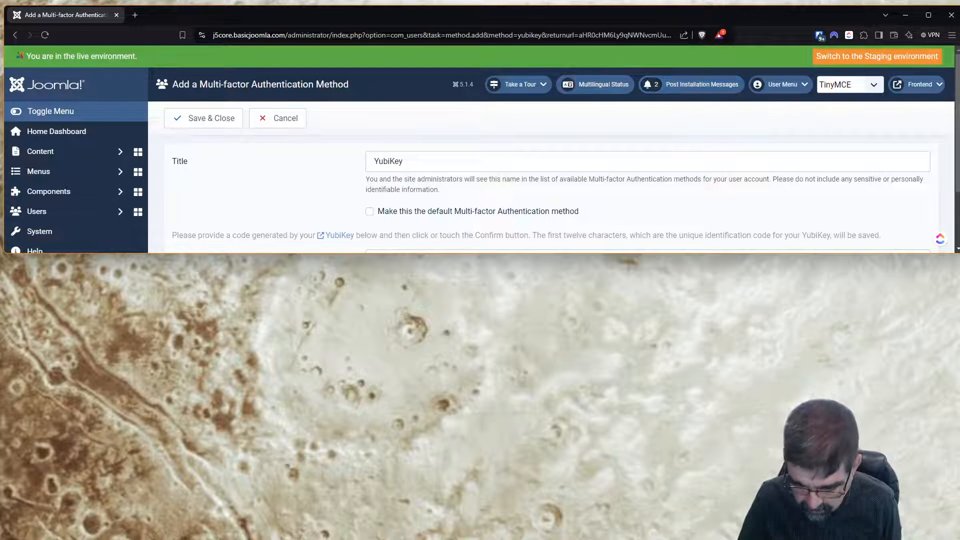
- Mirror the phone in Phone Link, photograph the YubiKey, and bring the Joomla form forward
key(alt+Tab)
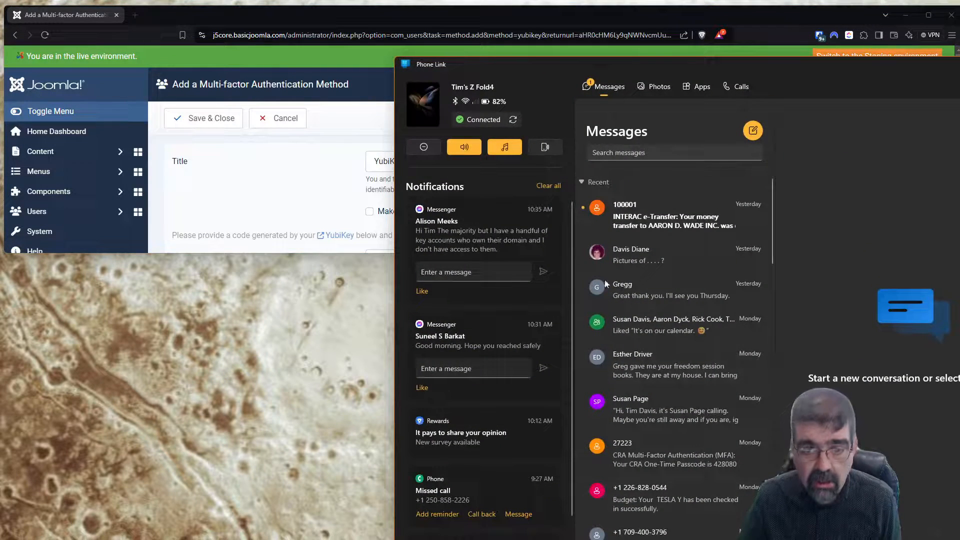
drag(631, 64, 959, 71)
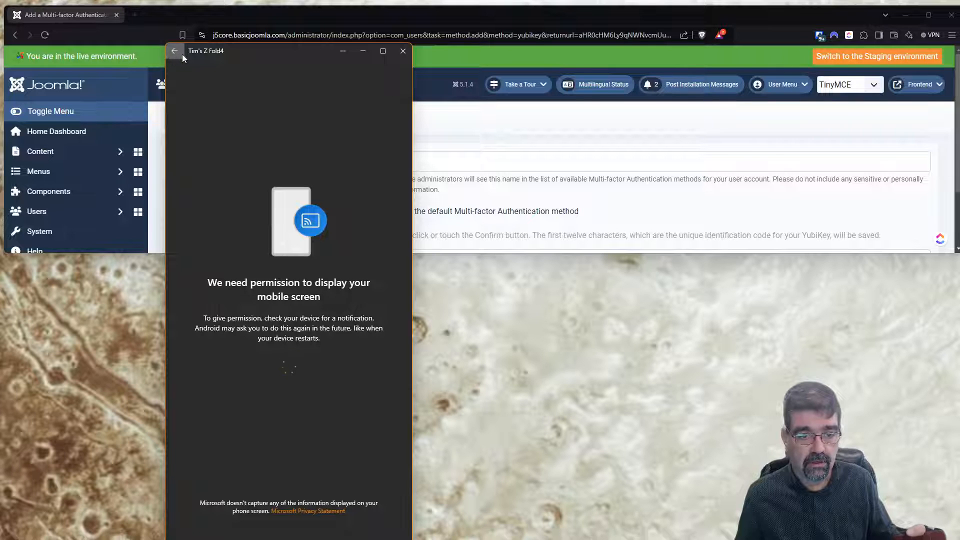
click(402, 52)
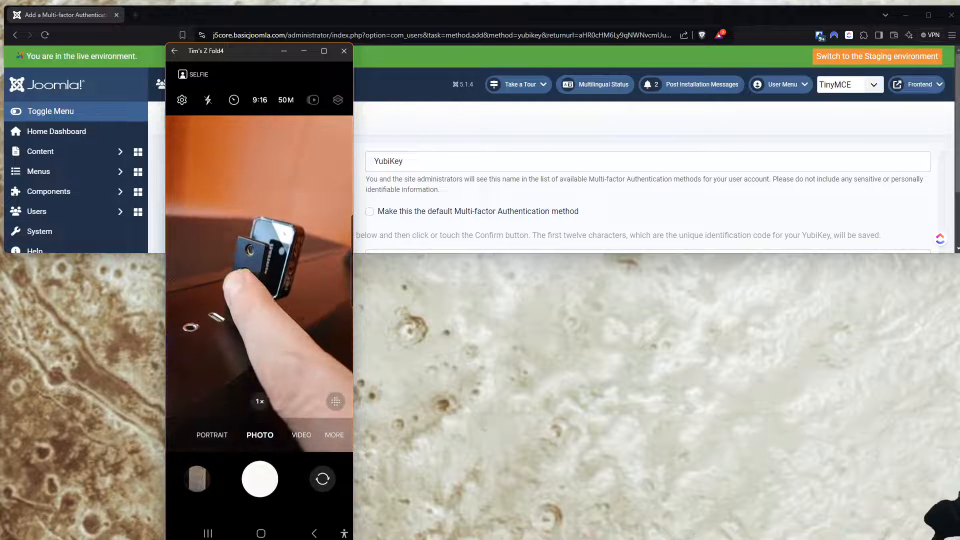
click(260, 479)
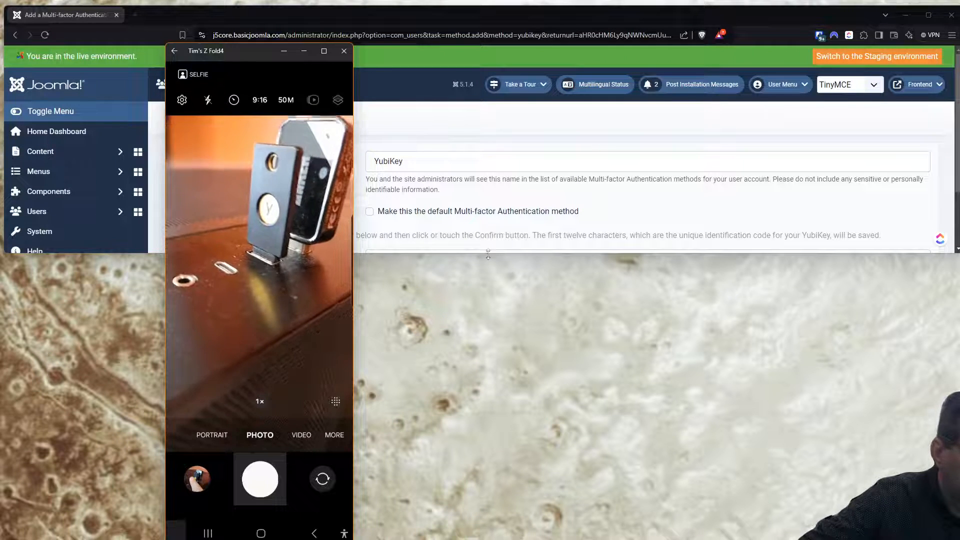
drag(487, 253, 463, 278)
- Enter the YubiKey's one-time code in the Identification field and submit it to register the key
click(451, 264)
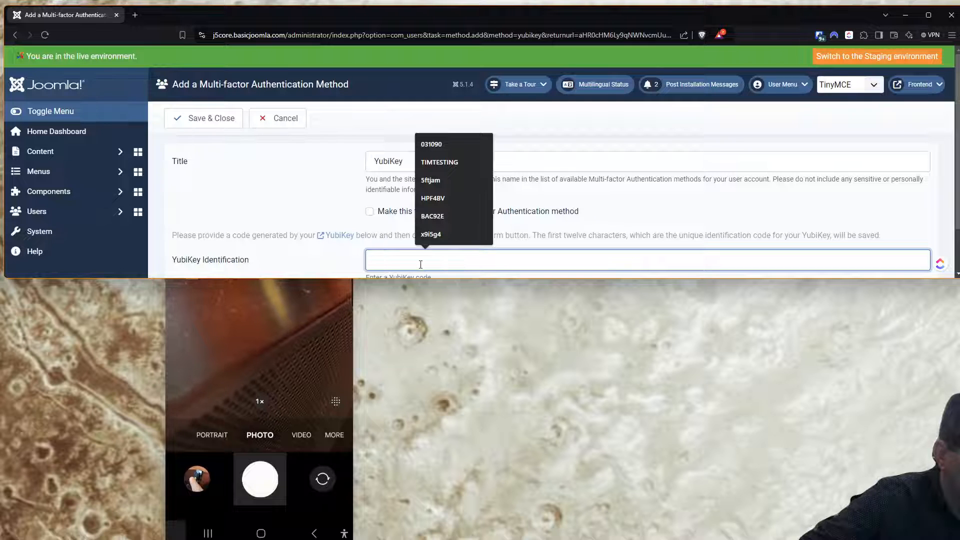
drag(333, 278, 338, 254)
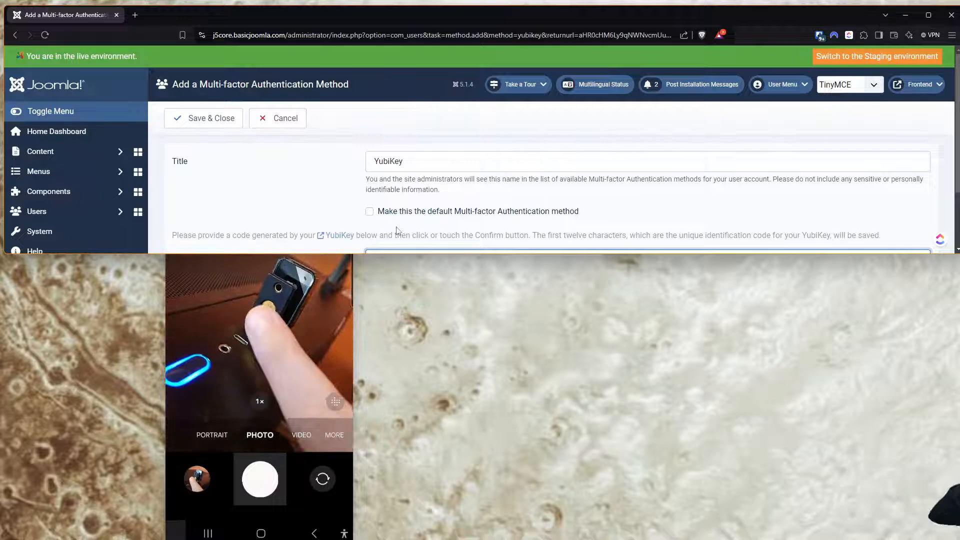
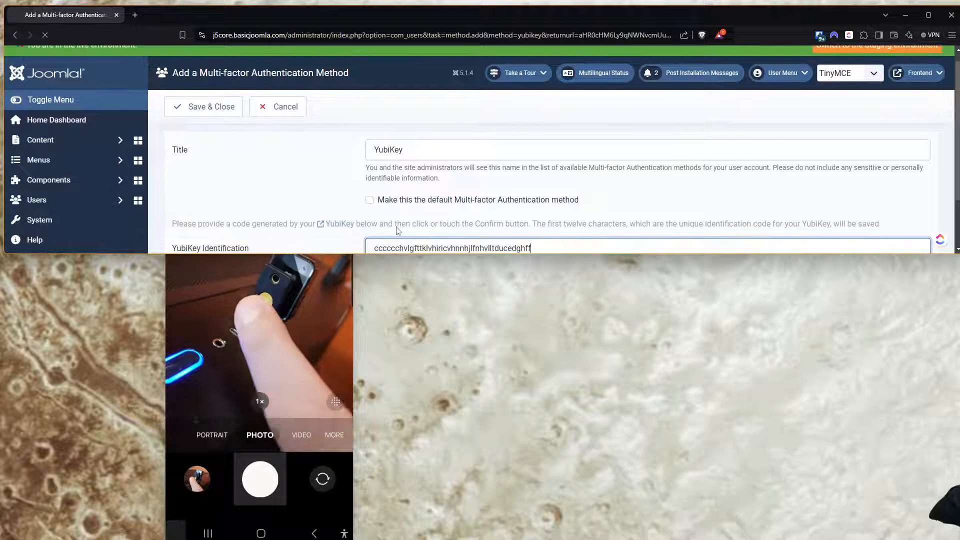
key(Return)
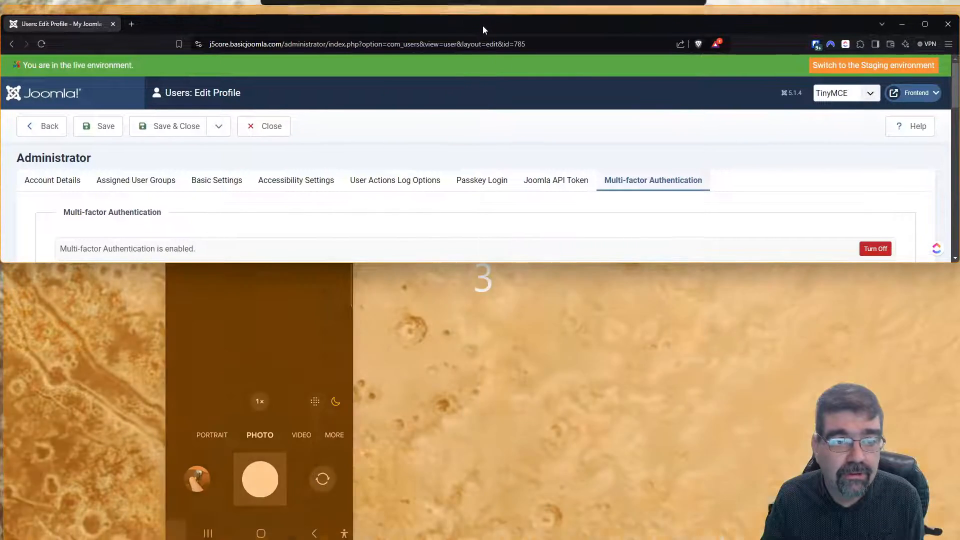
- Maximize the browser, check the new YubiKey entry, and save and close the Administrator profile
double_click(482, 25)
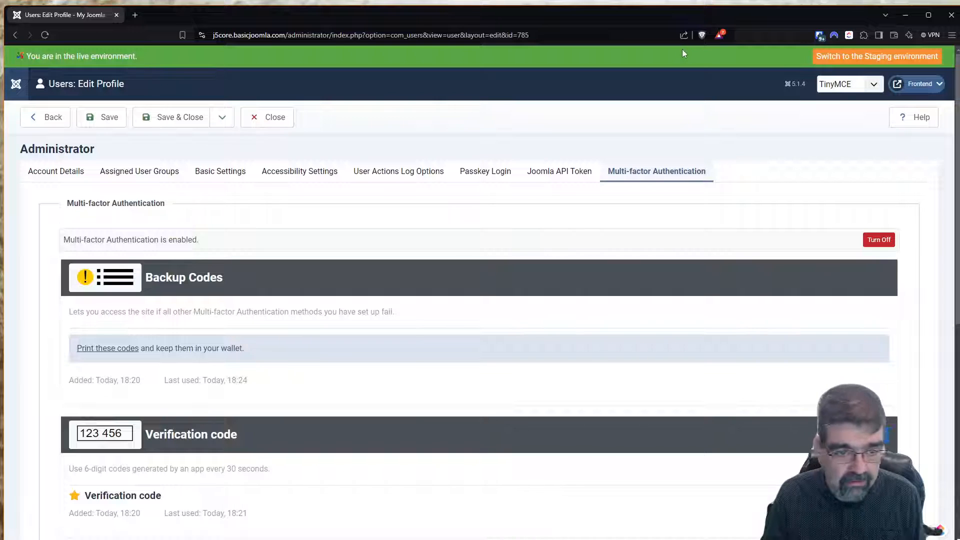
scroll(269, 210, down, 1)
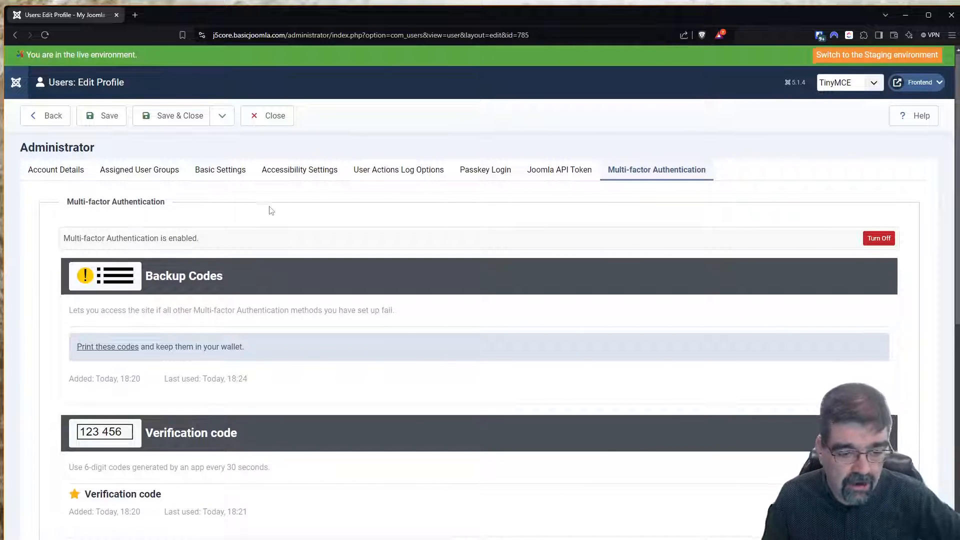
scroll(269, 211, down, 3)
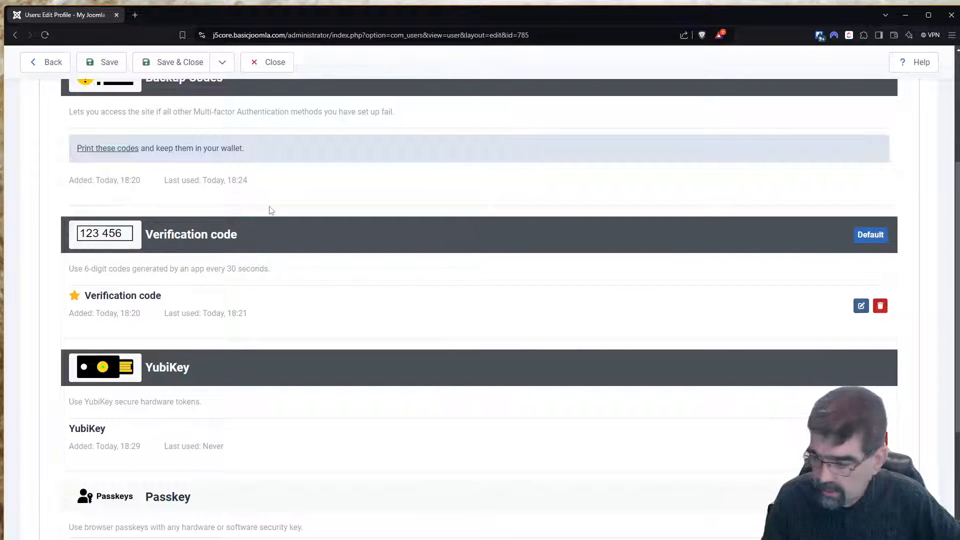
scroll(269, 211, up, 2)
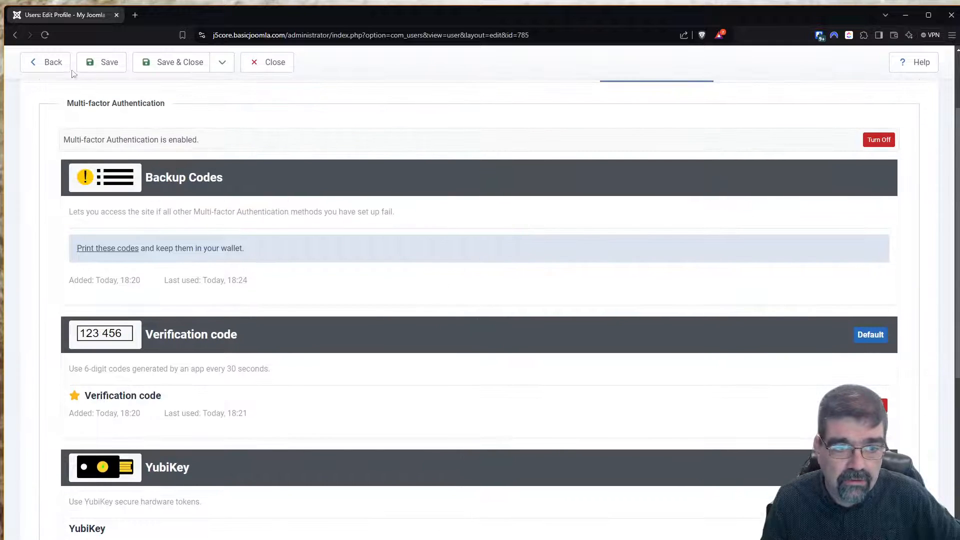
click(159, 67)
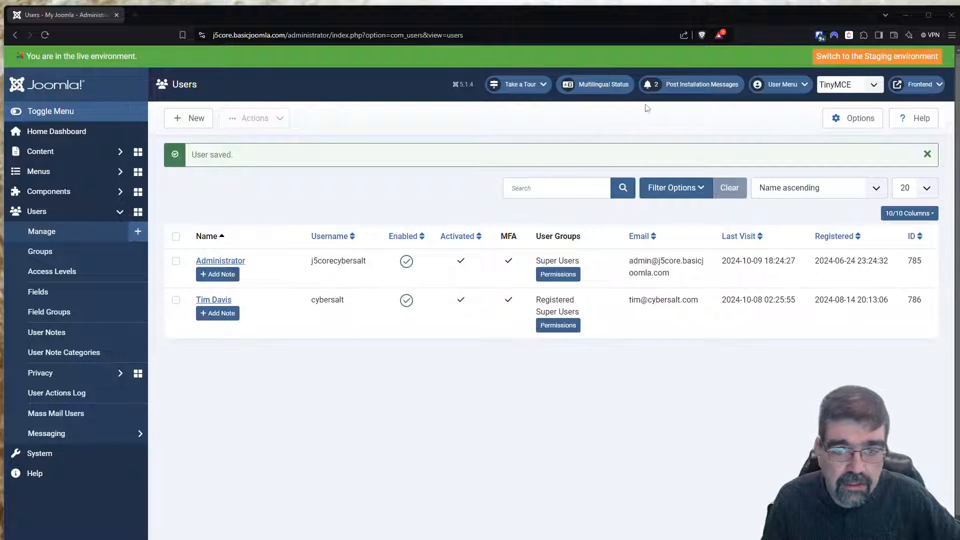
- Log out, log back in with the saved administrator credentials, and choose YubiKey for verification
click(916, 85)
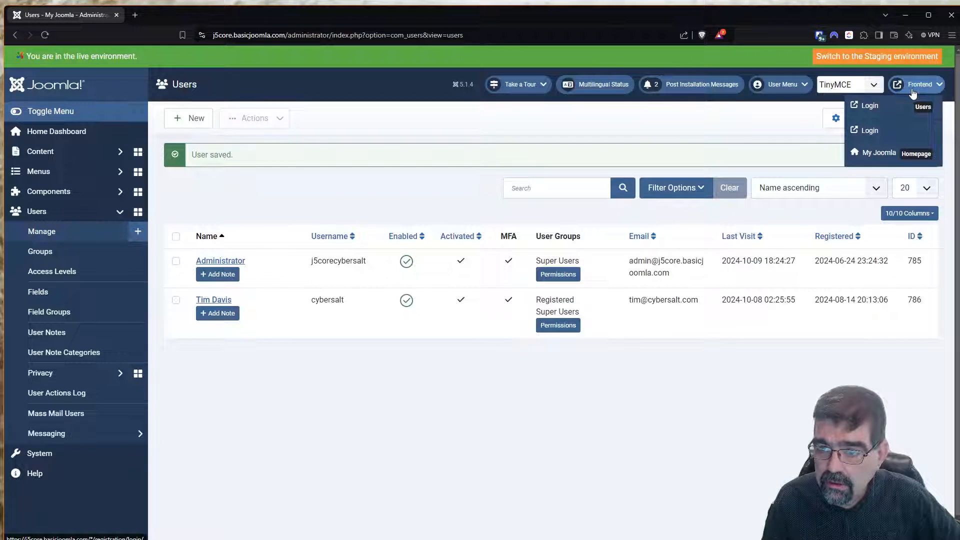
click(780, 85)
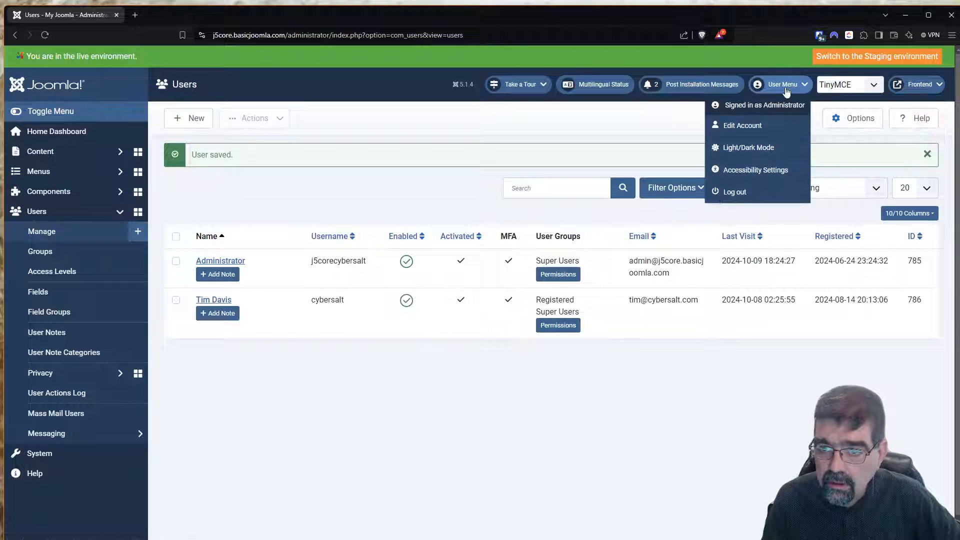
click(735, 192)
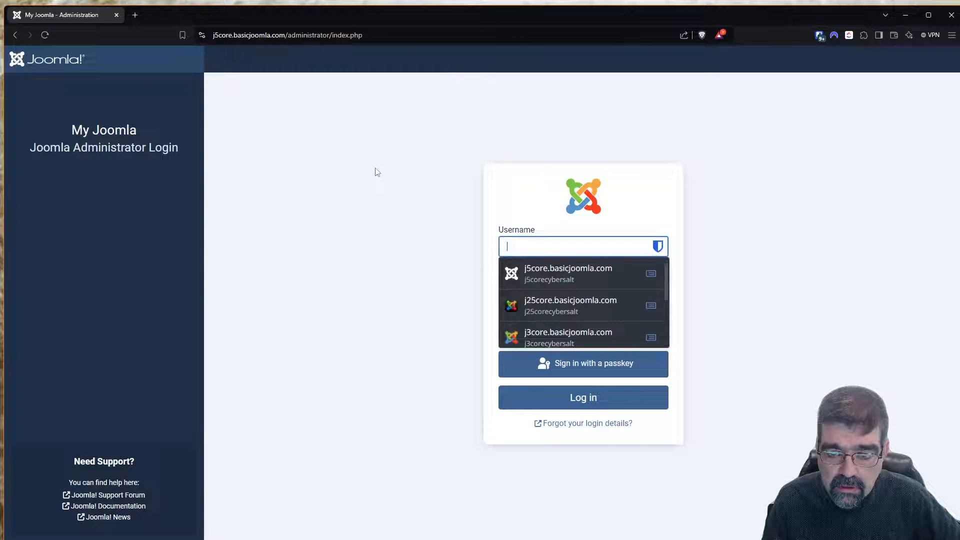
click(576, 273)
click(587, 390)
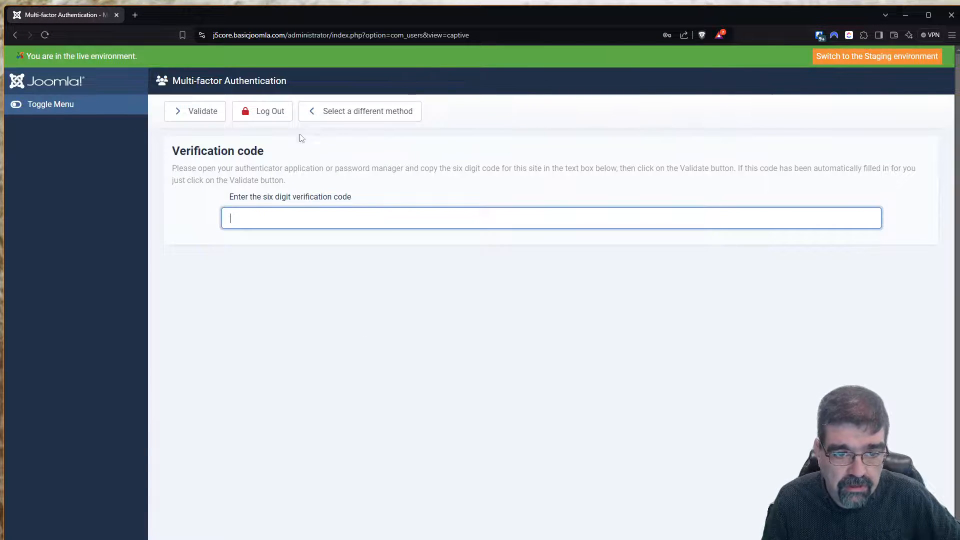
click(333, 112)
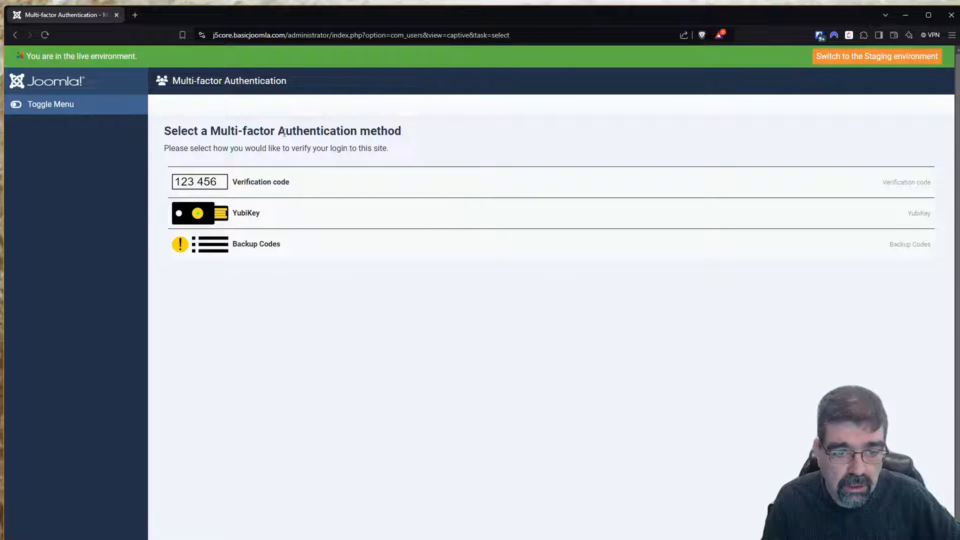
click(204, 218)
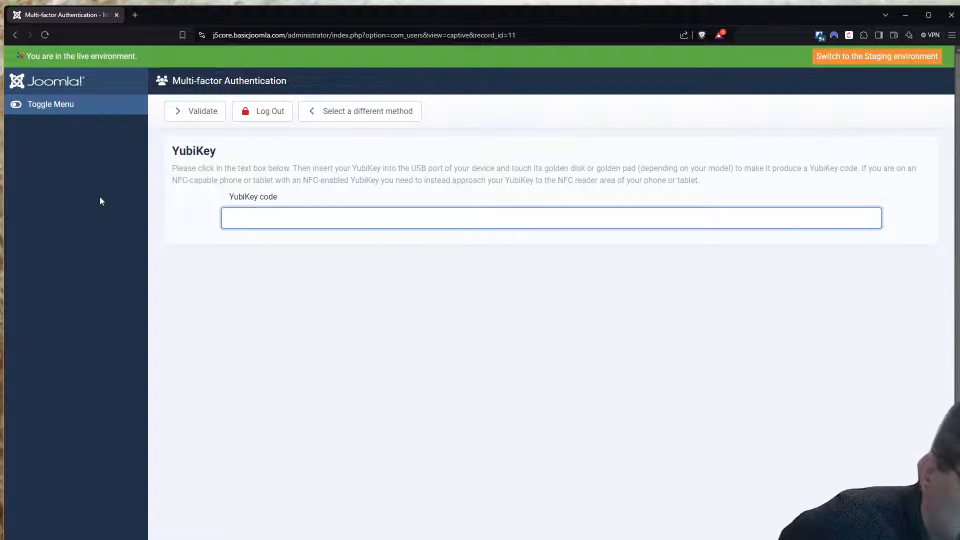
- Enter a YubiKey one-time code and submit it to complete the login
key(Return)
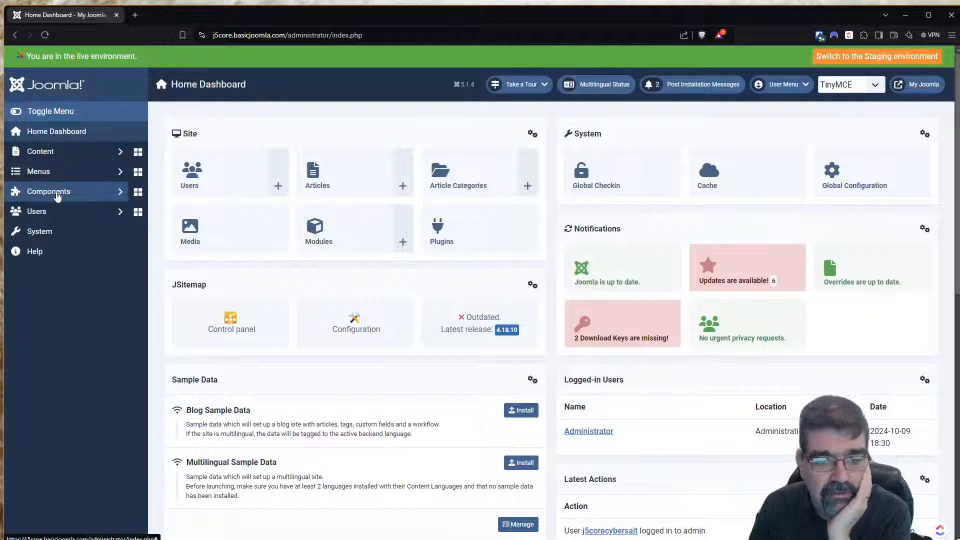
- Open the Administrator user via System > Users > Manage and scroll to its YubiKey method entry
click(47, 229)
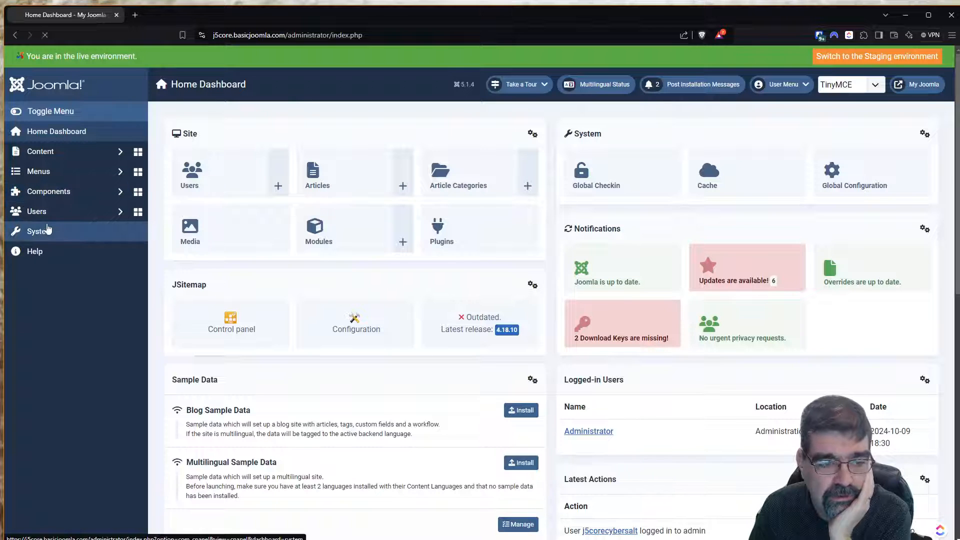
click(37, 211)
click(48, 231)
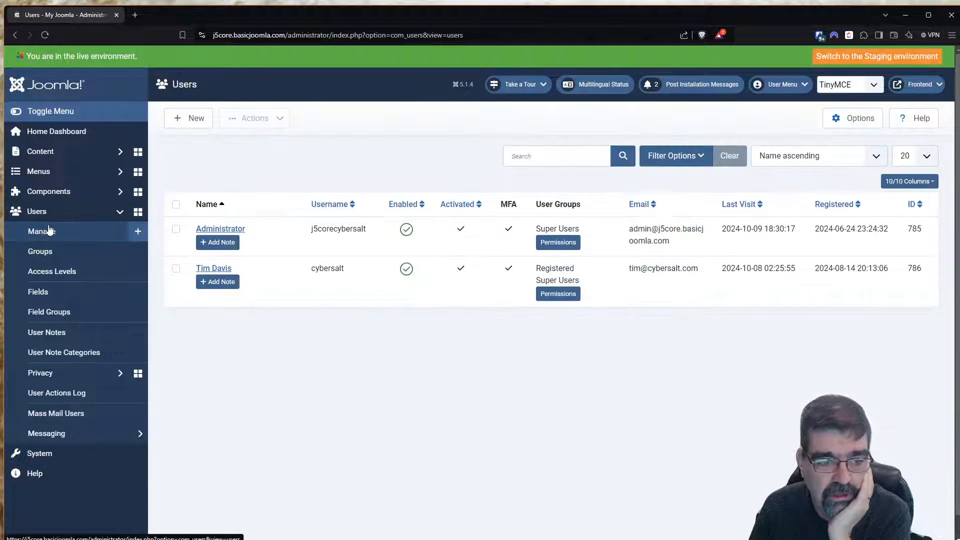
click(213, 229)
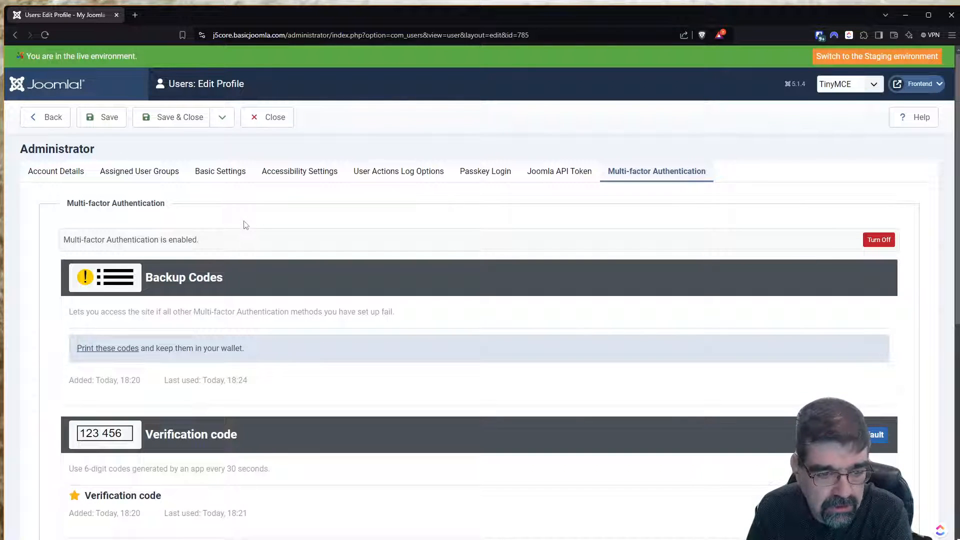
scroll(150, 265, down, 5)
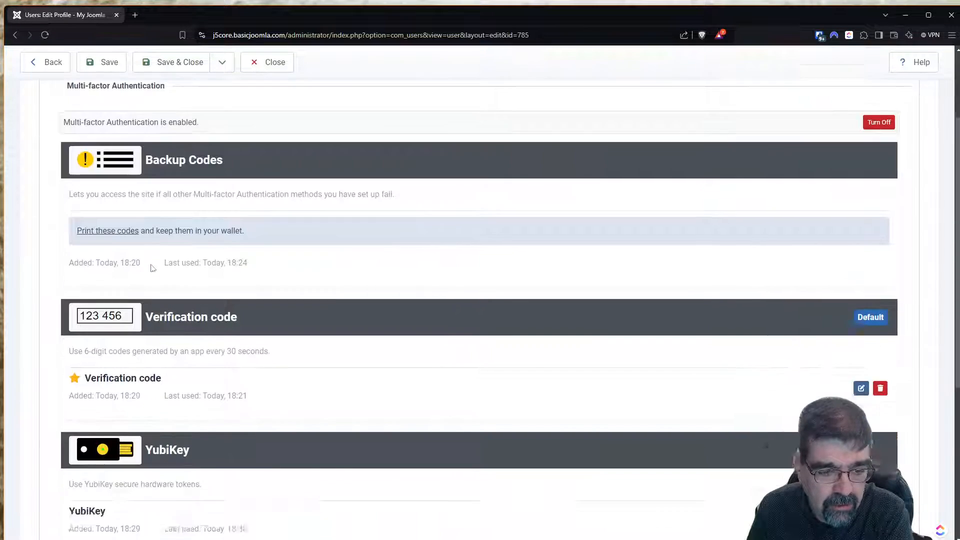
scroll(236, 292, down, 3)
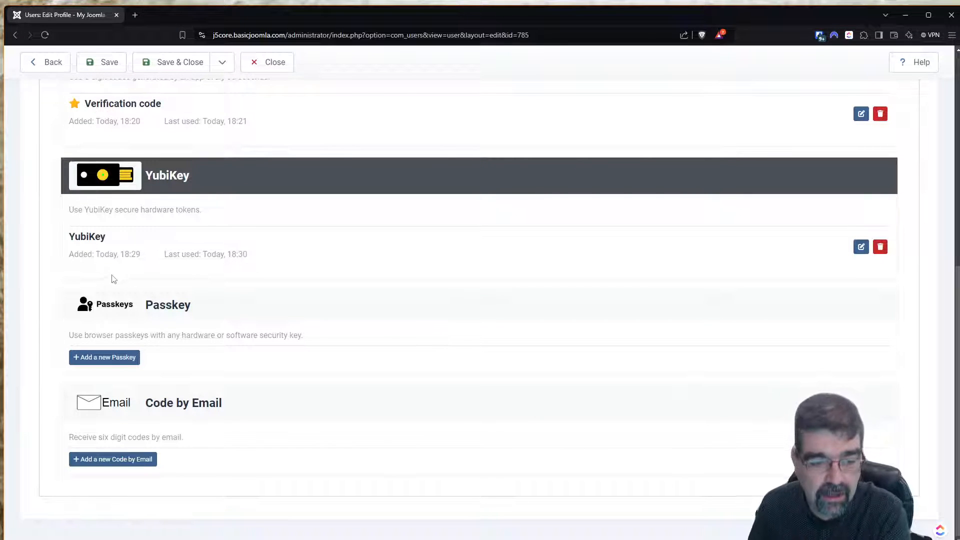
- Add a Code by Email method and open a separate browser window to check the emailed code
click(139, 464)
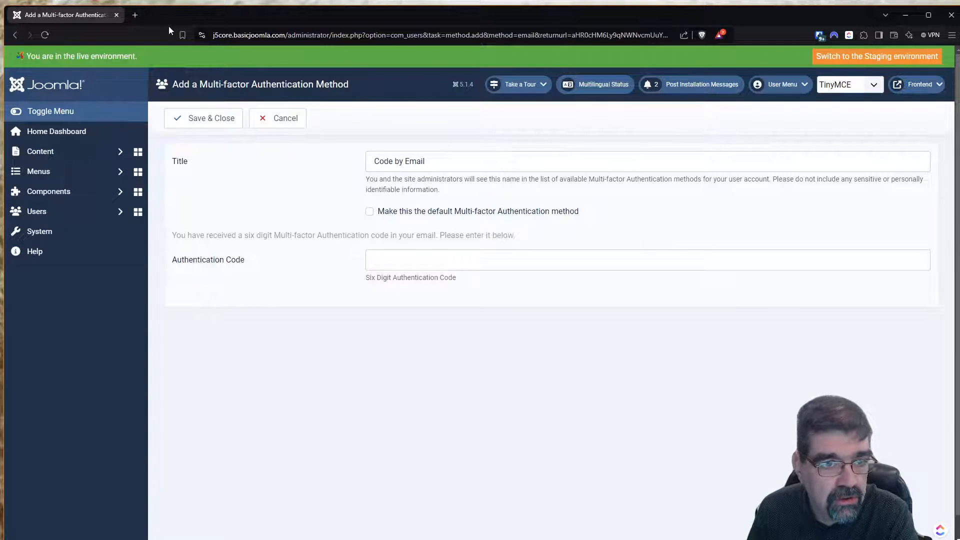
click(135, 15)
drag(150, 16, 959, 135)
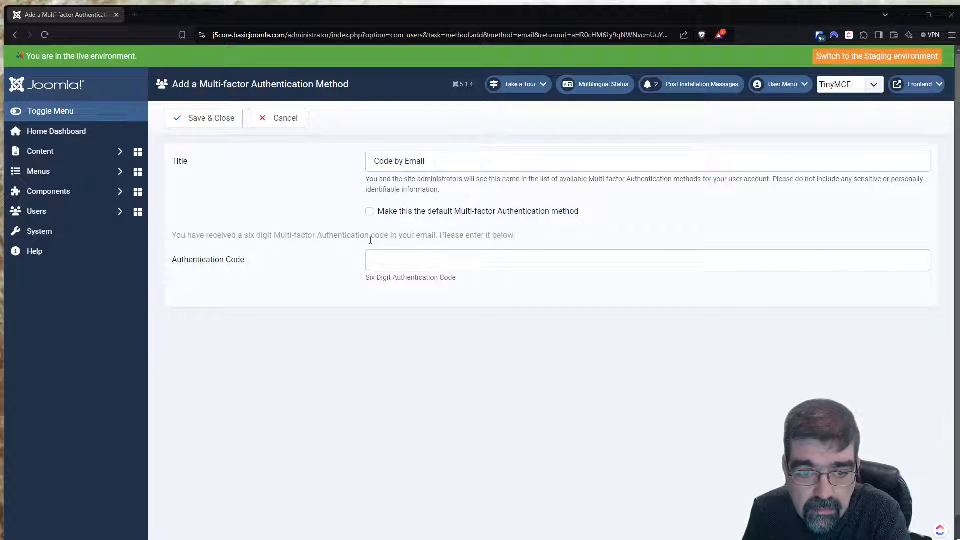
click(44, 213)
- Fill the second user's Password and Confirm Password from the saved login, then save and close
click(47, 233)
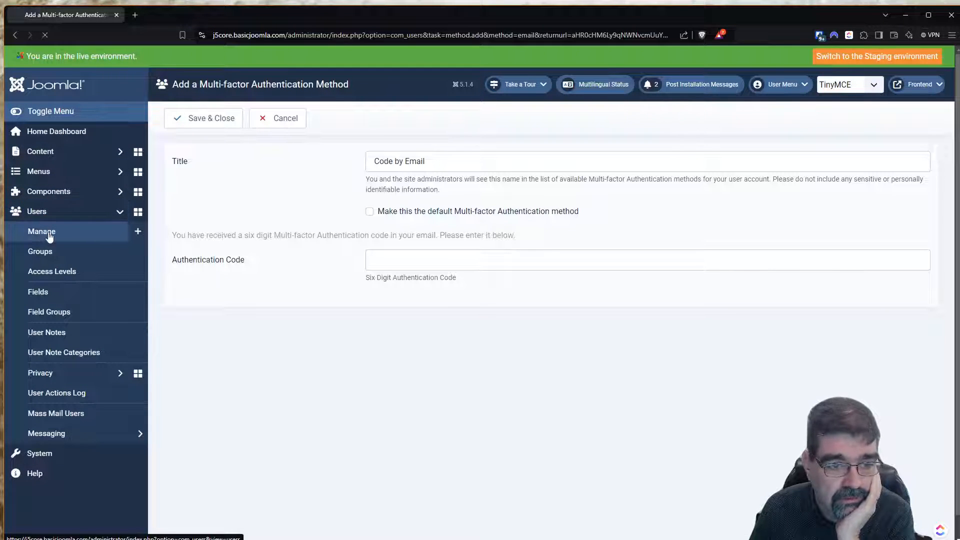
click(216, 270)
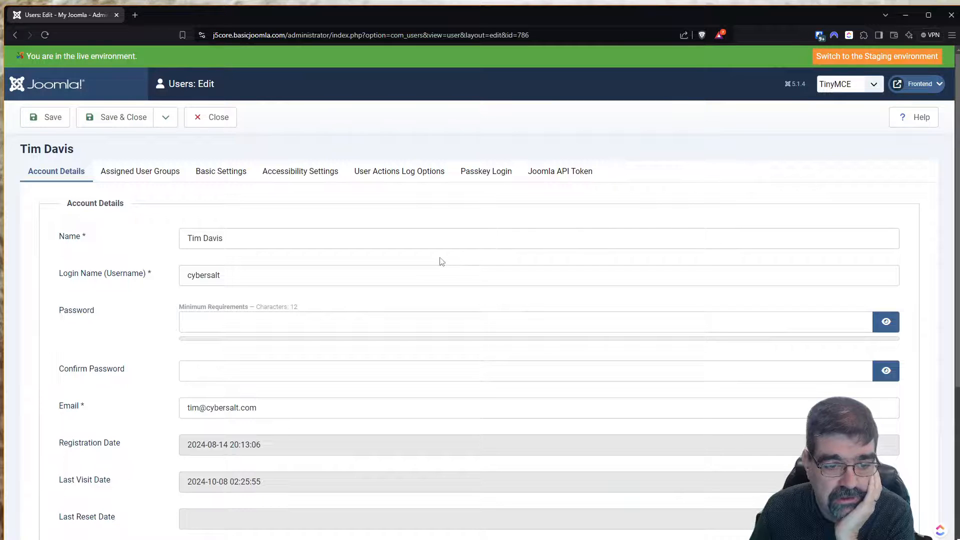
right_click(249, 320)
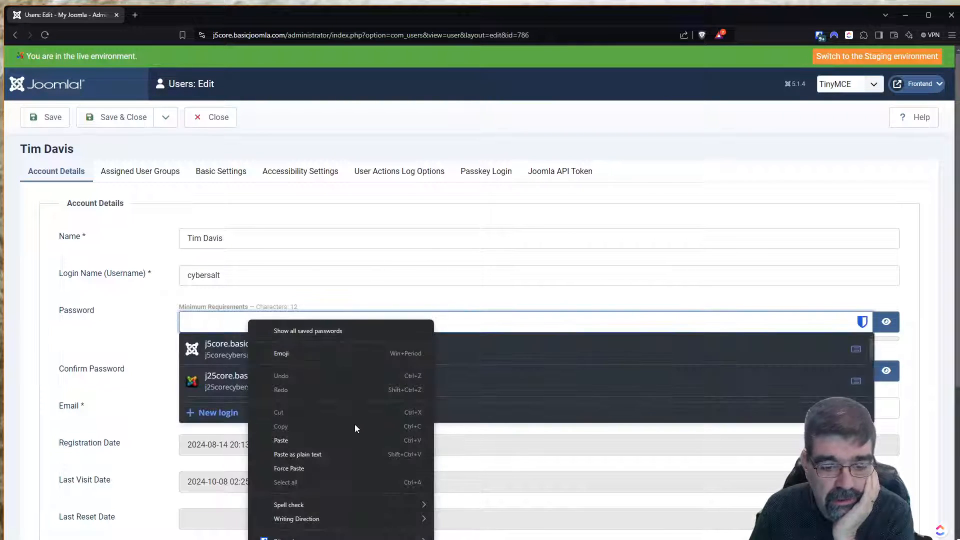
key(Escape)
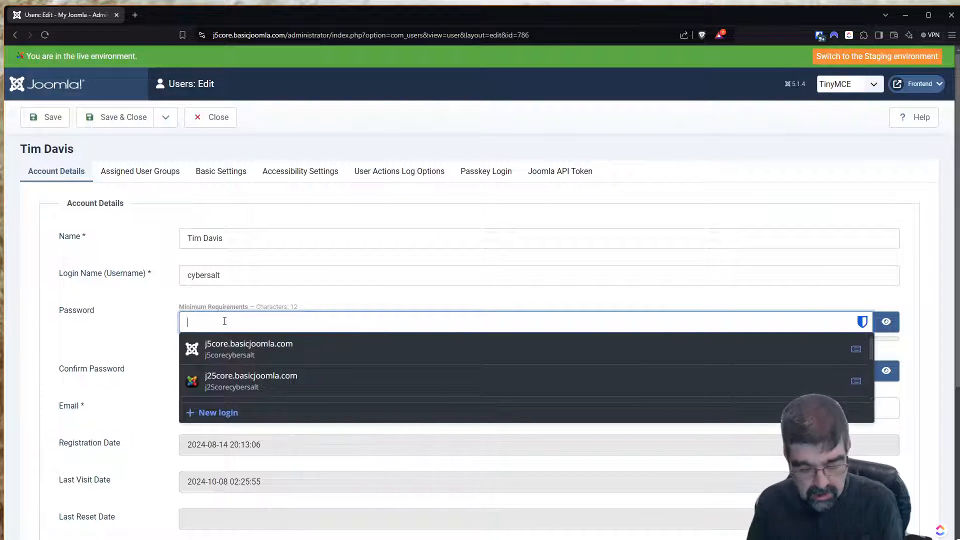
click(205, 358)
click(212, 380)
key(ctrl+v)
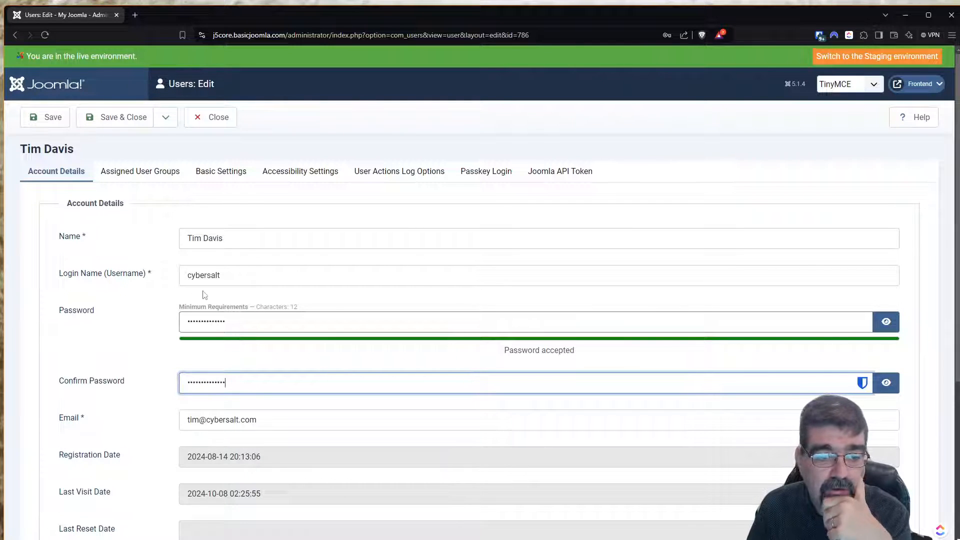
click(140, 172)
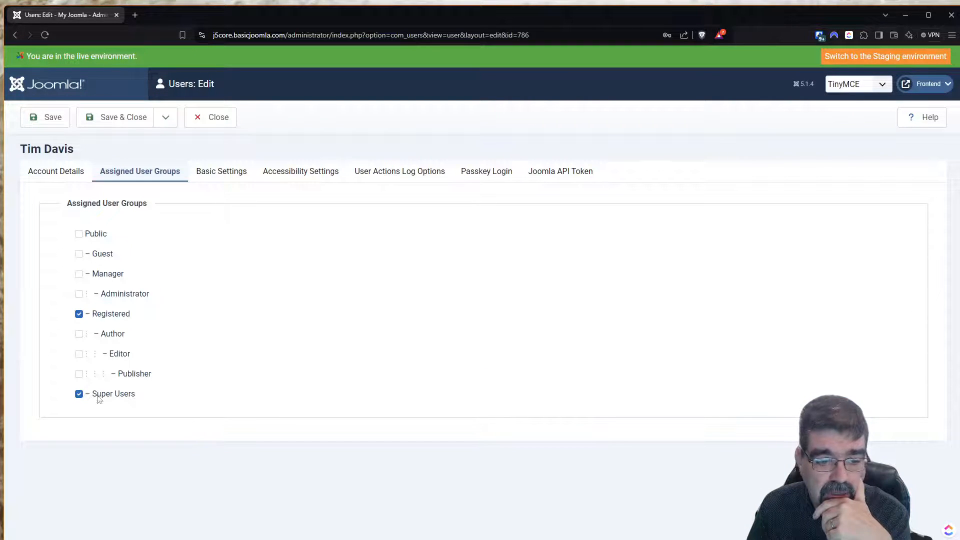
click(115, 118)
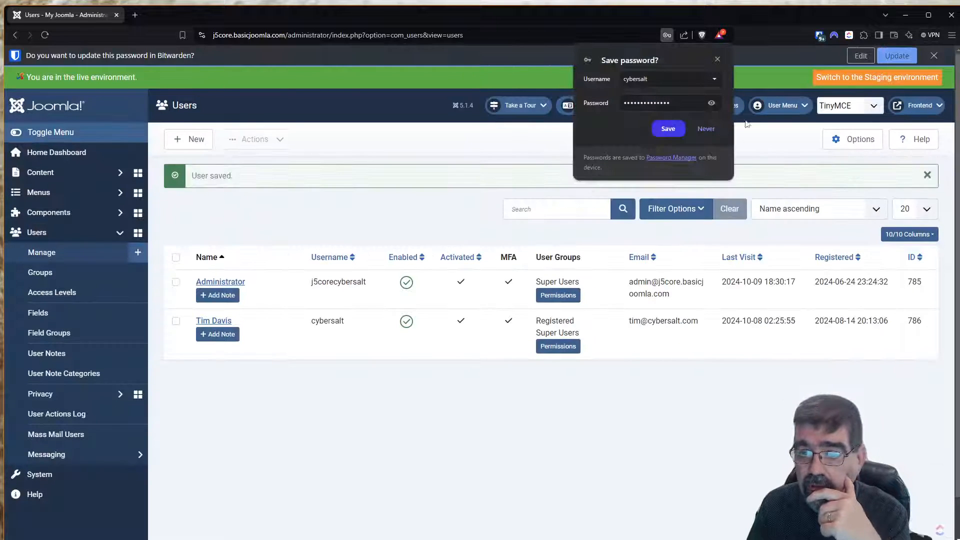
- Dismiss the browser's save-password offer and log out of the administrator
click(719, 60)
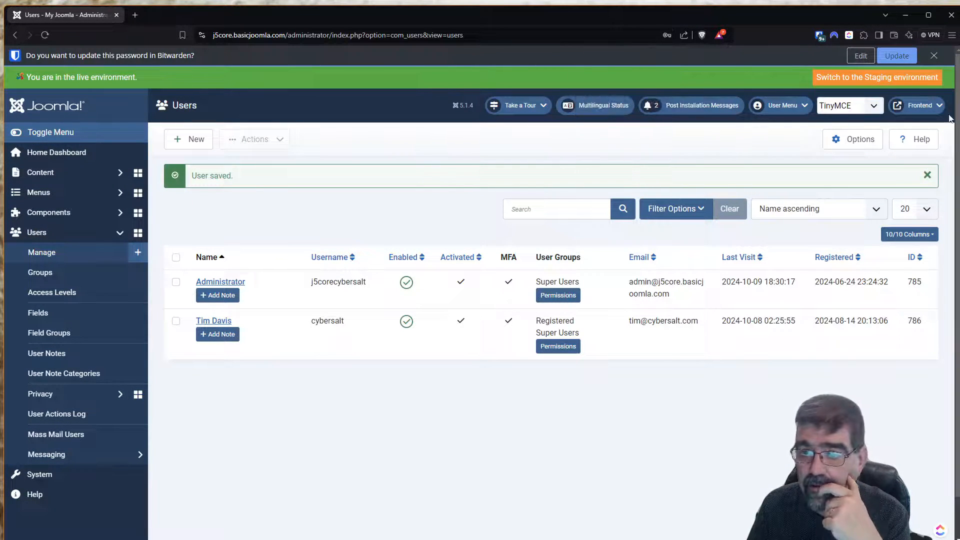
click(920, 105)
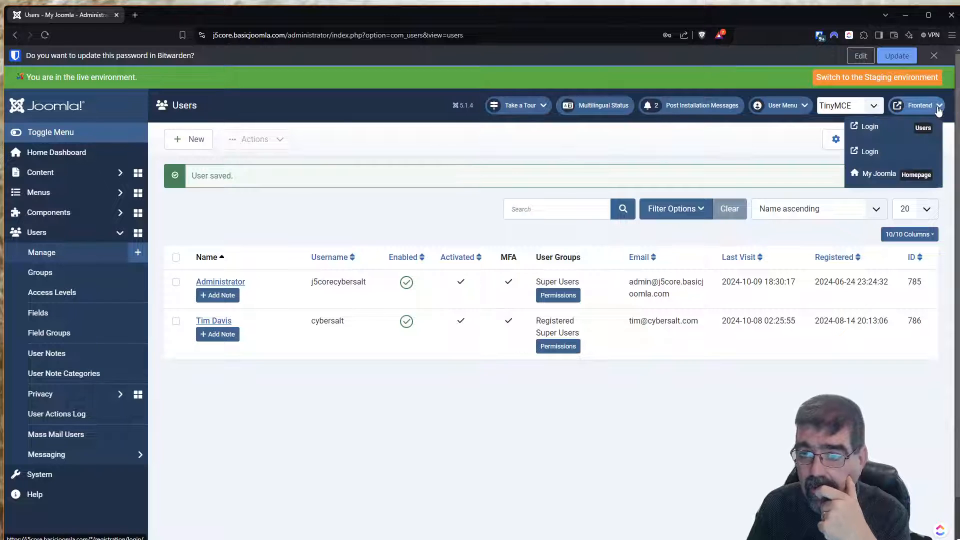
click(794, 111)
click(733, 213)
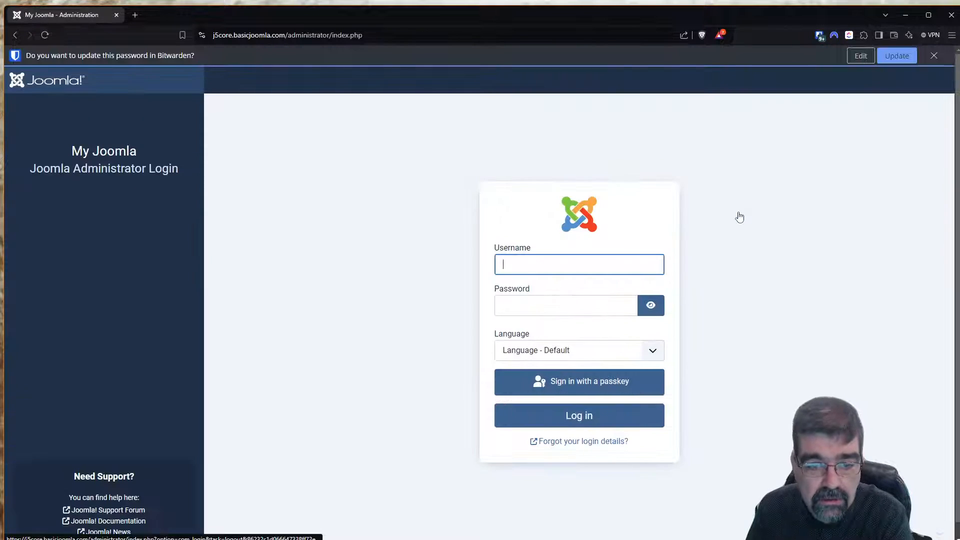
- Log back in with the account's username and the pasted new password
click(538, 263)
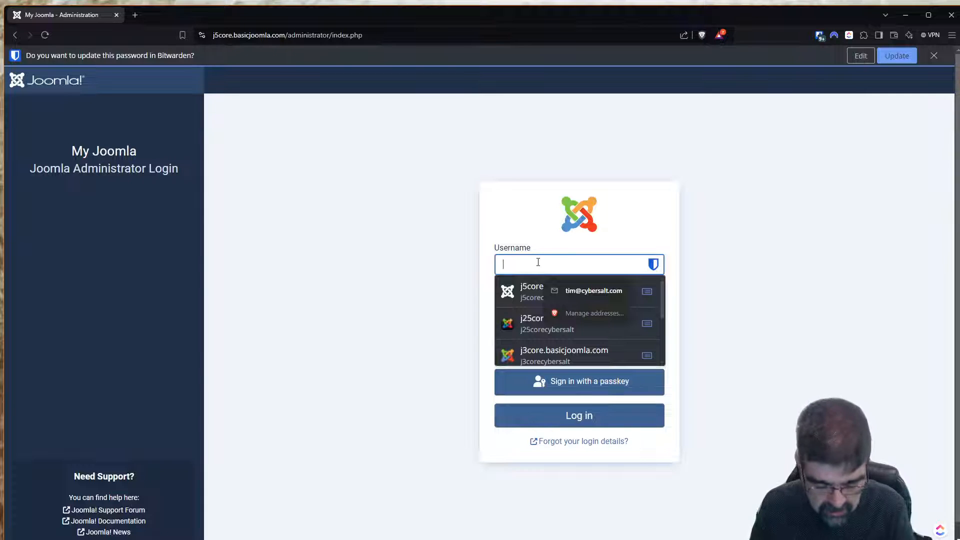
text(cybersalt)
key(Tab)
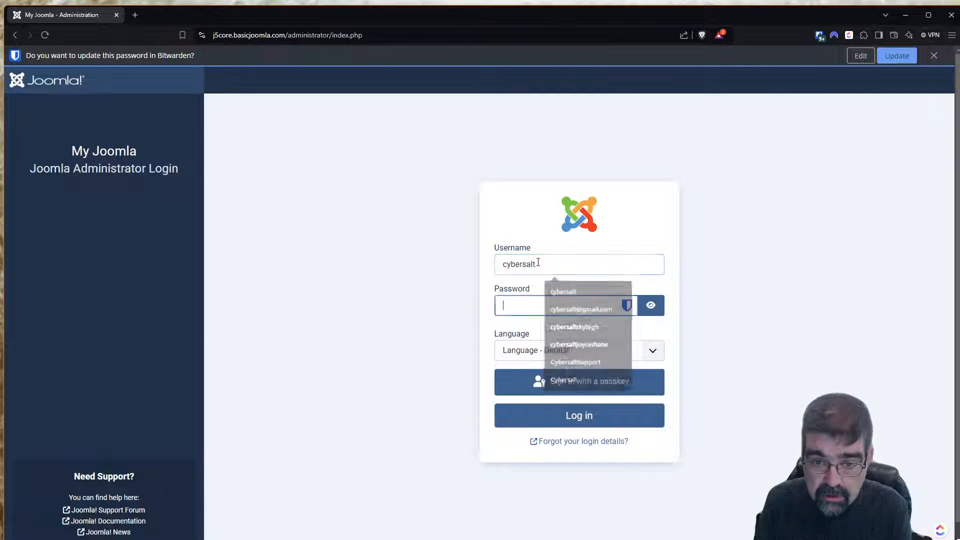
key(ctrl+v)
key(Return)
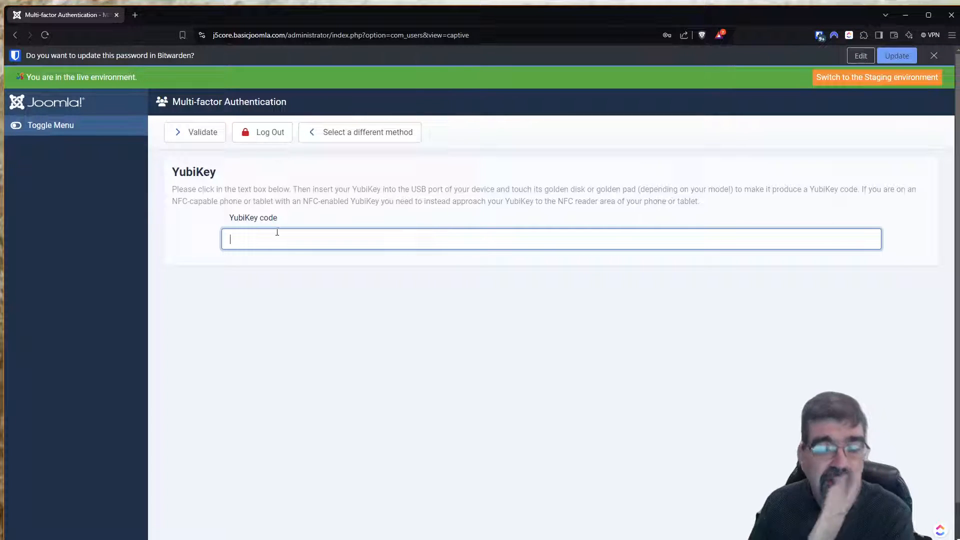
- Switch verification to YubiKey, submit the code from the YubiKey, then restore the browser window
click(320, 140)
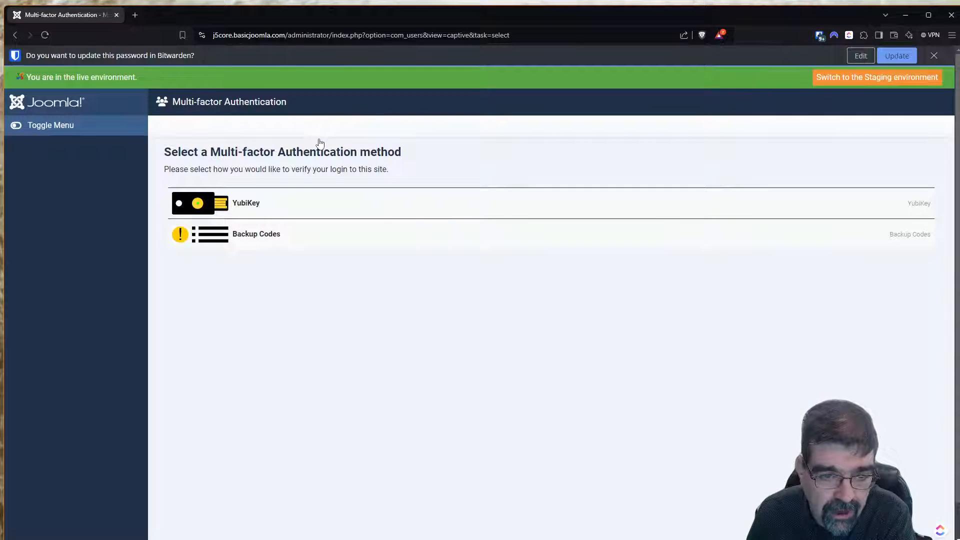
click(248, 210)
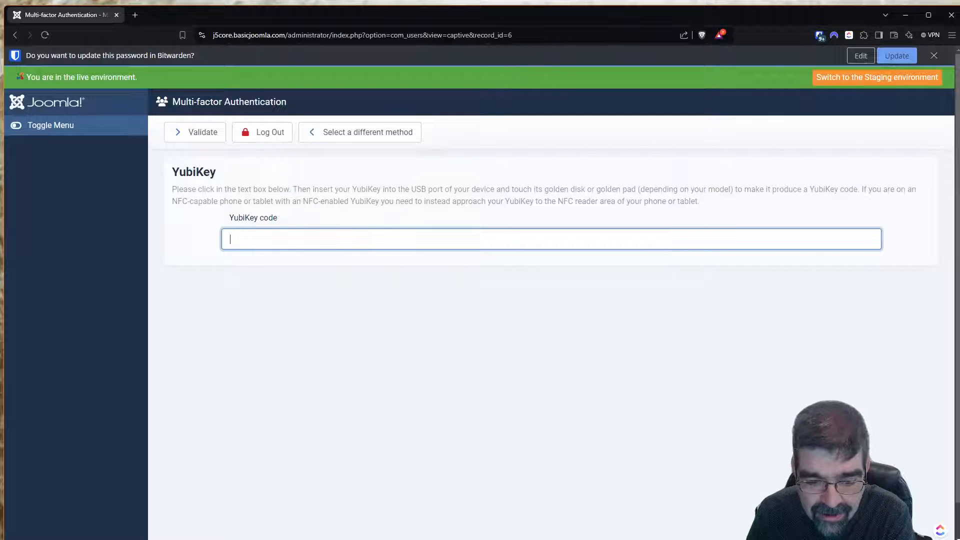
drag(388, 538, 388, 201)
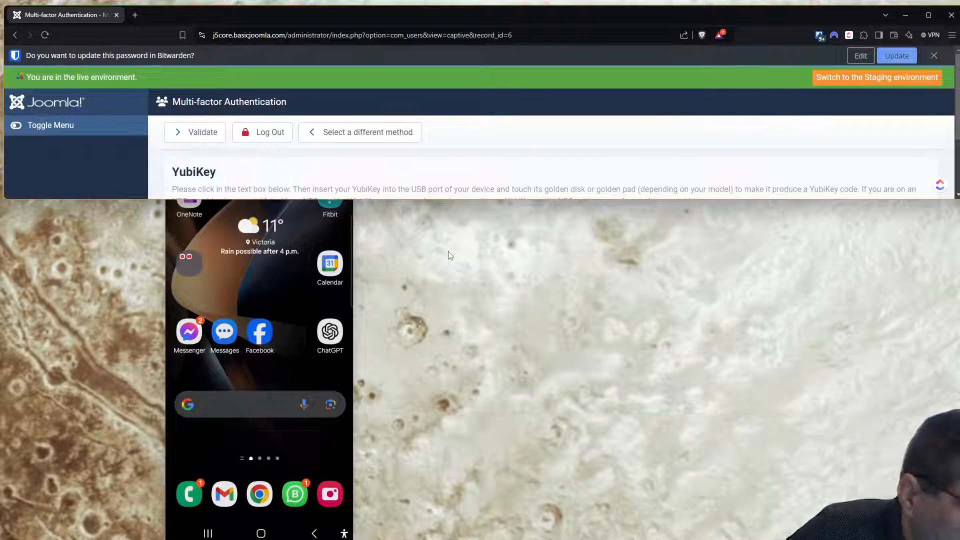
key(Return)
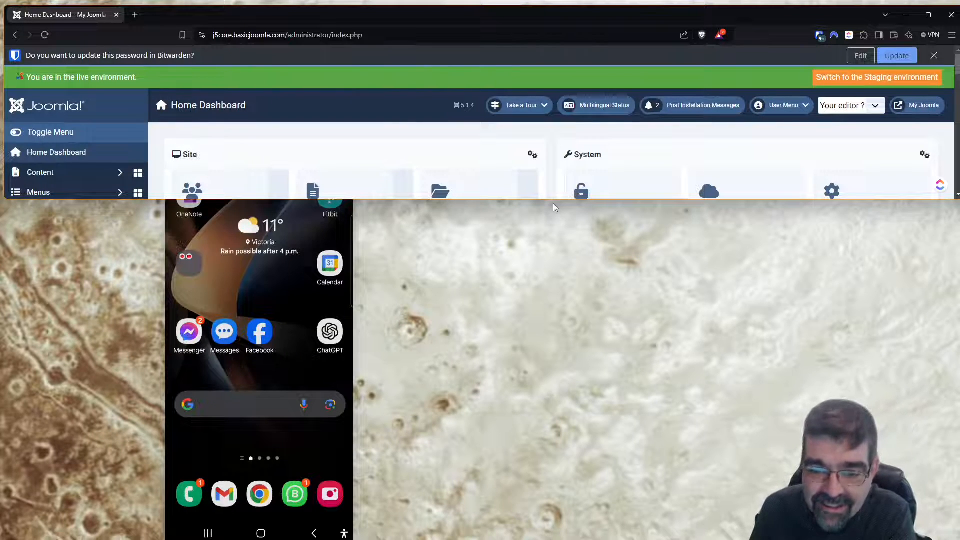
drag(553, 200, 553, 539)
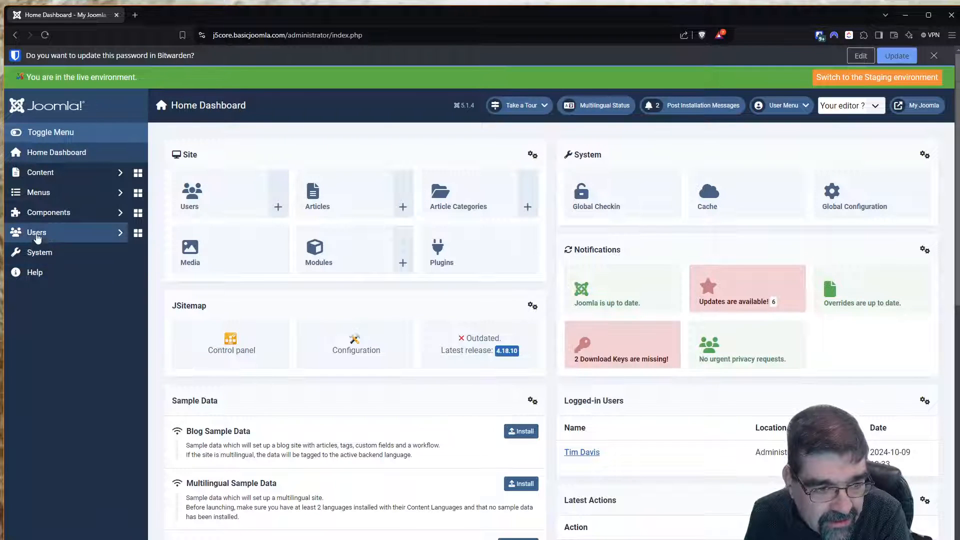
- Open the user from Users > Manage and start adding a Passkey under Multi-factor Authentication
click(37, 232)
click(45, 254)
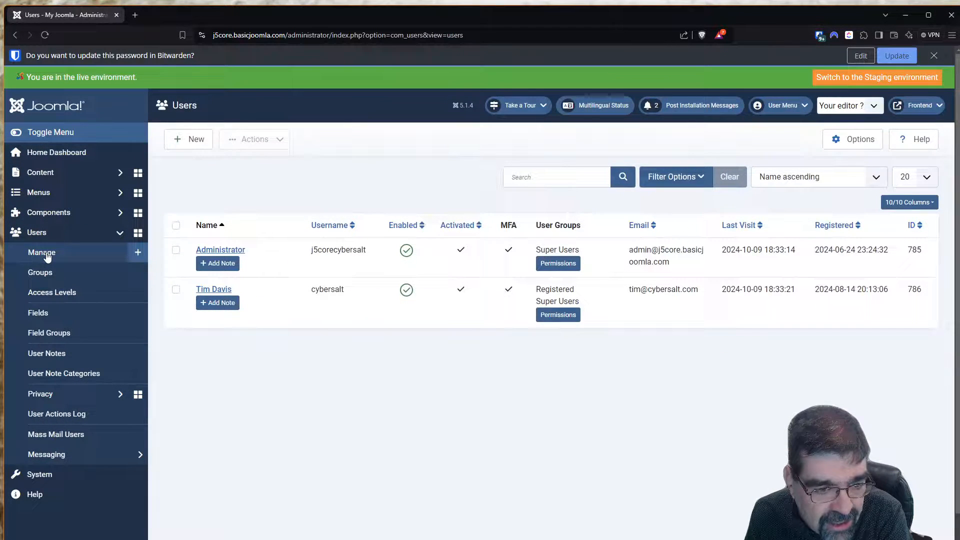
click(211, 290)
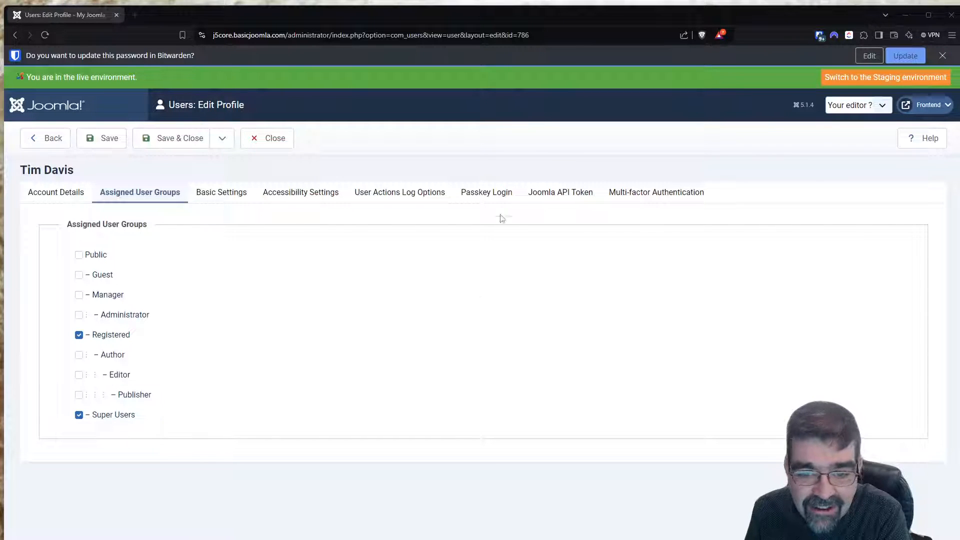
click(620, 193)
scroll(425, 317, down, 1)
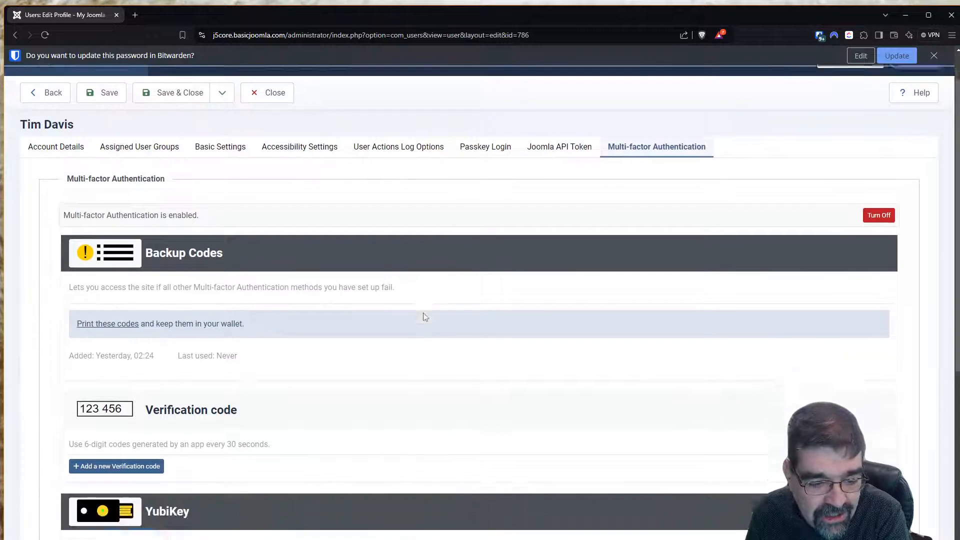
scroll(425, 317, down, 6)
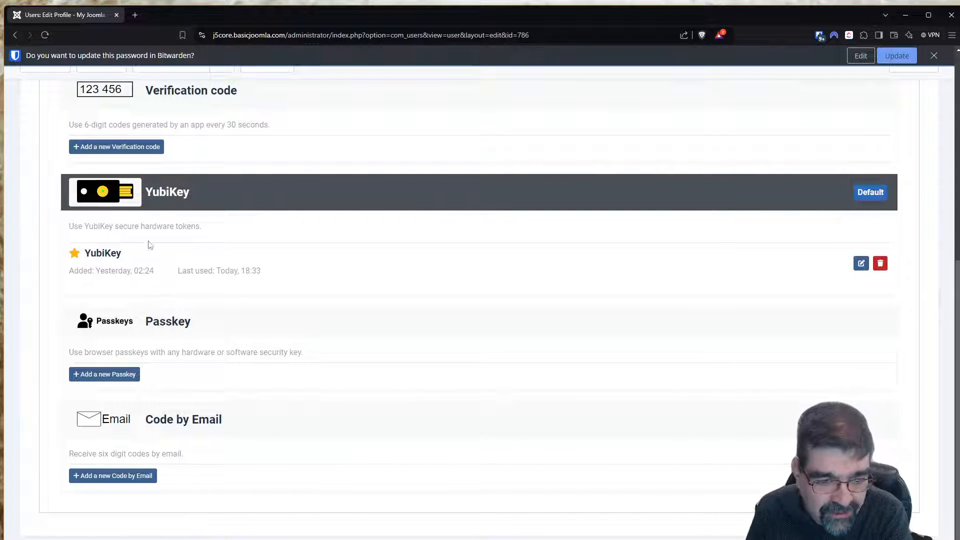
click(128, 374)
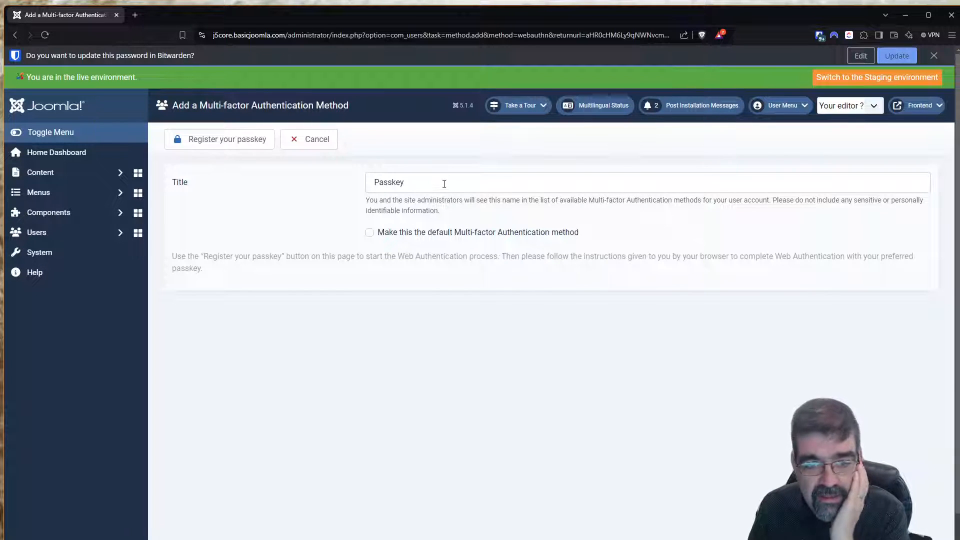
- Retitle the passkey 'Bit Warden', start registering it, and browse Bitwarden's login list
drag(443, 182, 351, 178)
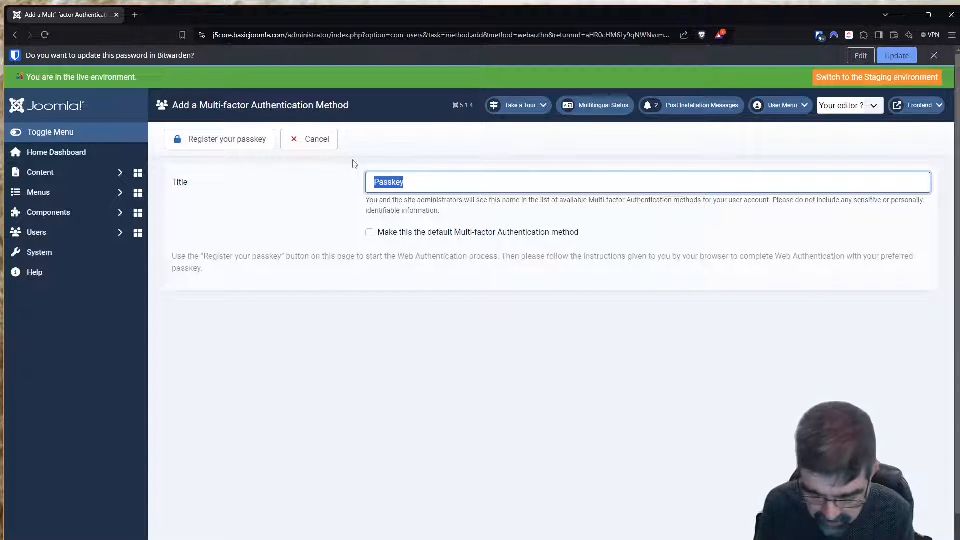
text(Bit Warden)
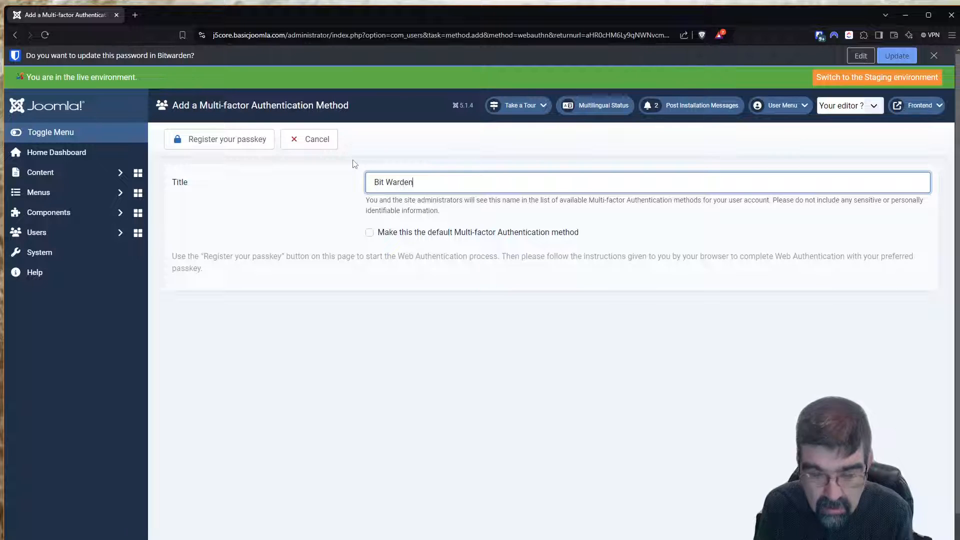
click(224, 141)
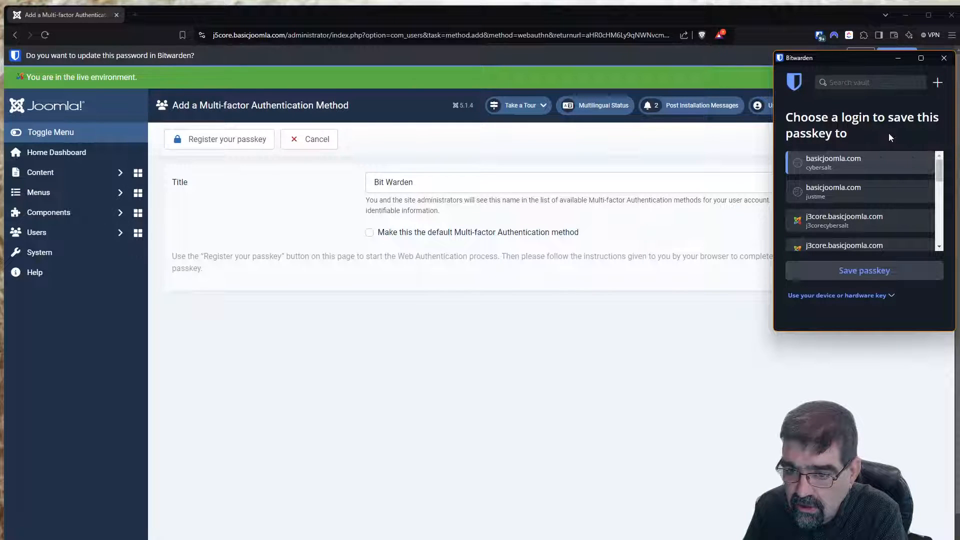
scroll(930, 171, down, 3)
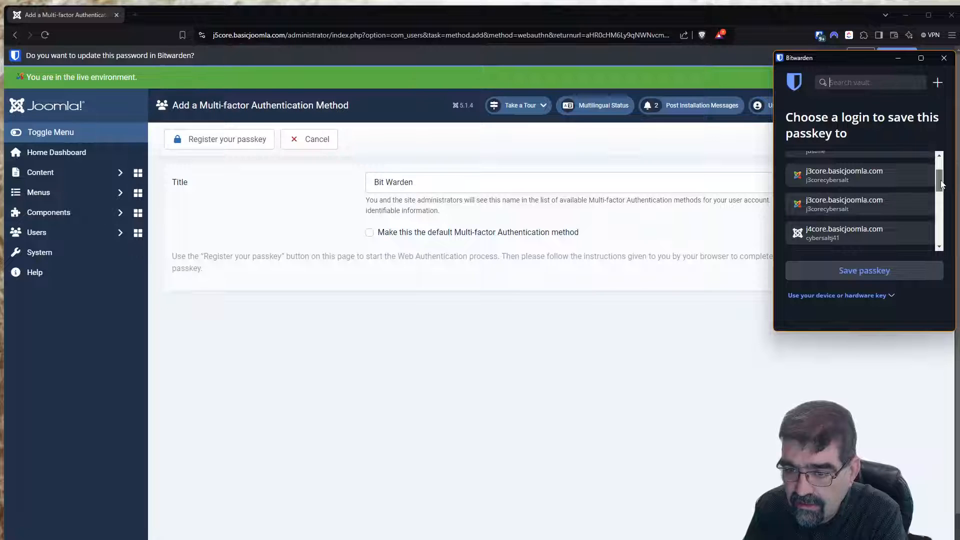
scroll(940, 180, up, 3)
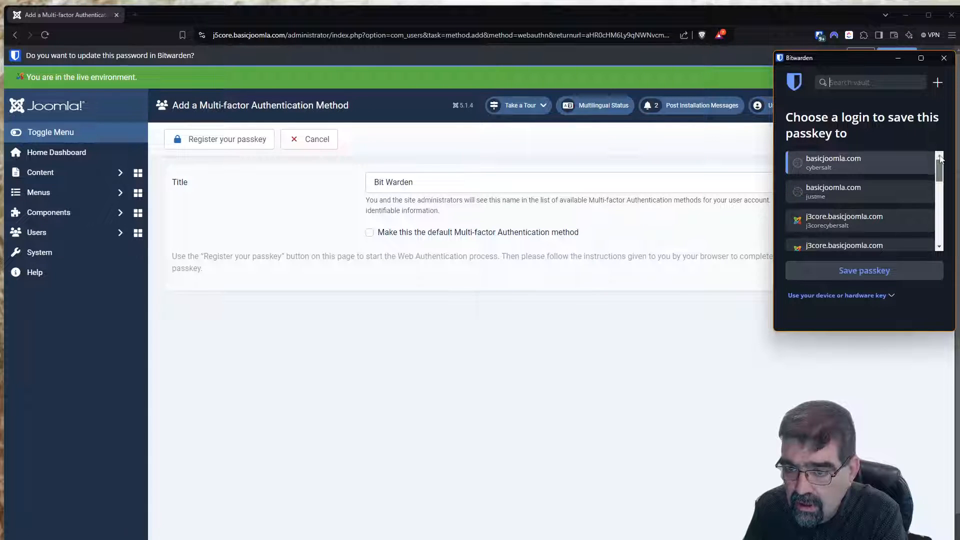
drag(939, 161, 958, 236)
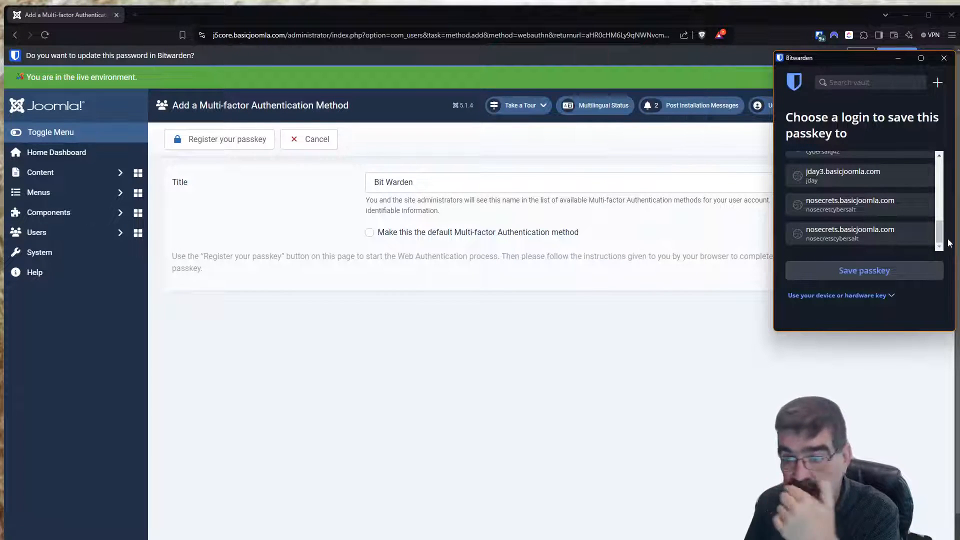
- Skip Bitwarden and save the Bit Warden passkey using the Windows Hello PIN
click(944, 58)
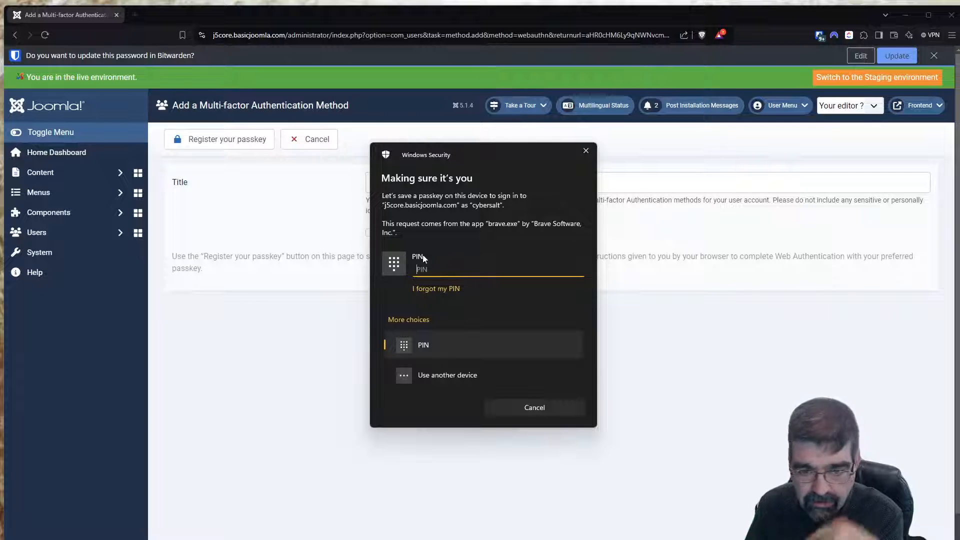
text(•)
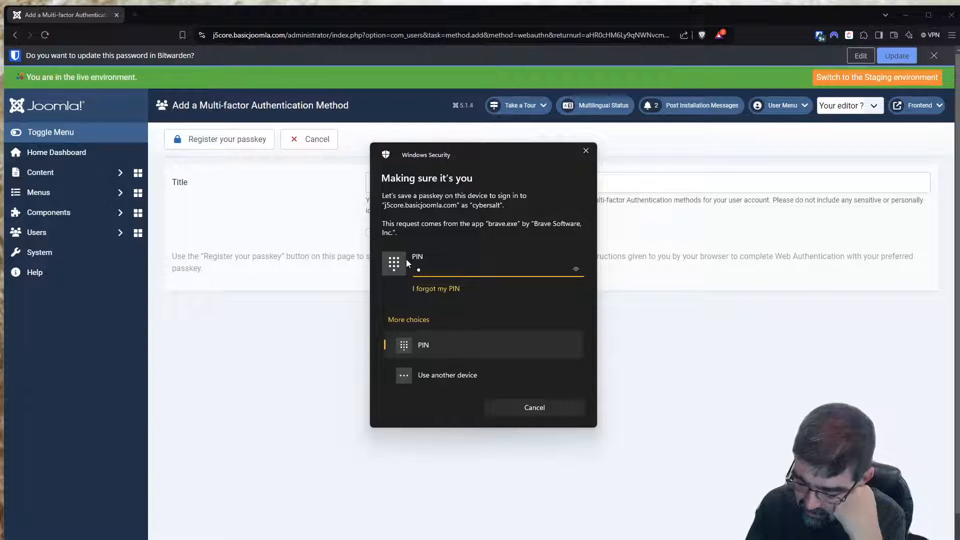
text(•••••)
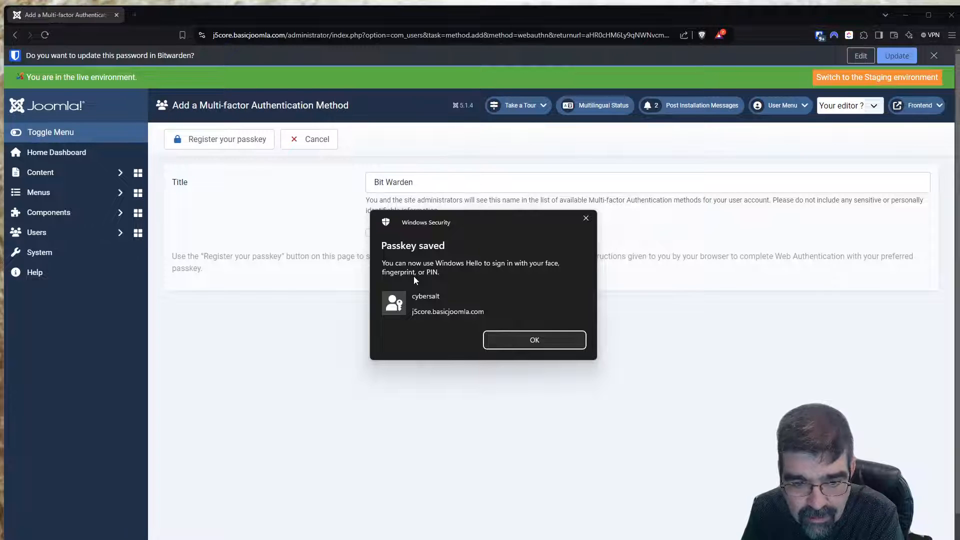
click(535, 341)
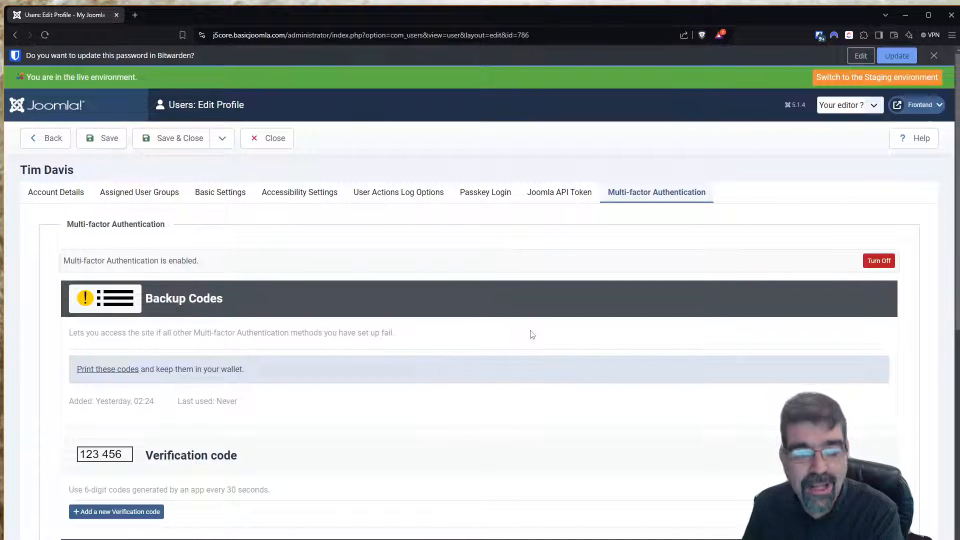
scroll(532, 333, down, 6)
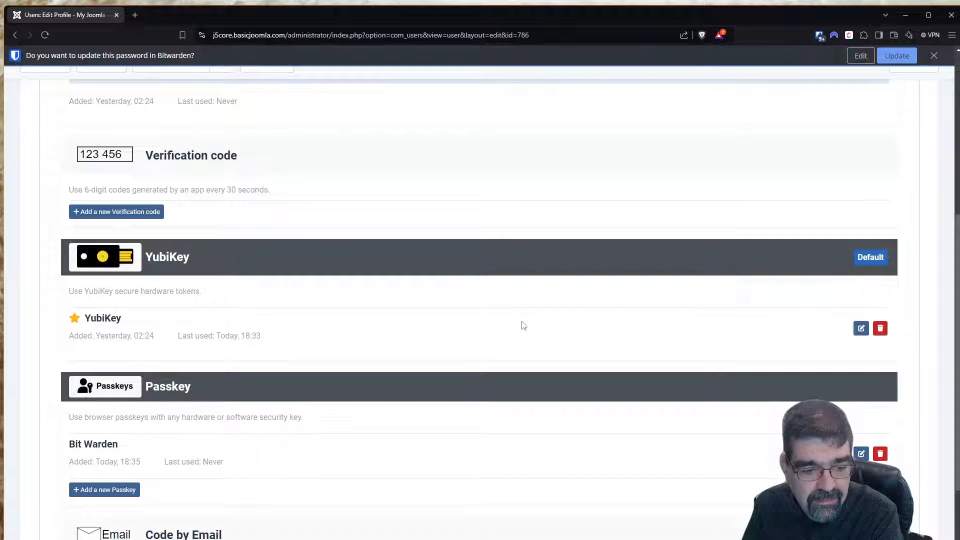
- Rename the Bit Warden passkey to 'Windows Hello' and save it
scroll(379, 264, down, 2)
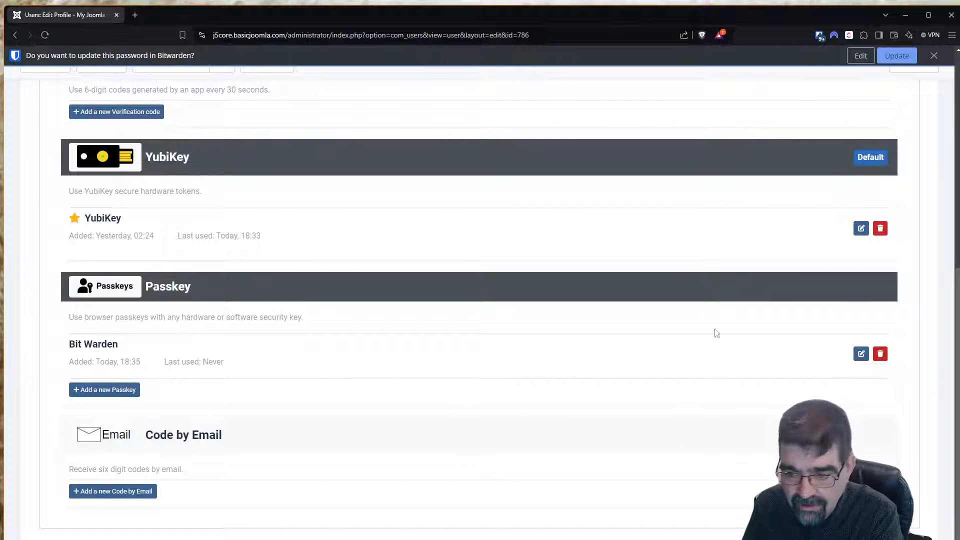
click(860, 354)
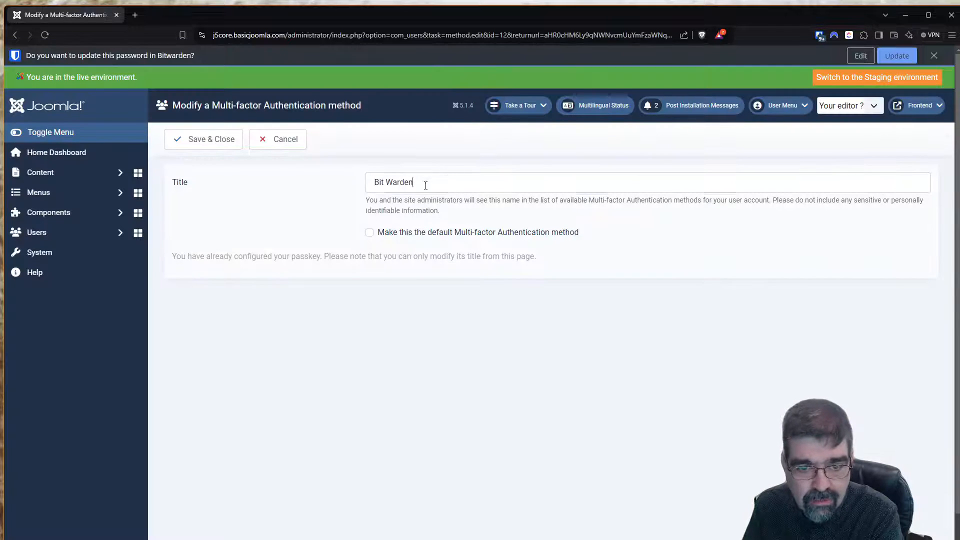
triple_click(426, 185)
text(Windo)
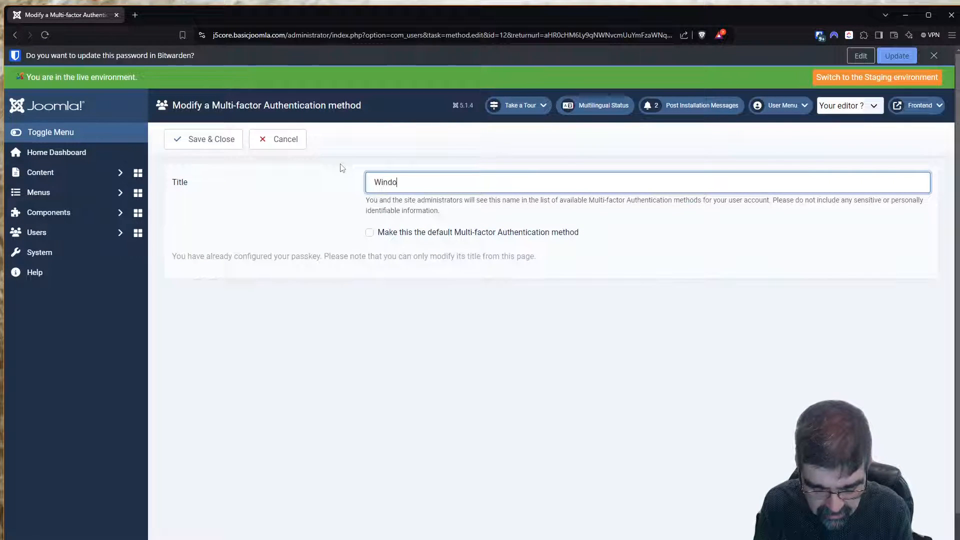
text(ws Hello)
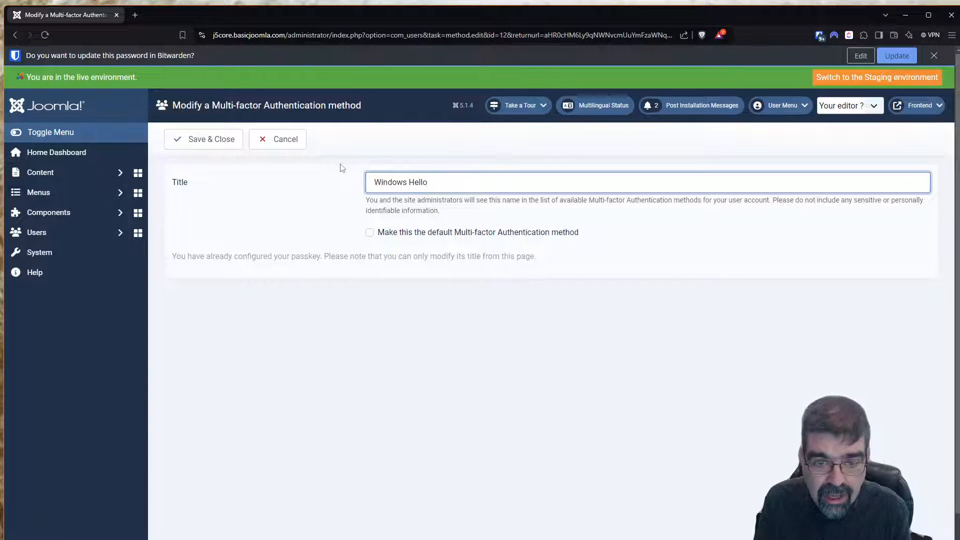
click(183, 149)
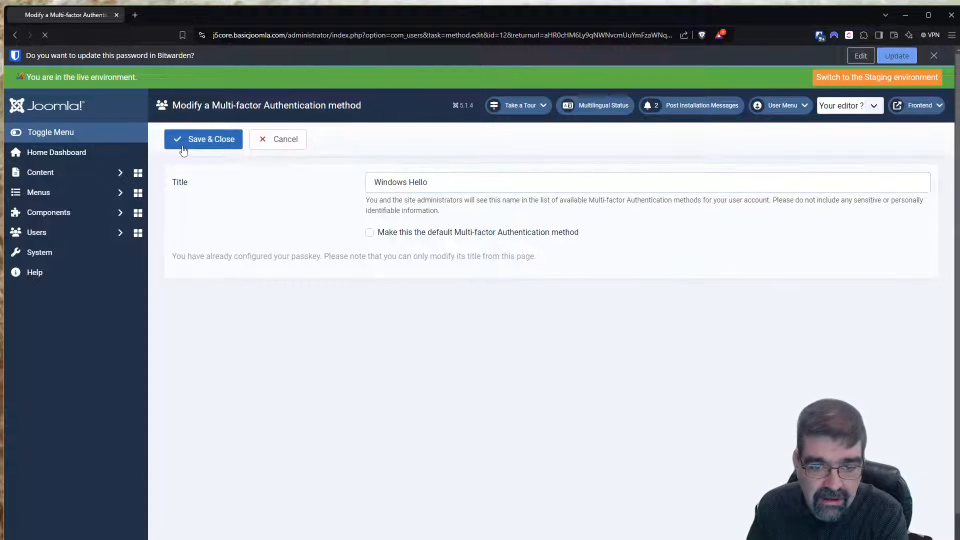
scroll(306, 216, down, 3)
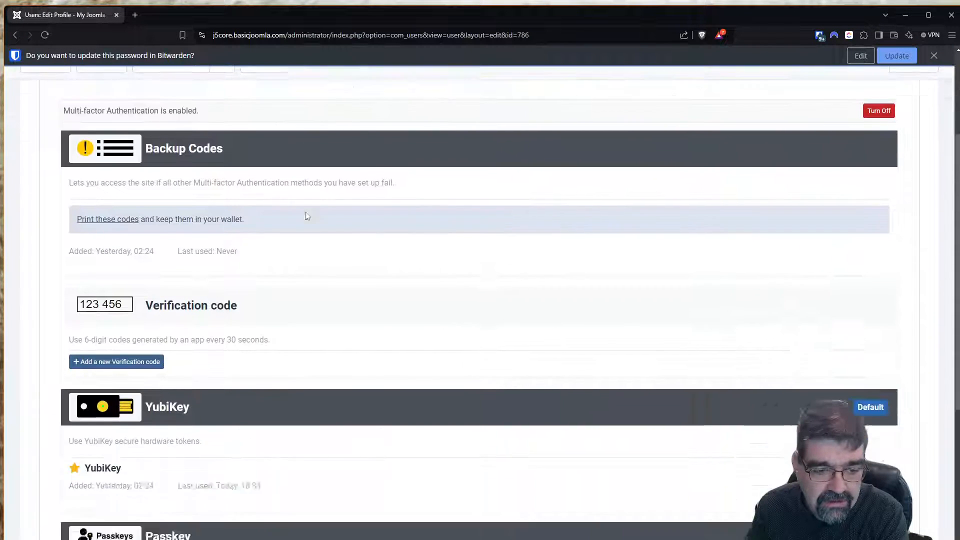
scroll(307, 216, down, 2)
scroll(307, 216, down, 3)
scroll(307, 216, up, 3)
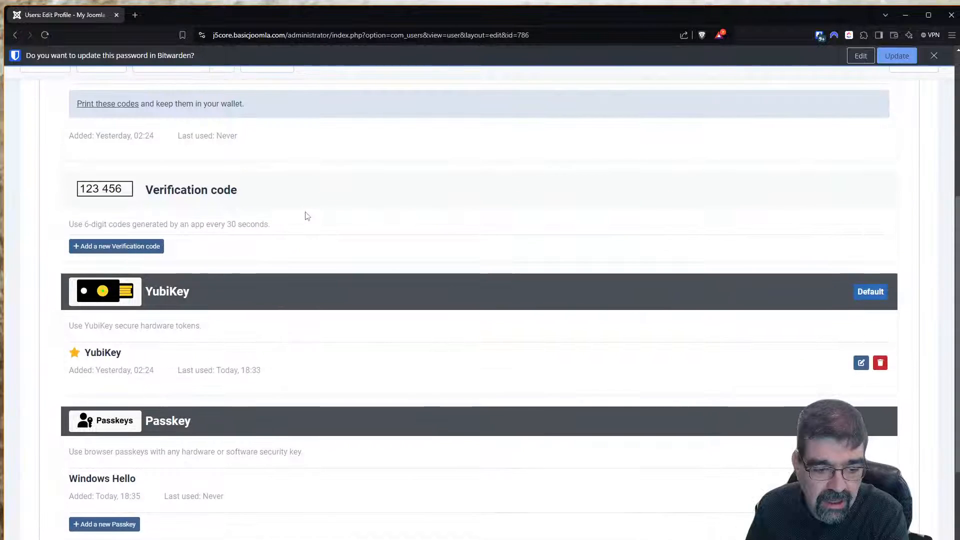
scroll(306, 216, up, 5)
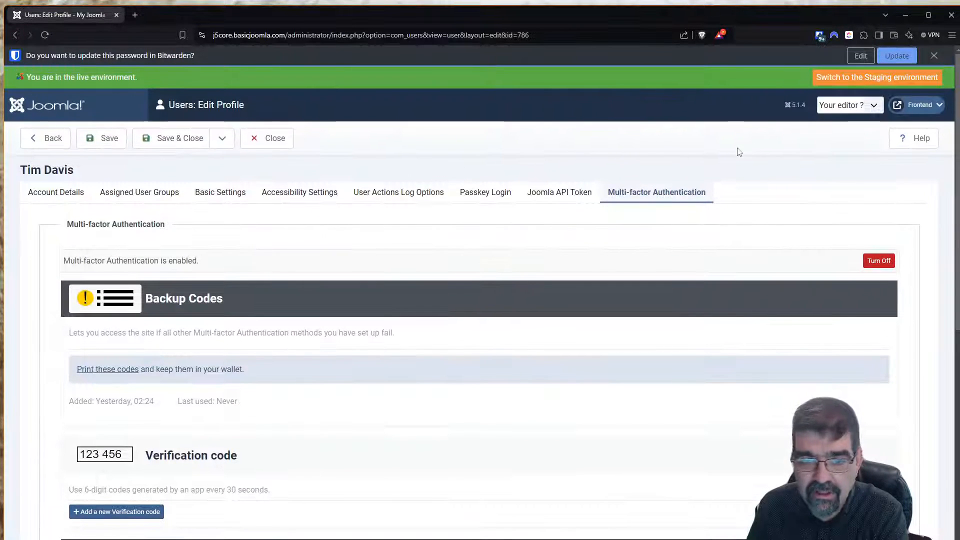
- Save and close the user profile, then log out of the administrator
click(182, 148)
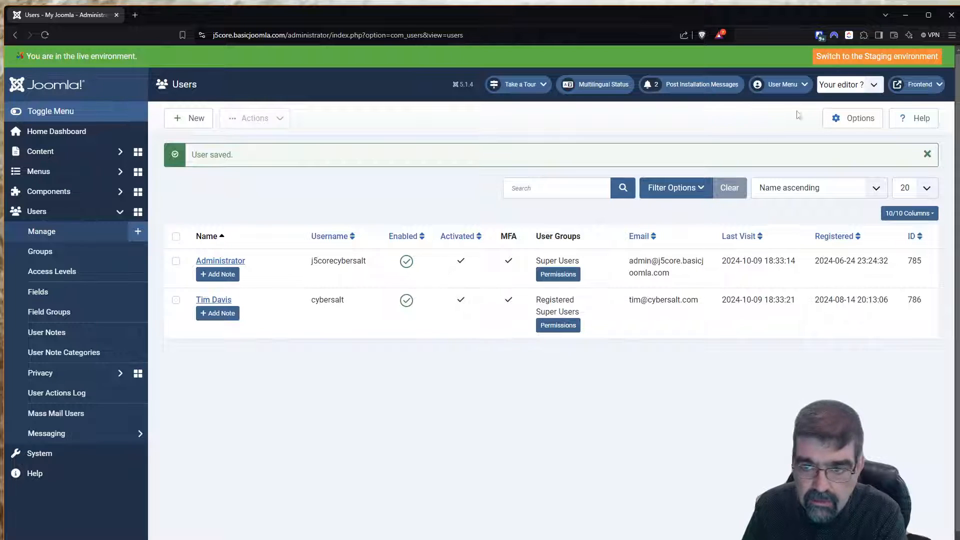
click(925, 85)
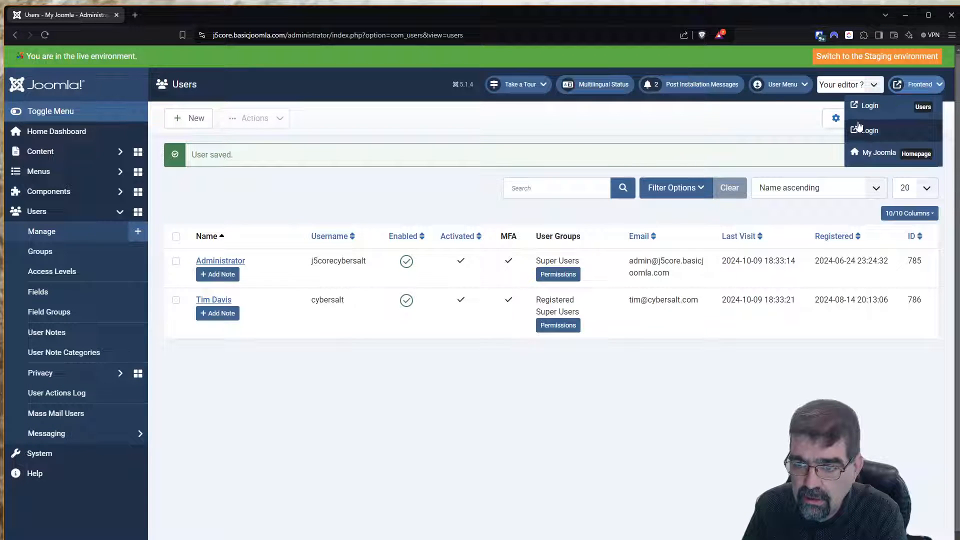
click(761, 89)
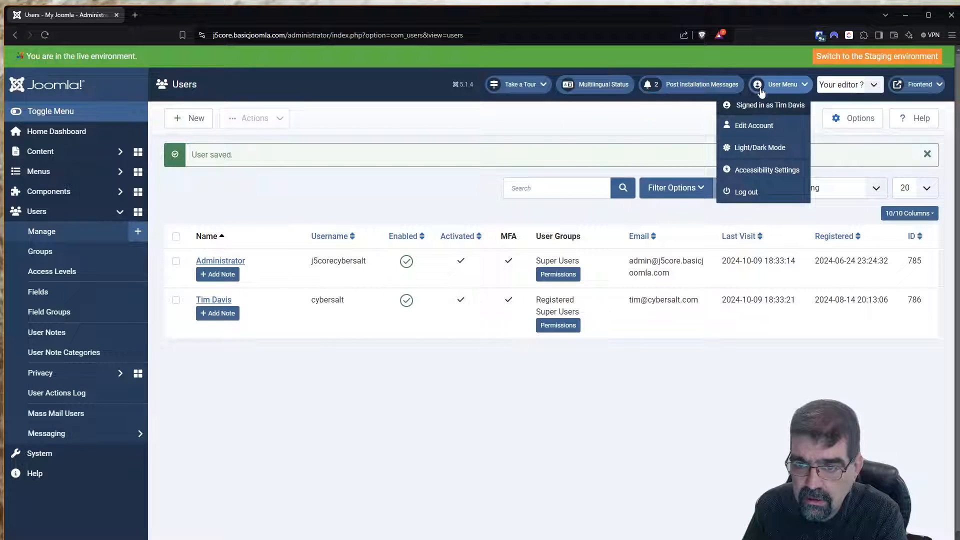
click(756, 192)
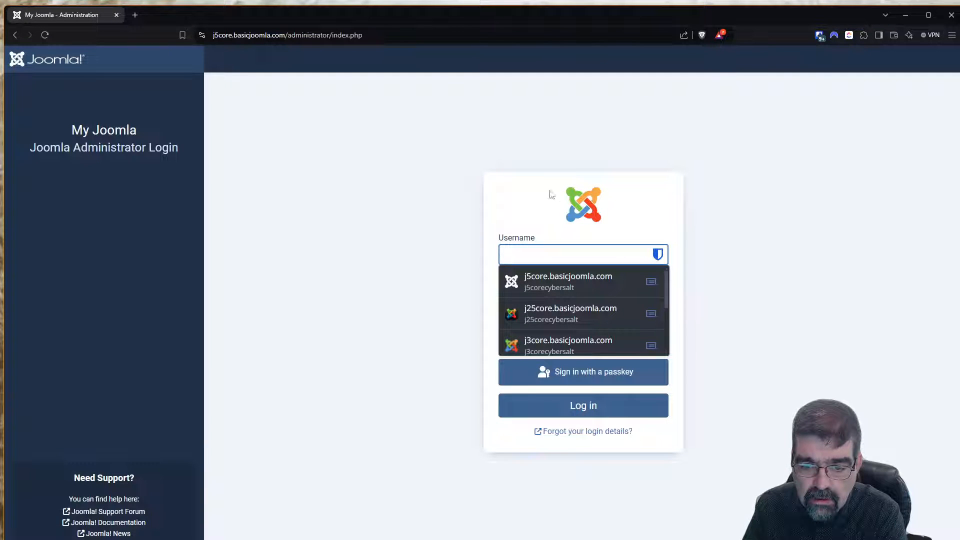
- Log in with the account's username and the pasted saved password
click(547, 254)
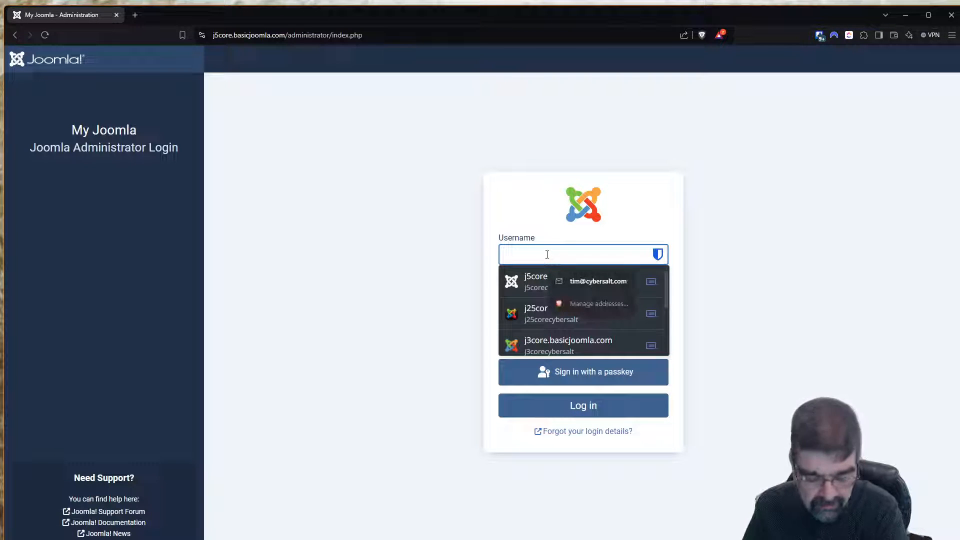
text(cybersalt)
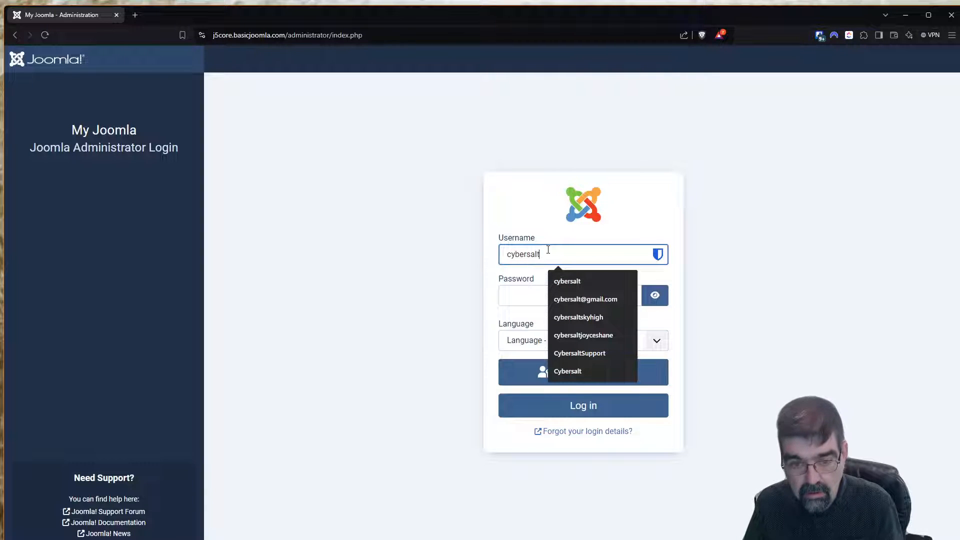
key(Tab)
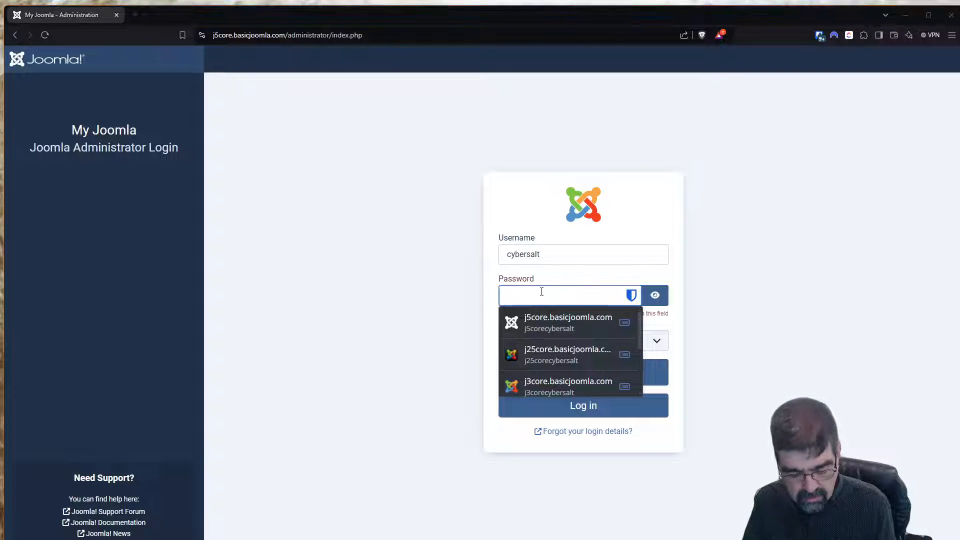
key(super)
click(401, 268)
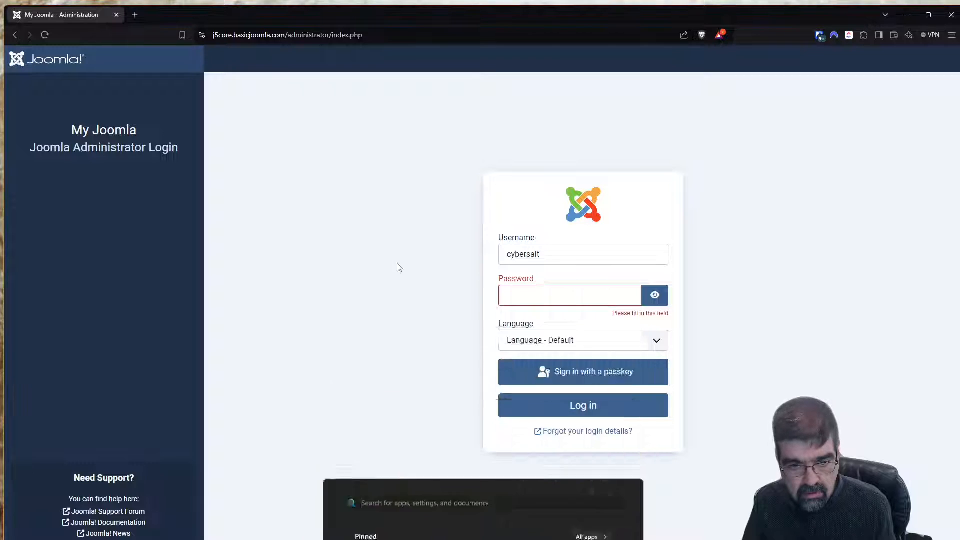
click(522, 294)
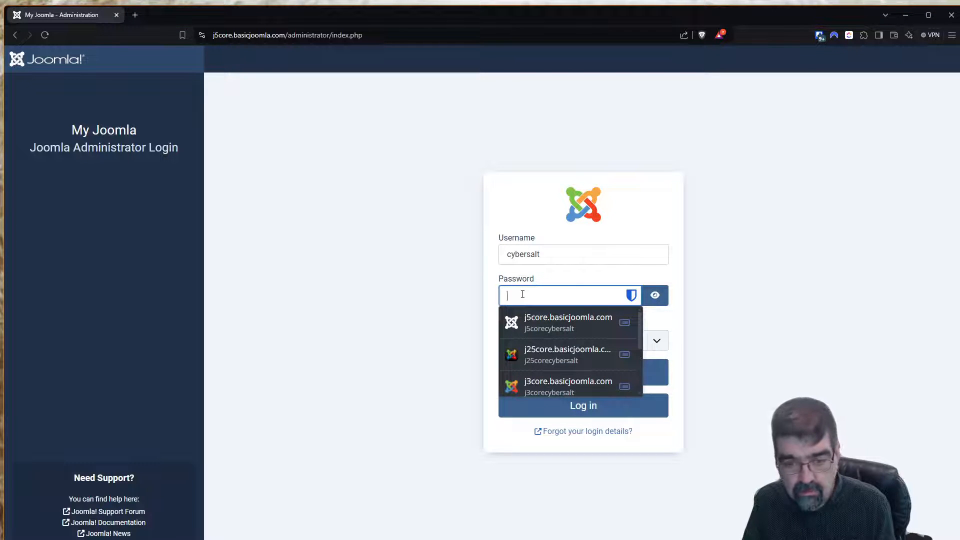
key(ctrl+v)
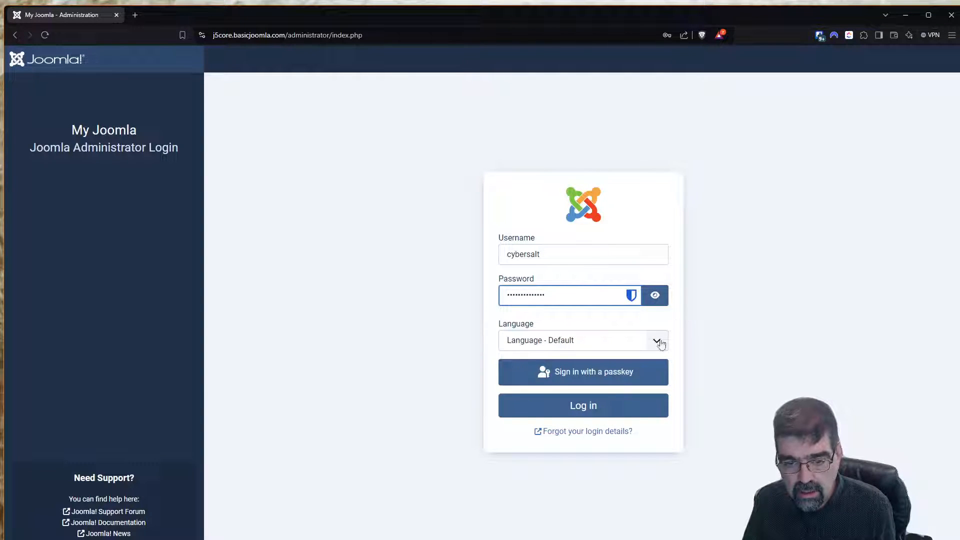
click(605, 407)
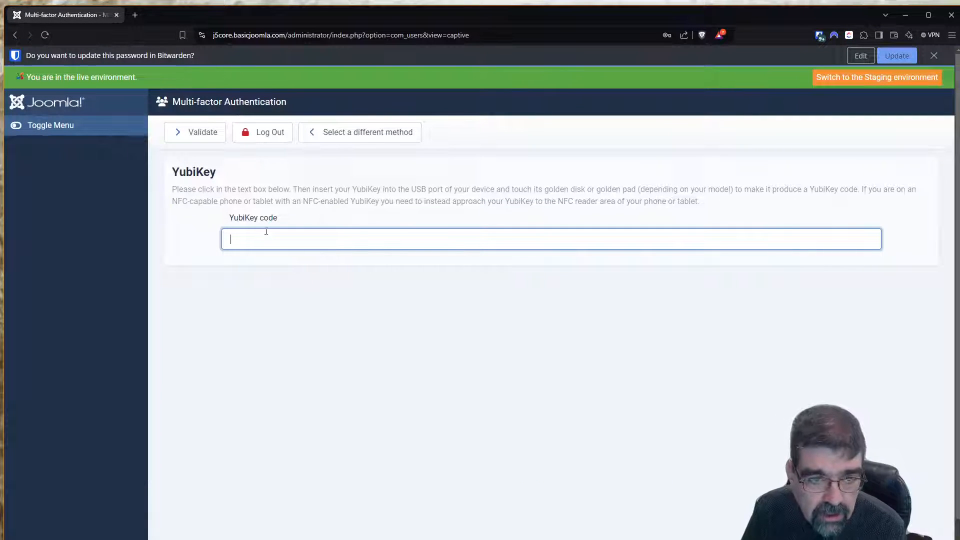
- Switch the verification method to Passkeys, retrying after a passkey timeout error
click(320, 133)
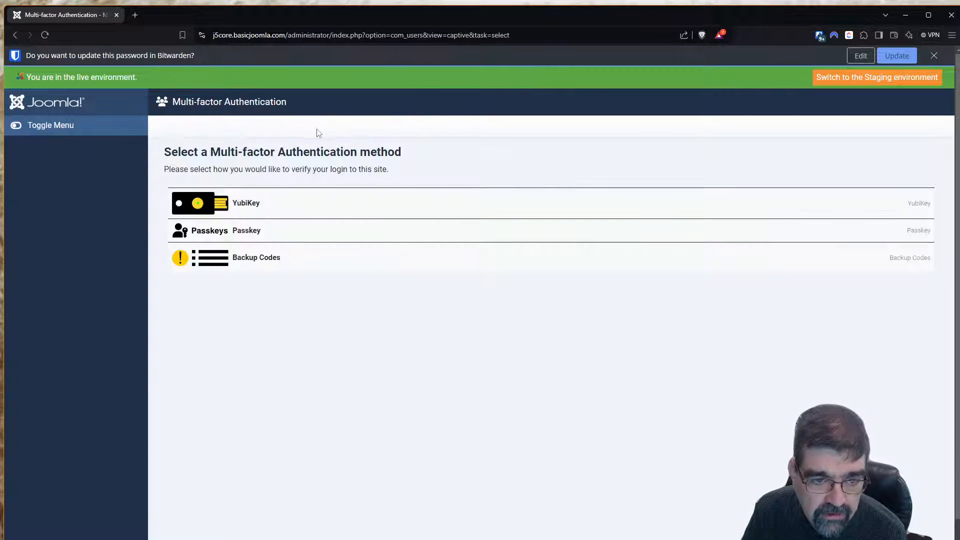
click(227, 233)
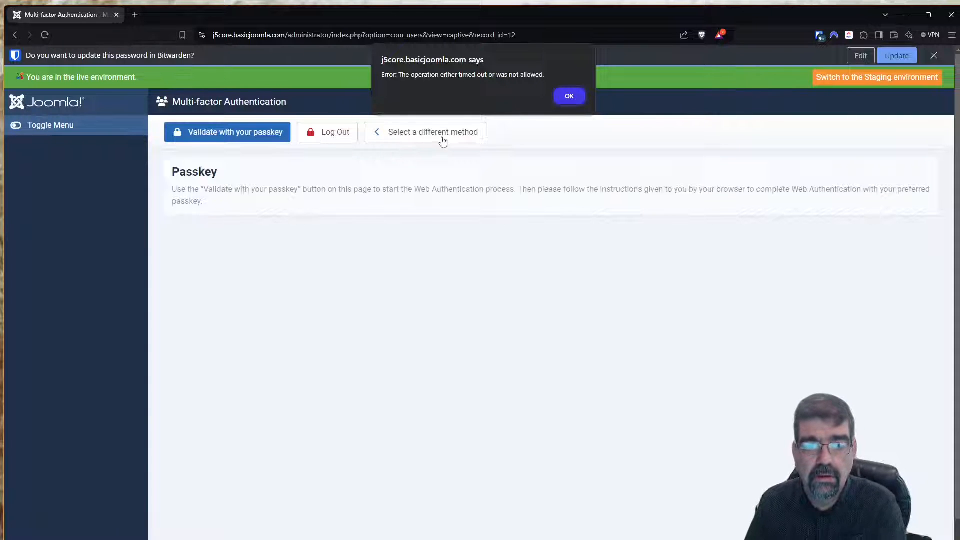
click(560, 97)
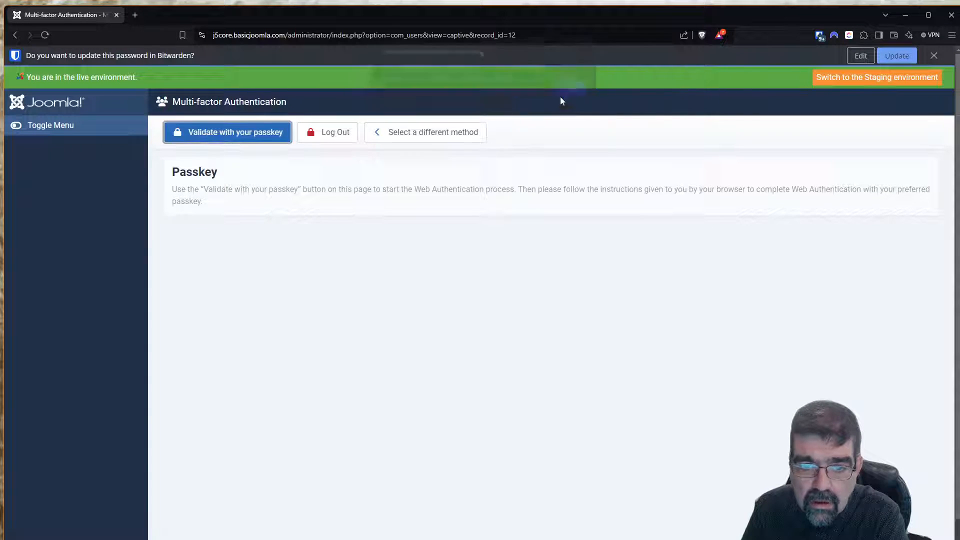
click(411, 138)
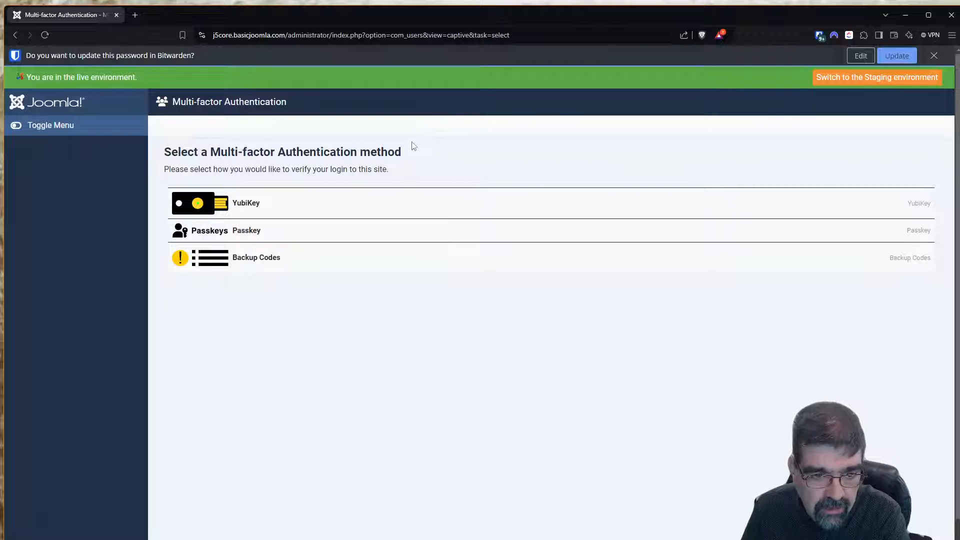
click(240, 238)
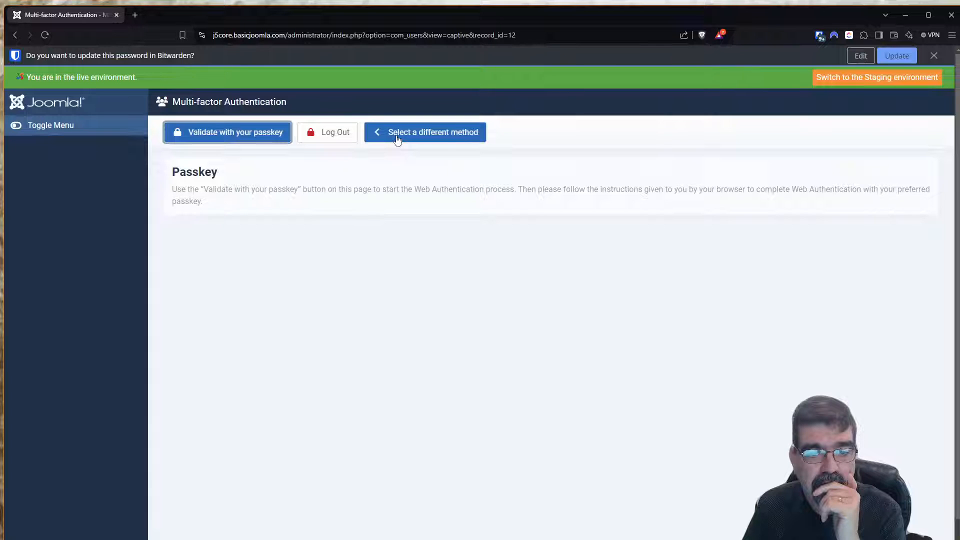
- Validate with the Windows Hello passkey, bypassing Bitwarden and entering the device PIN
click(217, 134)
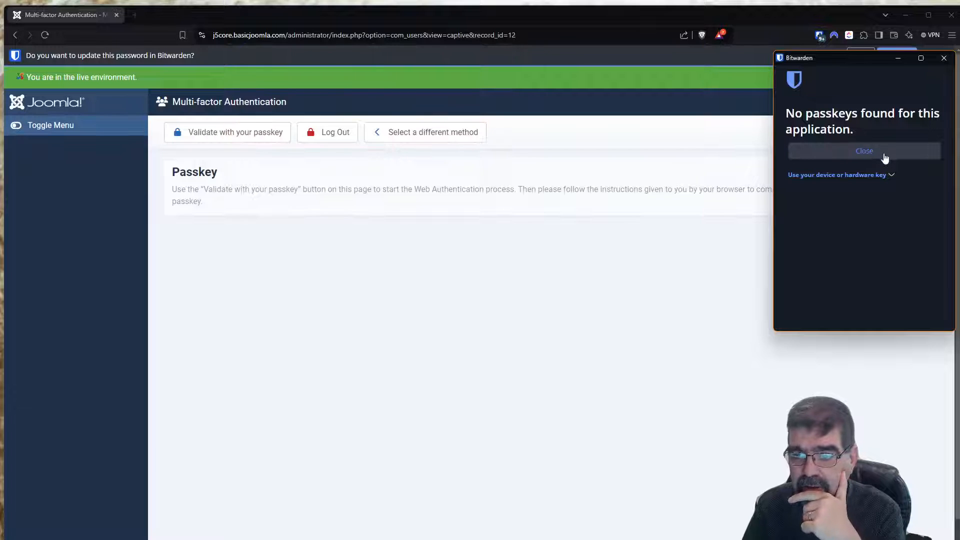
click(893, 175)
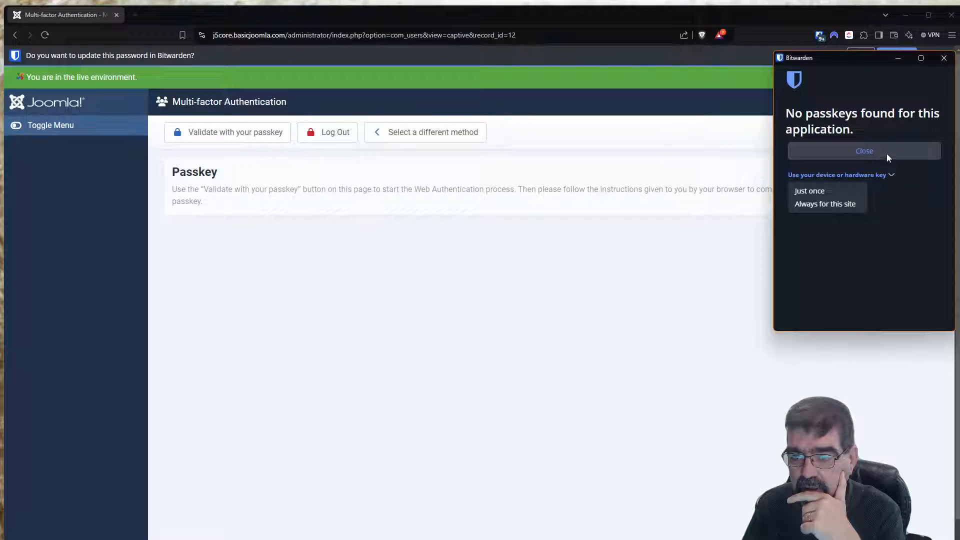
click(887, 153)
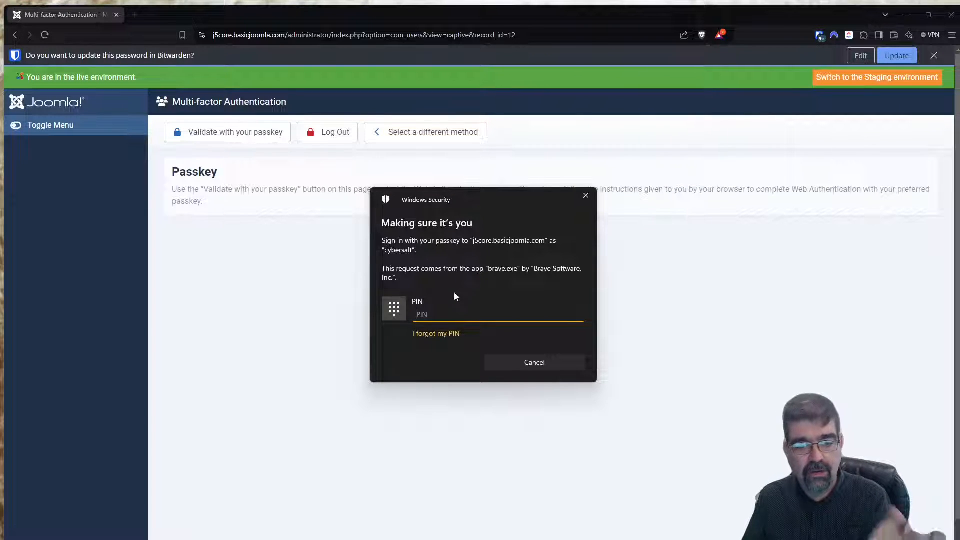
text(******)
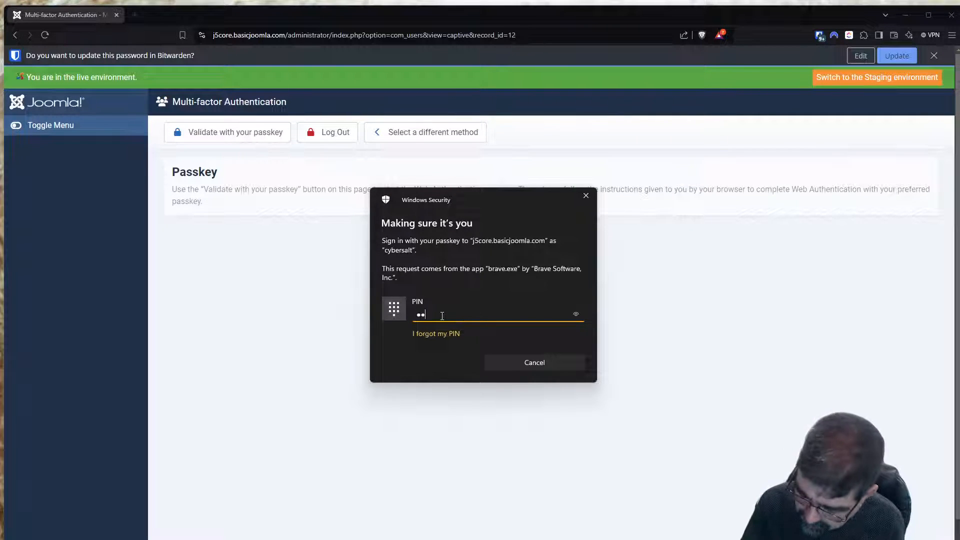
key(Return)
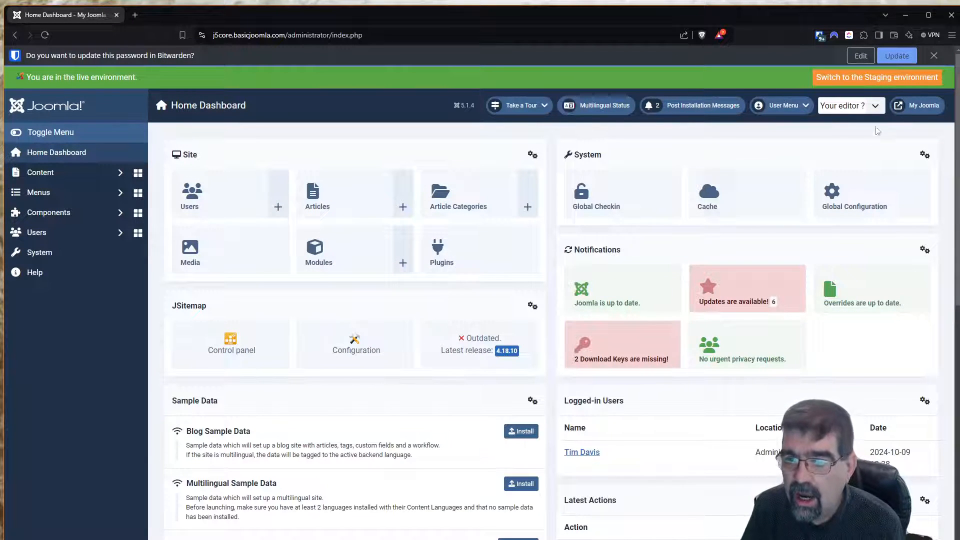
- Log out, enter the admin username on the login page, and open Bitwarden's vault list
click(803, 105)
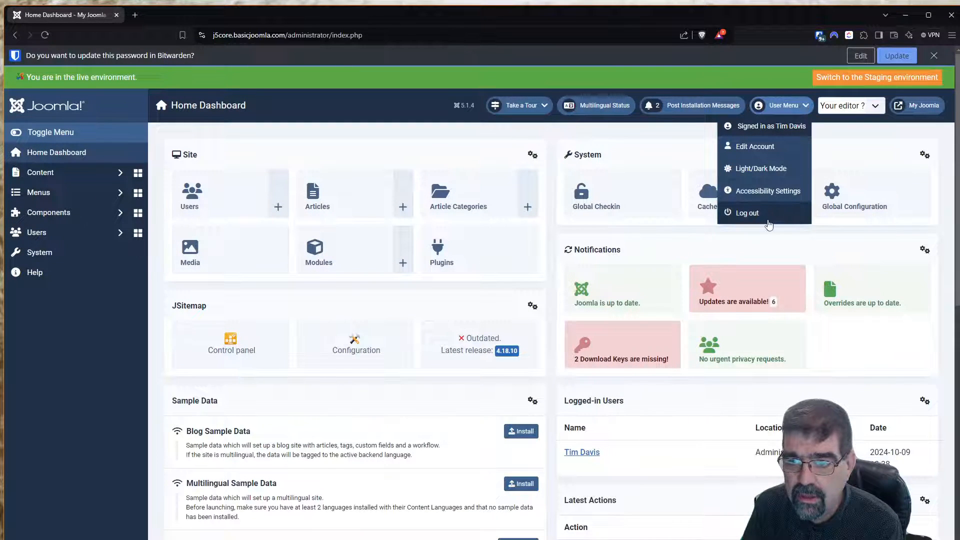
click(748, 212)
click(574, 271)
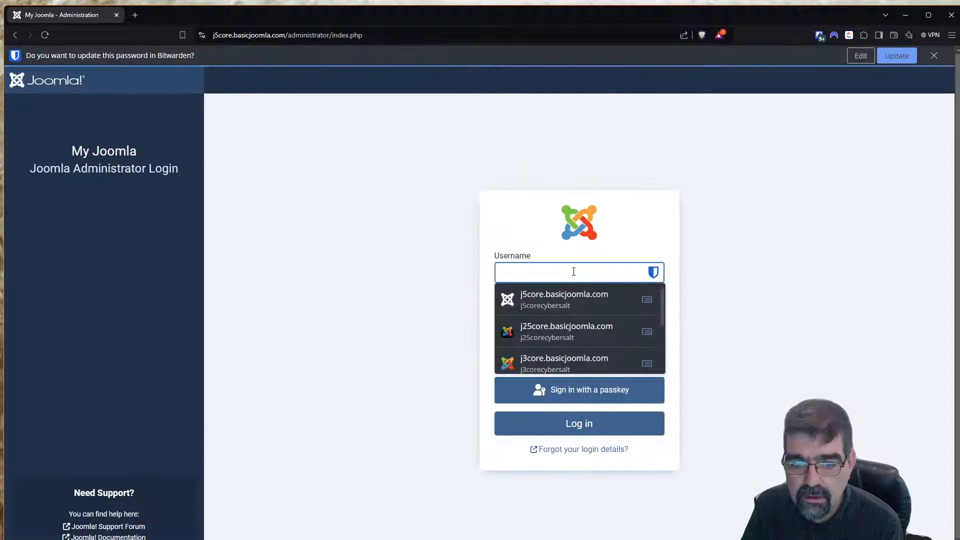
text(cybersalt)
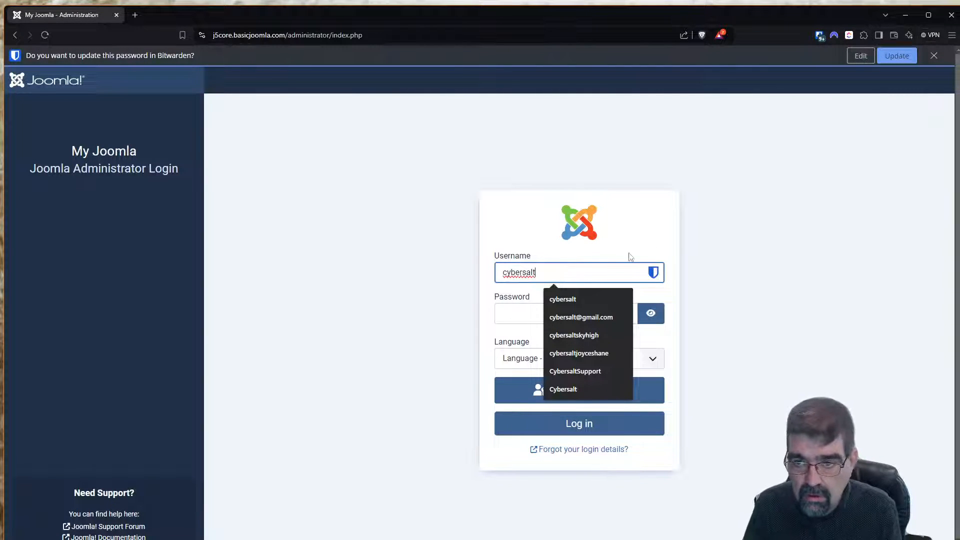
click(834, 35)
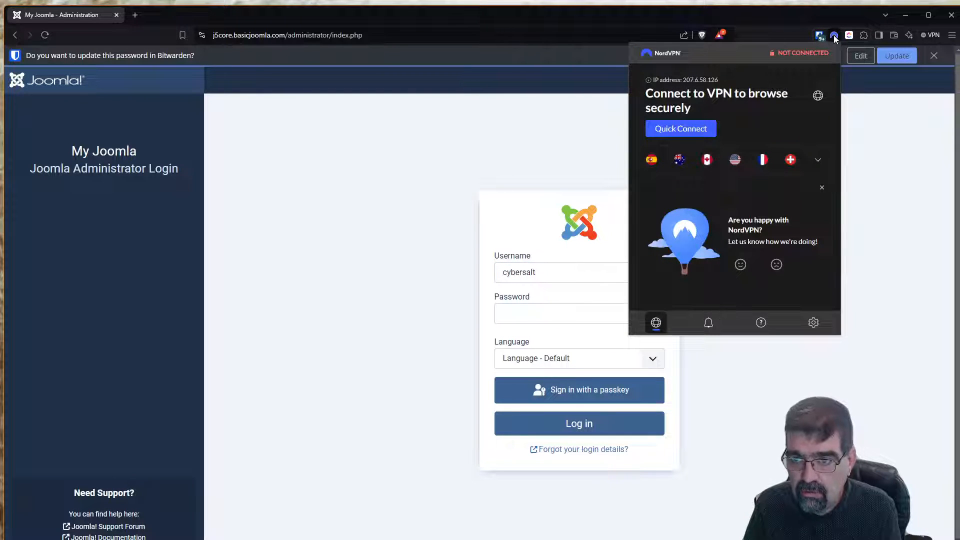
click(821, 36)
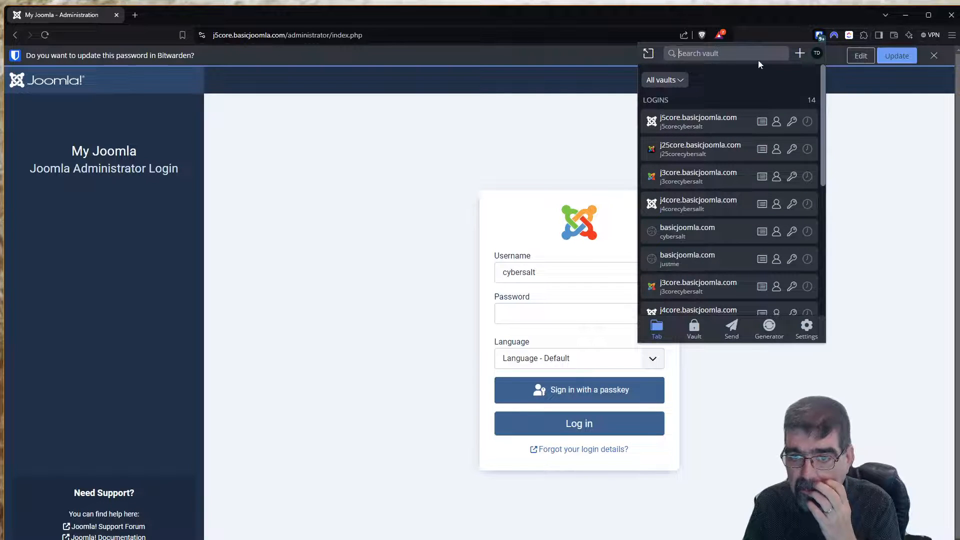
- Save a new Bitwarden login for j5core.basicjoomla.com with the admin username and pasted password
click(800, 53)
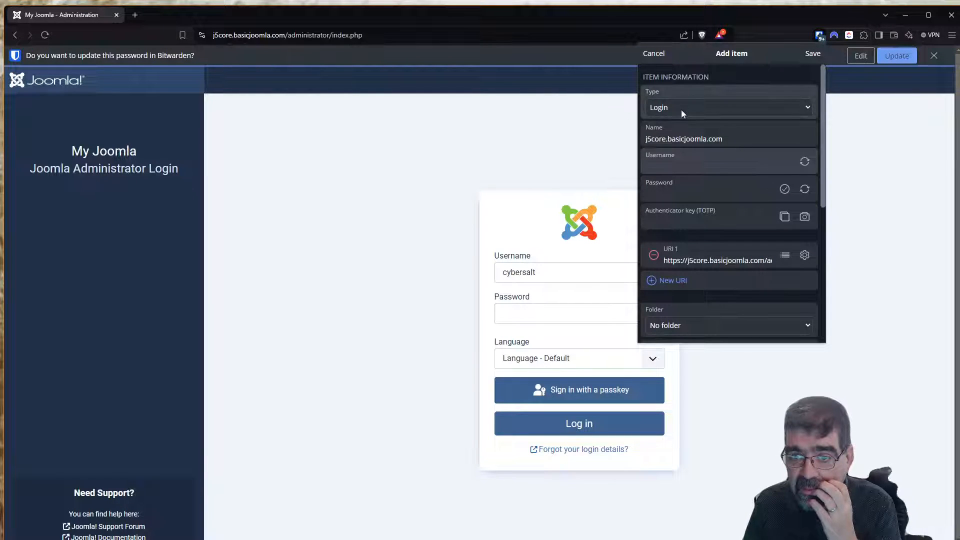
click(666, 168)
text(cybersalt)
key(Tab)
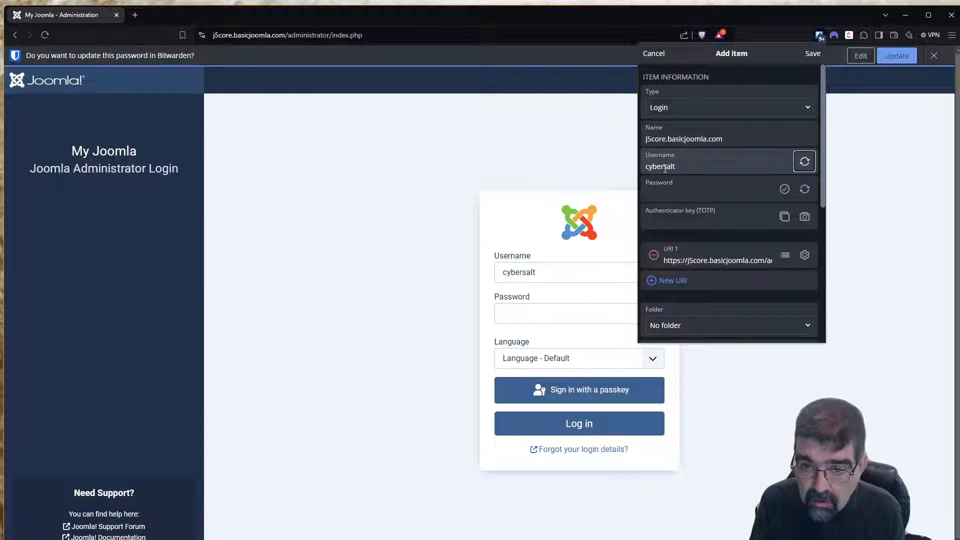
key(Tab)
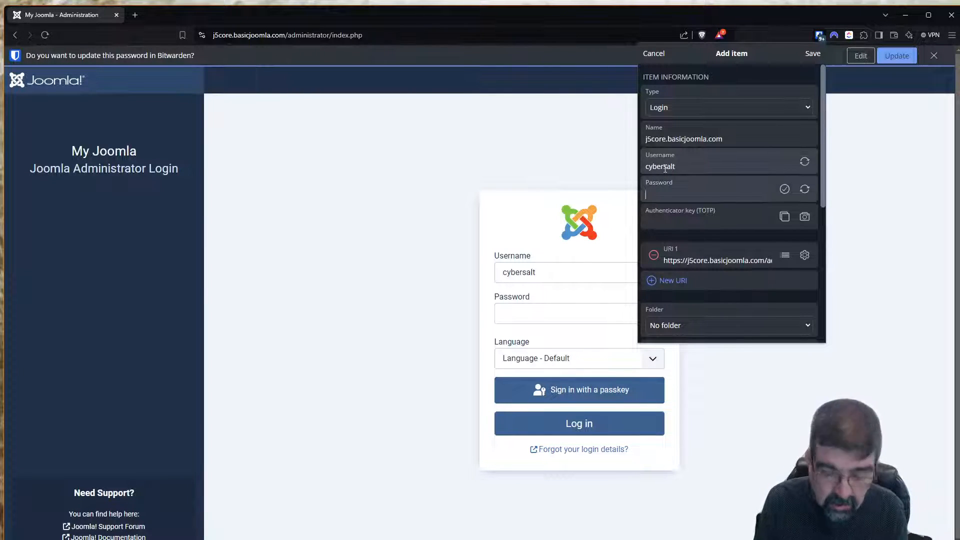
key(ctrl+v)
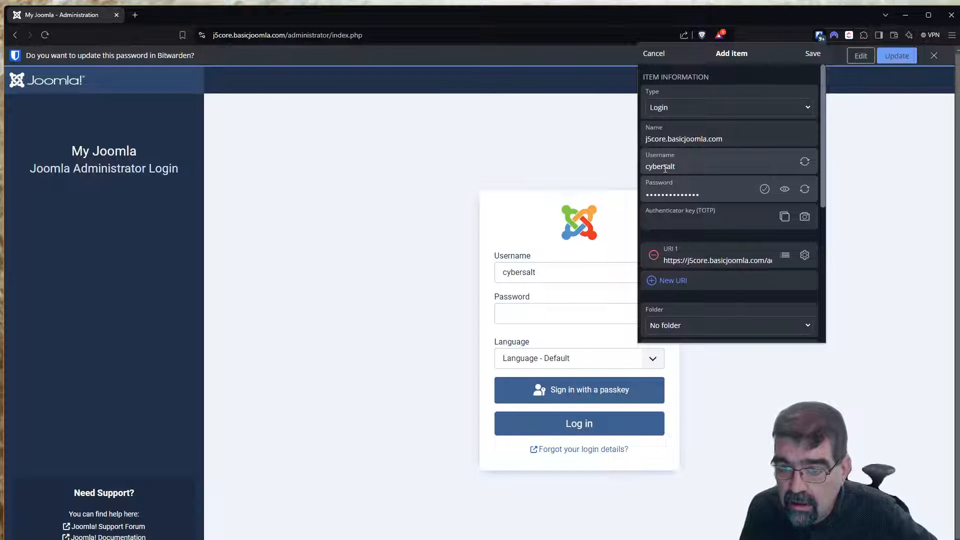
click(814, 55)
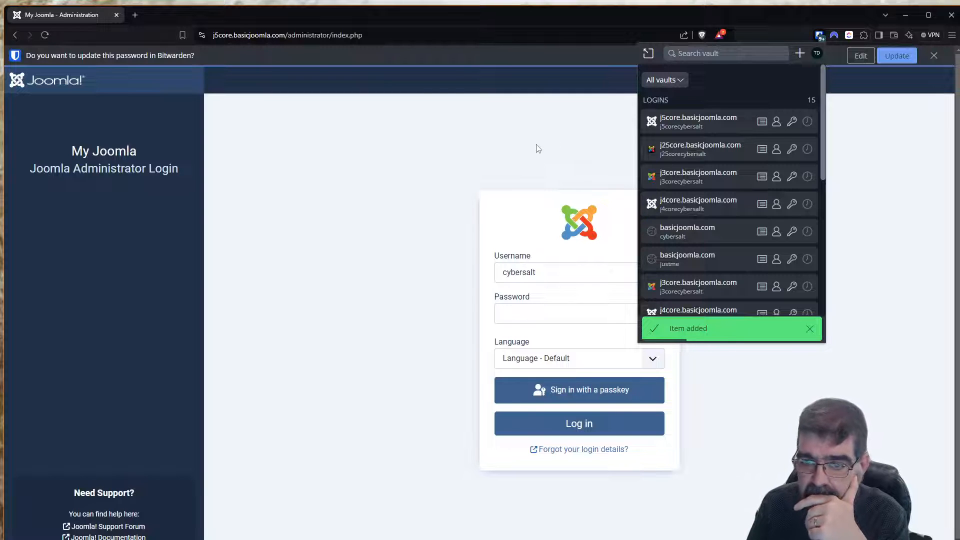
- Review the saved j5core login, open it for editing, cancel without changes, and close the vault
click(762, 121)
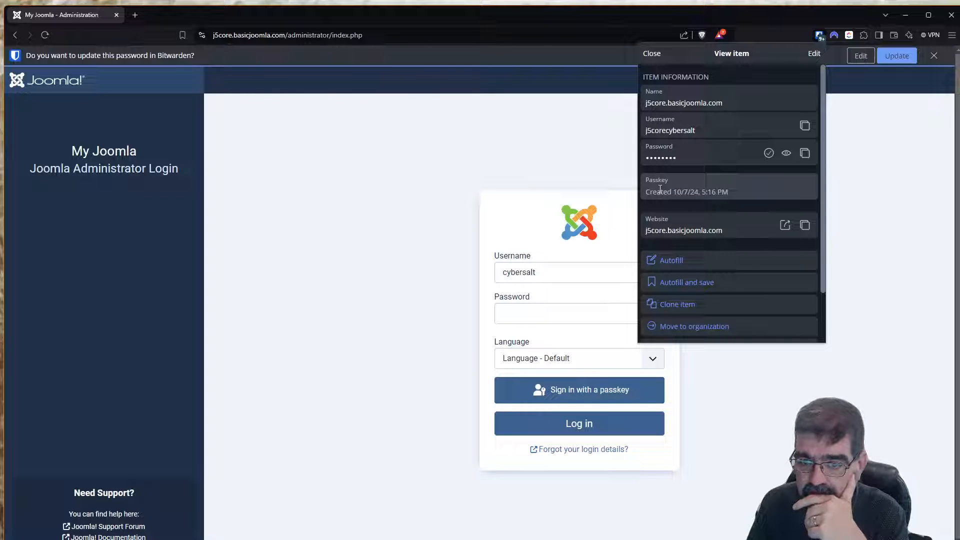
scroll(715, 284, down, 2)
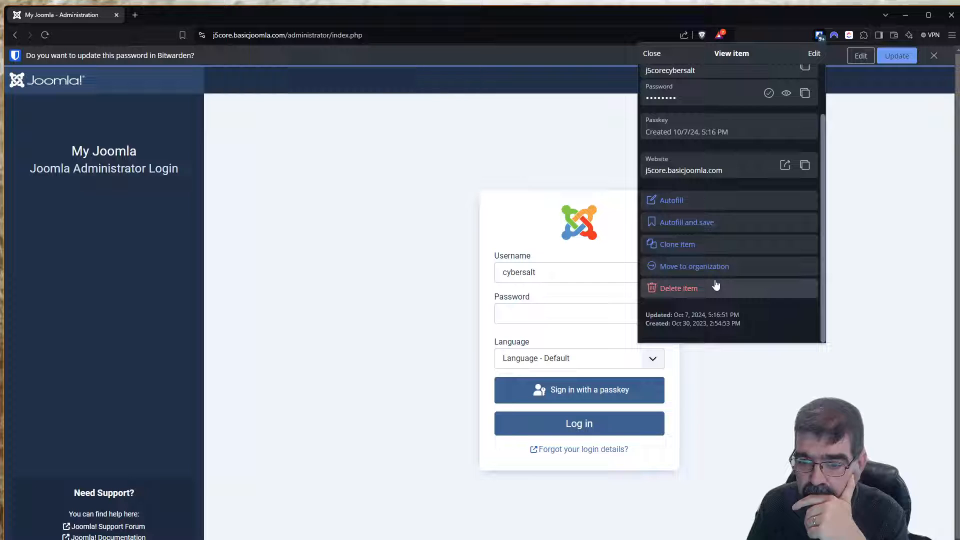
scroll(716, 284, up, 2)
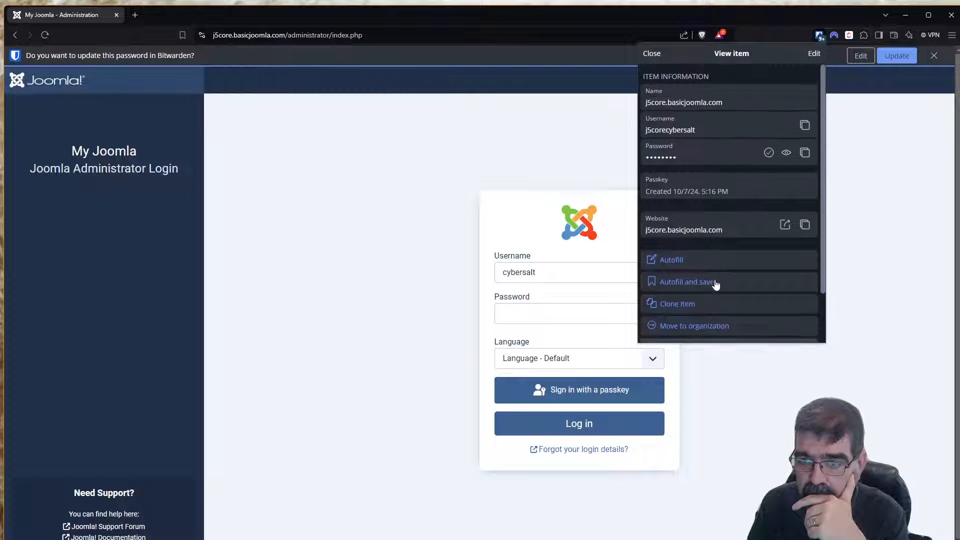
click(813, 54)
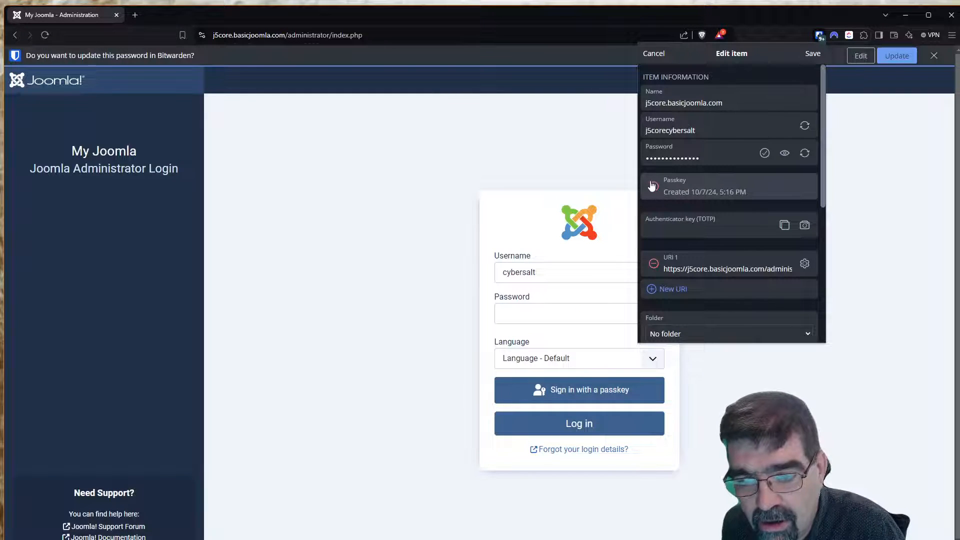
click(662, 59)
click(903, 173)
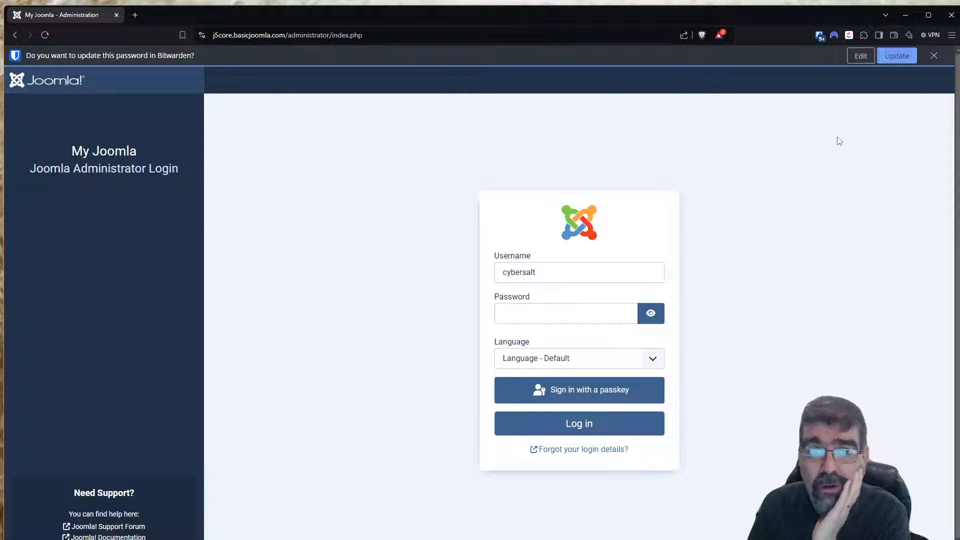
- Paste the saved password into the Joomla login form and submit it
click(532, 312)
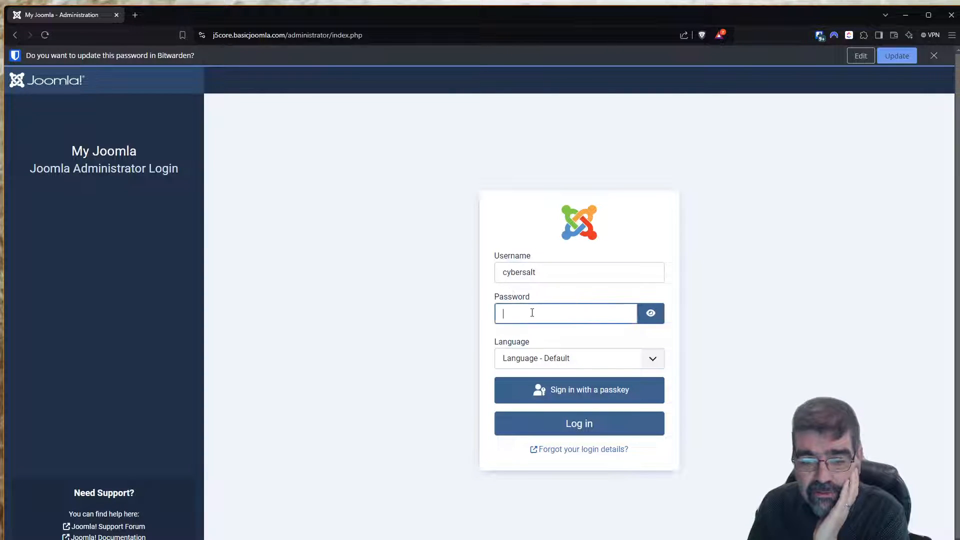
key(ctrl+v)
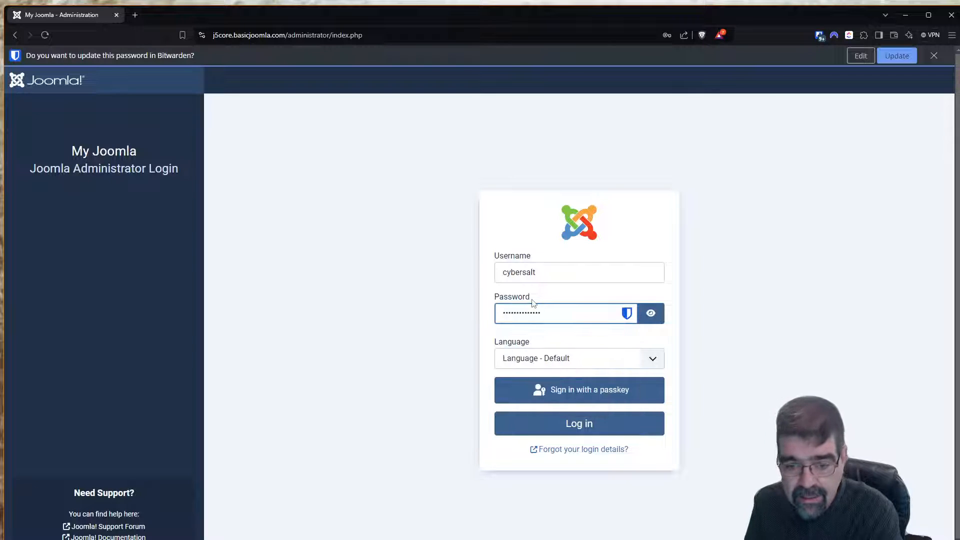
click(568, 430)
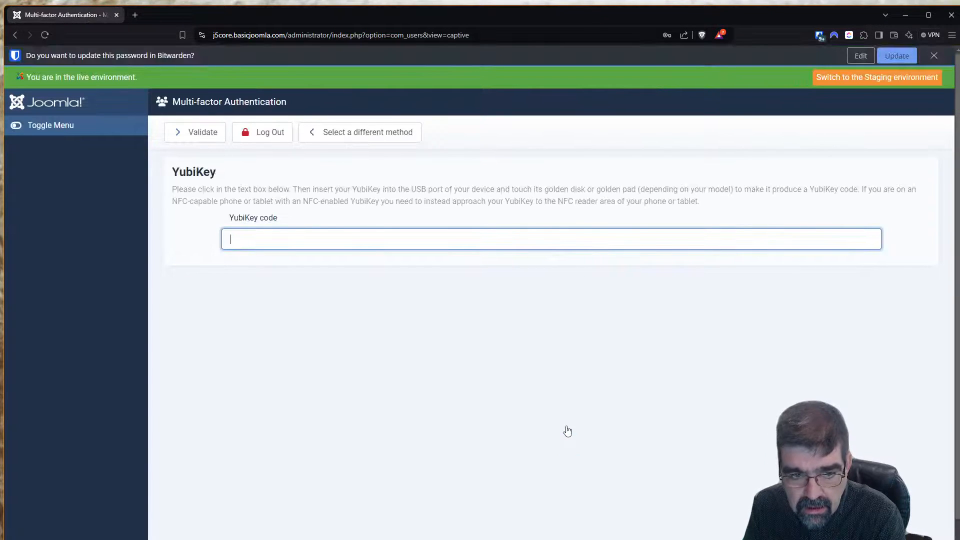
- Switch the verification method to Passkeys and verify with the device passkey instead of Bitwarden
click(354, 136)
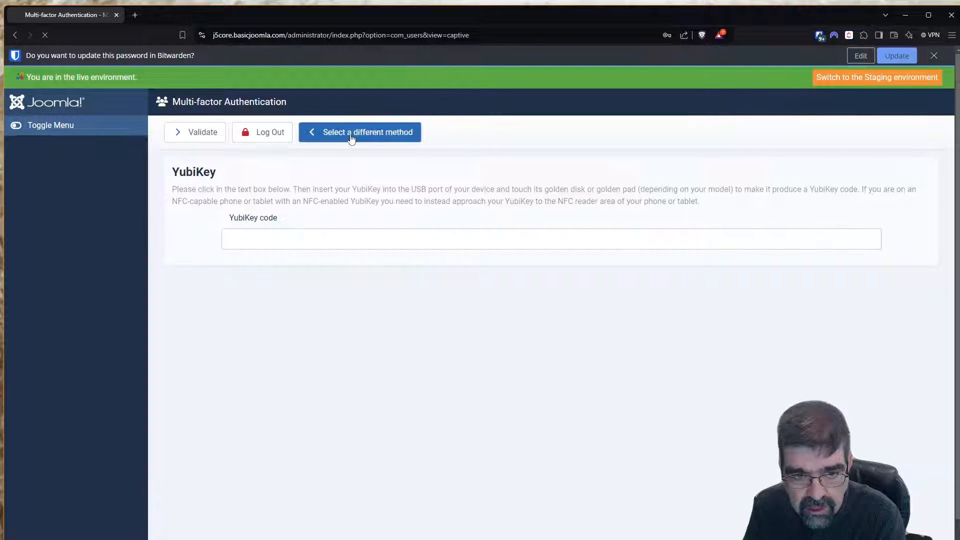
click(219, 239)
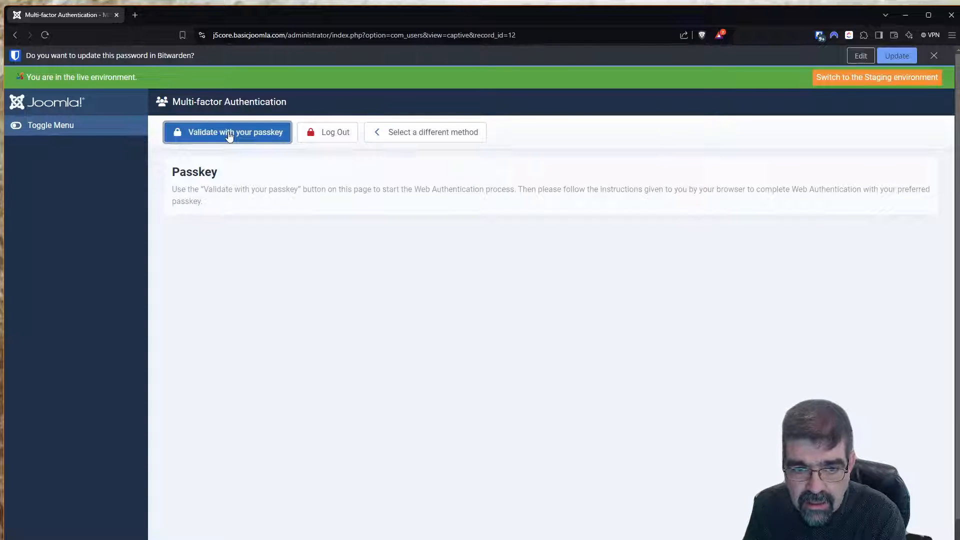
click(229, 134)
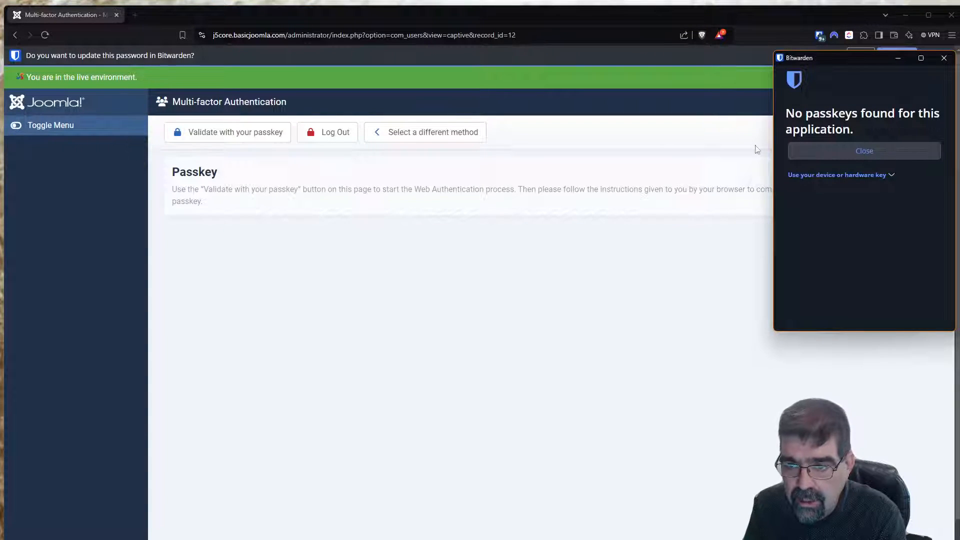
click(944, 60)
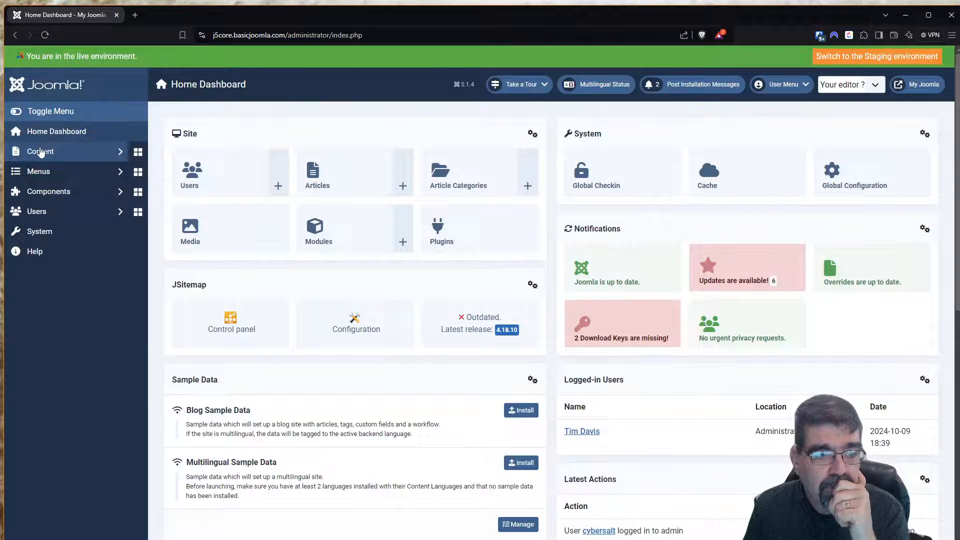
- From Users > Manage, open the second user's profile and start adding a new Passkey
click(55, 211)
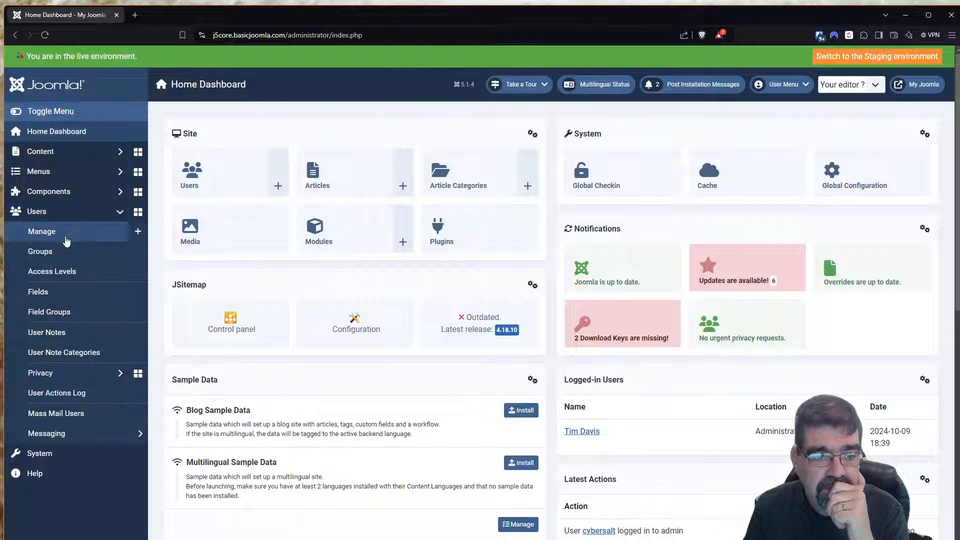
click(66, 240)
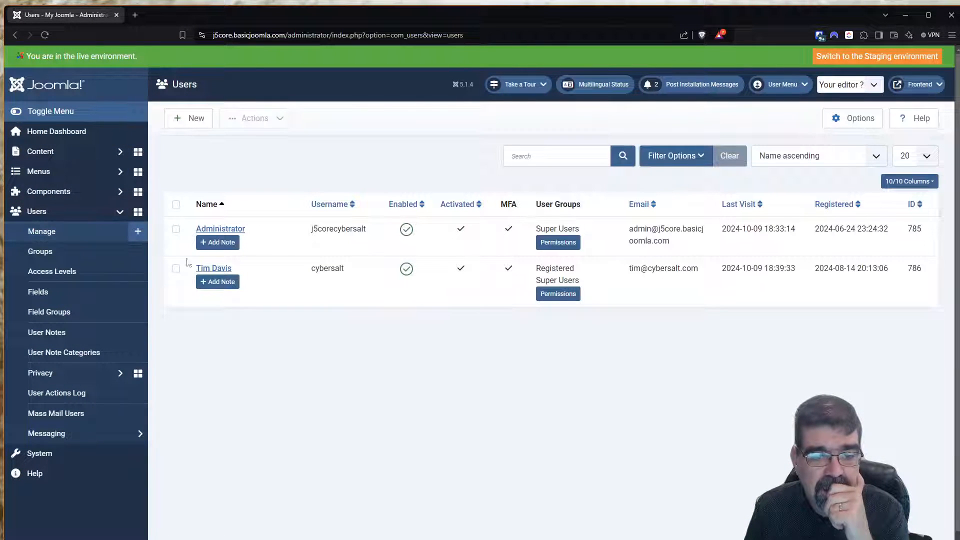
click(217, 268)
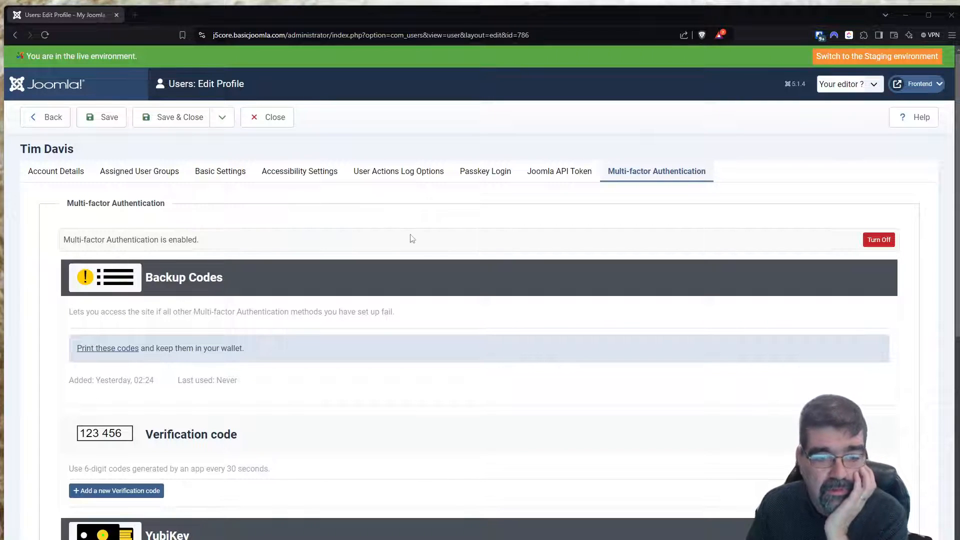
scroll(376, 245, down, 3)
scroll(376, 245, down, 1)
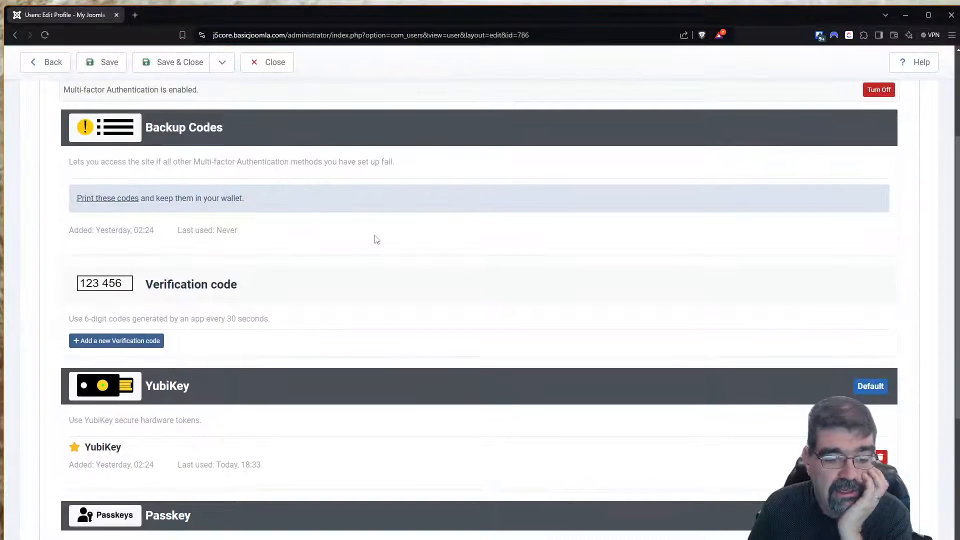
scroll(377, 239, down, 3)
click(105, 468)
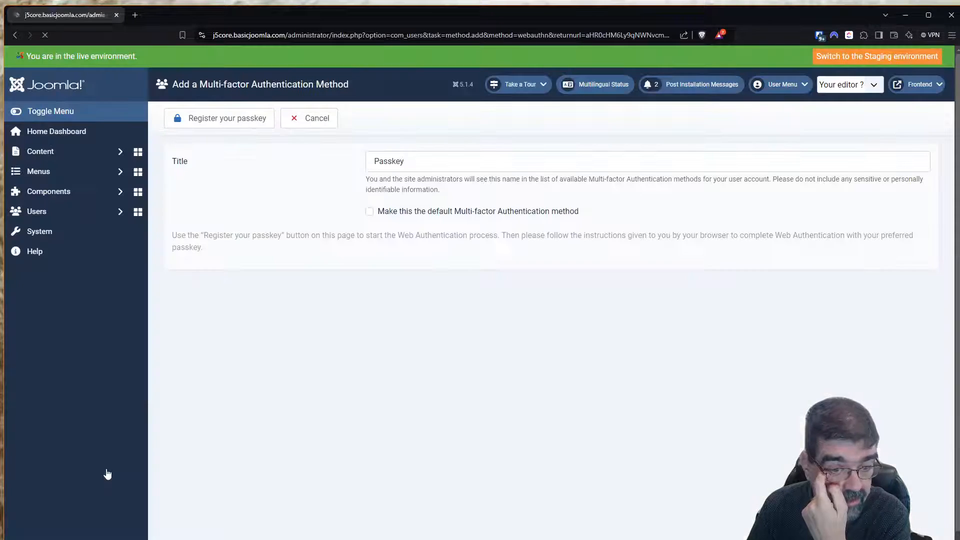
- Title the new passkey 'Bit Warden' and save it to Bitwarden's j5core.basicjoomla.com login
double_click(383, 161)
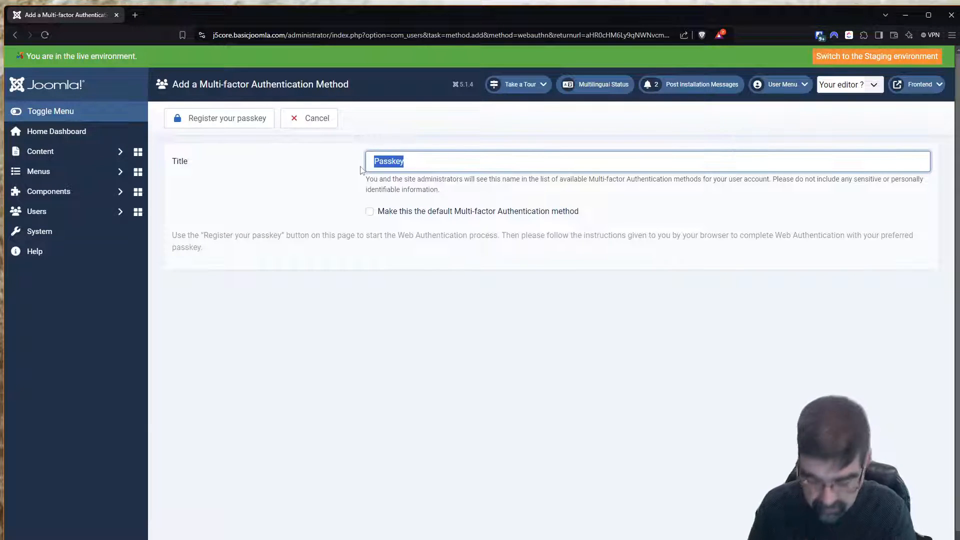
text(Bit War)
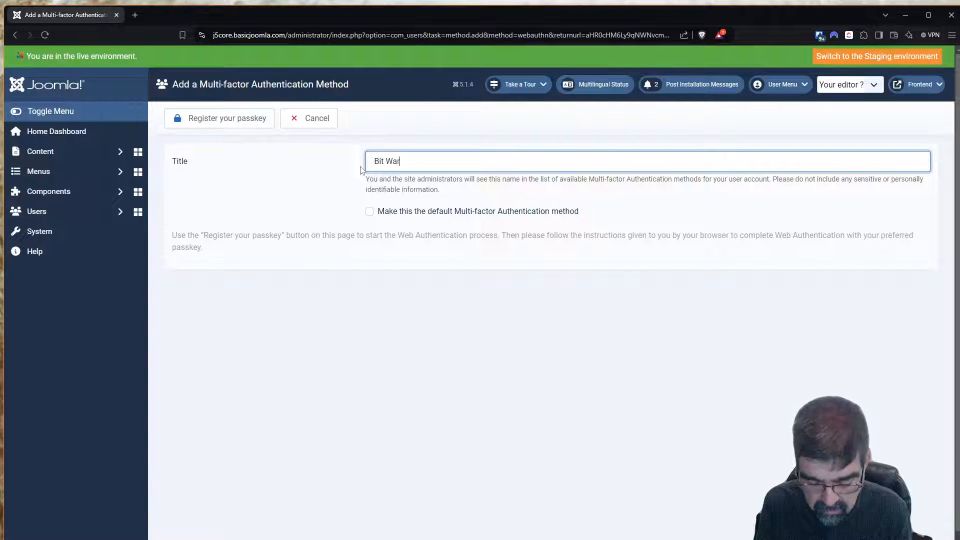
text(den)
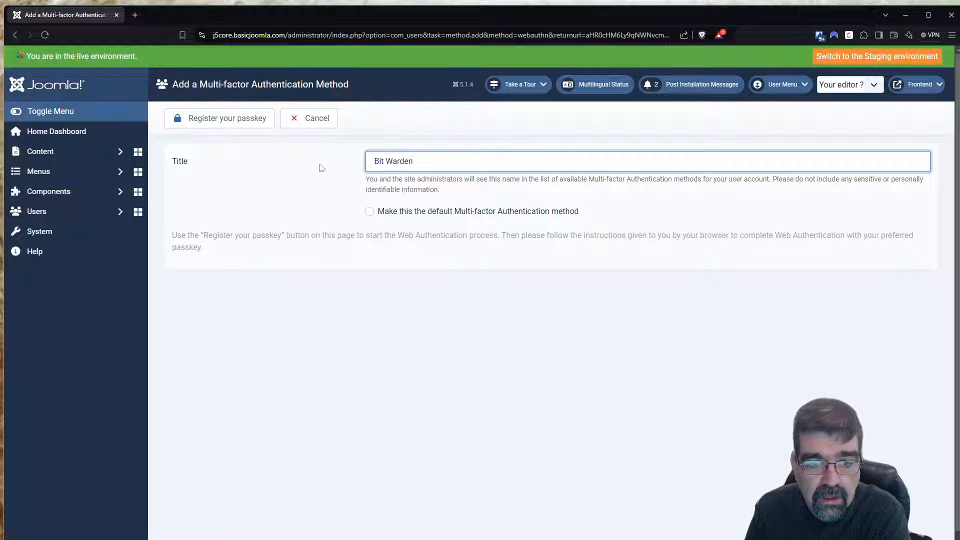
click(225, 123)
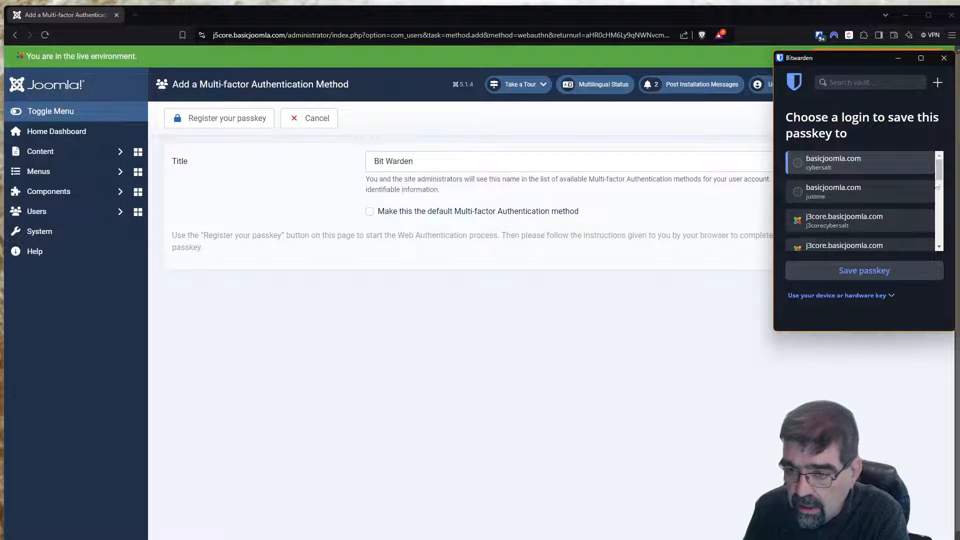
drag(940, 169, 943, 203)
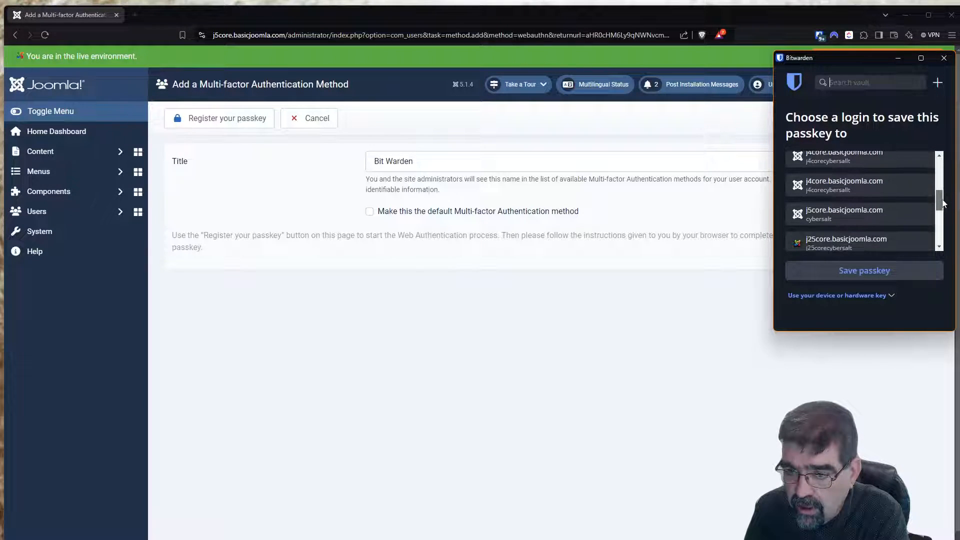
click(847, 214)
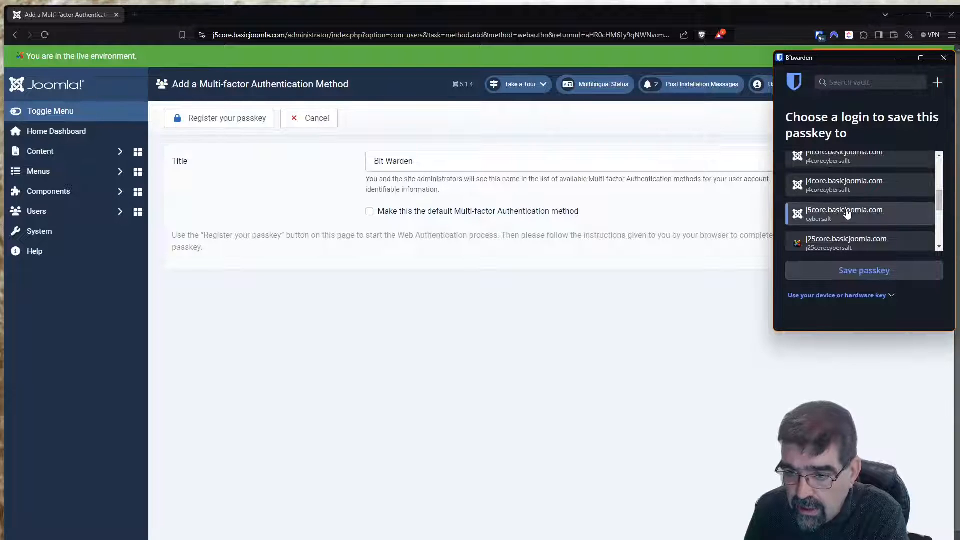
click(866, 273)
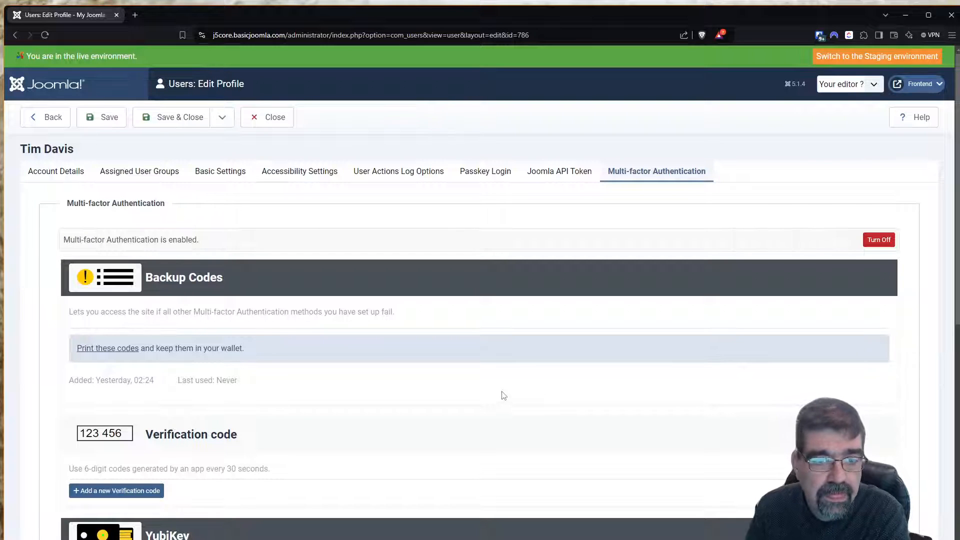
- Save and close the user profile, then log out of the administrator
click(151, 120)
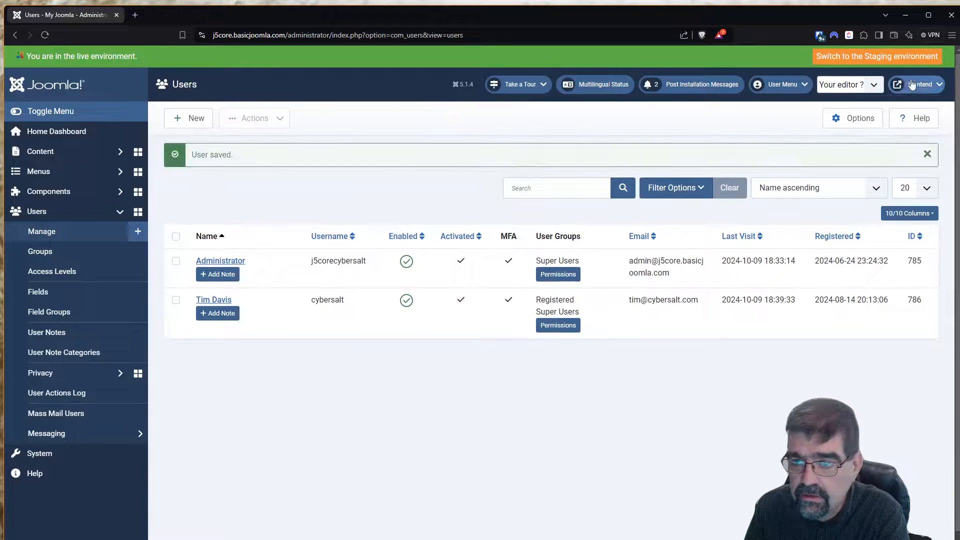
click(907, 90)
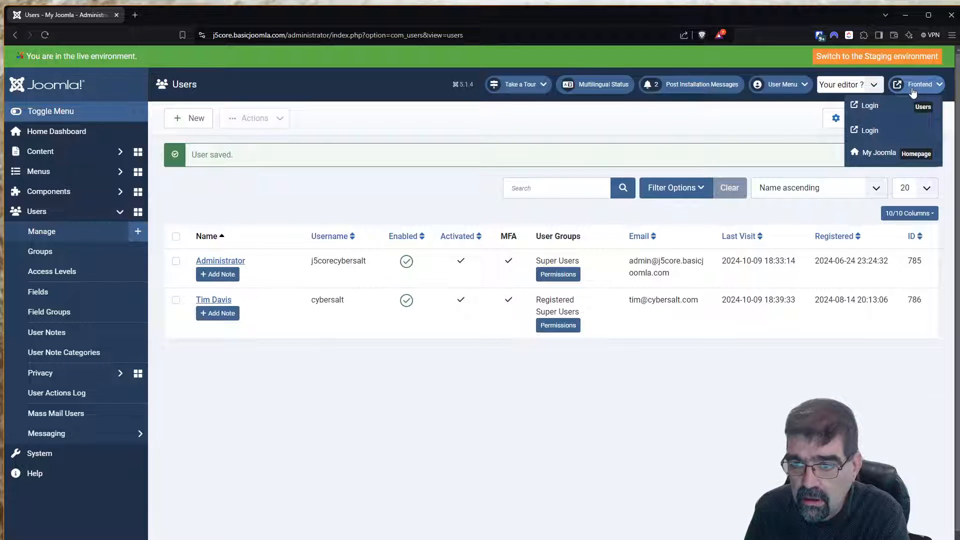
click(792, 89)
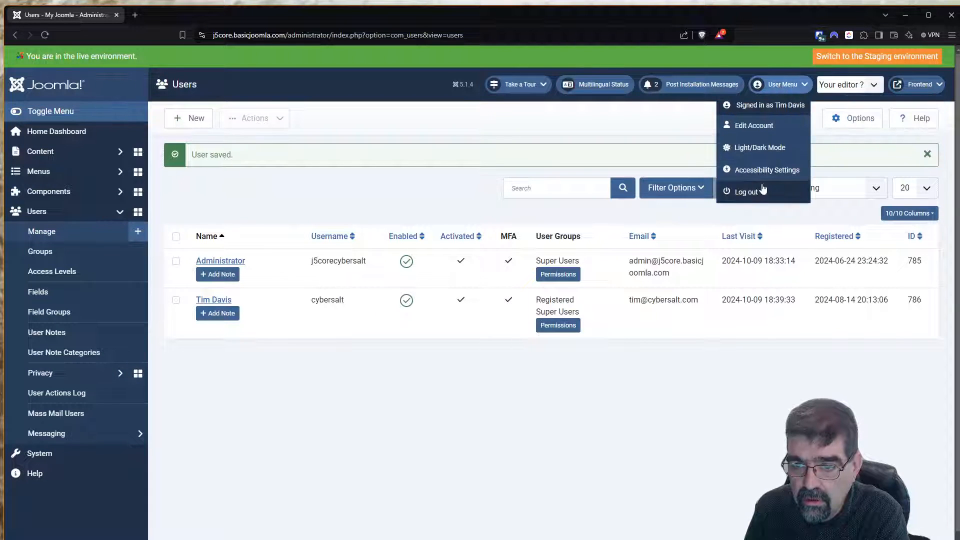
click(761, 189)
- Autofill the other j5core login from the Bitwarden vault and submit it to sign in
click(603, 145)
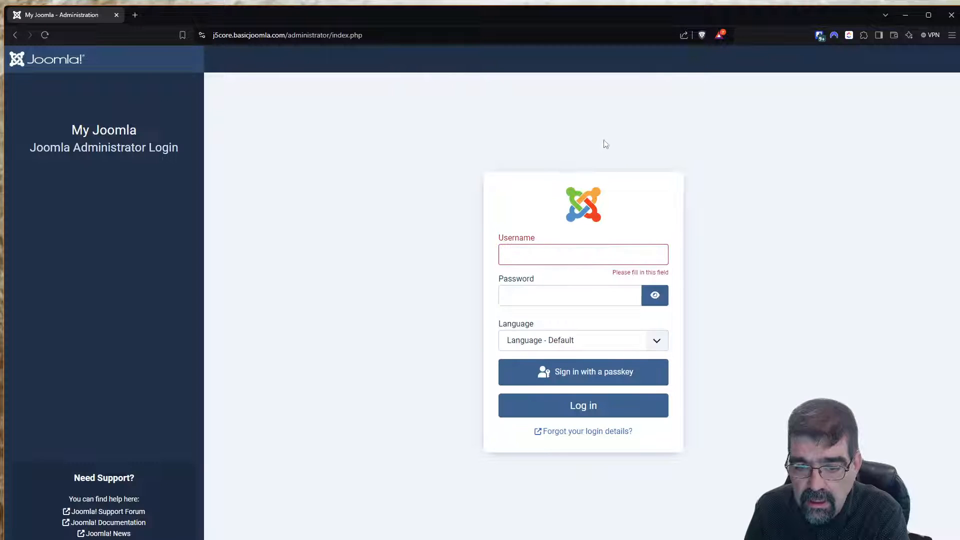
click(596, 250)
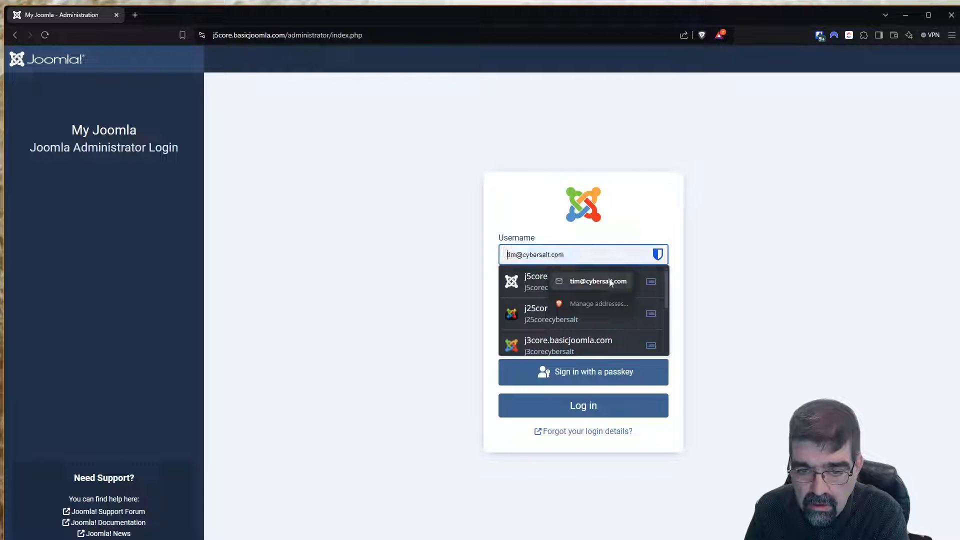
click(527, 284)
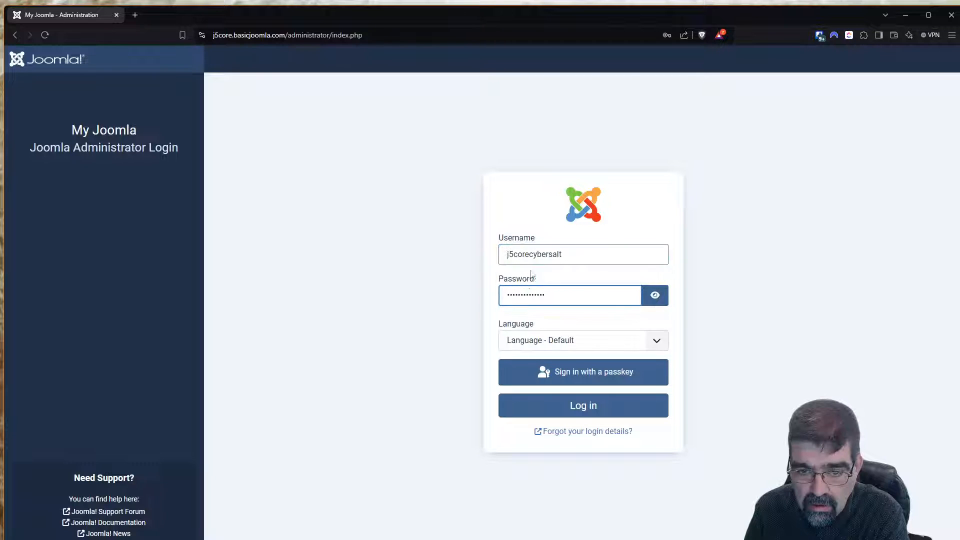
drag(587, 255, 424, 255)
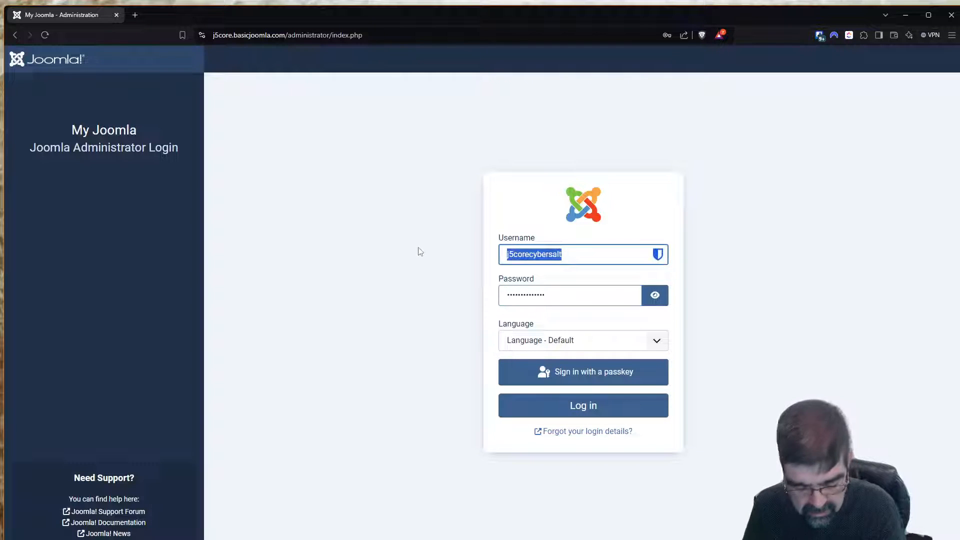
text(c)
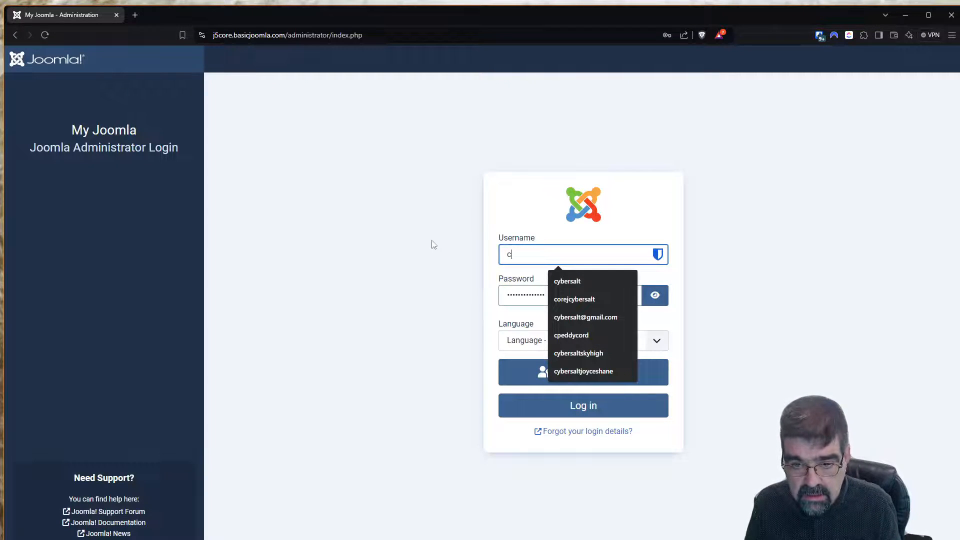
click(431, 242)
click(821, 39)
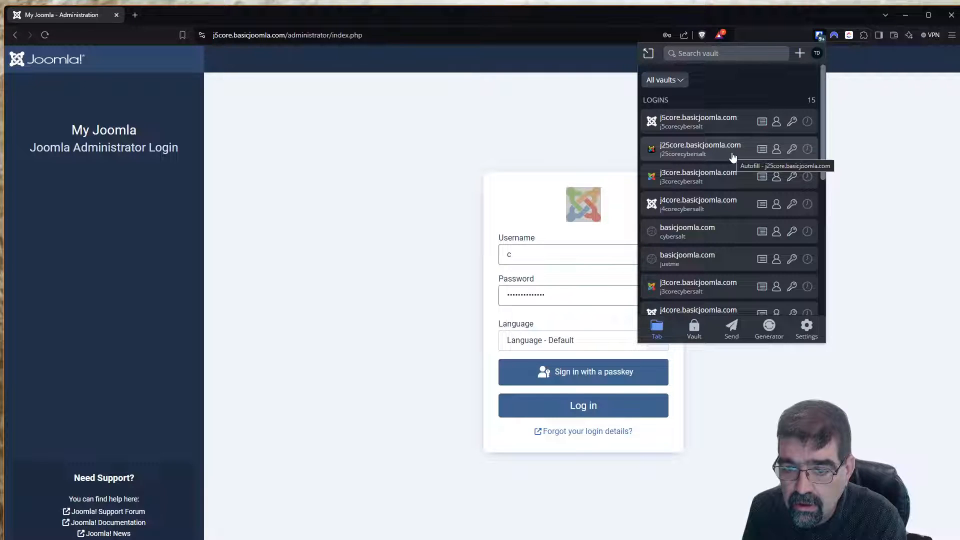
scroll(733, 156, down, 3)
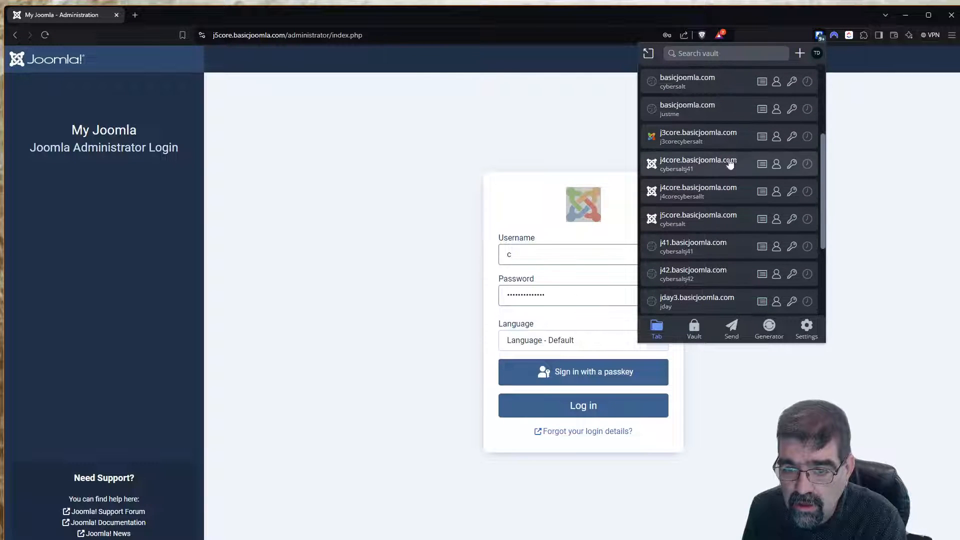
click(715, 221)
key(Return)
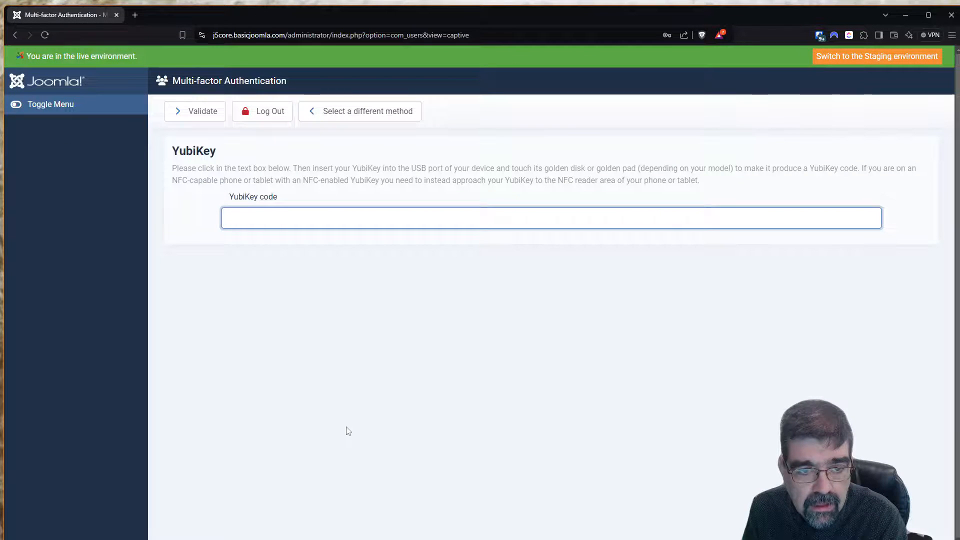
- Choose Passkeys instead of the YubiKey and confirm with the Bitwarden-stored passkey
click(347, 116)
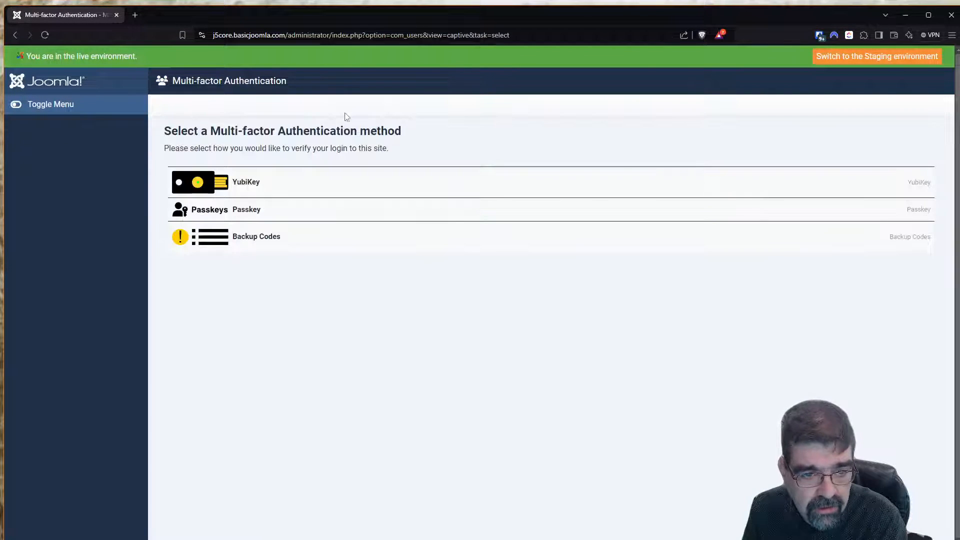
click(245, 210)
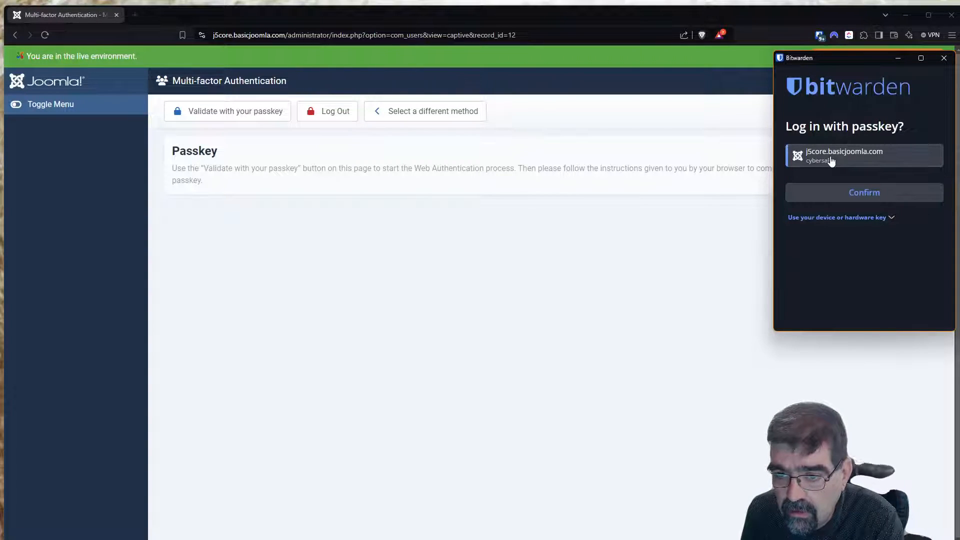
click(849, 192)
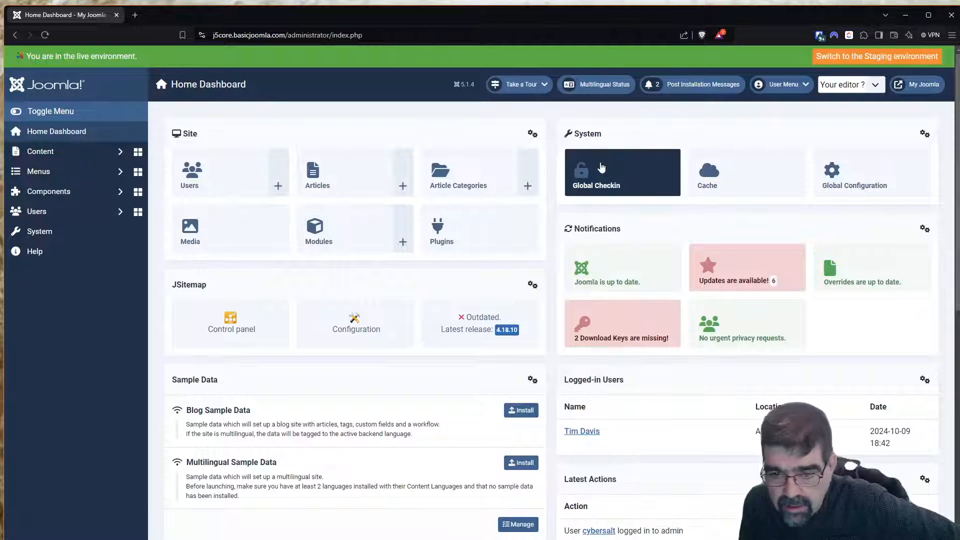
scroll(601, 168, down, 6)
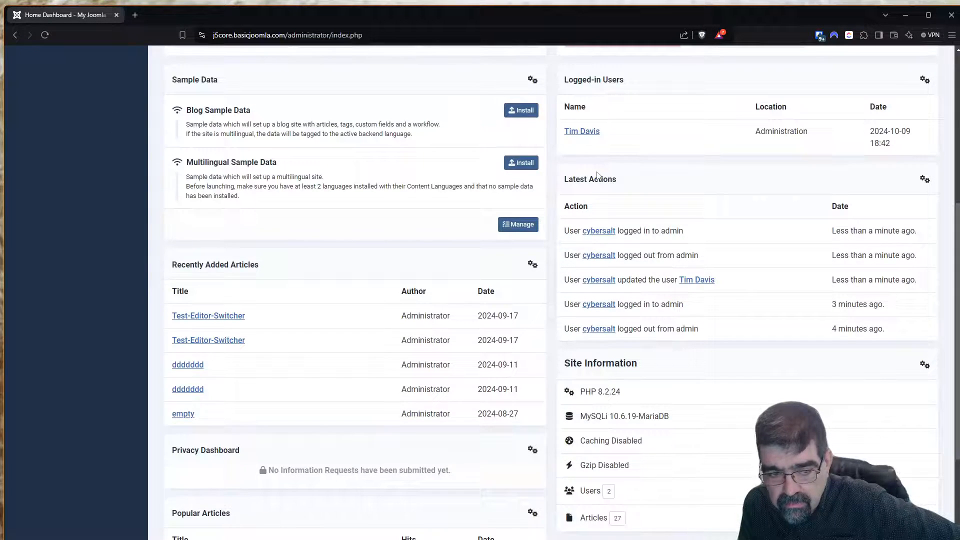
scroll(598, 175, up, 6)
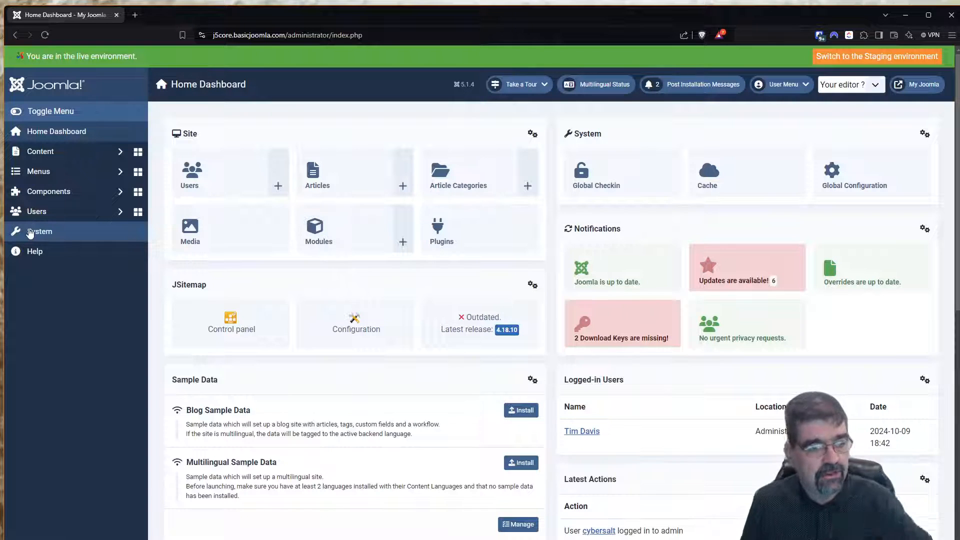
click(71, 217)
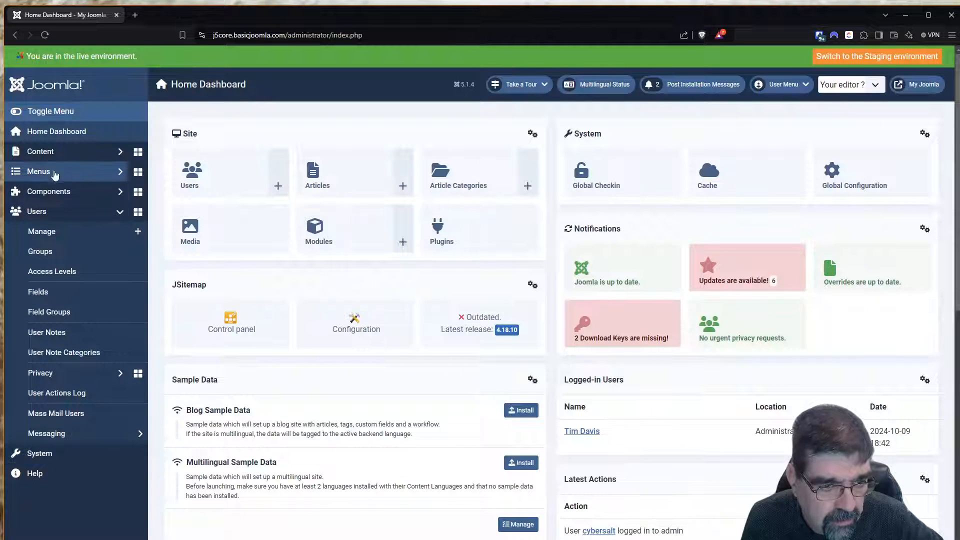
- Open the user's profile from the Users list and delete its YubiKey method, confirming OK
click(44, 239)
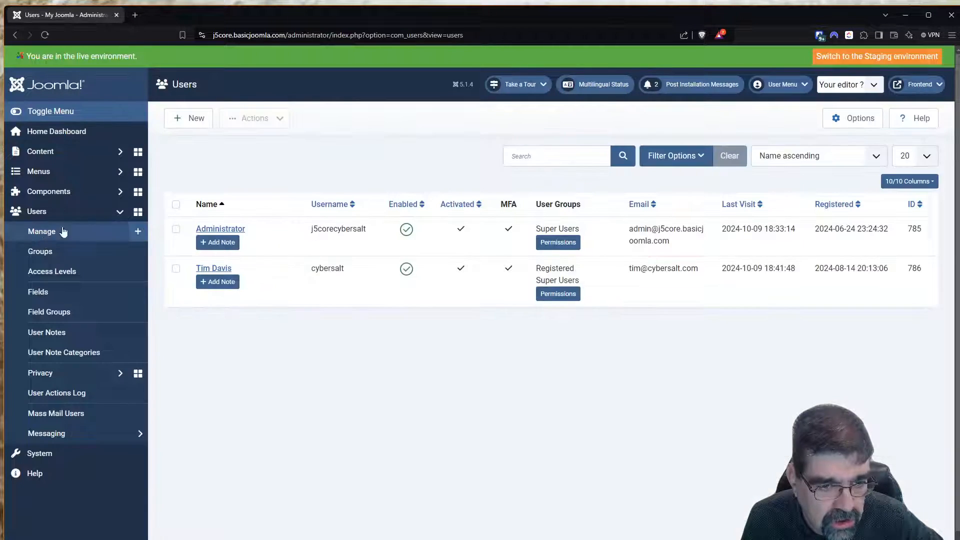
click(214, 269)
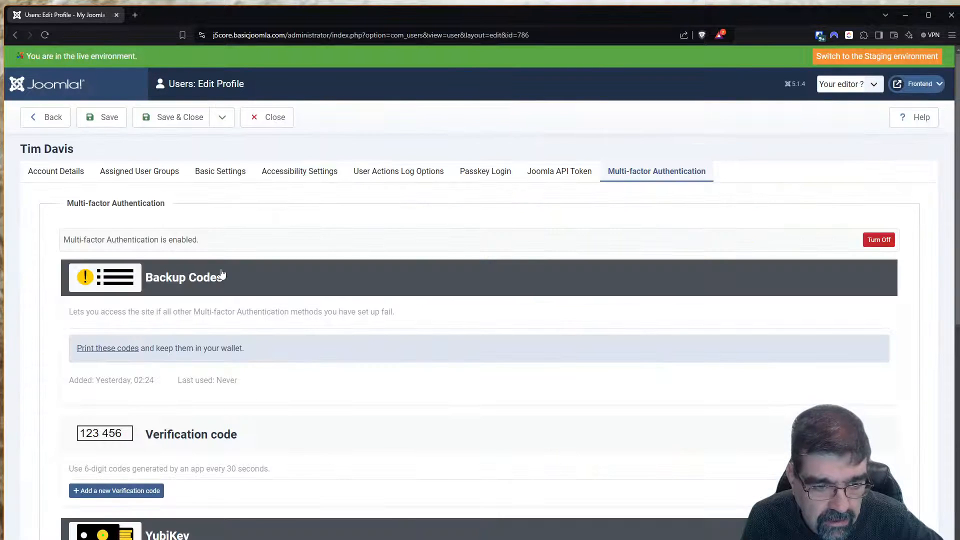
scroll(222, 274, down, 4)
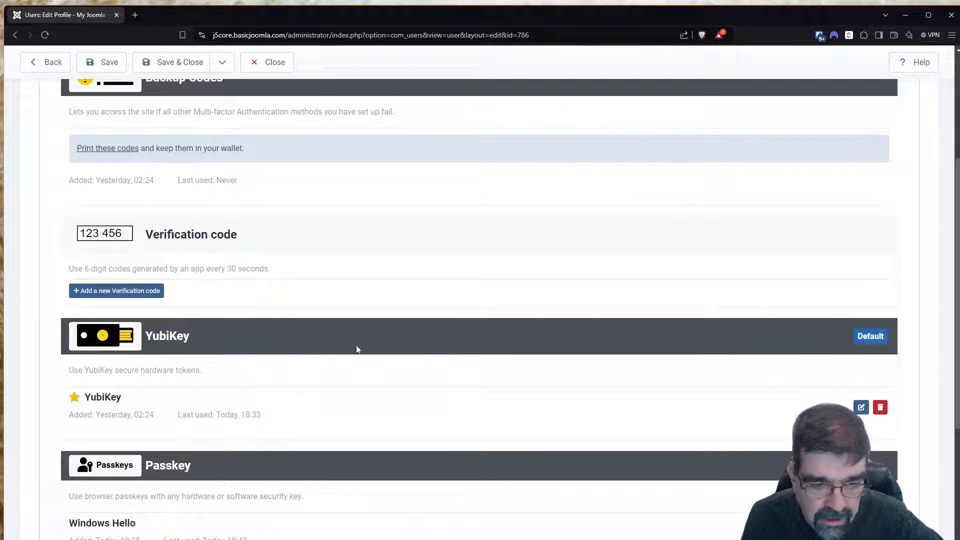
click(880, 408)
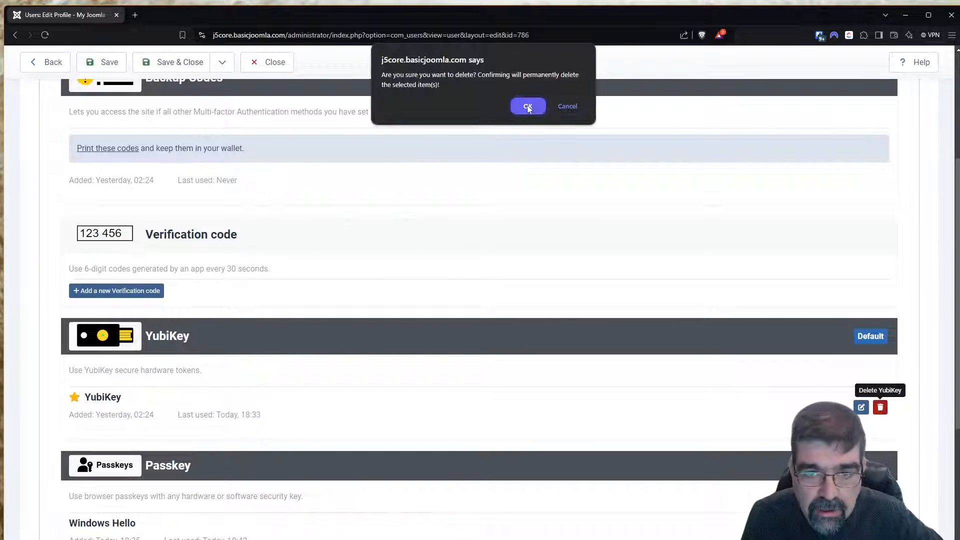
click(528, 107)
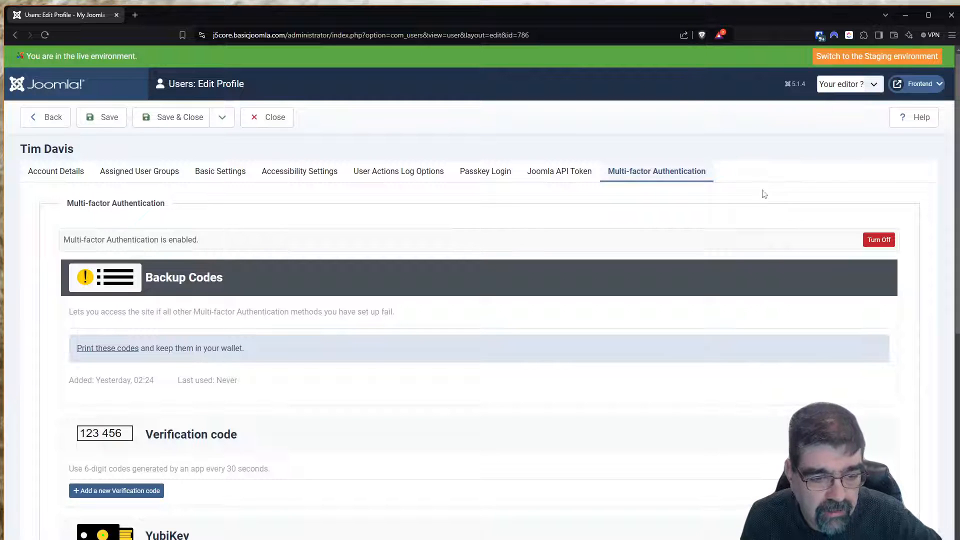
scroll(521, 269, down, 5)
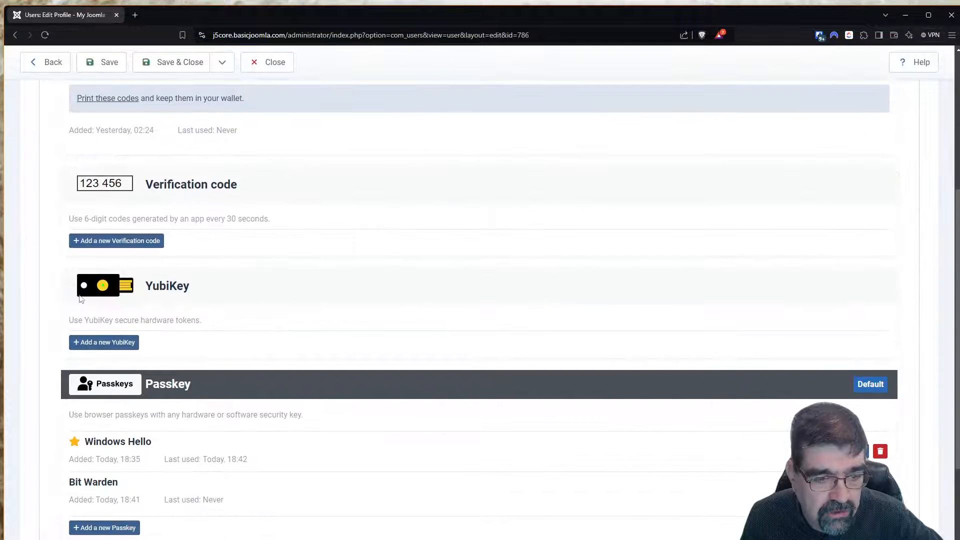
click(104, 342)
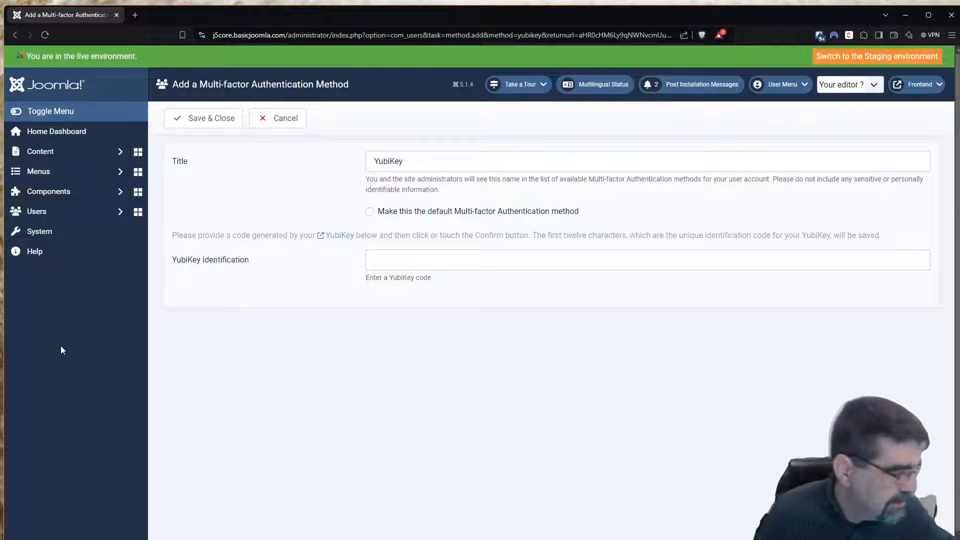
click(436, 261)
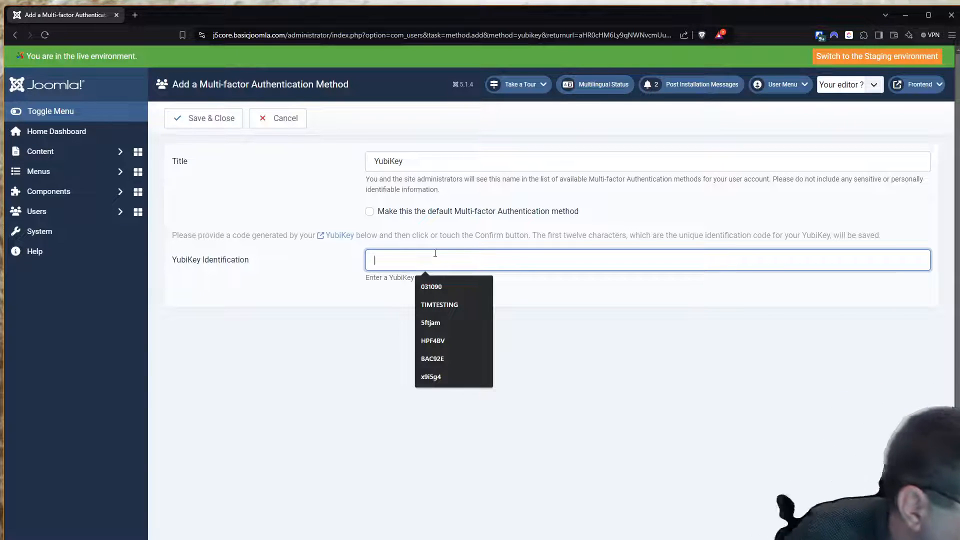
key(Return)
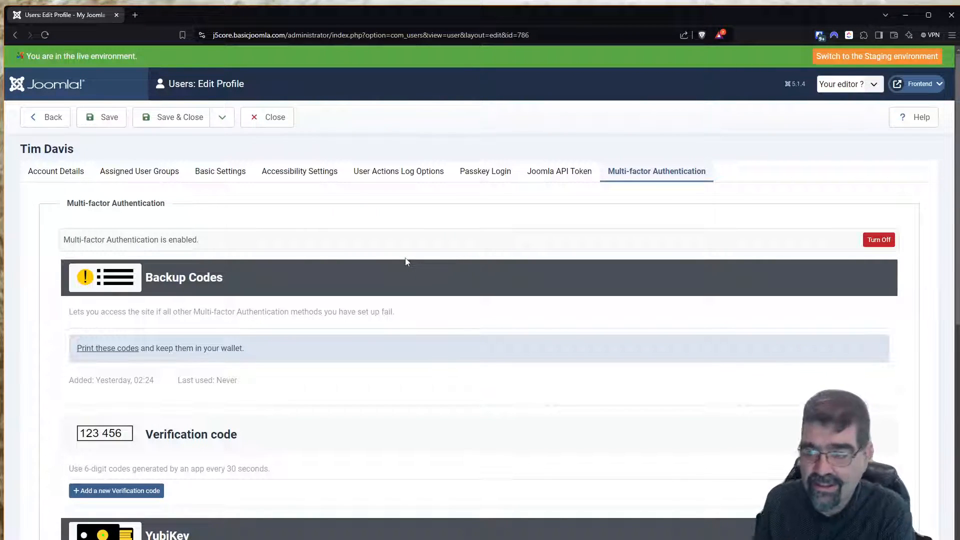
scroll(386, 261, down, 4)
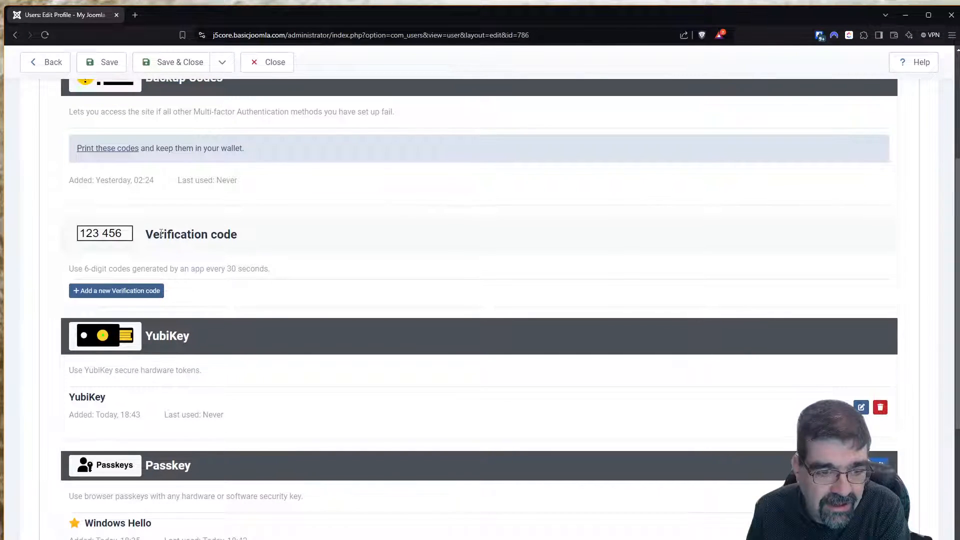
scroll(161, 233, up, 1)
scroll(168, 286, up, 1)
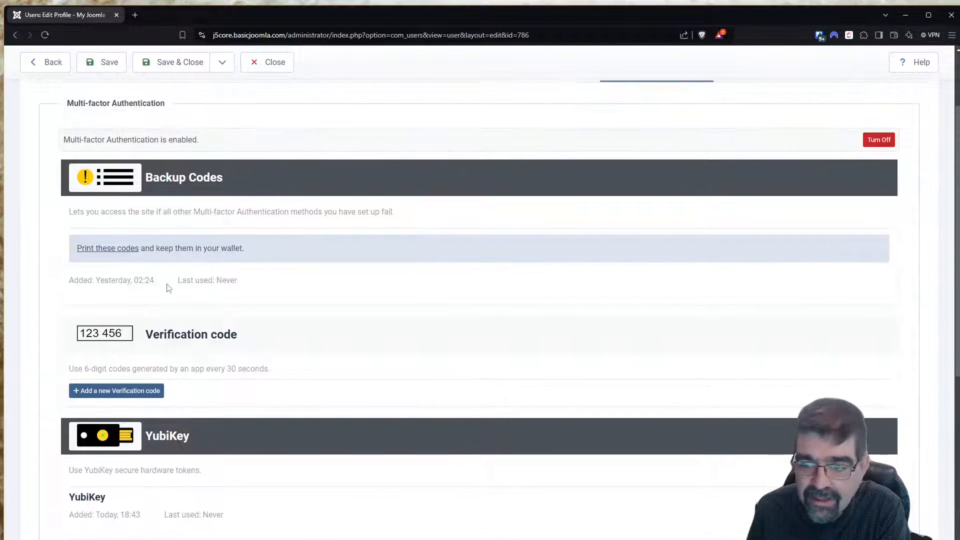
scroll(168, 289, down, 4)
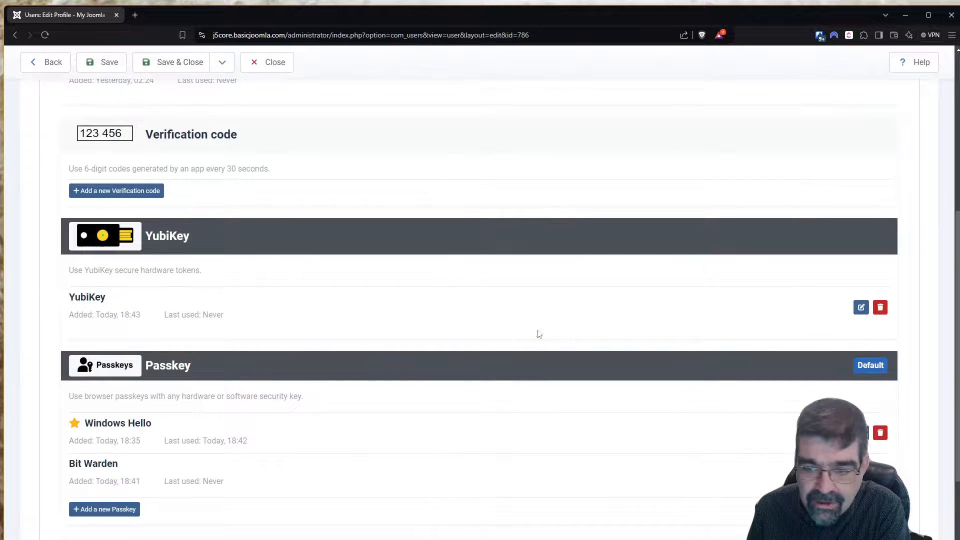
- Open the YubiKey method's edit page, highlight its identification prefix, and drag YouTube Studio alongside
click(862, 310)
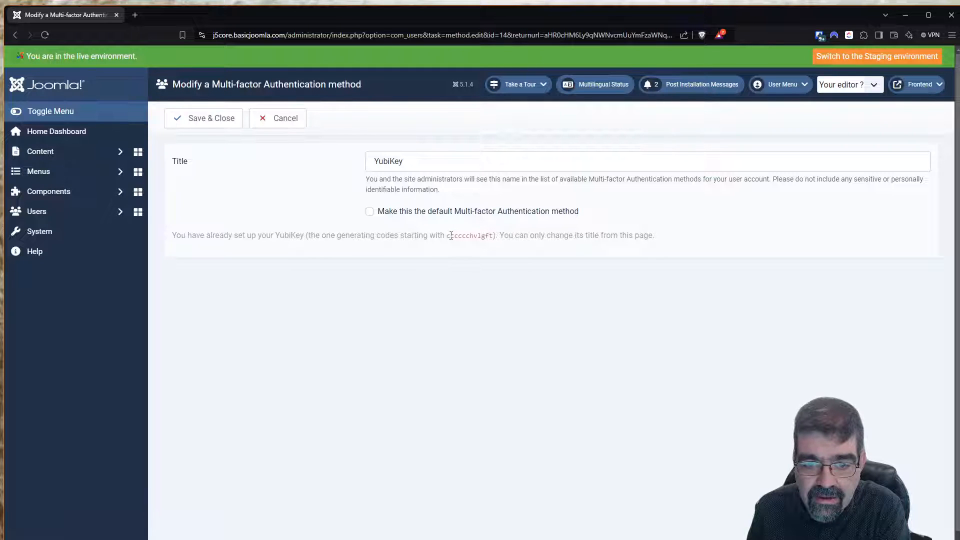
drag(449, 237, 490, 239)
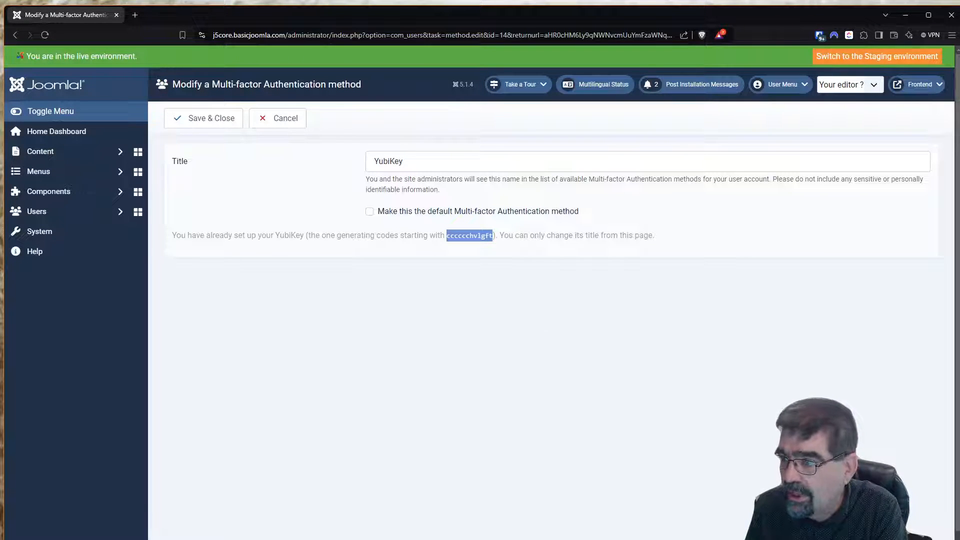
click(711, 247)
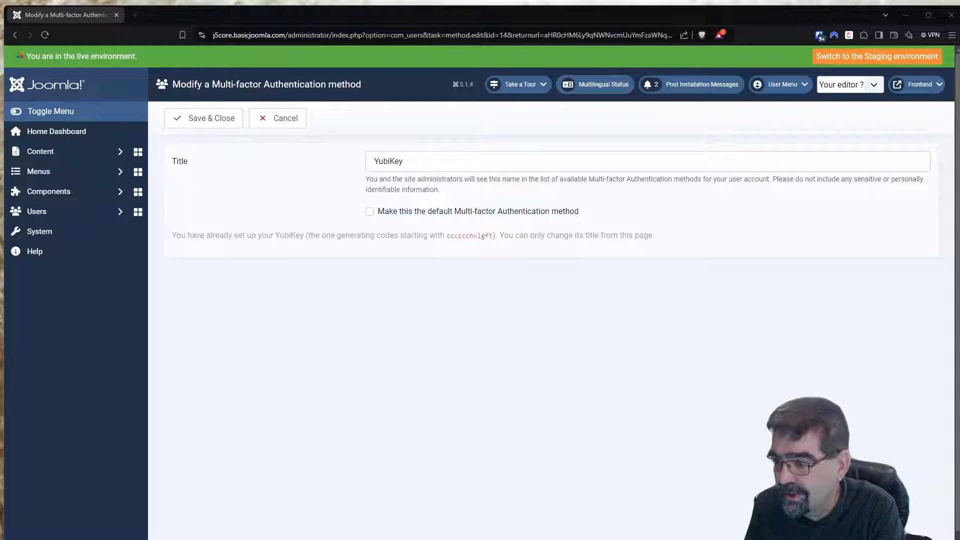
drag(959, 249, 357, 284)
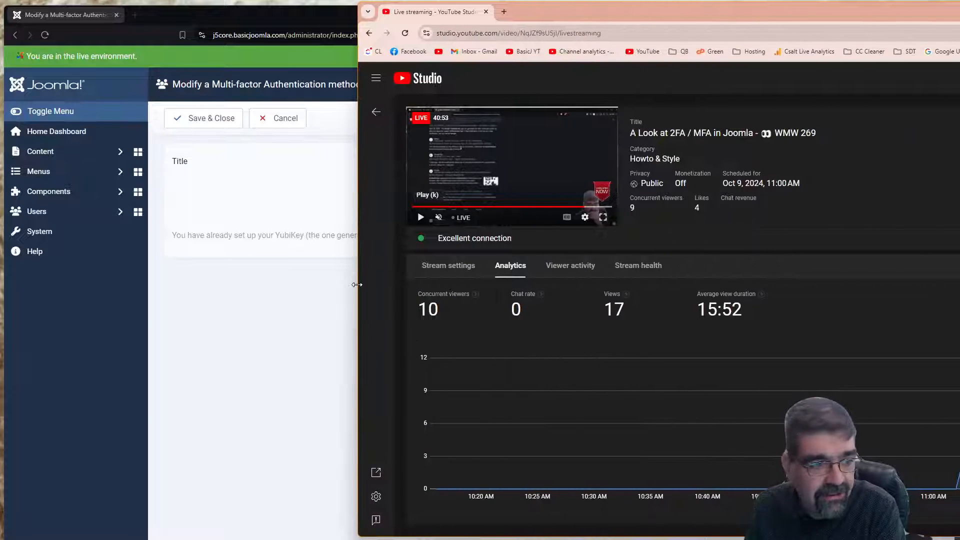
- Replay the stream preview full screen to the earlier YubiKey code entry, then slide the studio aside
click(419, 219)
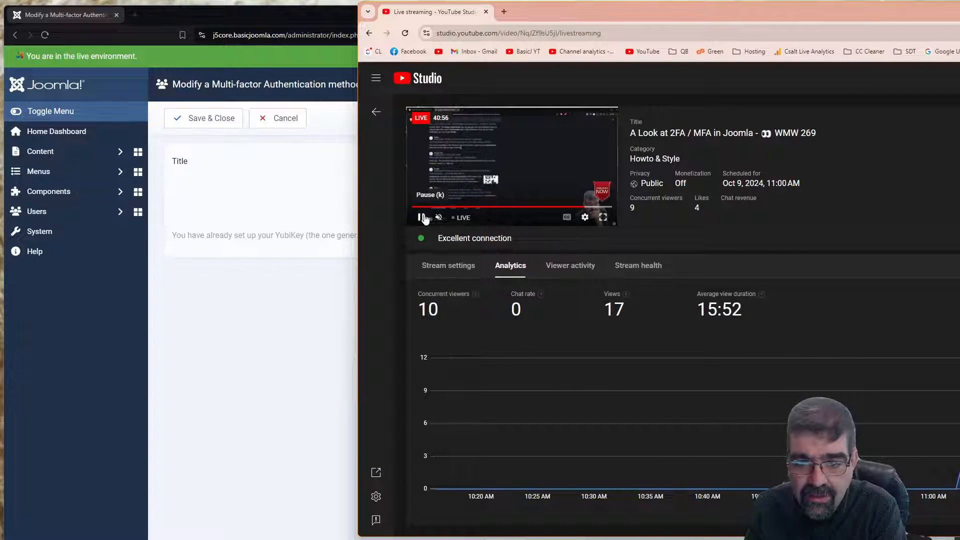
click(604, 206)
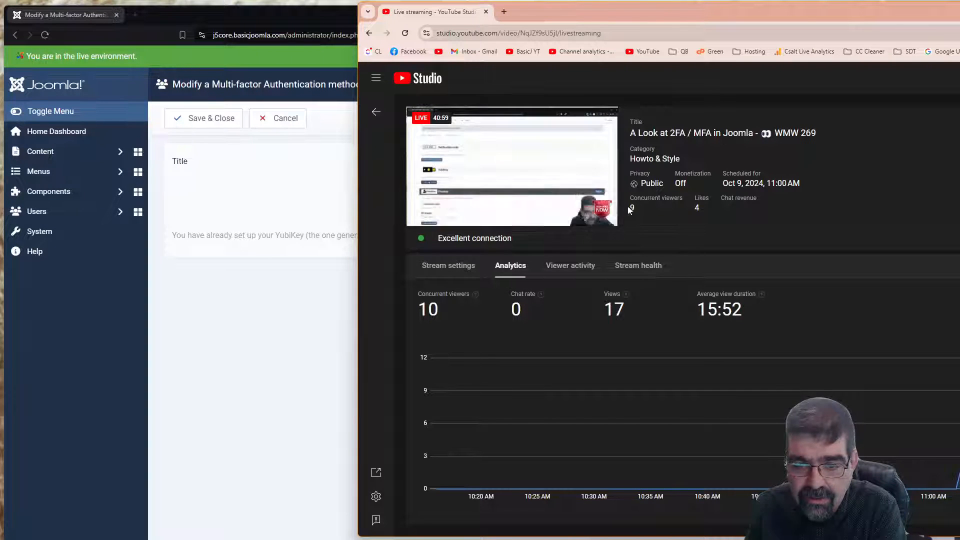
click(608, 218)
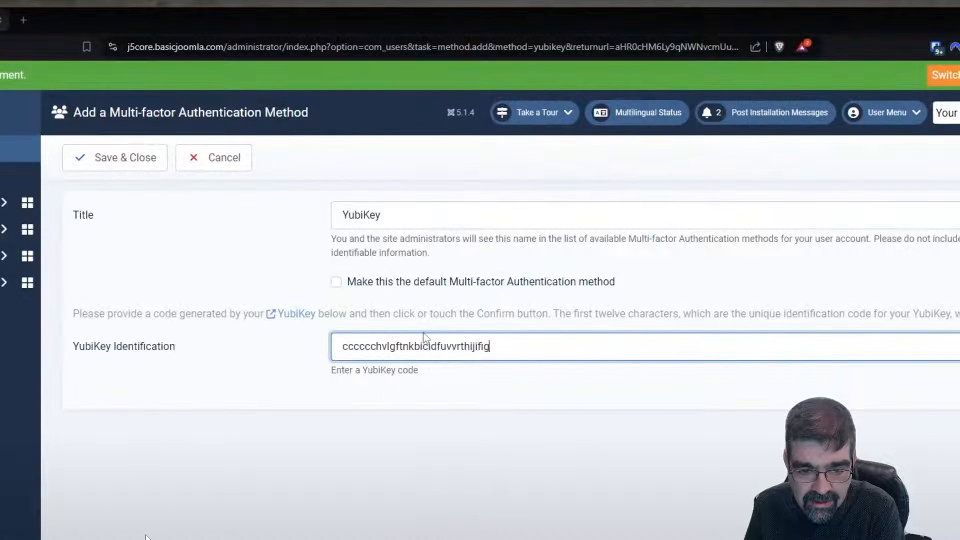
click(143, 537)
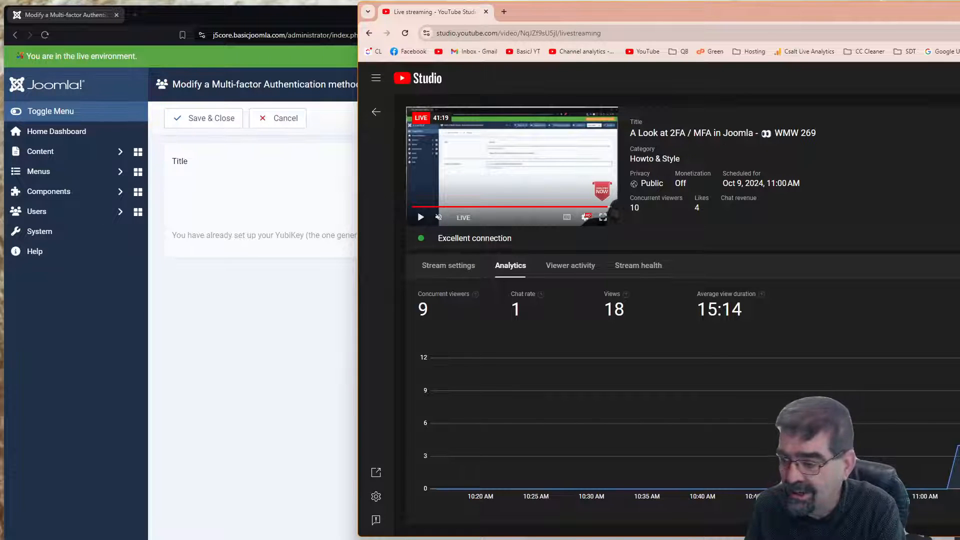
click(604, 219)
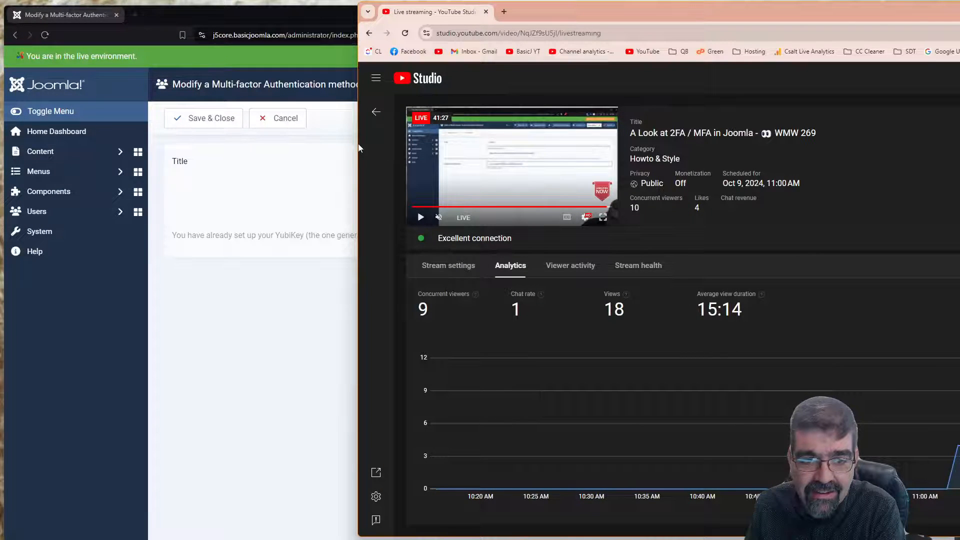
drag(358, 145, 927, 133)
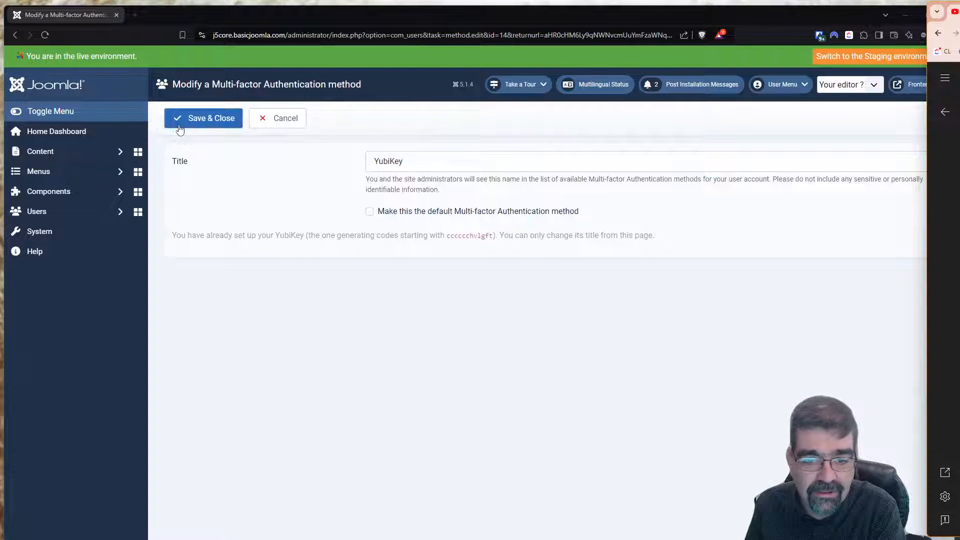
- Copy the YubiKey identification prefix, then save the method and the user profile
drag(447, 235, 494, 240)
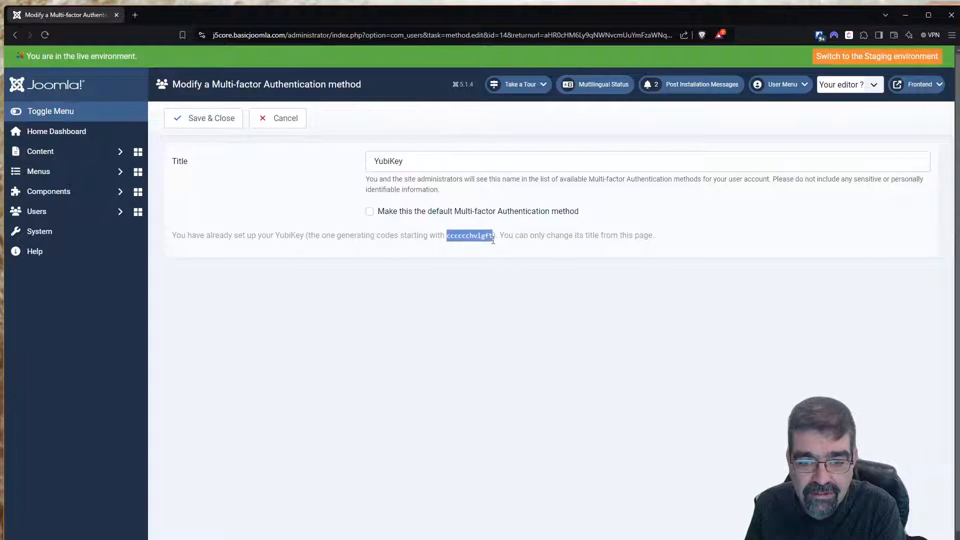
right_click(481, 236)
click(510, 250)
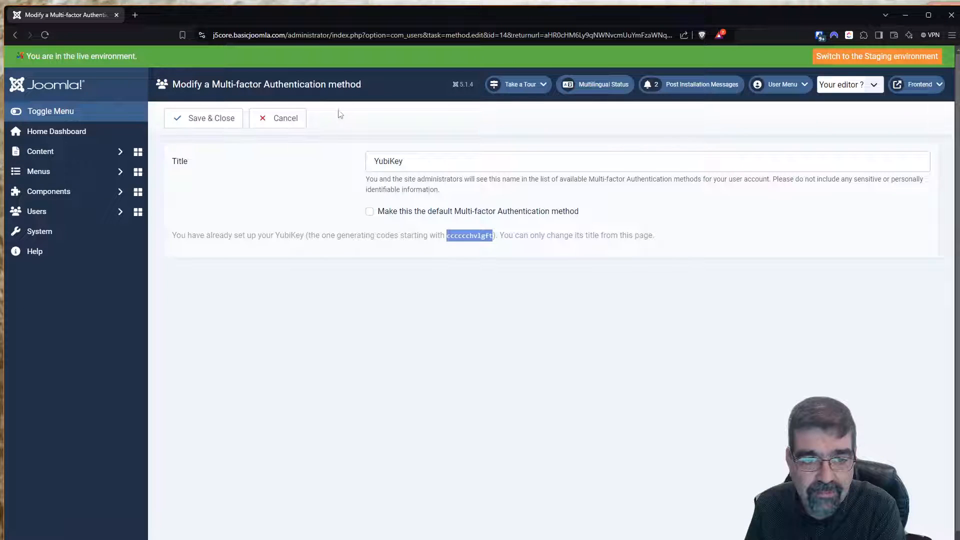
click(228, 125)
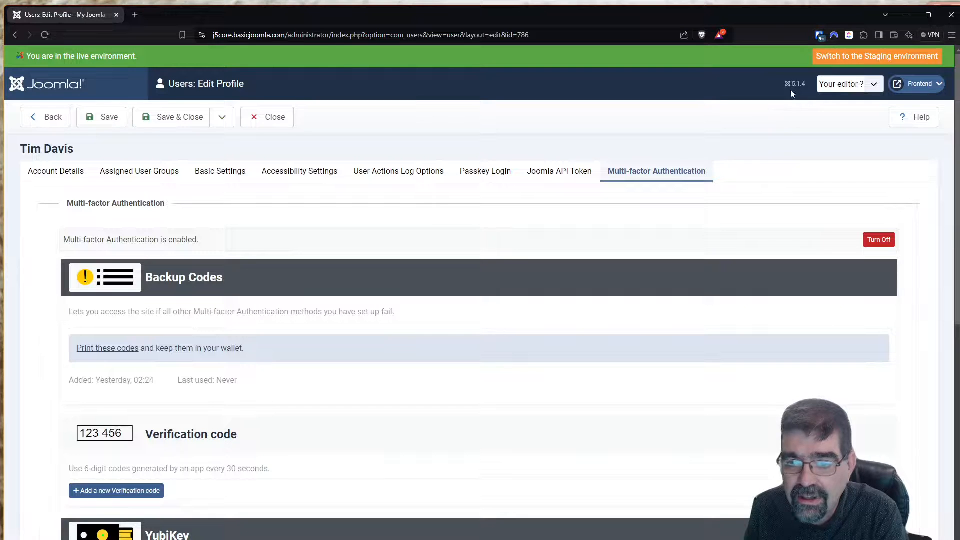
click(171, 117)
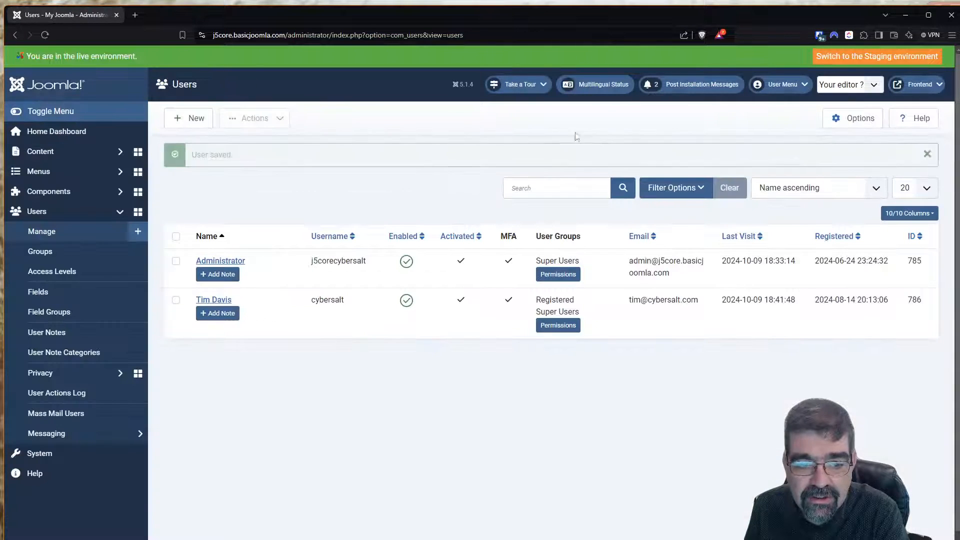
- Log out, sign back in with the autofilled login, and choose YubiKey as the verification method
click(788, 89)
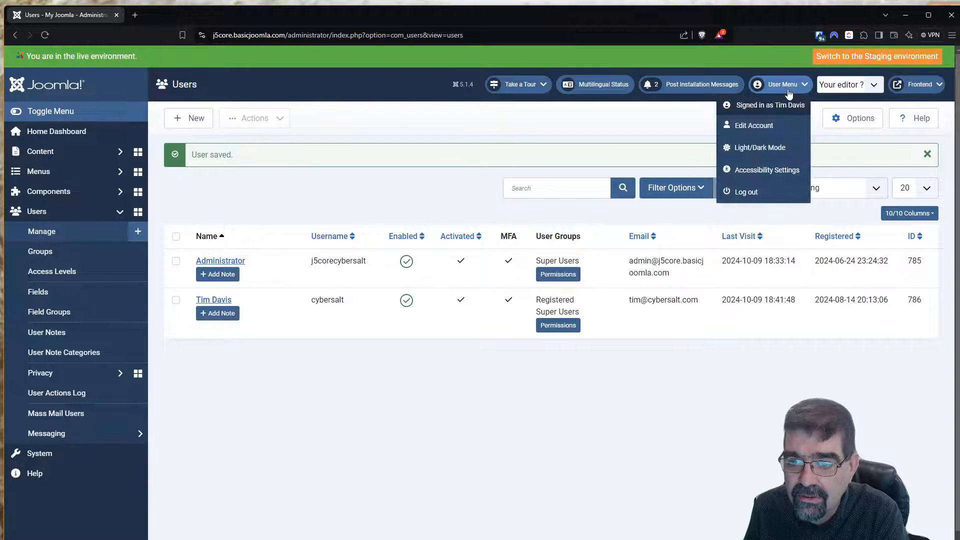
click(771, 191)
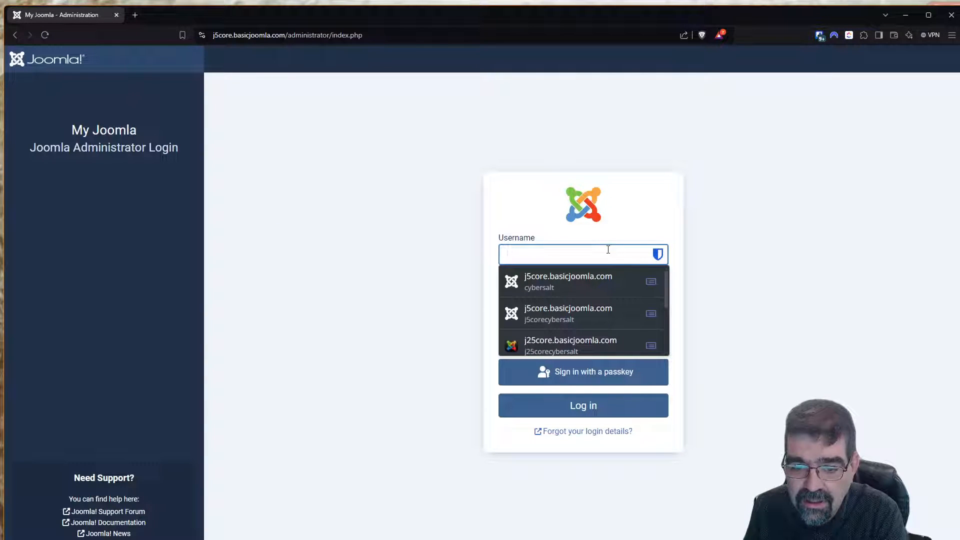
click(592, 278)
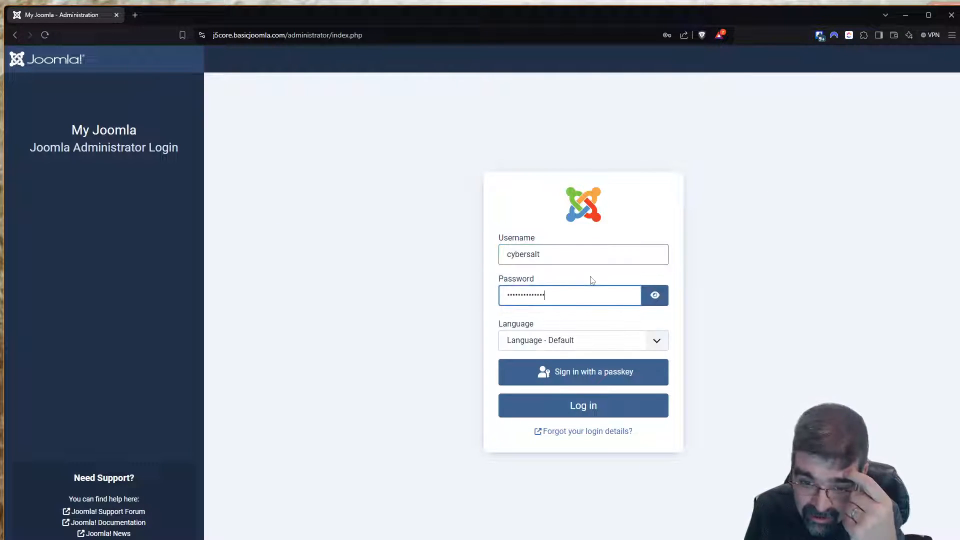
click(586, 409)
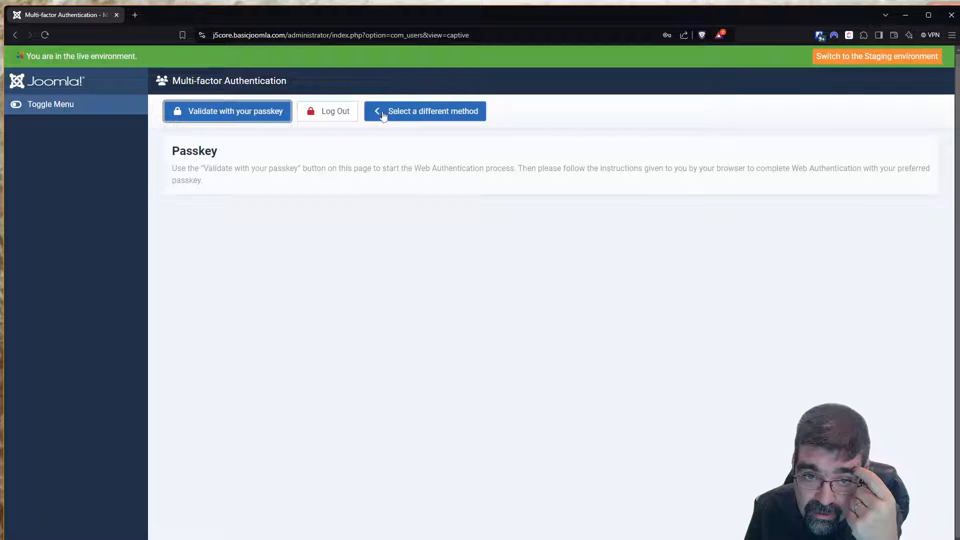
click(399, 114)
click(197, 210)
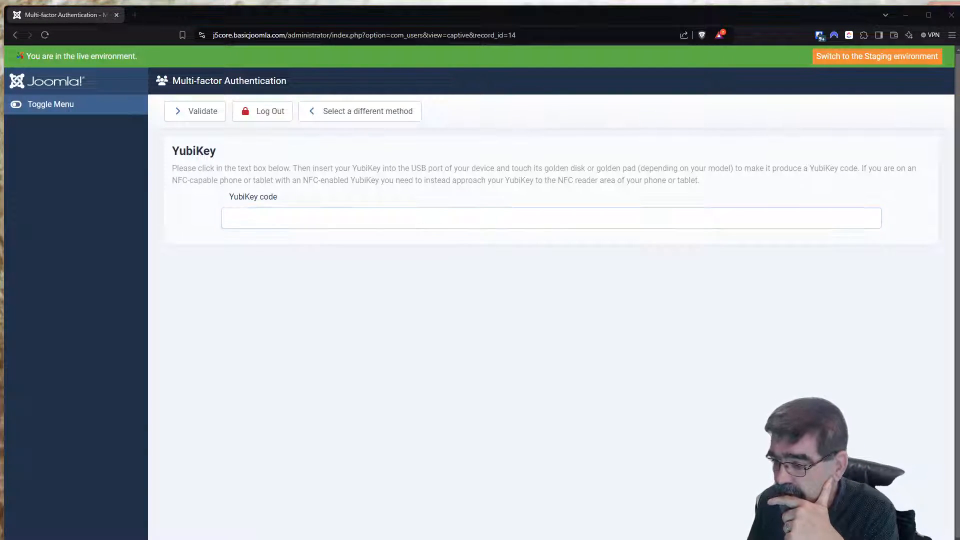
key(alt+Tab)
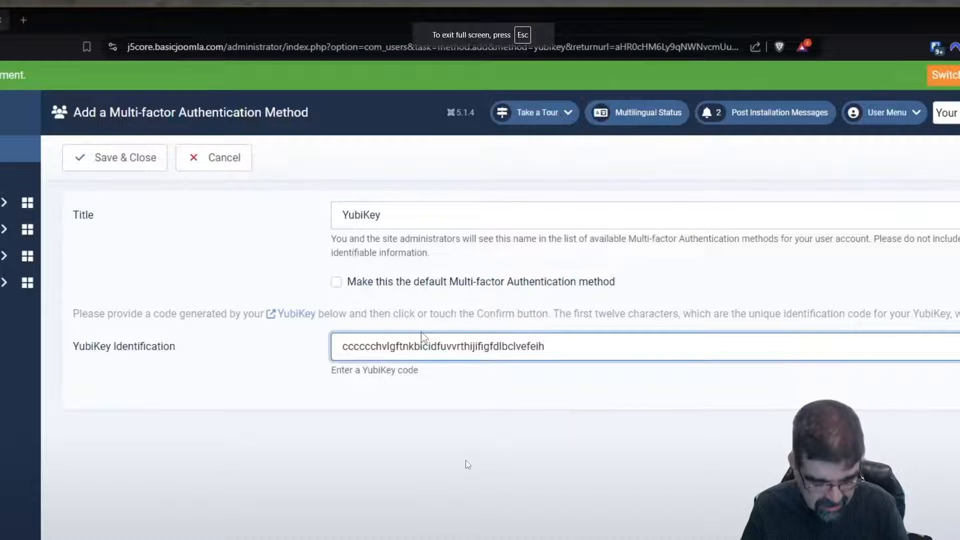
key(alt+Tab)
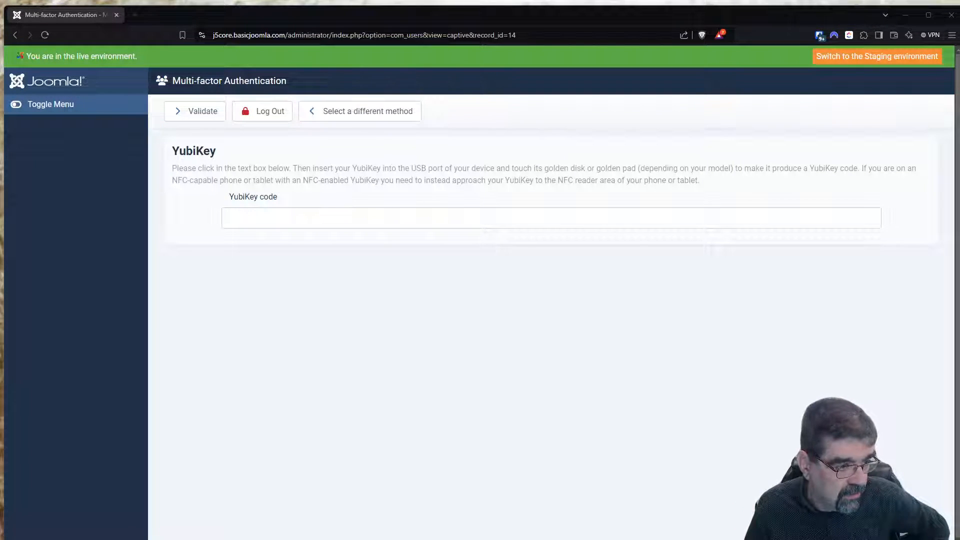
- Fill the YubiKey code field with a code generated by the YubiKey and submit it for validation
click(244, 215)
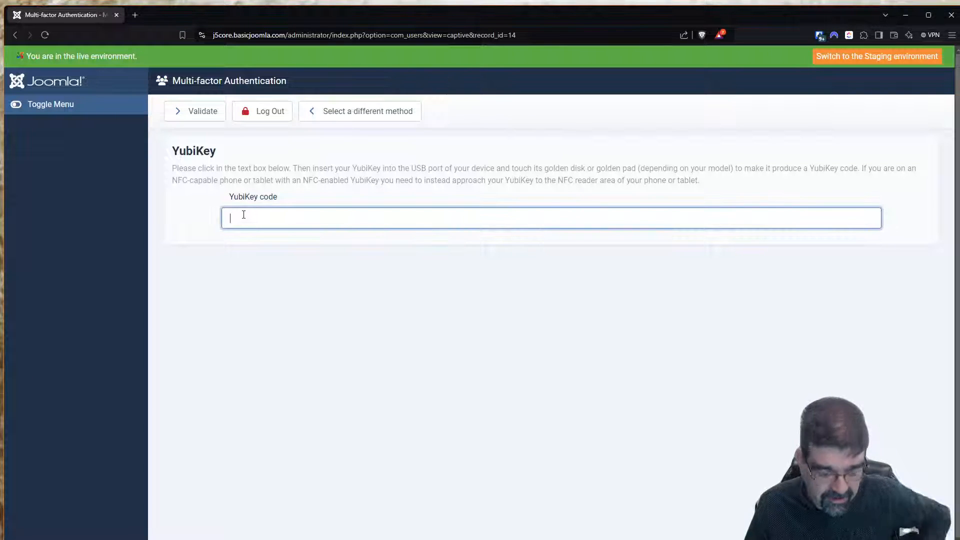
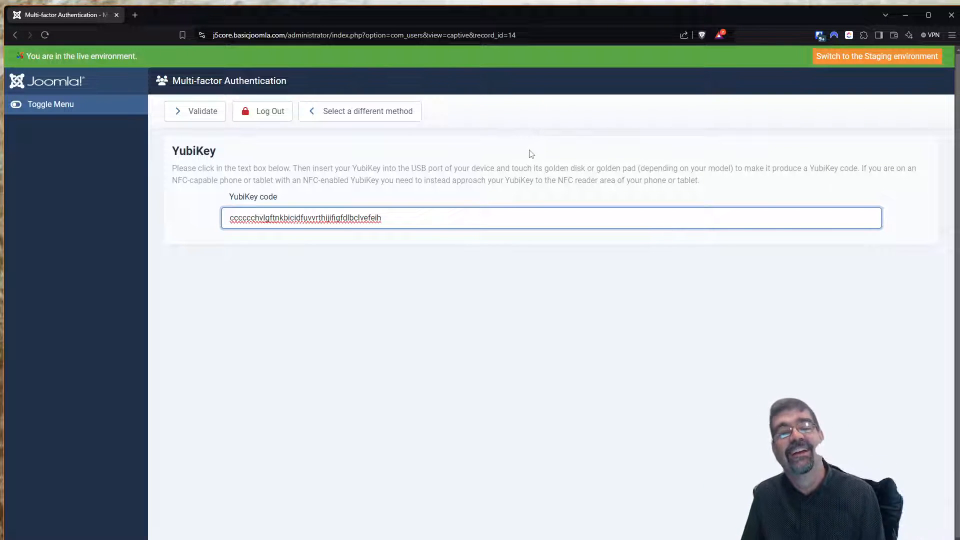
key(Return)
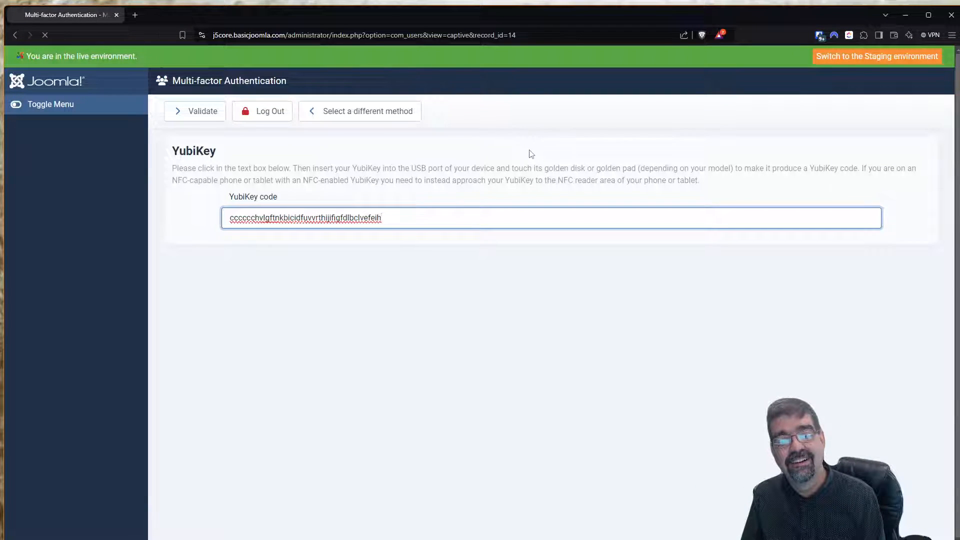
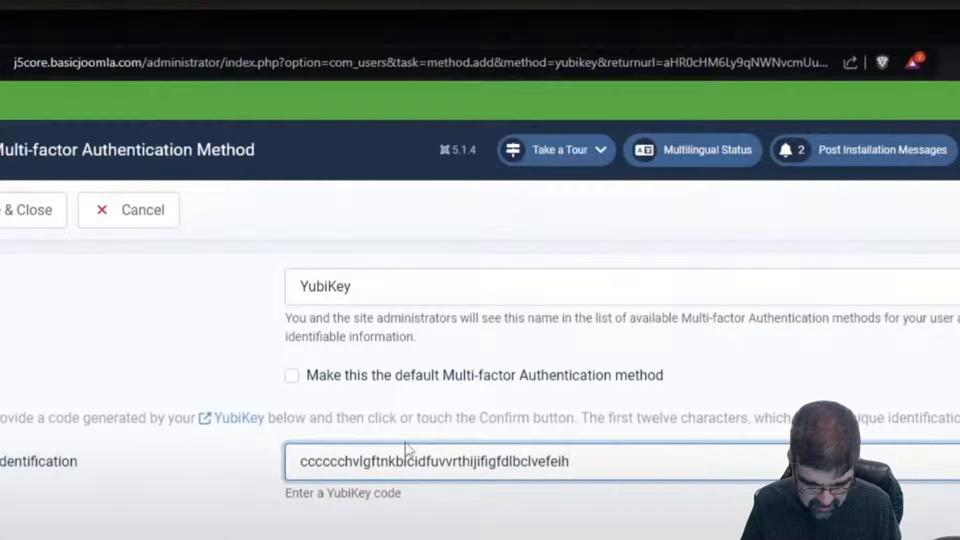
- Capture a screenshot of the screen region around the YubiKey code
key(super)
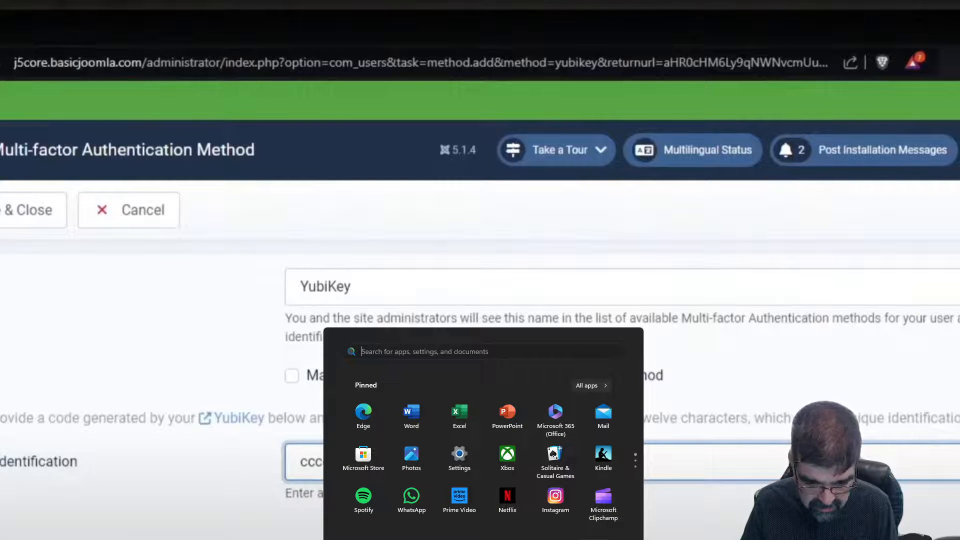
key(Escape)
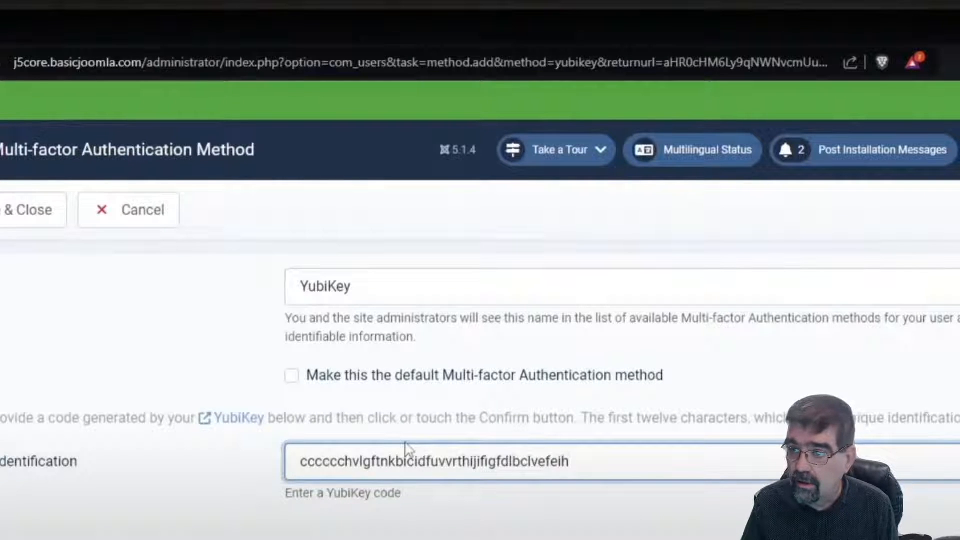
key(super+shift+s)
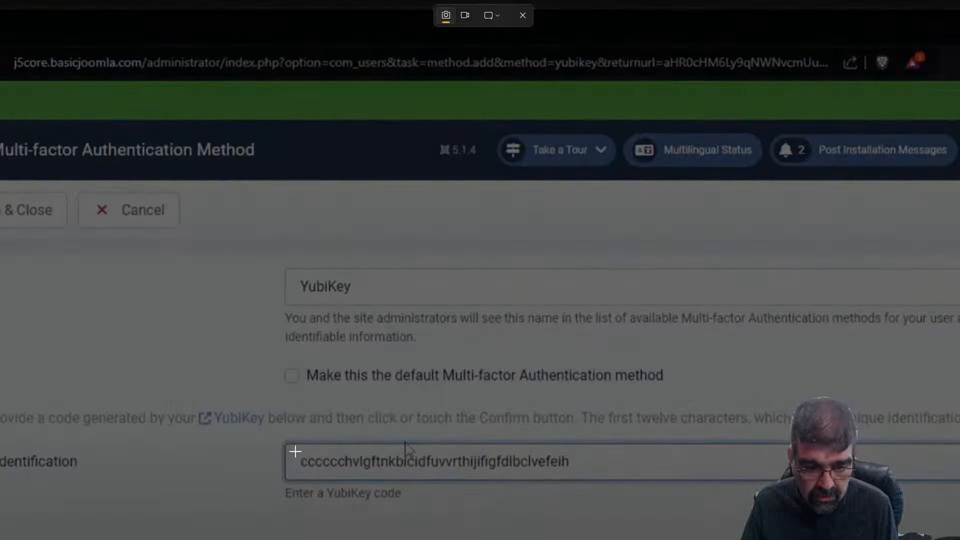
drag(293, 451, 578, 473)
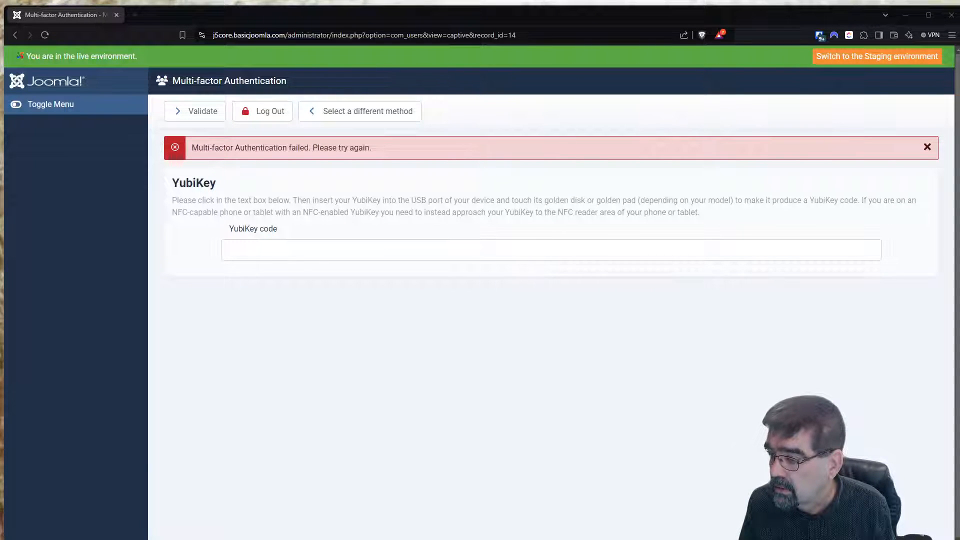
key(alt+Tab)
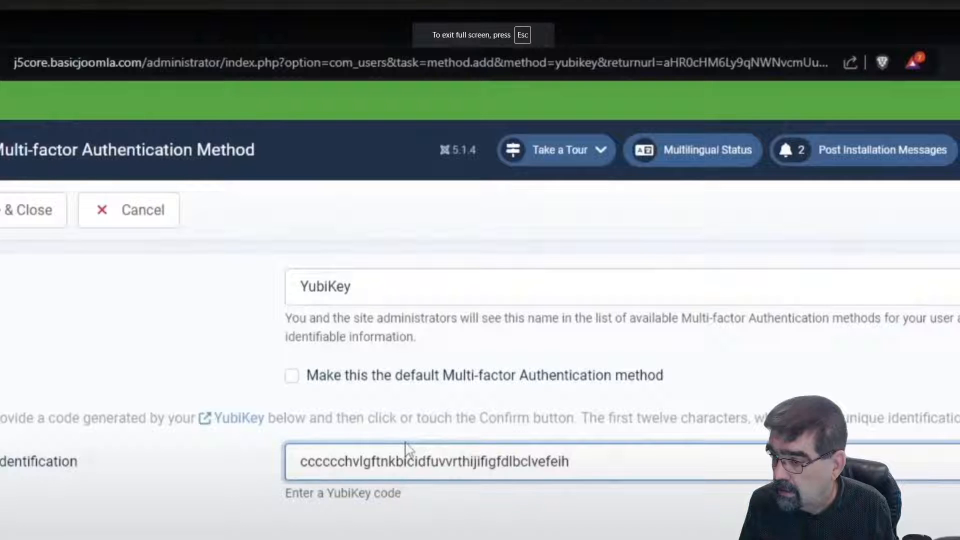
key(alt+Tab)
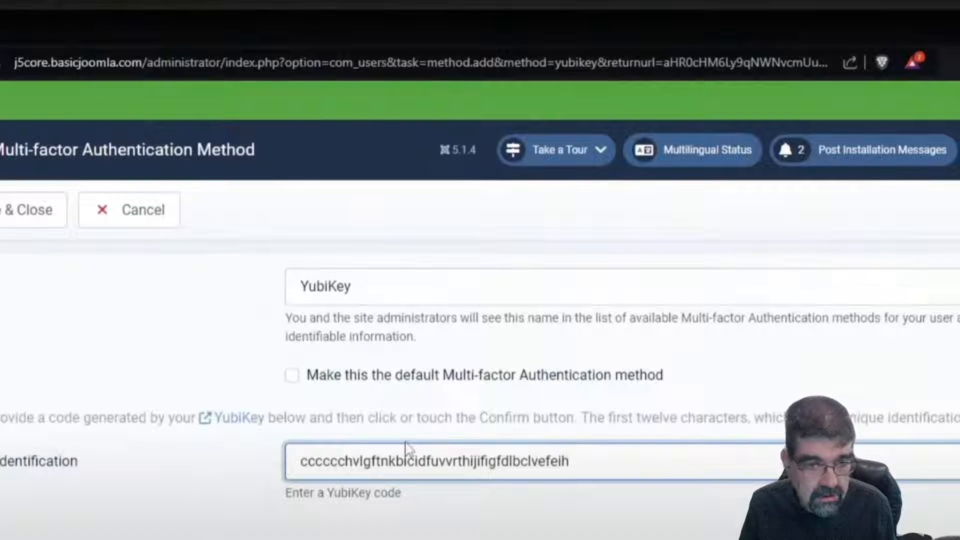
key(super+shift+s)
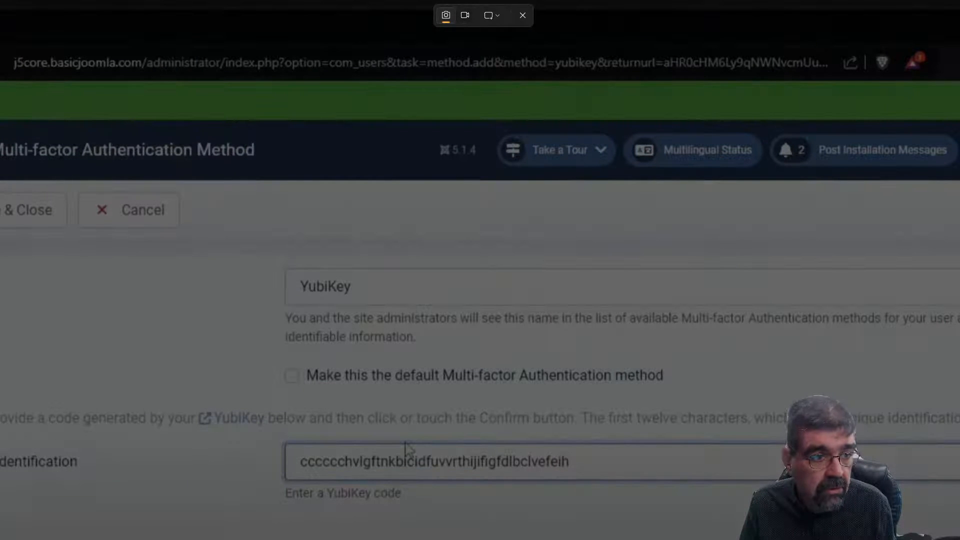
drag(1, 80, 700, 426)
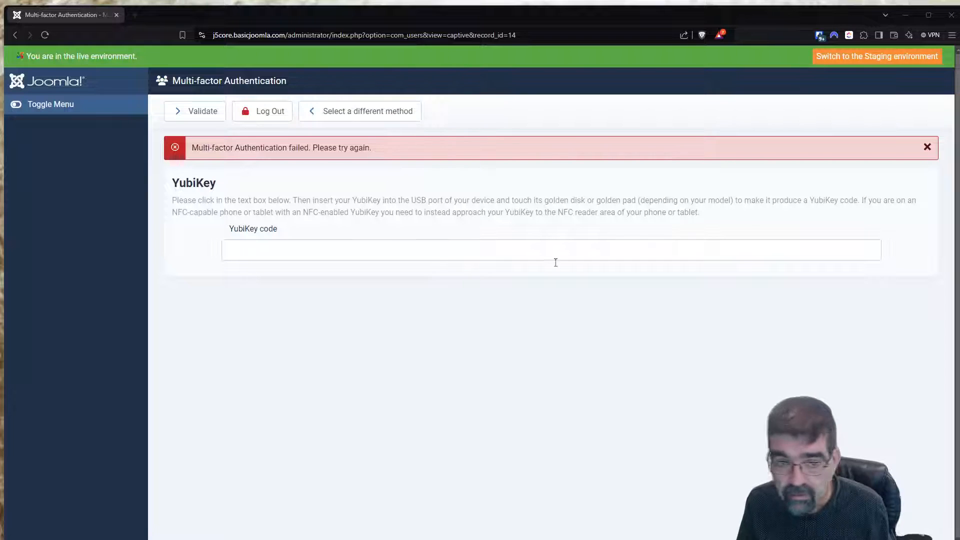
click(333, 256)
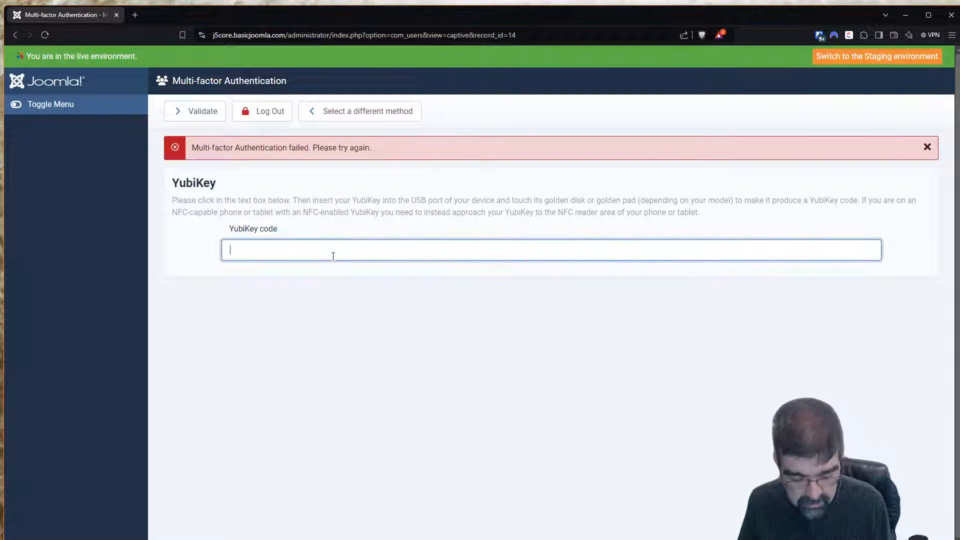
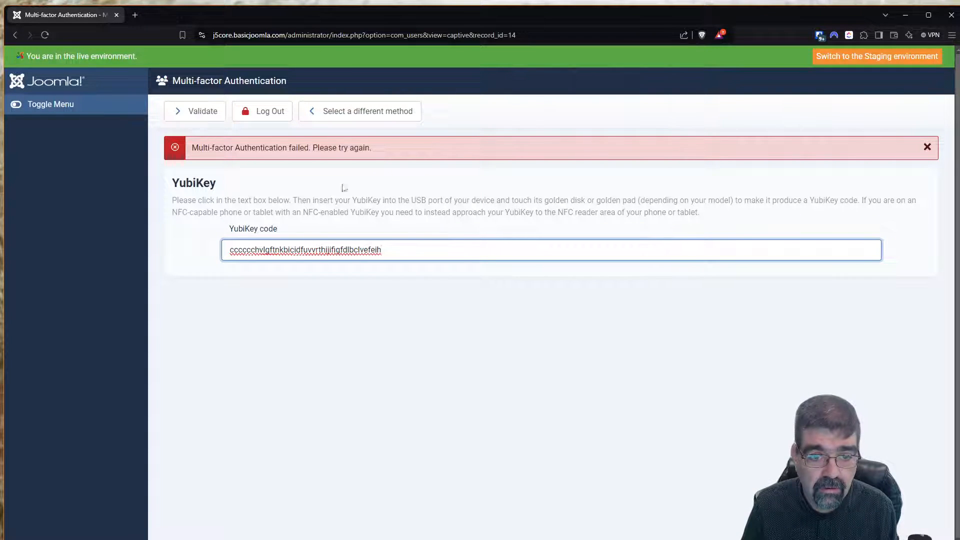
click(209, 112)
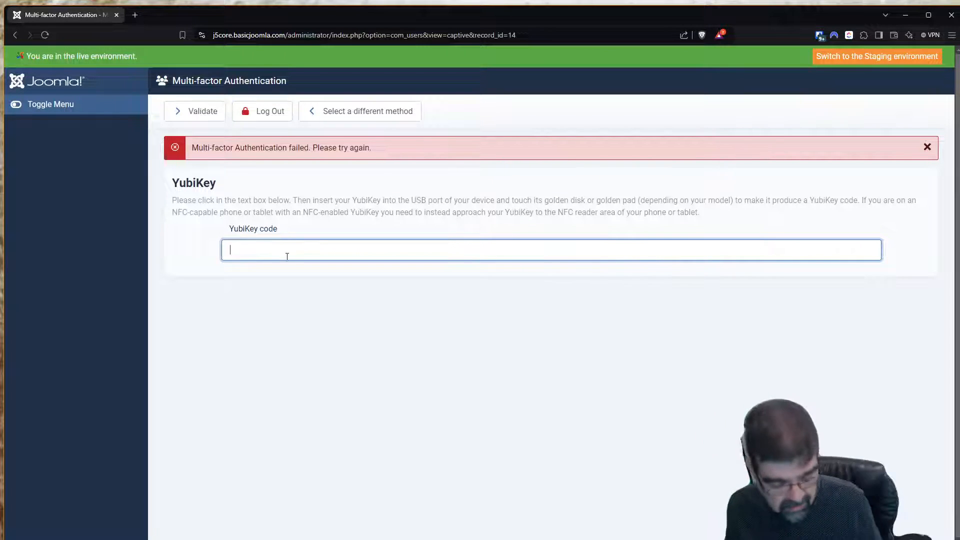
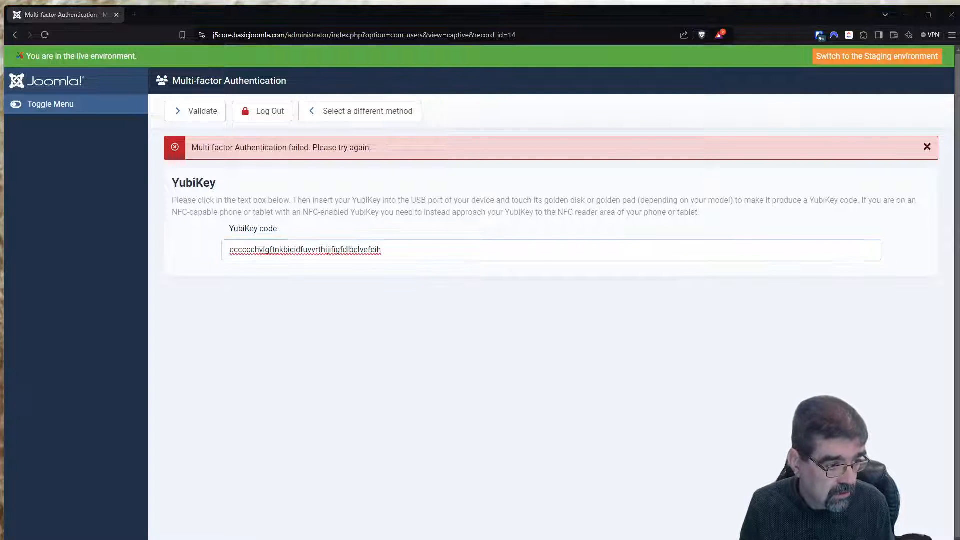
click(472, 247)
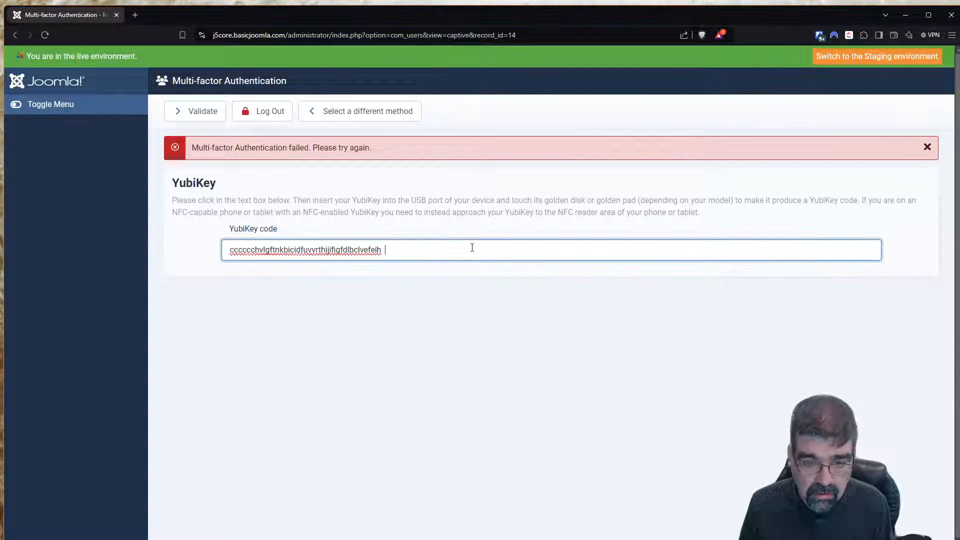
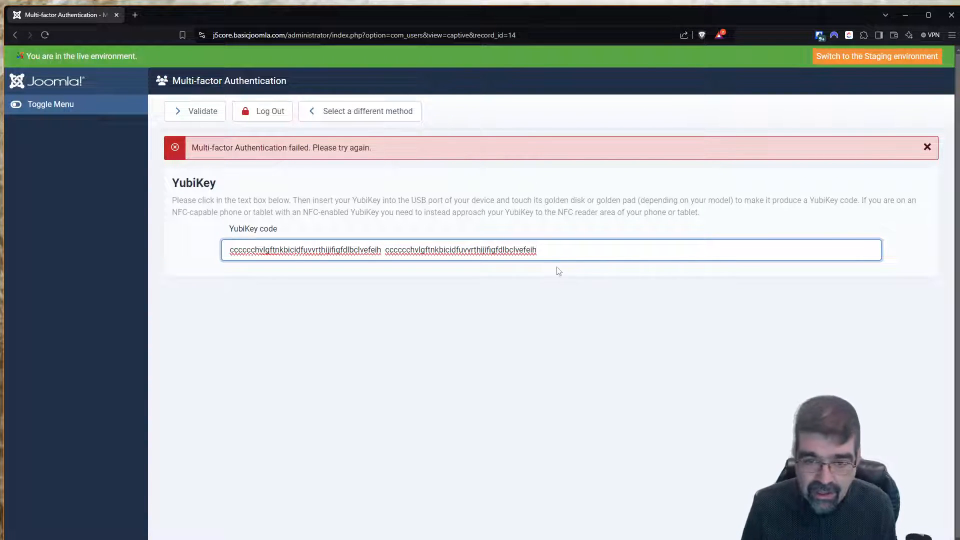
key(ctrl+a)
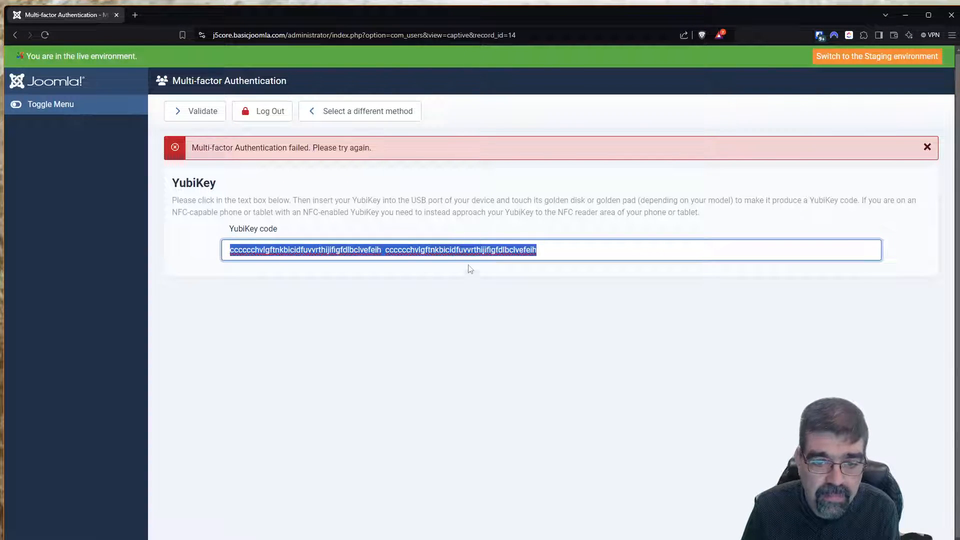
click(582, 264)
click(573, 254)
key(ctrl+a)
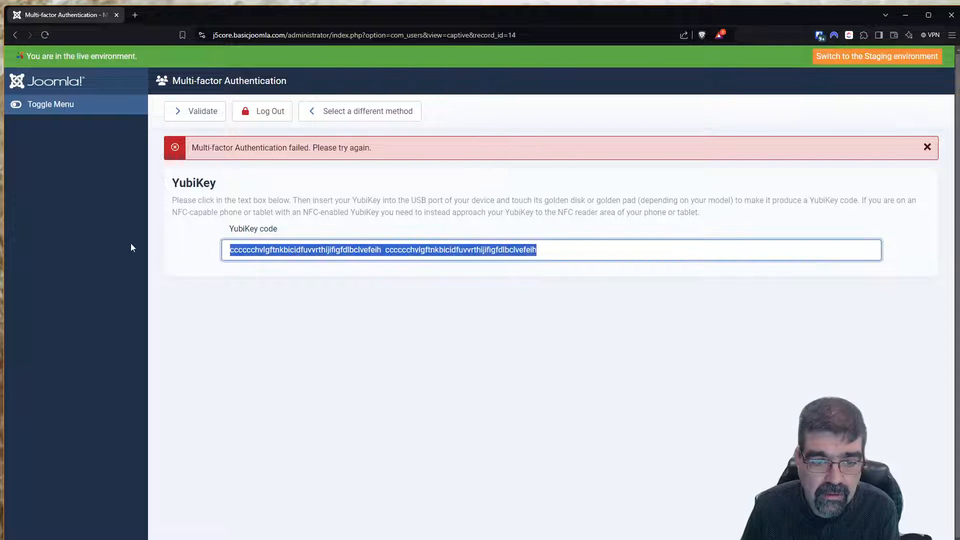
key(BackSpace)
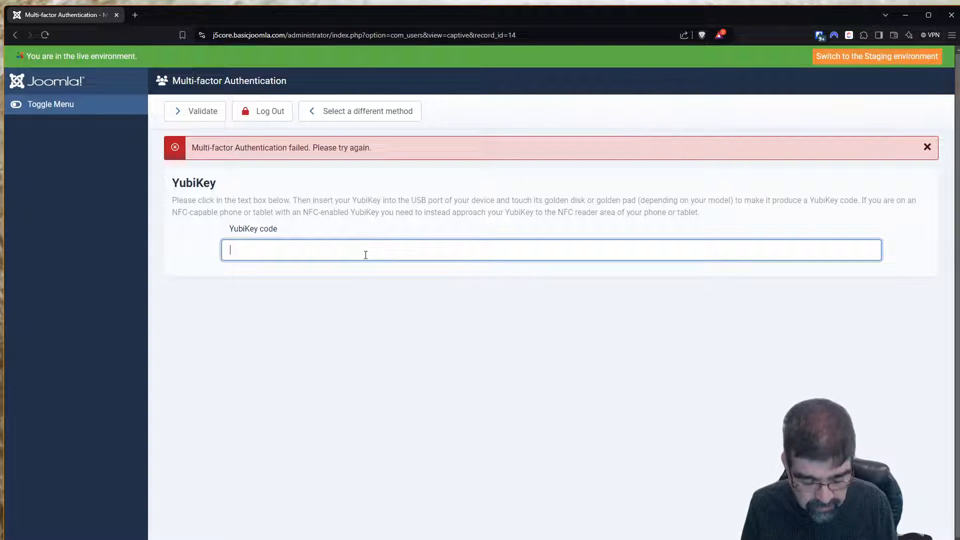
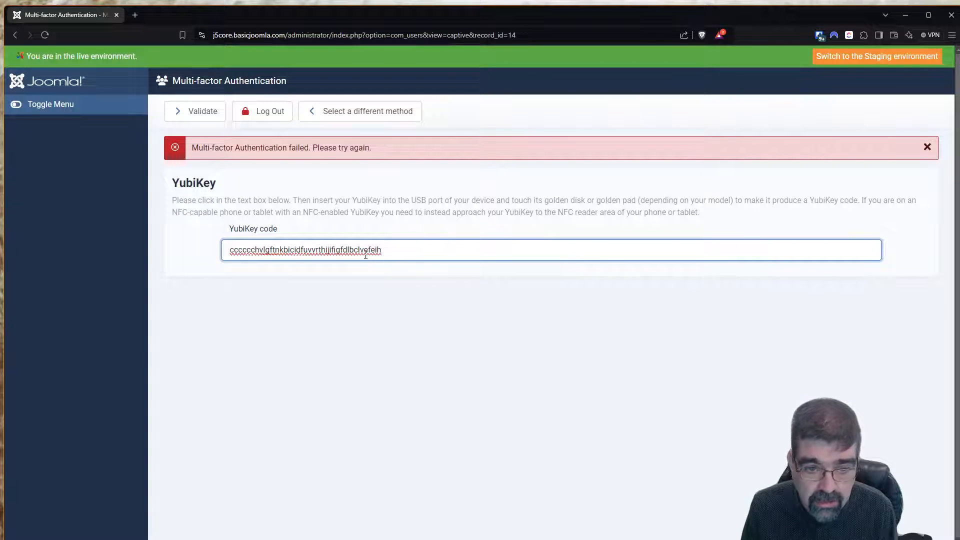
key(Return)
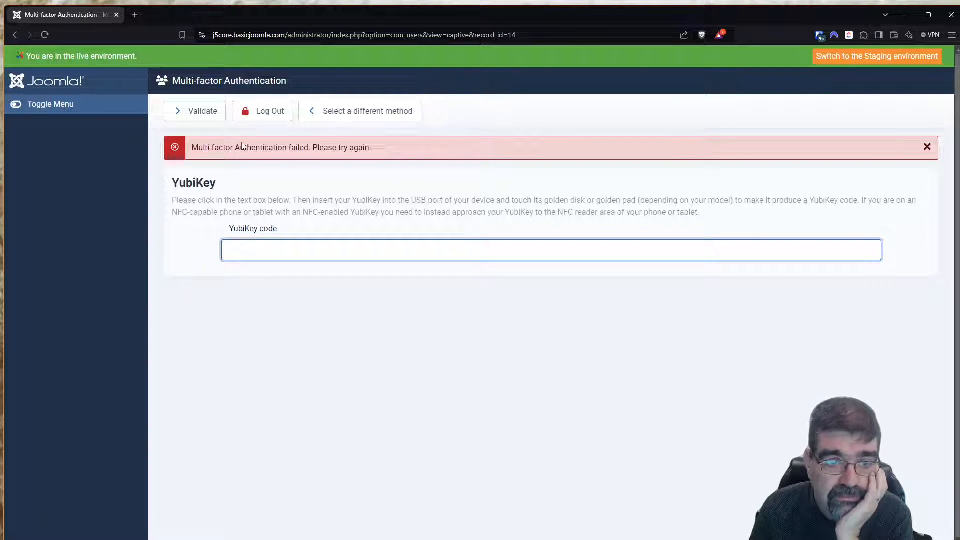
- Switch back to YubiKey verification and submit a freshly generated YubiKey code
click(334, 115)
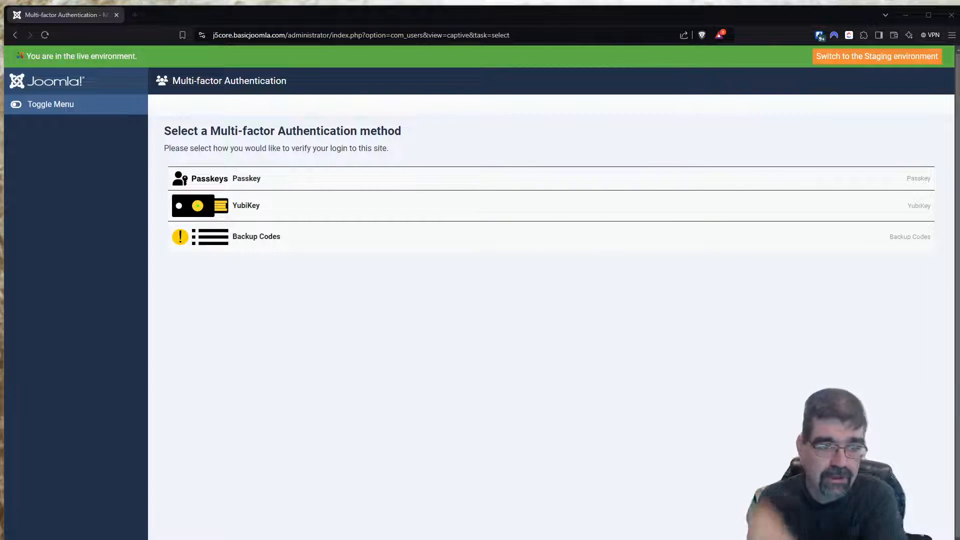
click(15, 35)
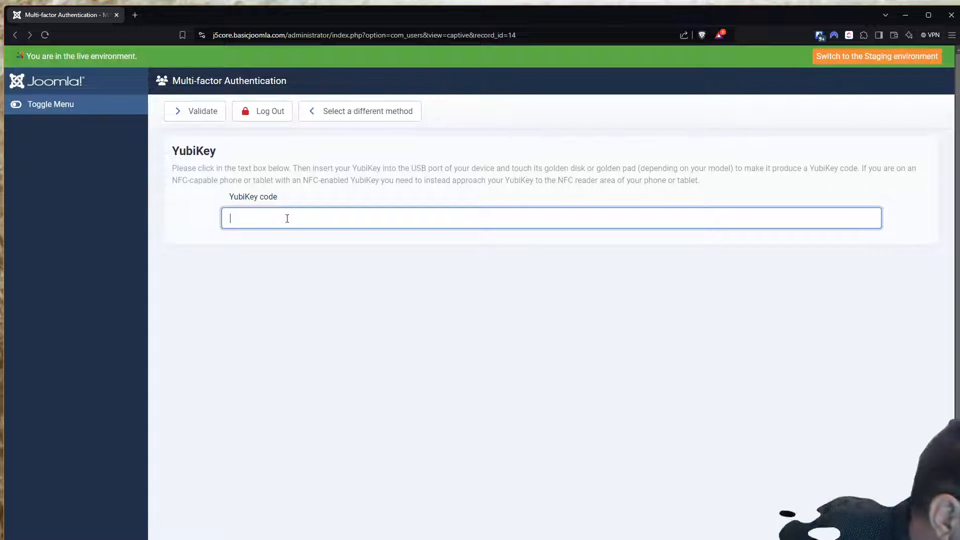
key(Return)
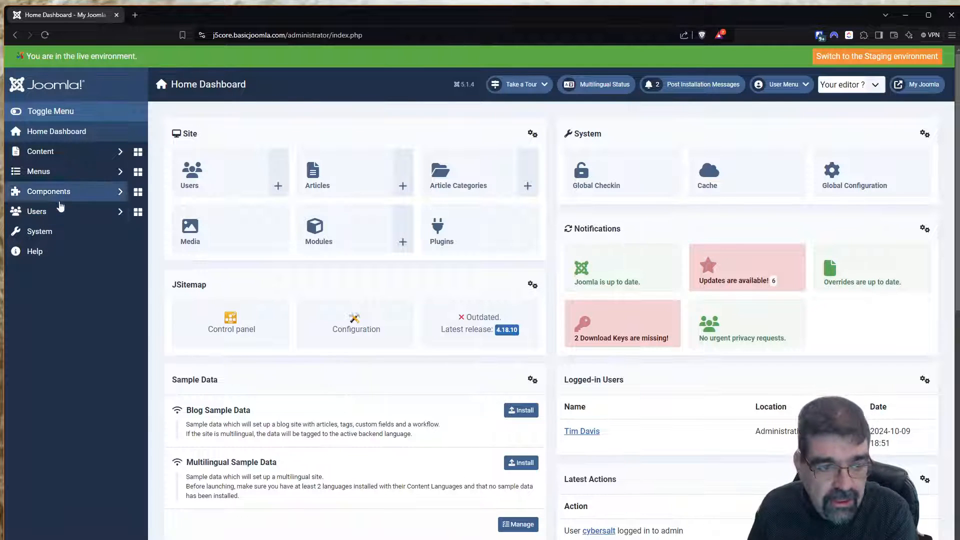
- Open the second user's profile from Users > Manage and scroll down its multi-factor methods to Code by Email
click(60, 199)
click(60, 197)
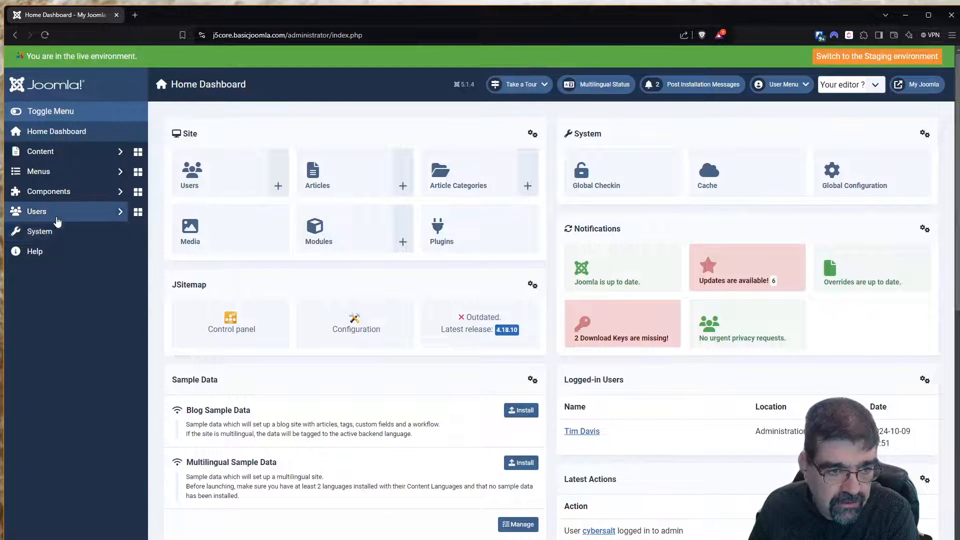
click(58, 214)
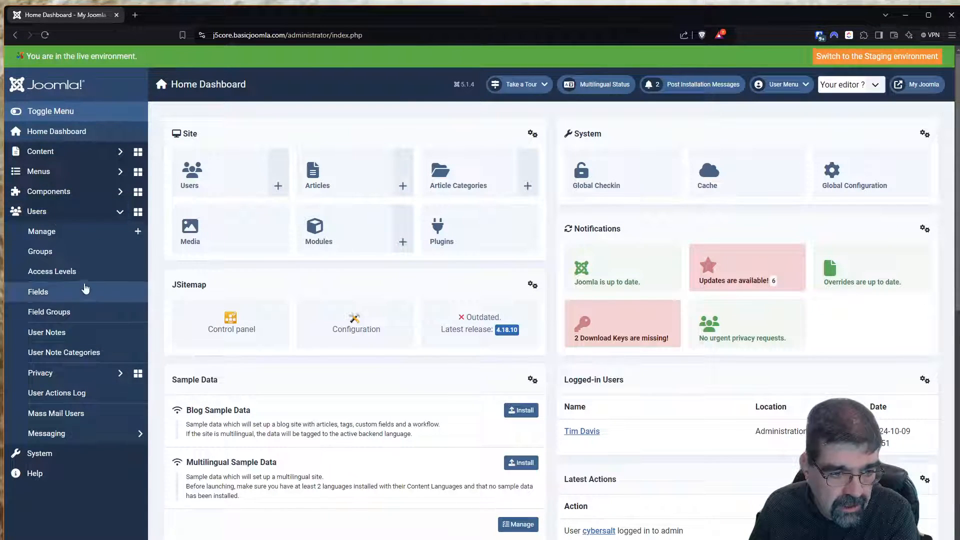
click(82, 240)
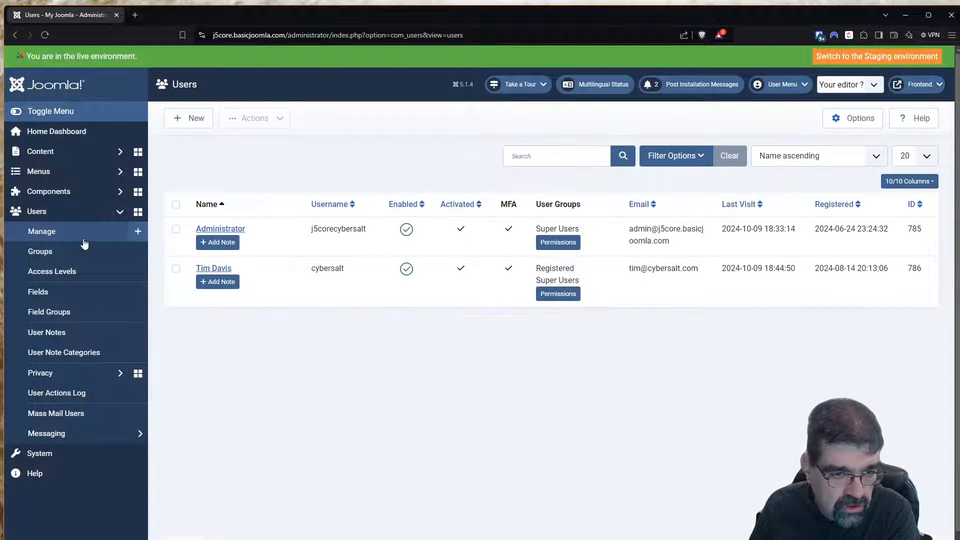
click(210, 269)
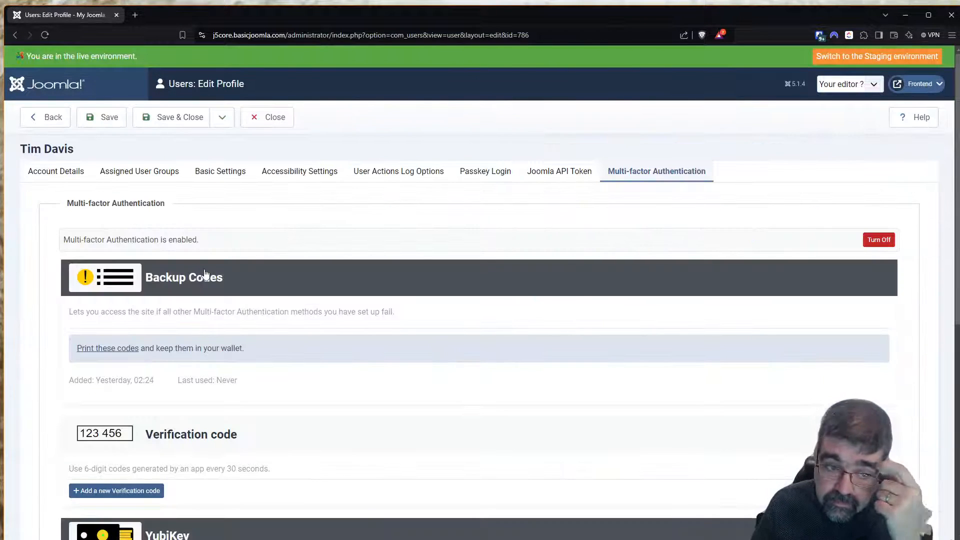
scroll(203, 274, down, 2)
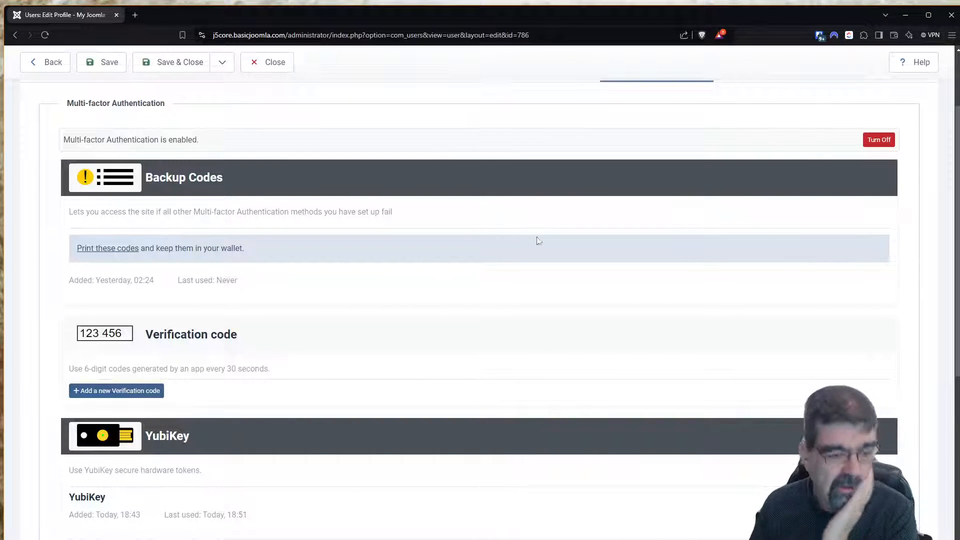
scroll(382, 153, down, 3)
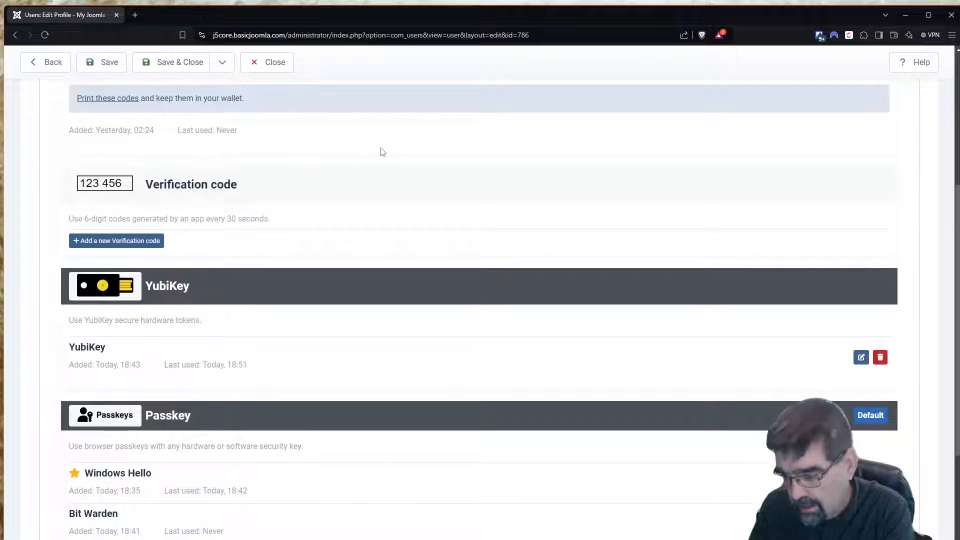
scroll(383, 158, down, 3)
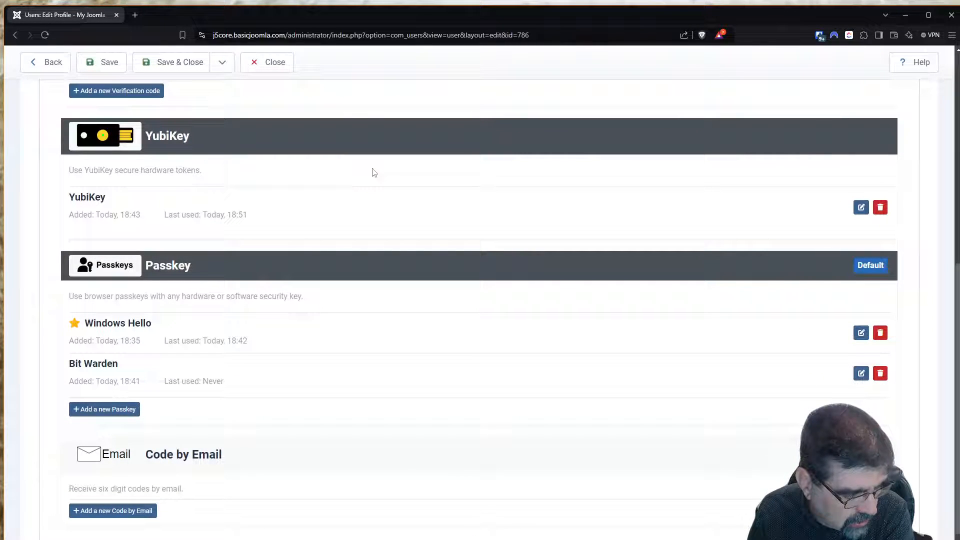
scroll(374, 172, down, 1)
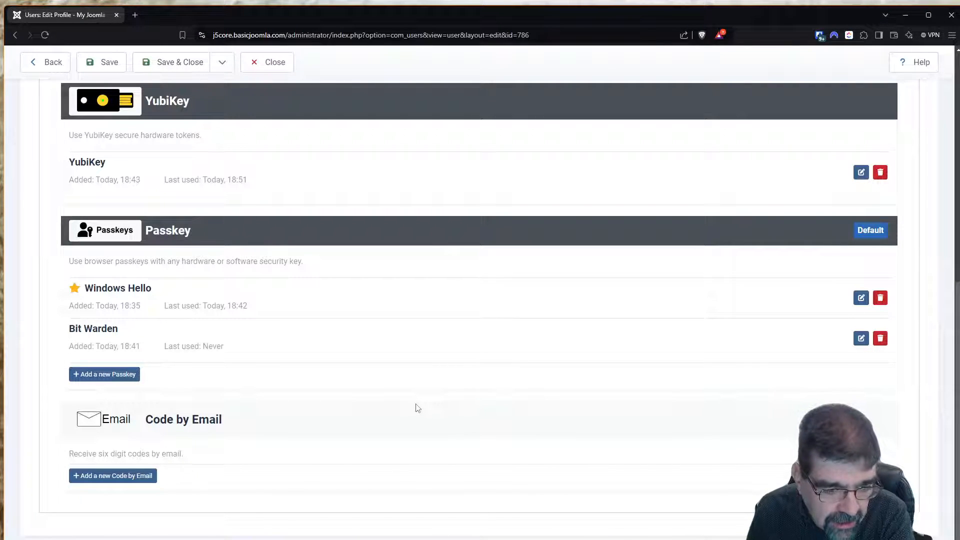
- Add a Code by Email method and paste the six-digit code received by email into Authentication Code
click(117, 478)
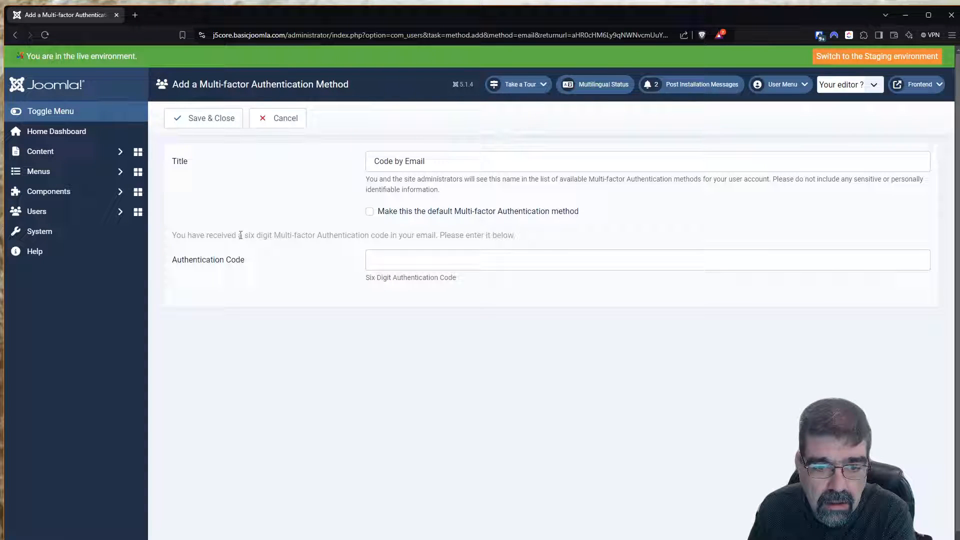
click(204, 124)
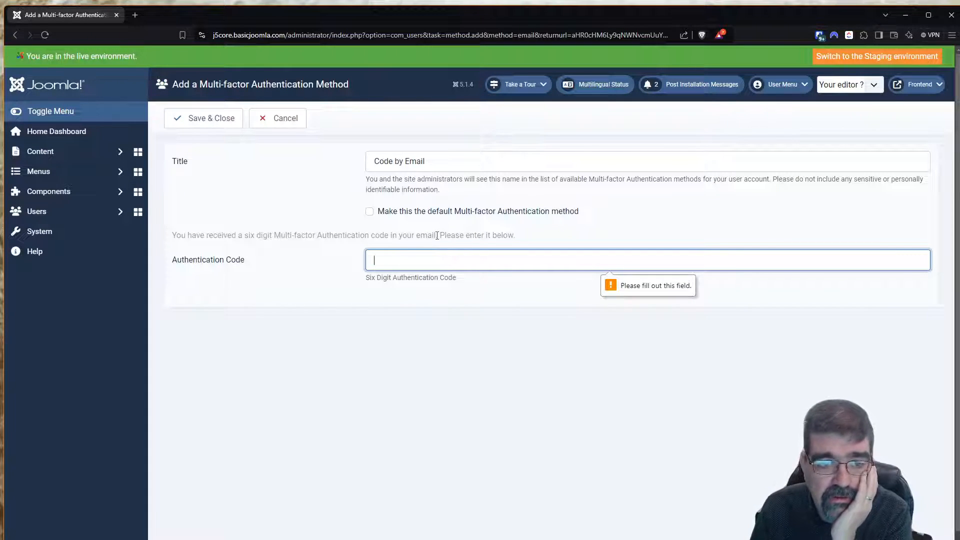
click(134, 16)
drag(179, 17, 179, 0)
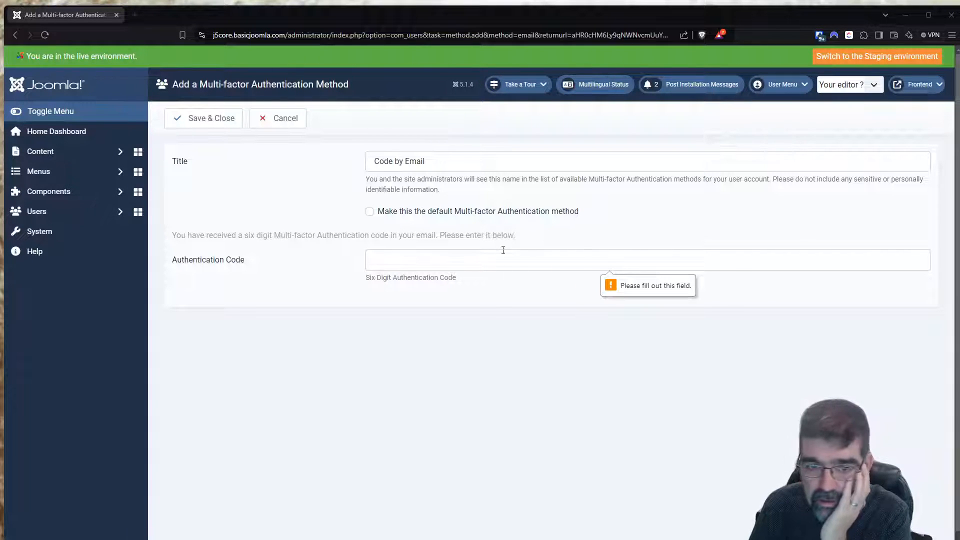
click(483, 258)
key(ctrl+v)
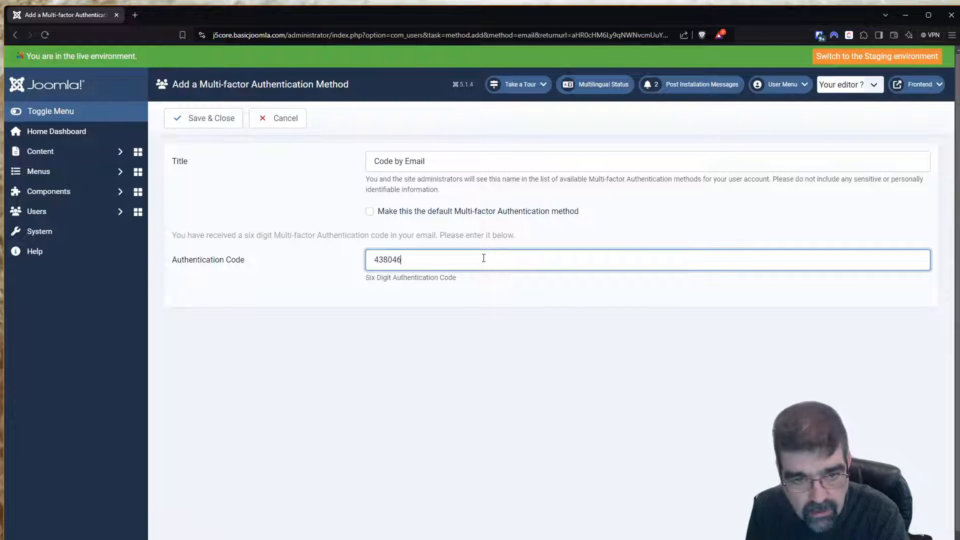
- Save the Code by Email method, confirm it is listed, then save and close the user profile
click(215, 118)
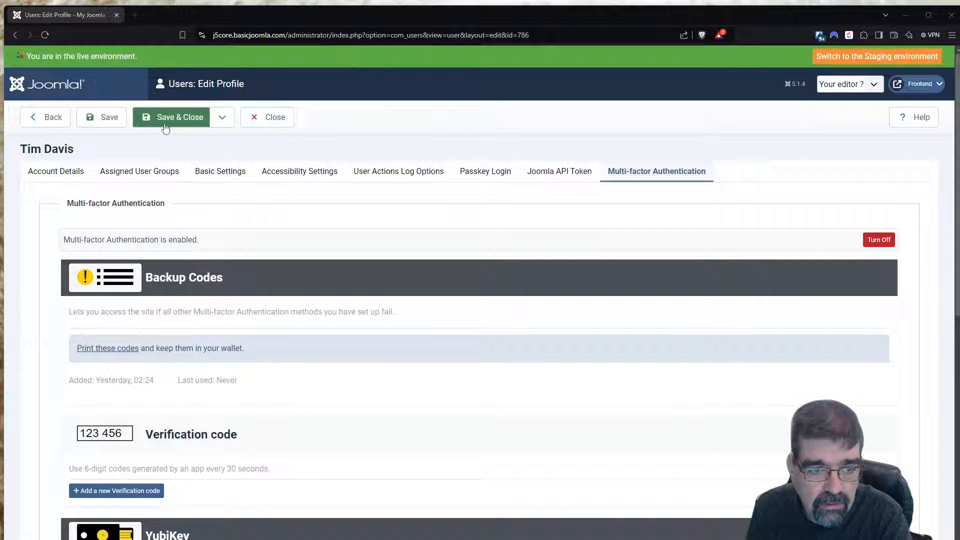
scroll(470, 302, down, 3)
scroll(470, 295, down, 3)
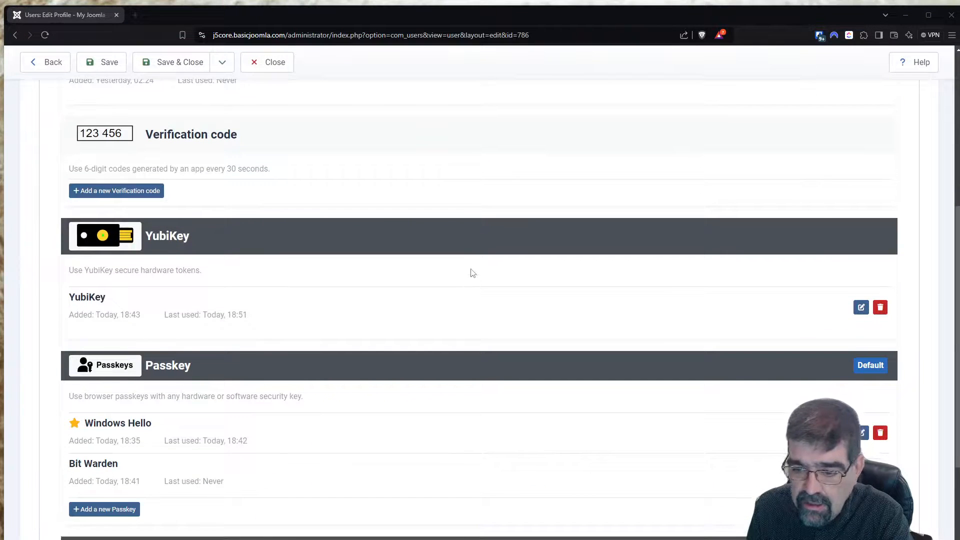
scroll(467, 301, down, 3)
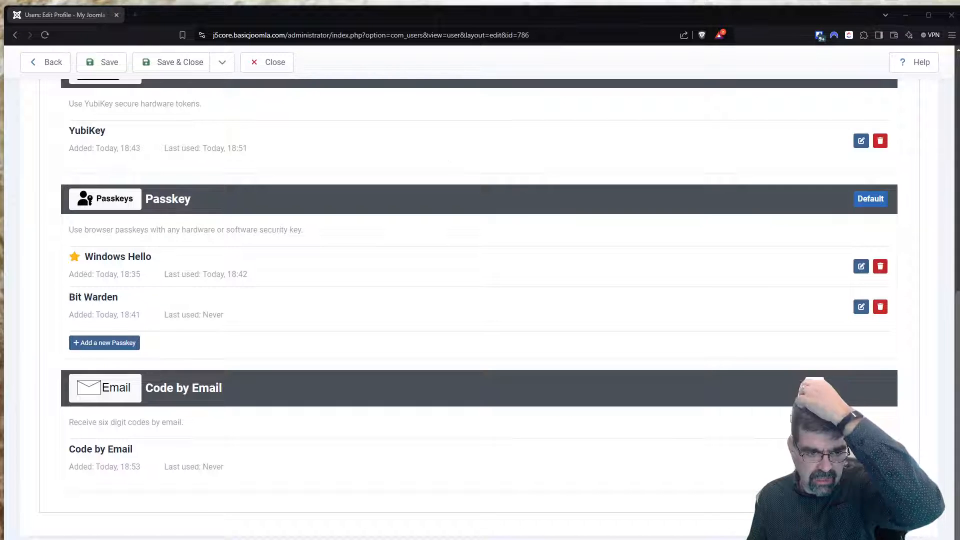
click(164, 62)
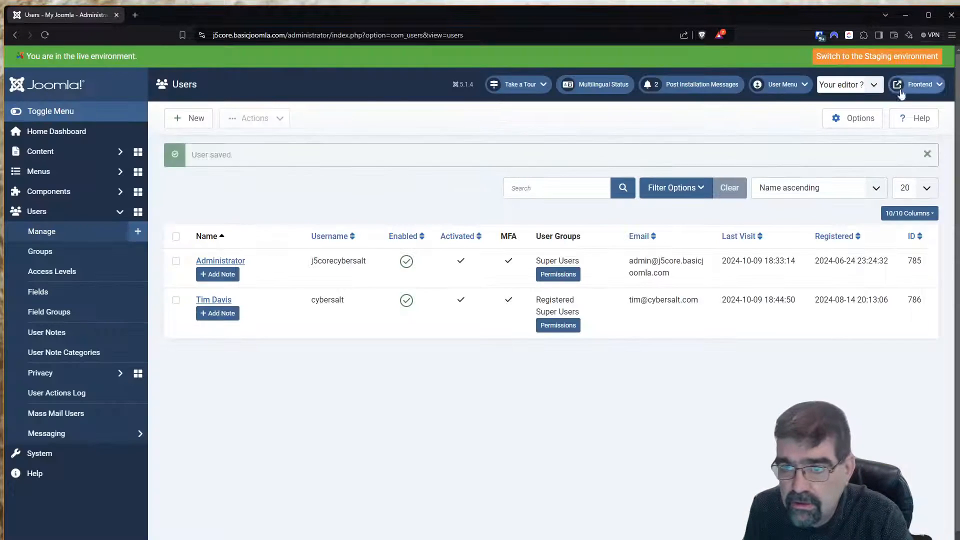
- Log out of the administrator area from the account menu
click(925, 85)
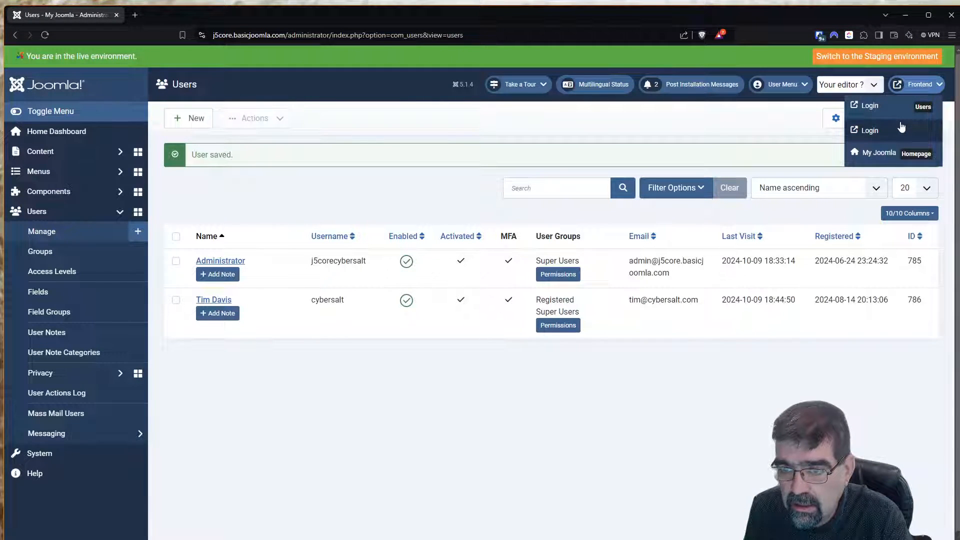
click(782, 84)
click(764, 190)
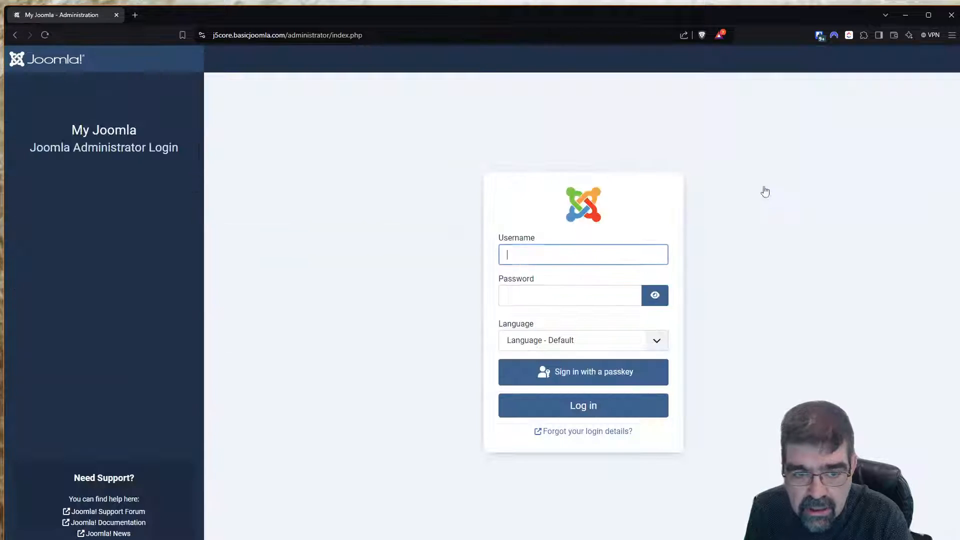
- Log in with the admin username and the Bitwarden-saved password to reach the passkey MFA check
click(583, 253)
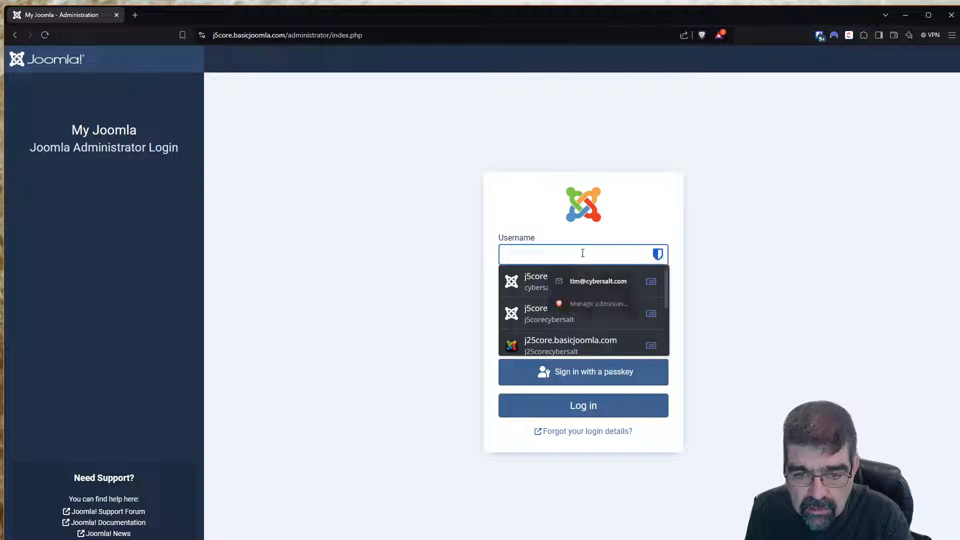
text(cyb)
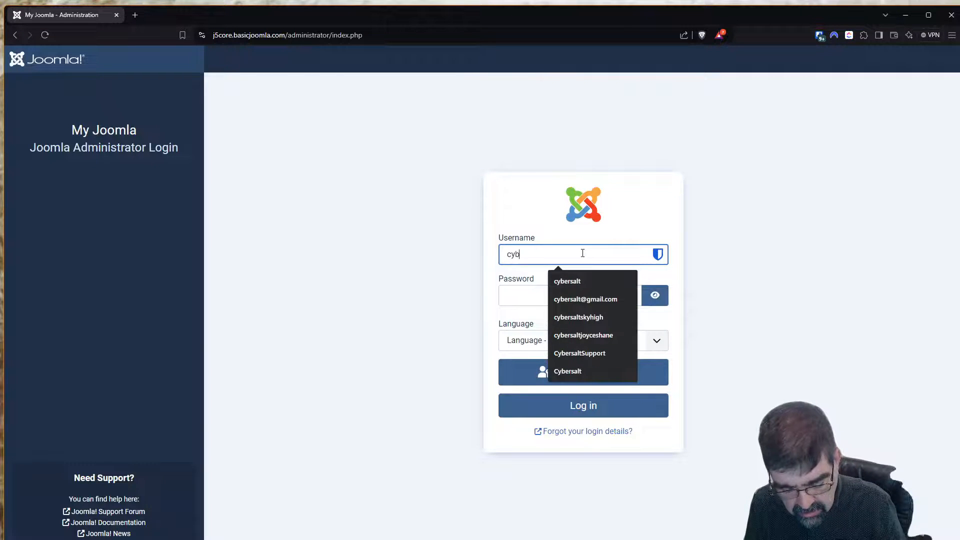
text(ersalt)
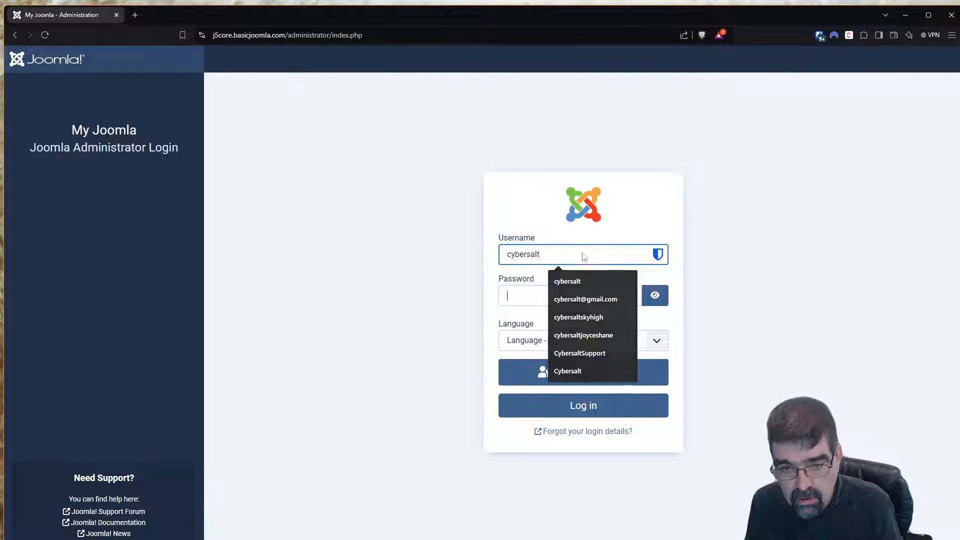
key(Tab)
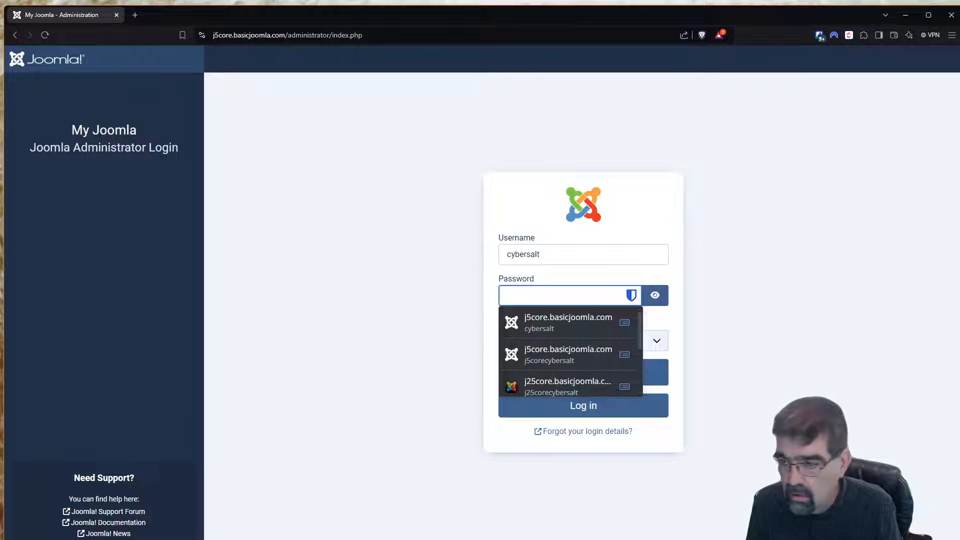
key(alt+Tab)
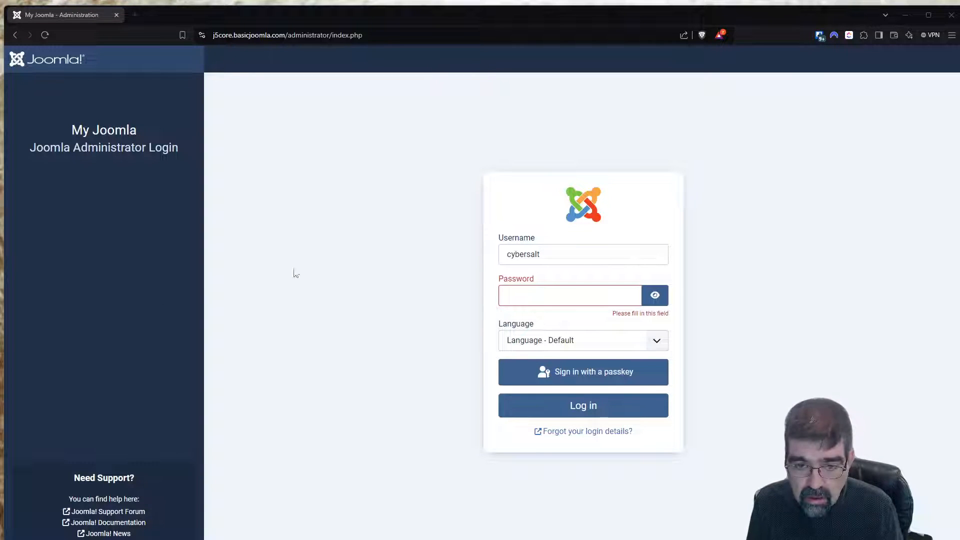
click(517, 291)
click(600, 356)
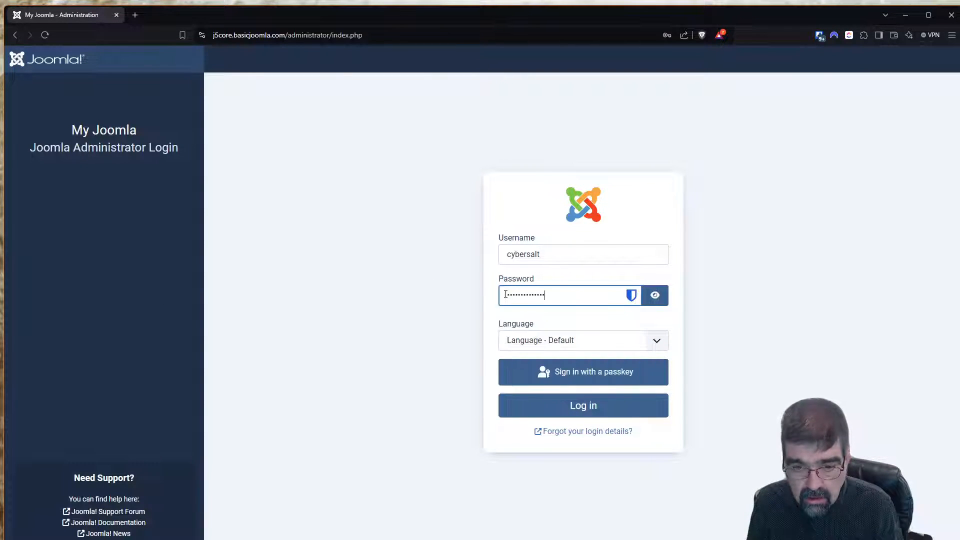
click(632, 409)
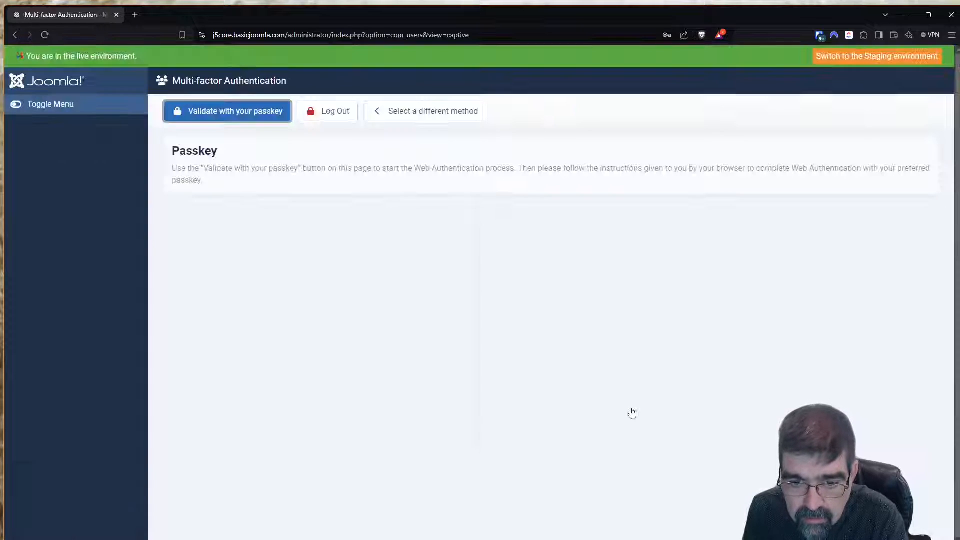
- Pick Code by Email instead of passkey as the login verification method
click(424, 118)
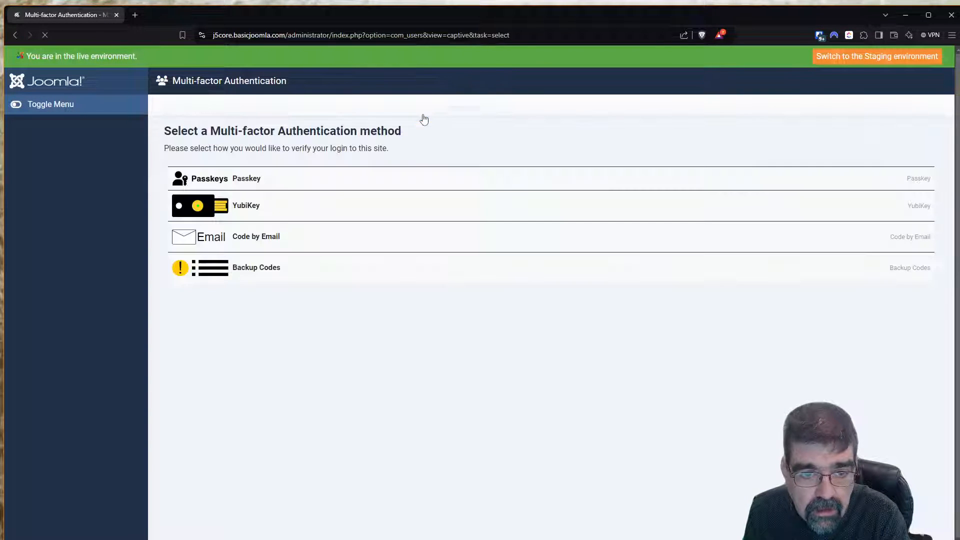
click(233, 244)
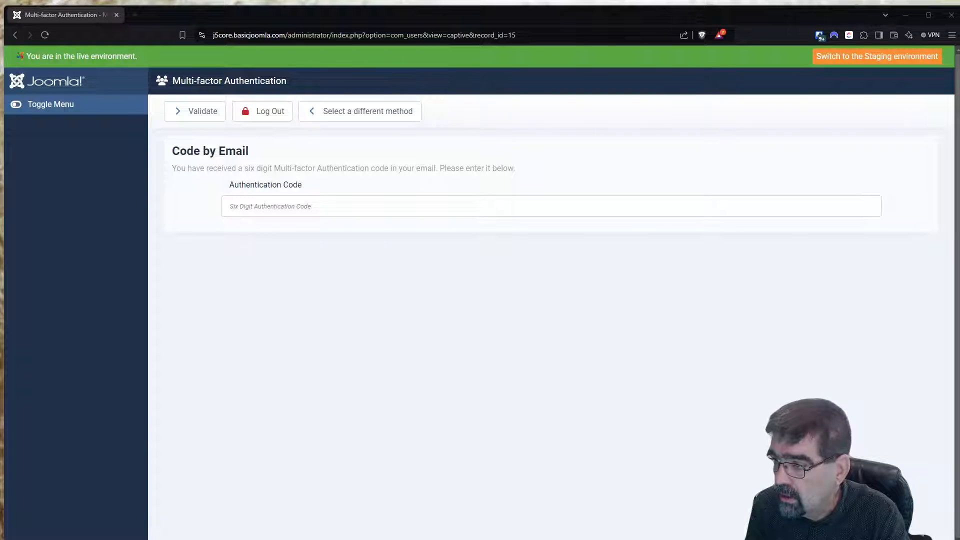
- Paste the emailed six-digit code into Authentication Code and submit it
click(330, 211)
key(ctrl+v)
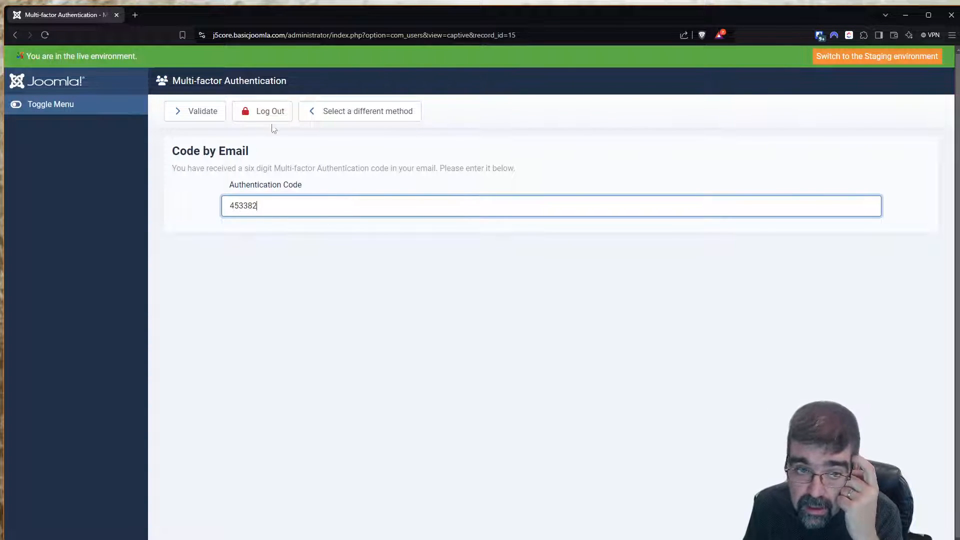
key(Return)
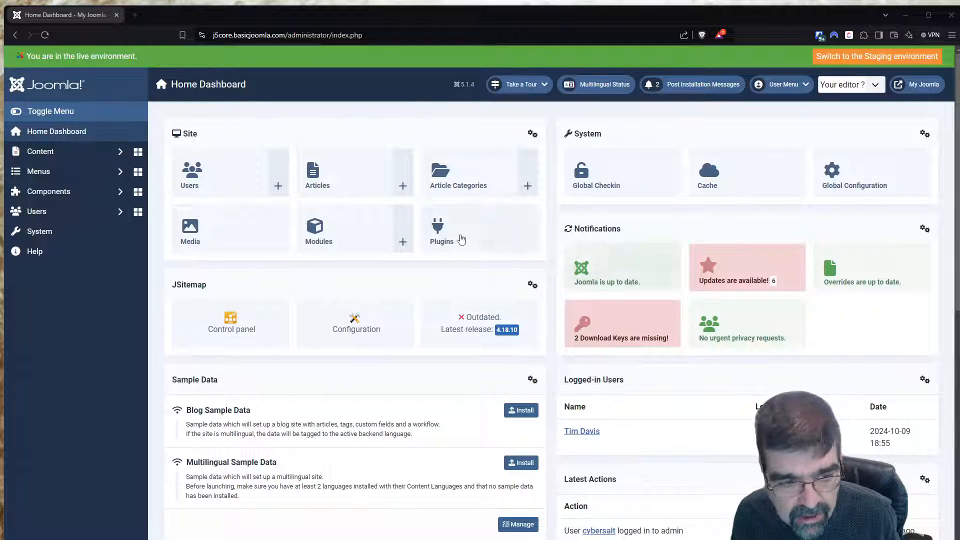
- Open your own user profile from Users > Manage and scroll to the Passkey and Code by Email entries
click(63, 211)
click(61, 233)
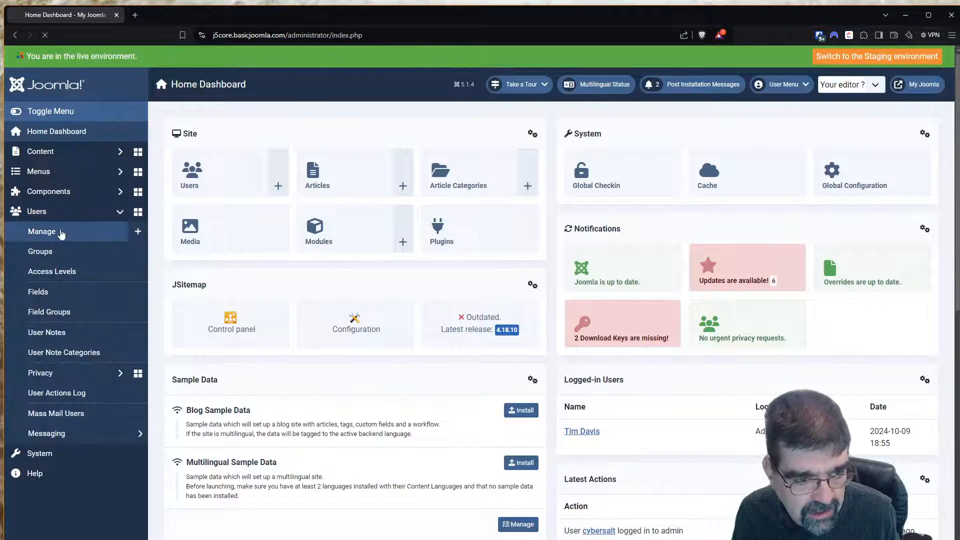
click(216, 270)
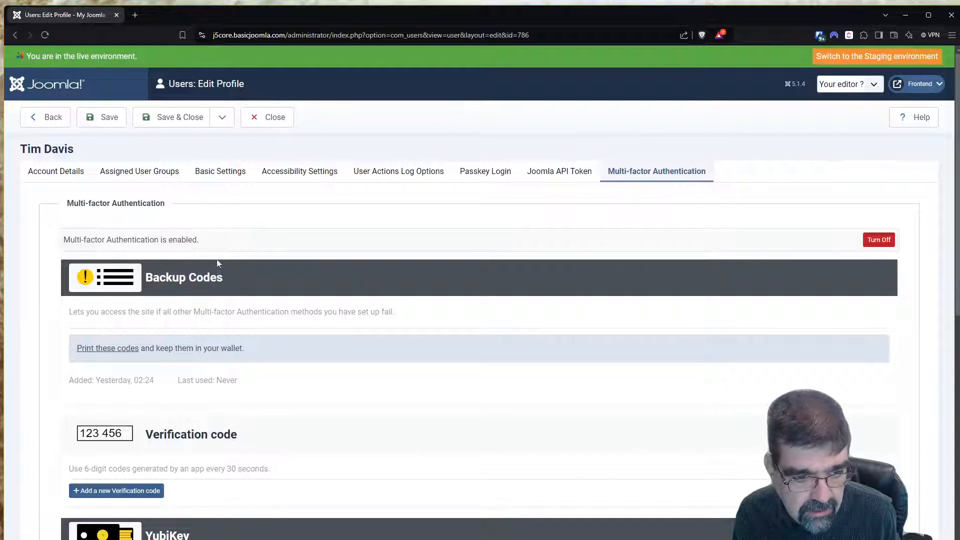
scroll(220, 250, down, 3)
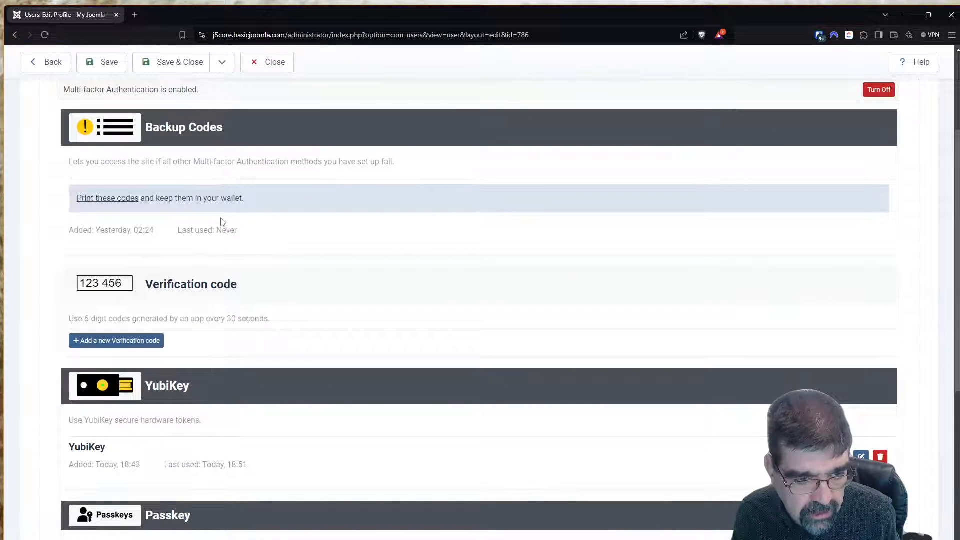
scroll(214, 283, down, 1)
scroll(200, 293, down, 2)
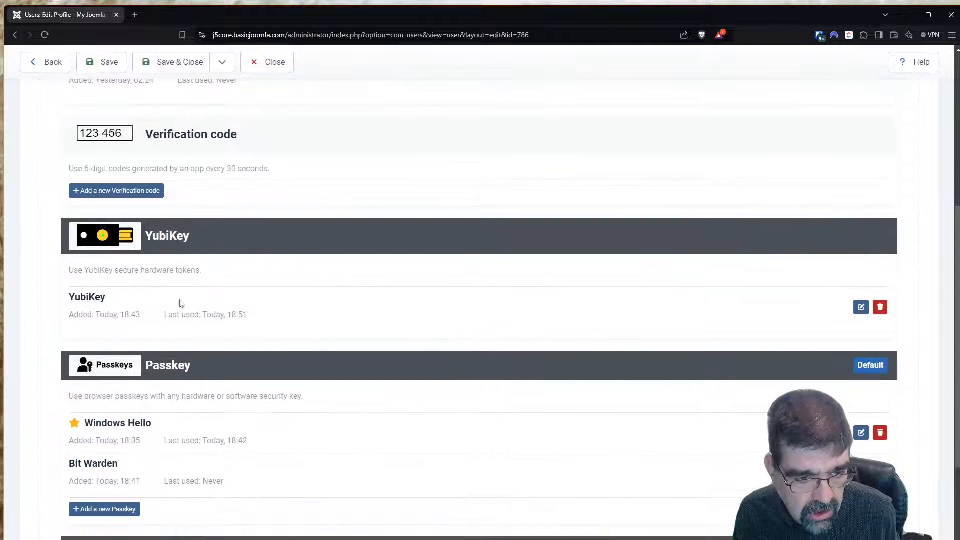
scroll(172, 308, down, 3)
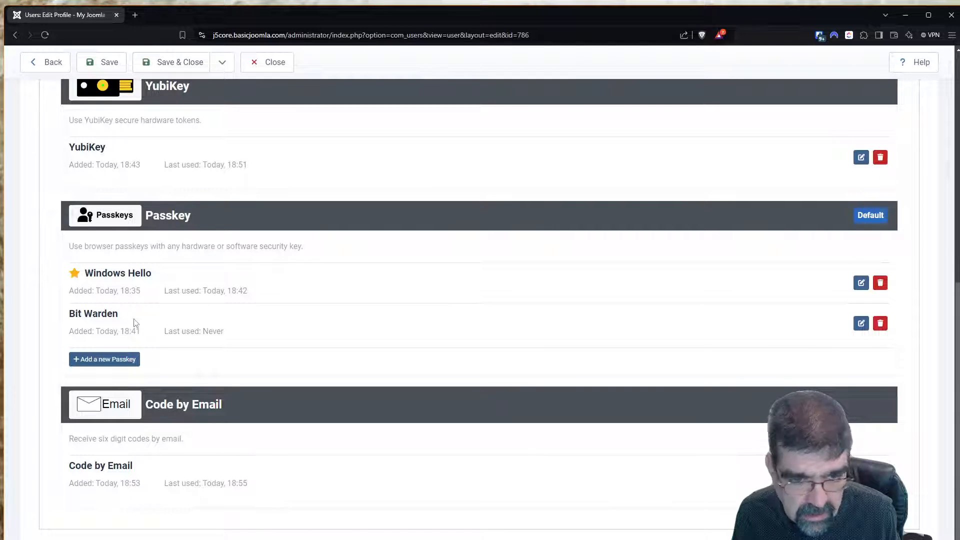
mouse_move(78, 278)
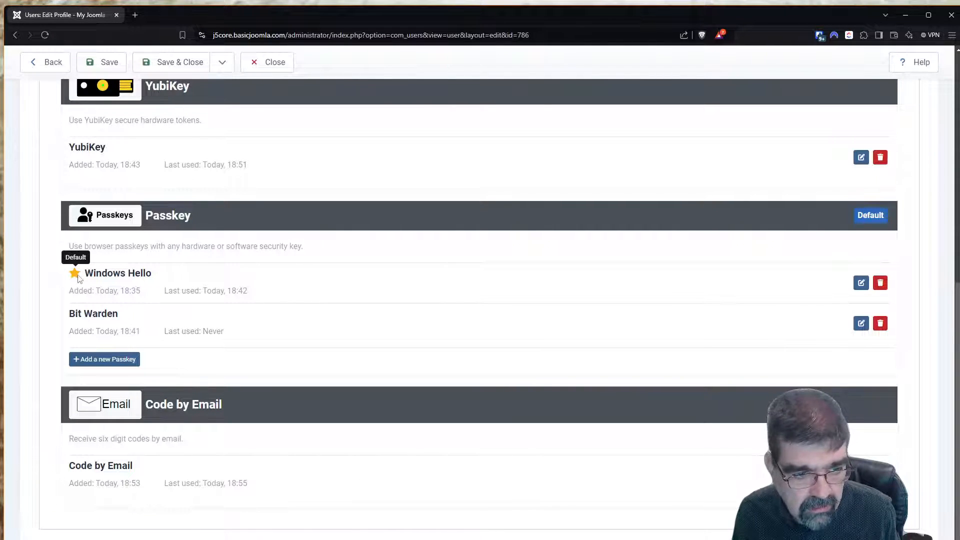
- Make the Bit Warden passkey the default authentication method and save it
click(863, 332)
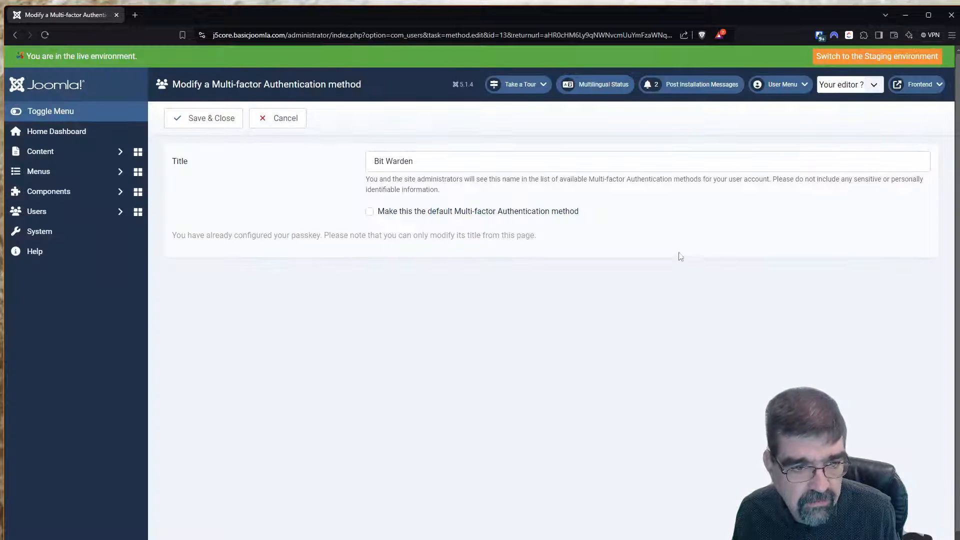
click(370, 213)
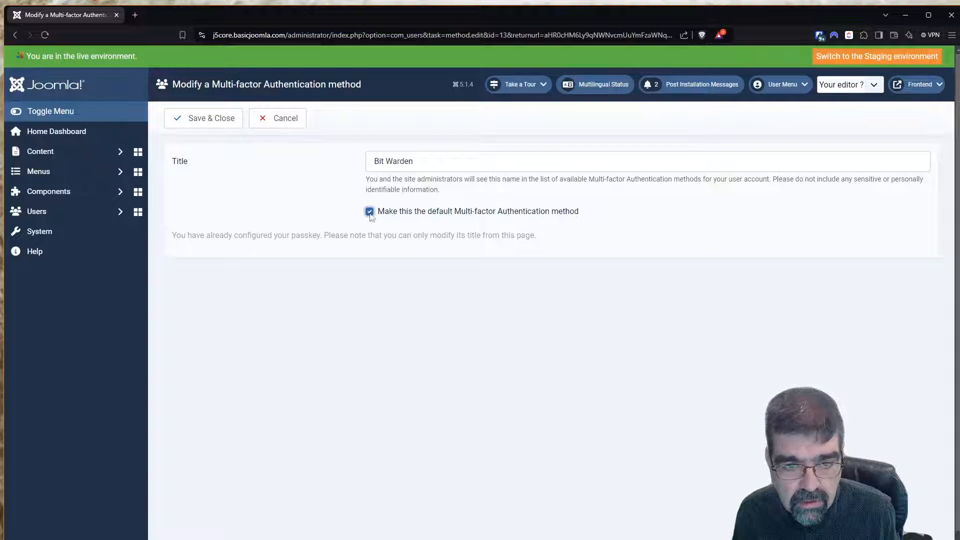
click(190, 121)
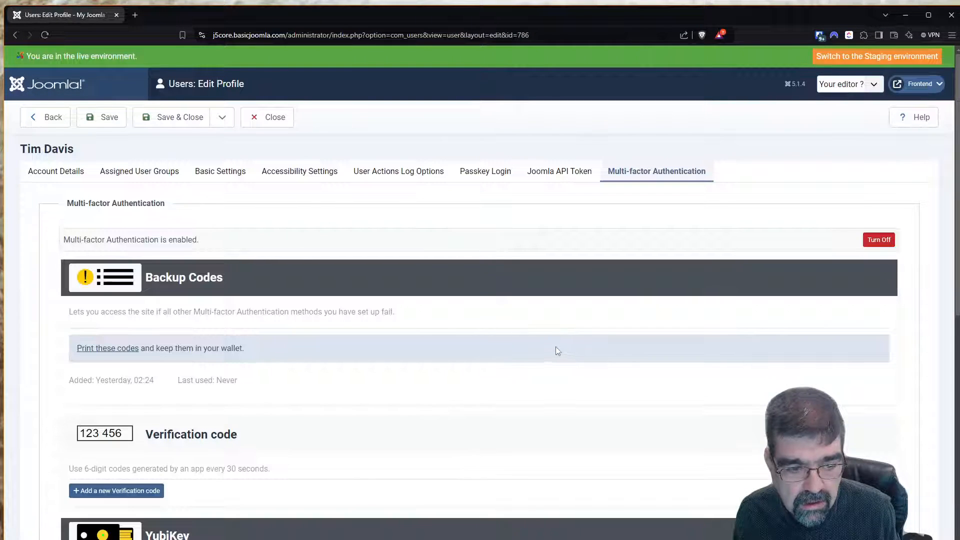
scroll(555, 350, down, 9)
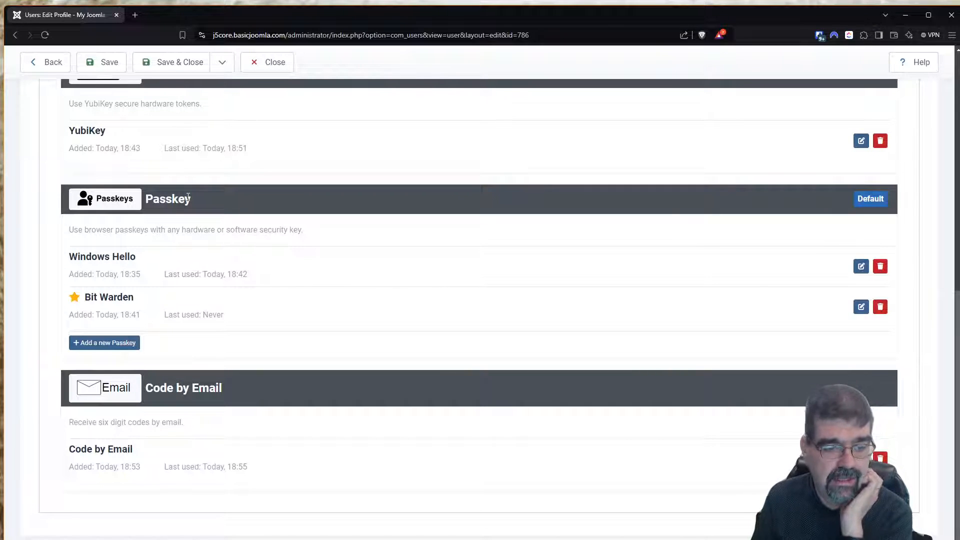
- Reopen the Bit Warden settings to verify, cancel without changes, and open a new browser tab
click(860, 307)
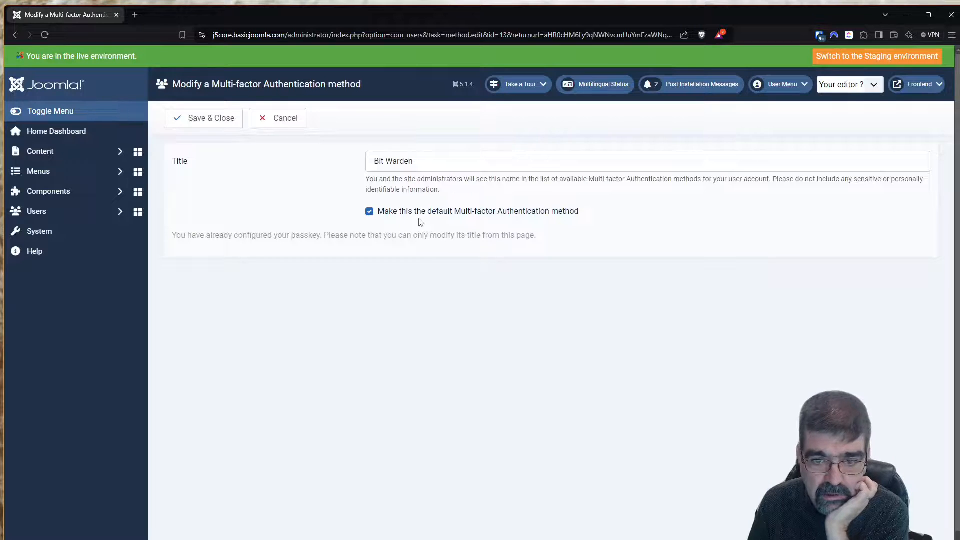
click(277, 124)
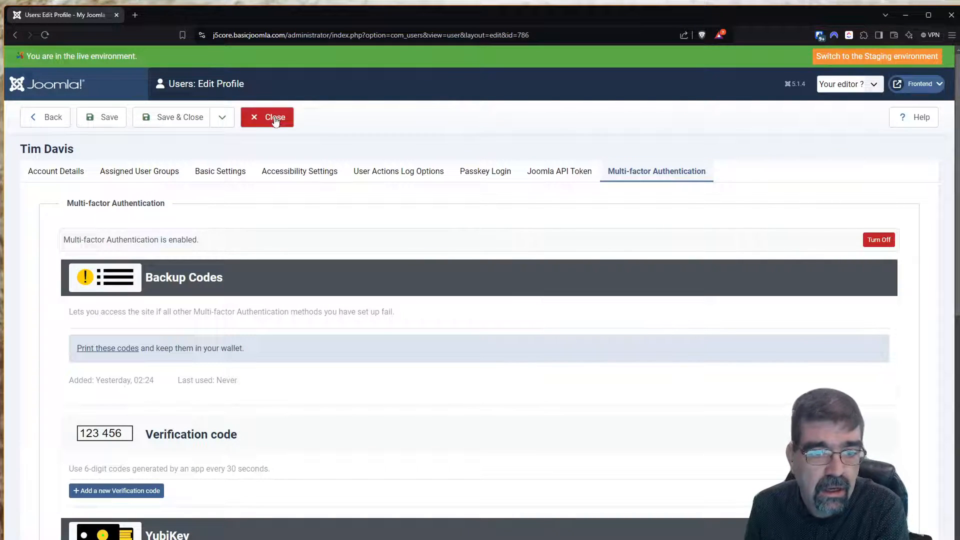
click(134, 15)
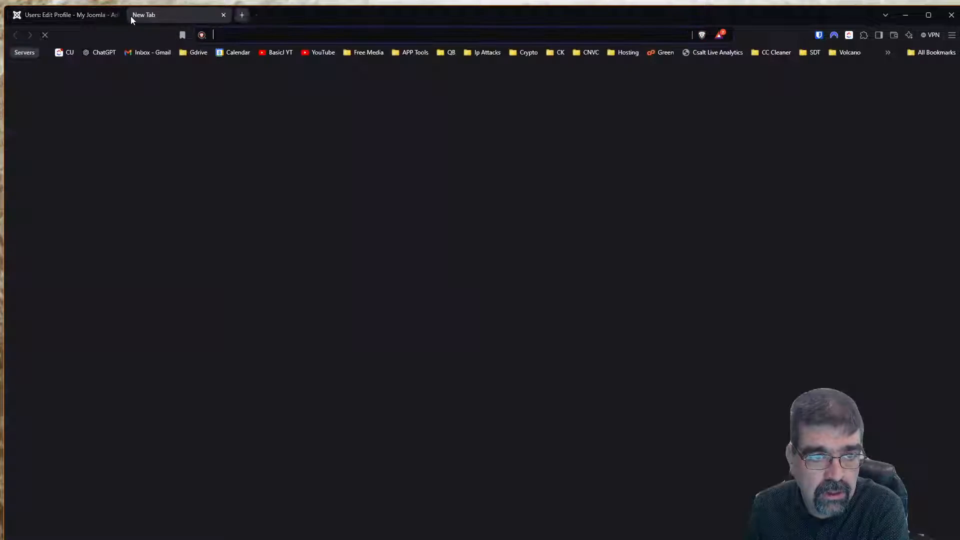
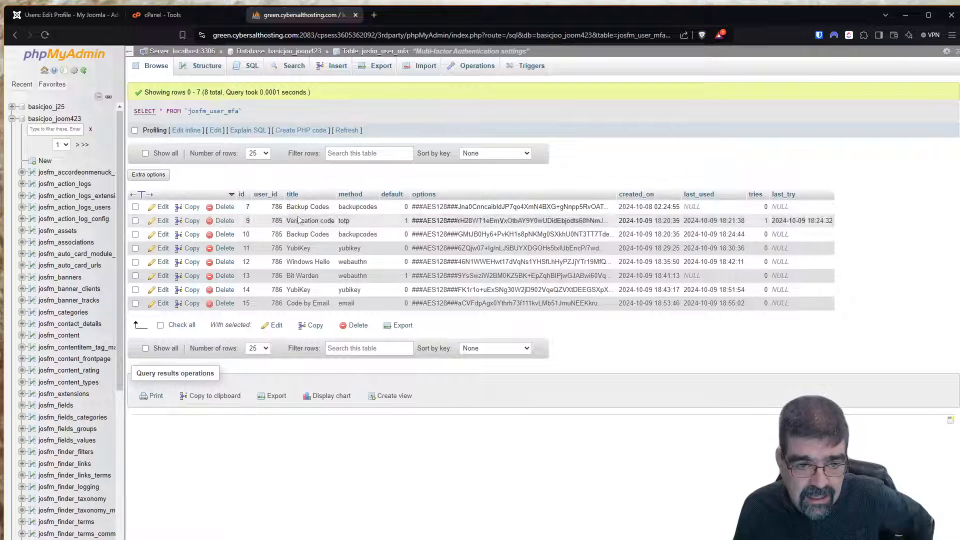
- Switch to the Joomla profile to compare its Multi-factor Authentication tab with the josfm_user_mfa rows
click(73, 17)
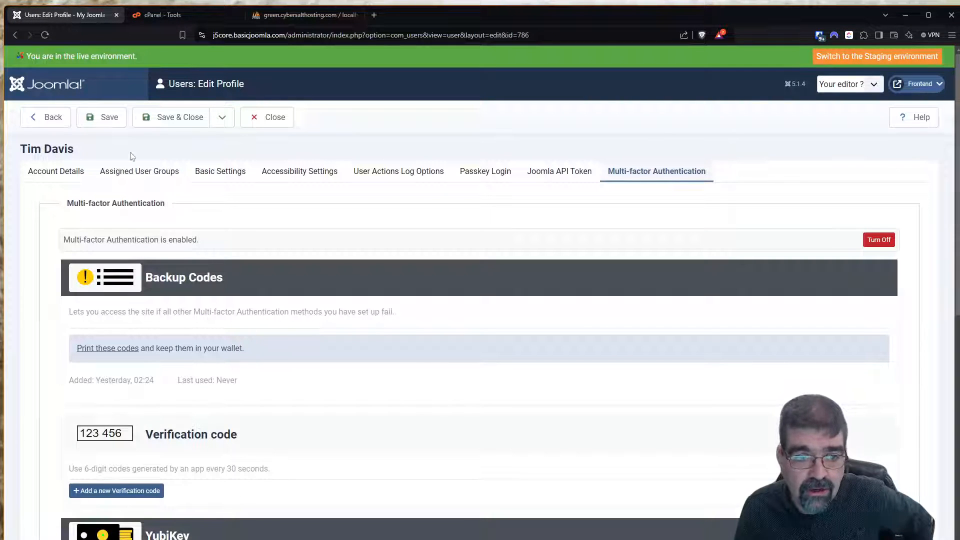
- Back in phpMyAdmin, edit the Backup Codes row (id 7) of josfm_user_mfa
click(305, 15)
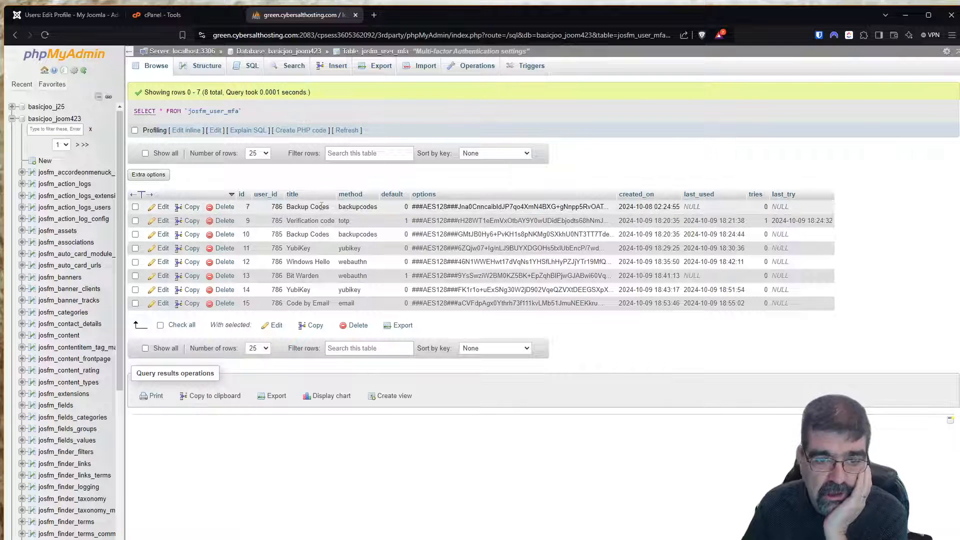
click(163, 208)
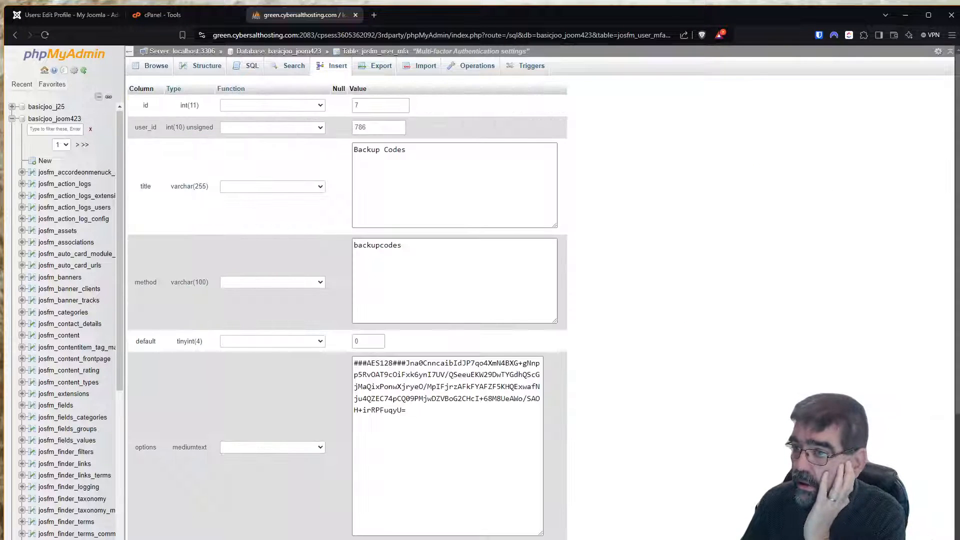
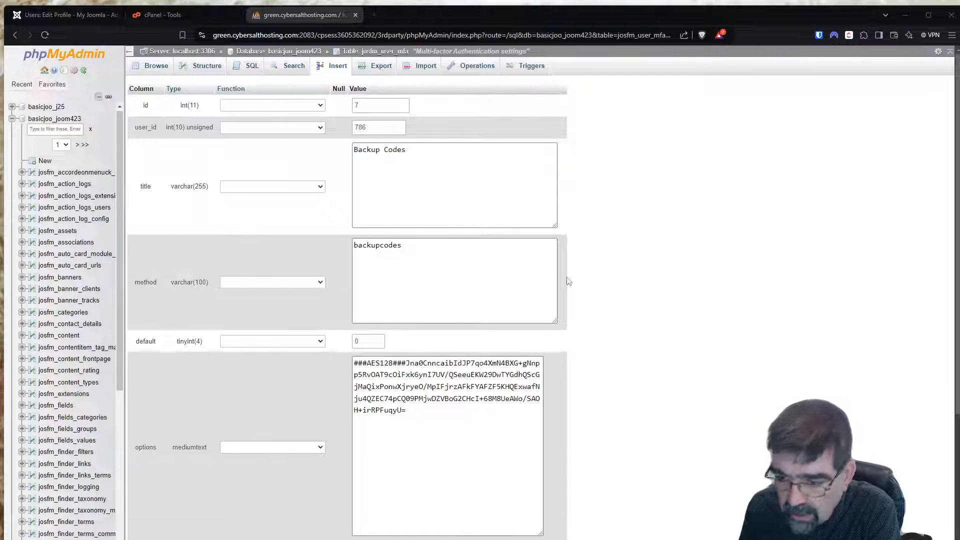
- Switch to the Joomla profile and open the page listing its ten backup codes
scroll(418, 410, down, 3)
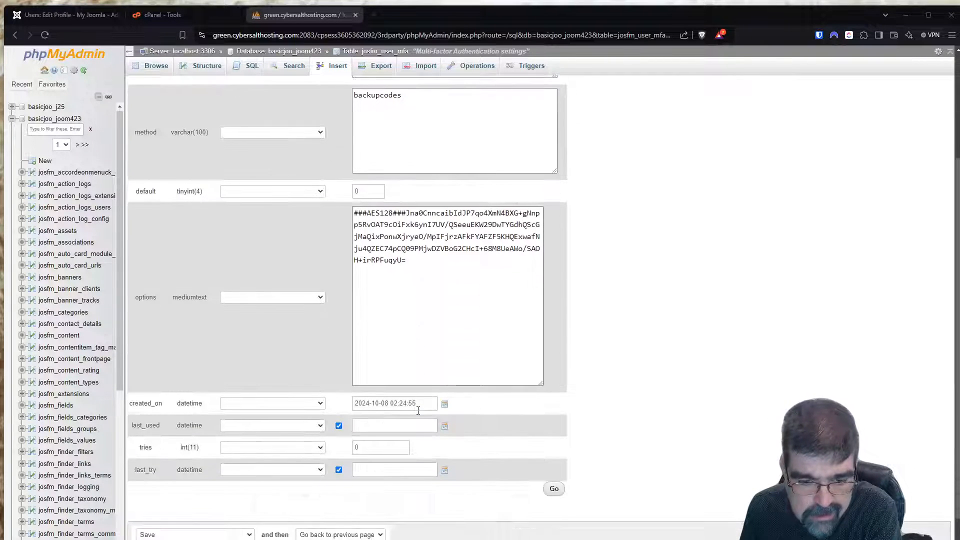
scroll(418, 410, up, 1)
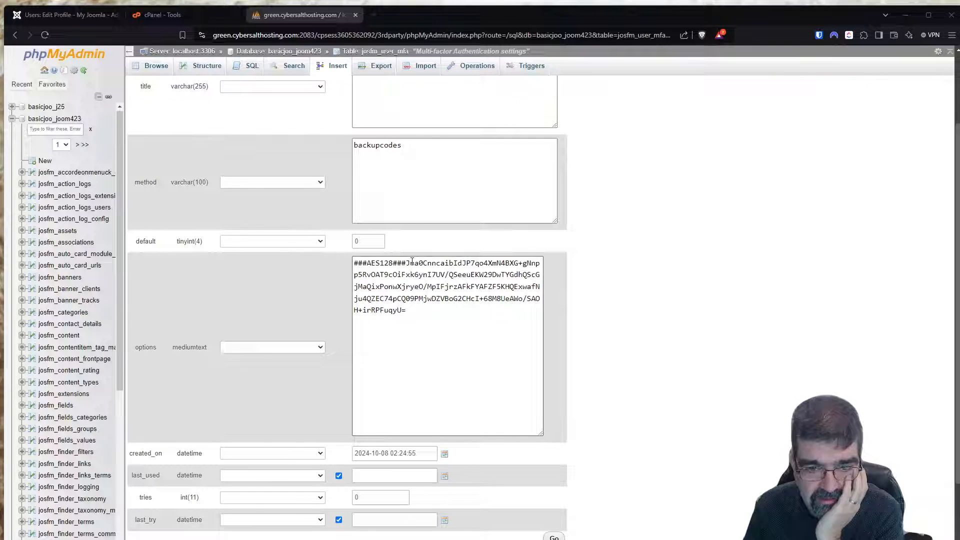
scroll(408, 271, down, 2)
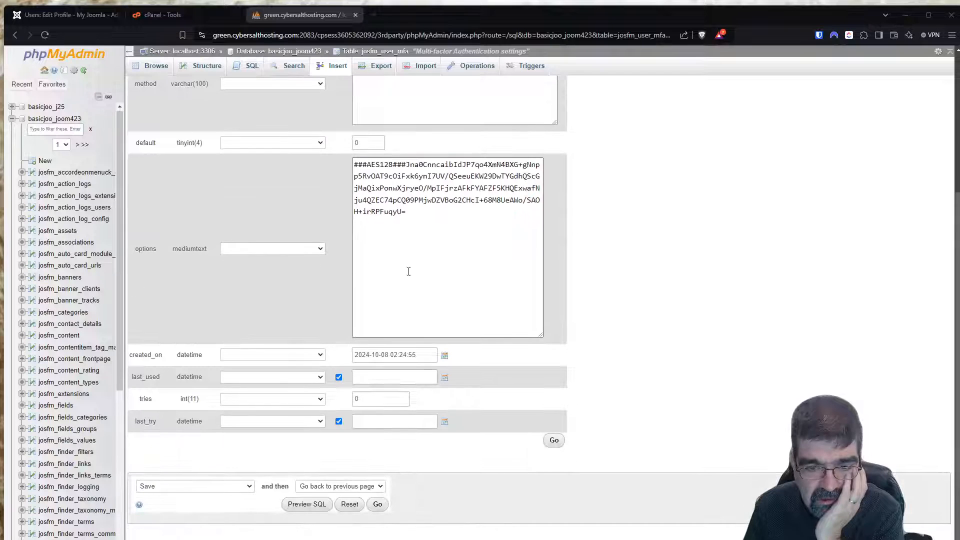
scroll(408, 272, up, 3)
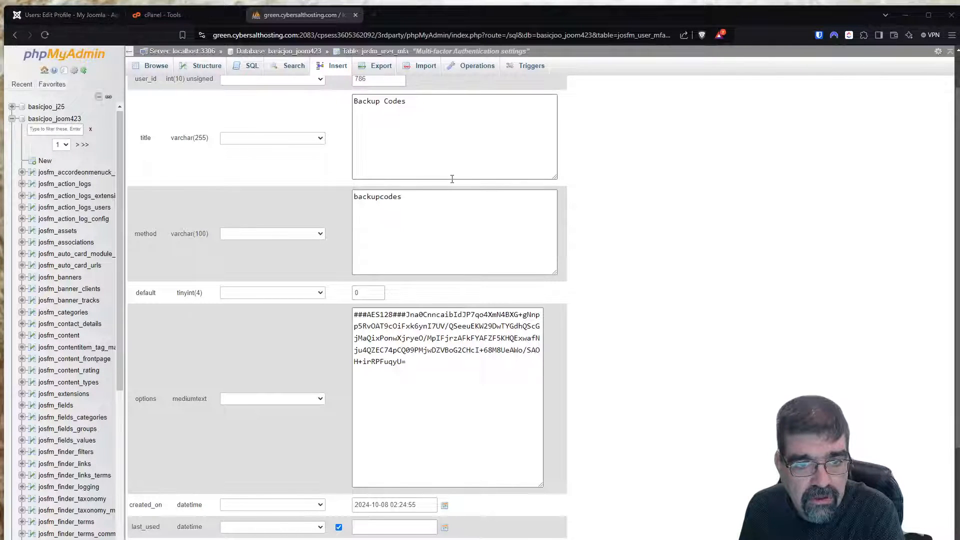
scroll(442, 189, up, 1)
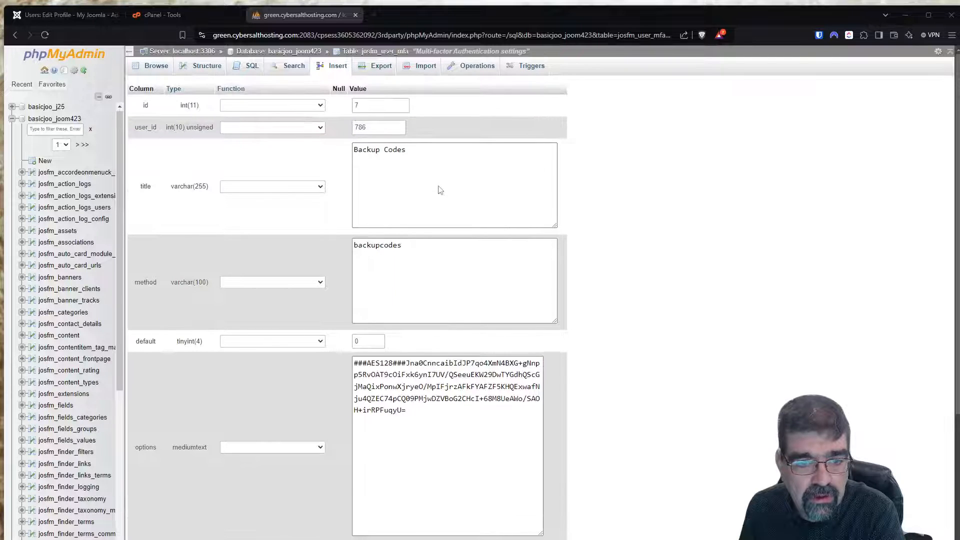
click(64, 15)
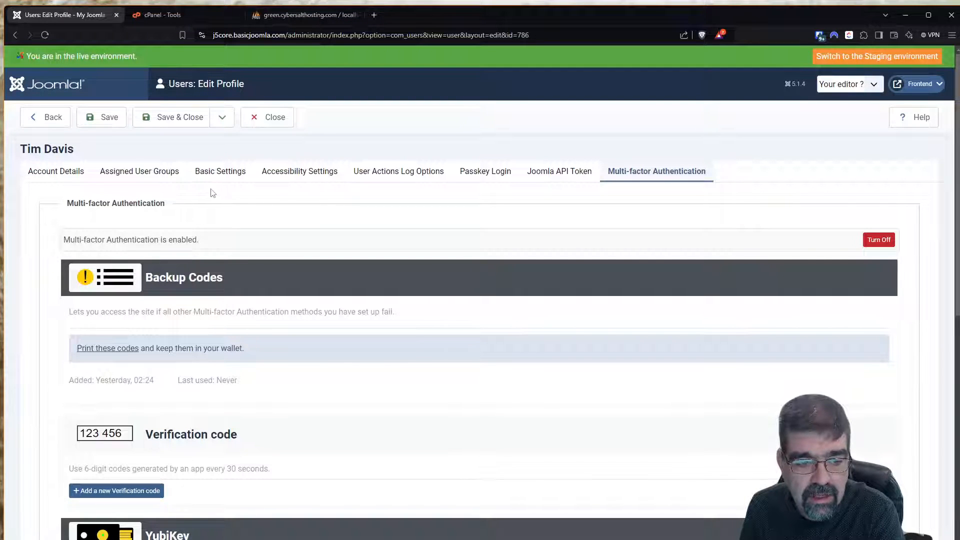
click(99, 348)
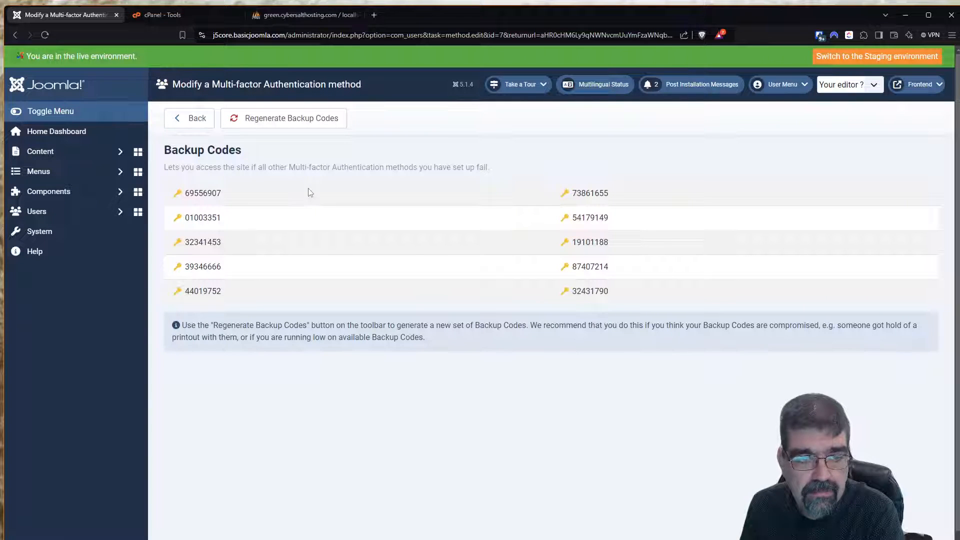
right_click(44, 16)
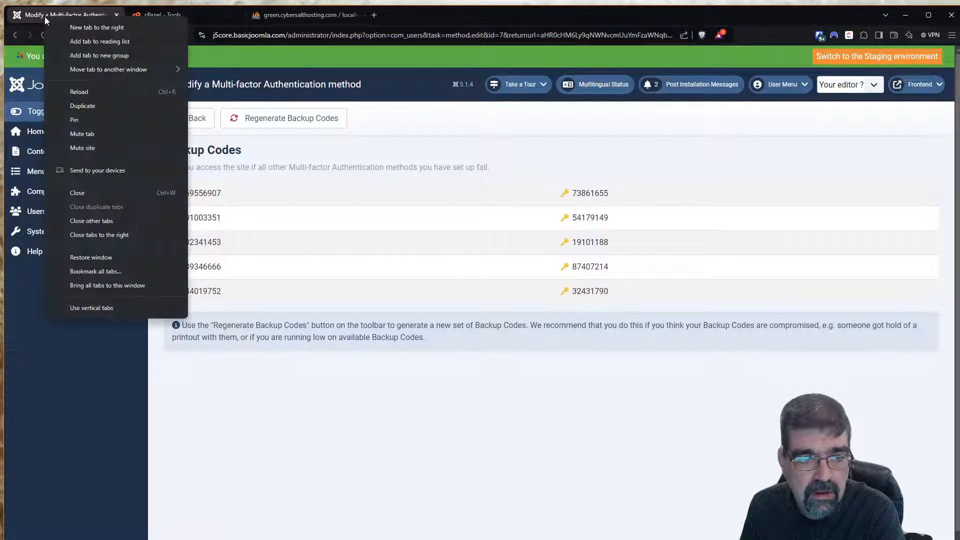
- Duplicate the backup codes tab, compare both copies, then return to the phpMyAdmin record editor
click(104, 104)
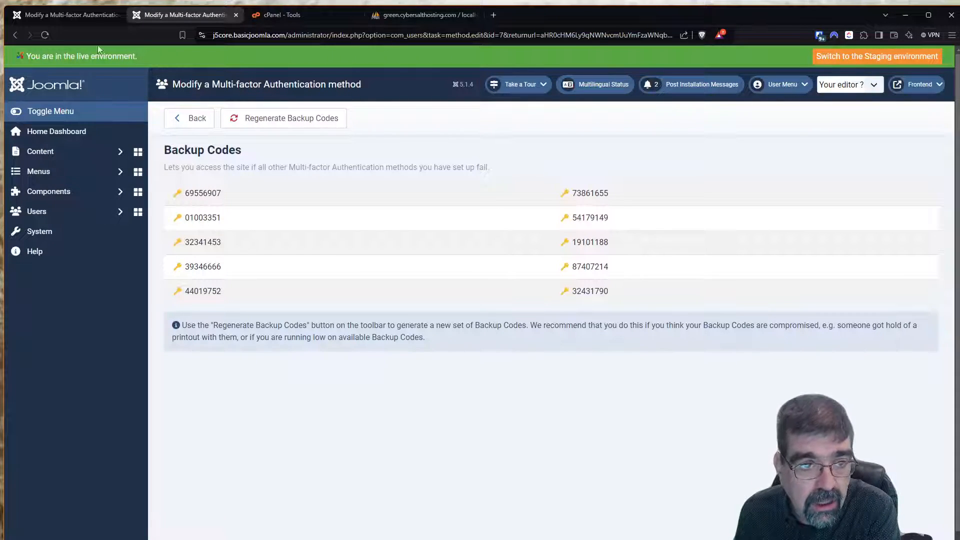
click(61, 15)
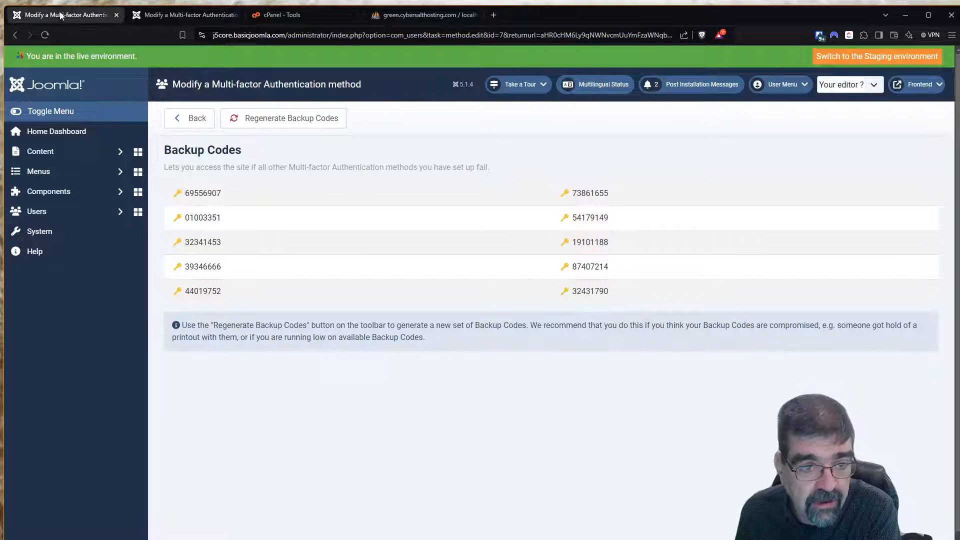
click(185, 15)
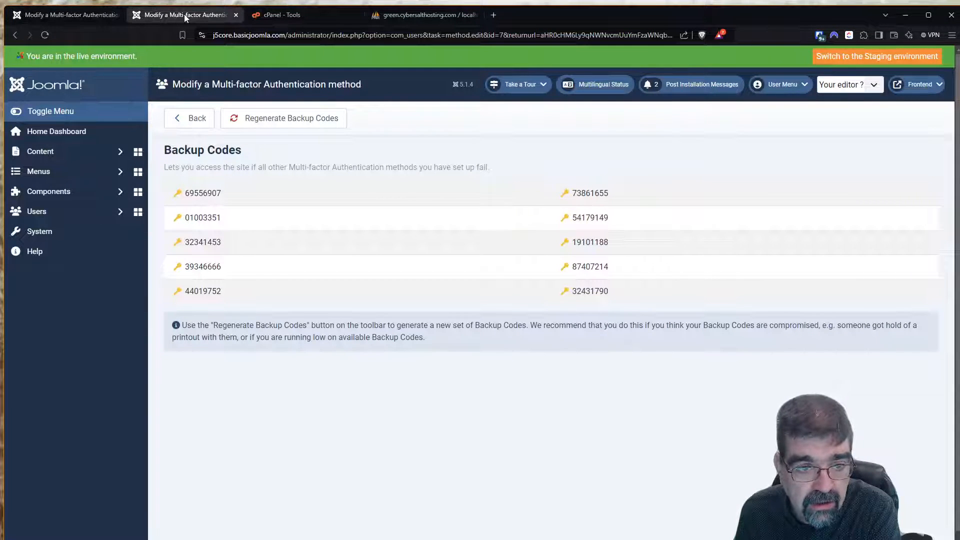
click(423, 15)
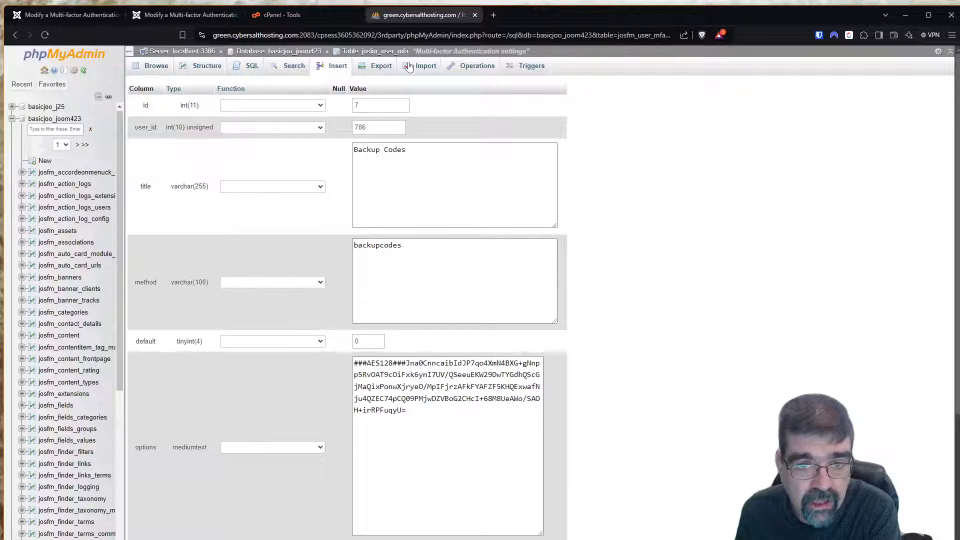
- Copy the encrypted options value of Backup Codes record 10 in josfm_user_mfa
click(373, 52)
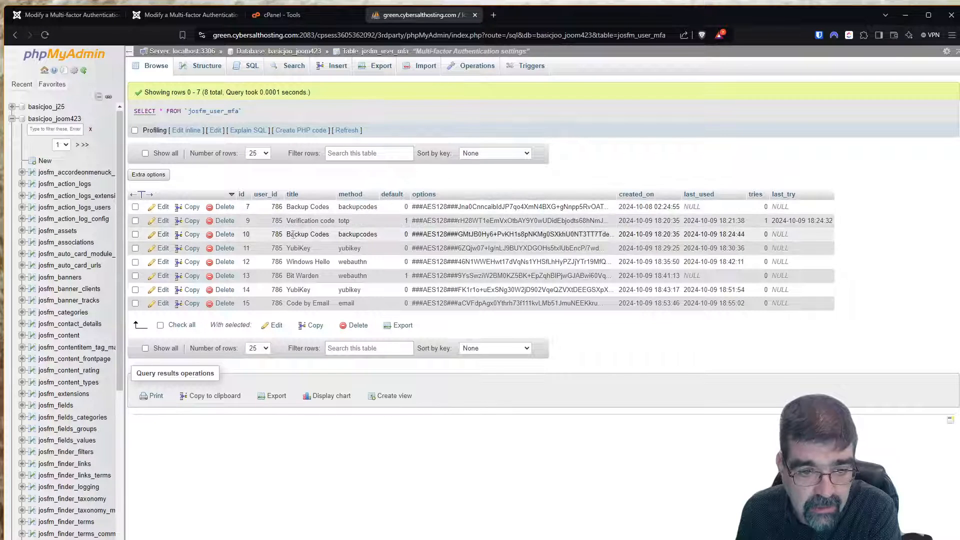
click(152, 248)
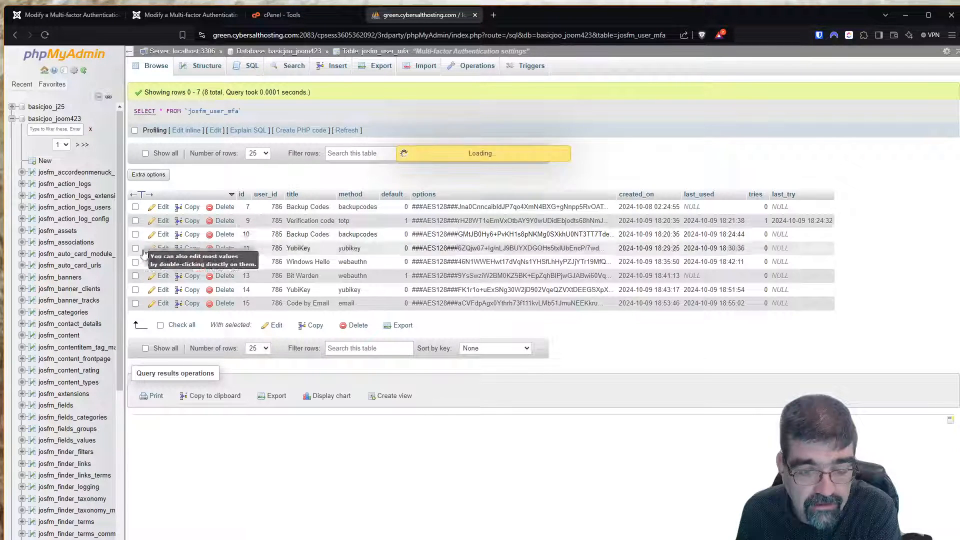
click(422, 410)
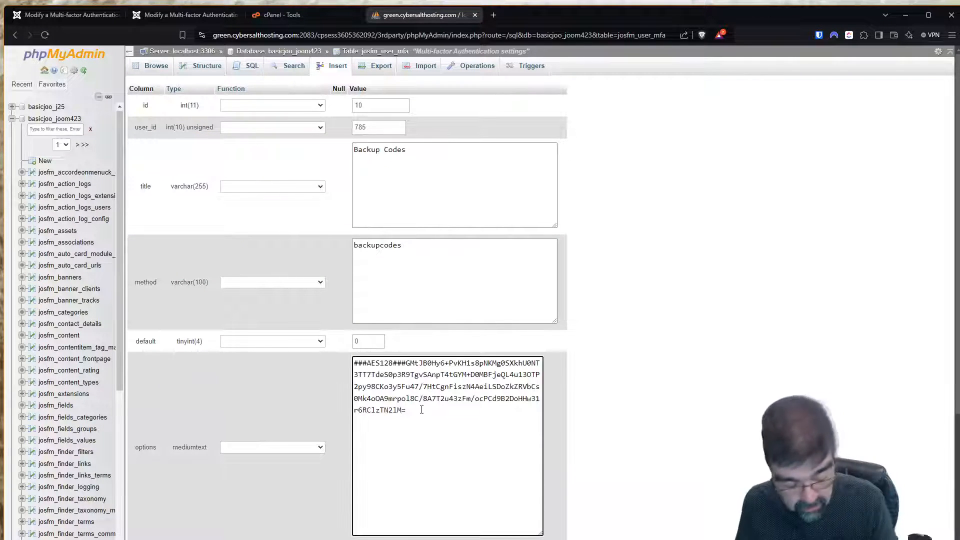
key(ctrl+a)
key(ctrl+c)
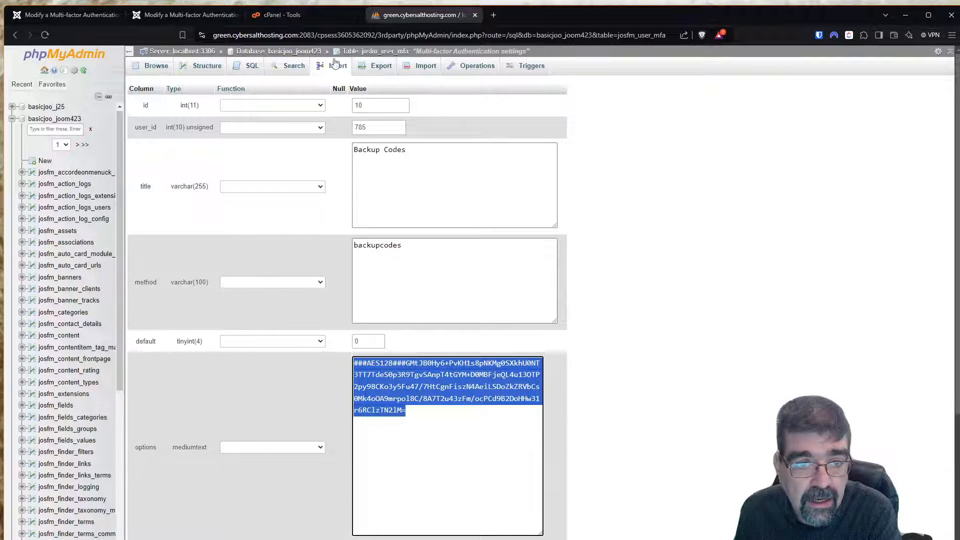
- Paste record 10's options into record 7's options field and save the record
click(377, 53)
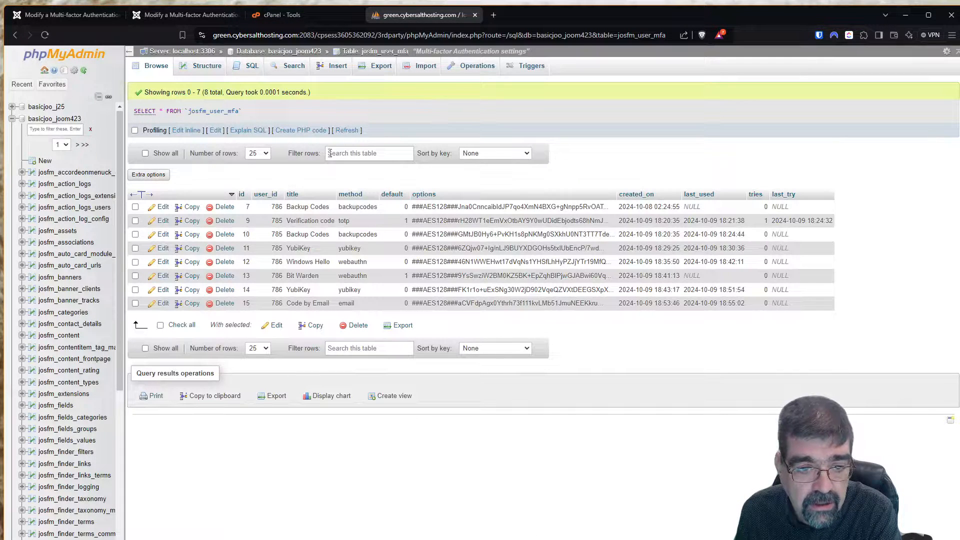
click(162, 207)
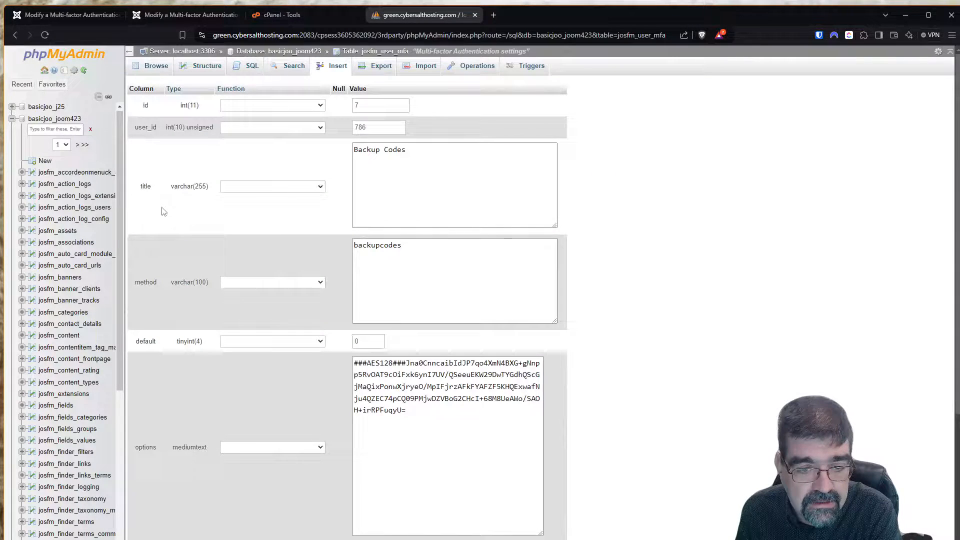
click(430, 379)
key(ctrl+a)
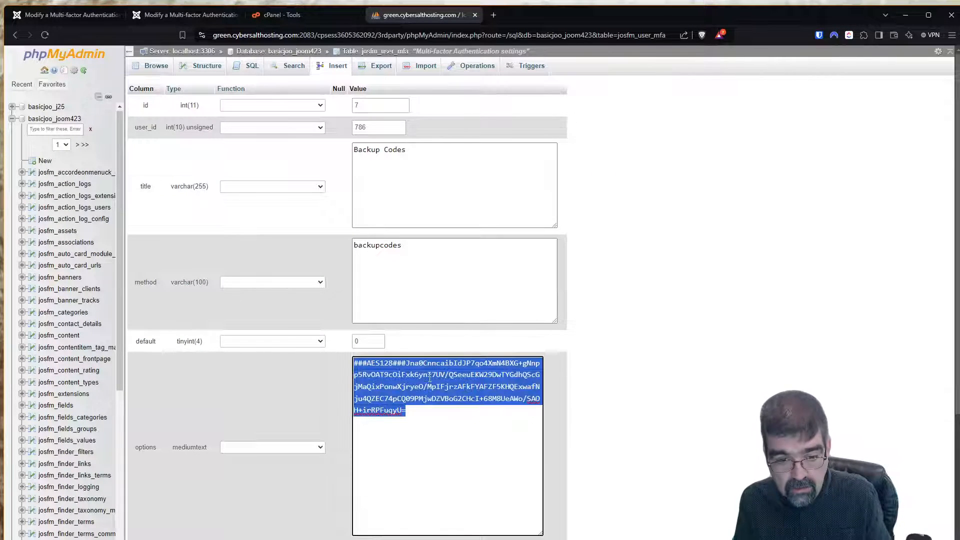
key(ctrl+v)
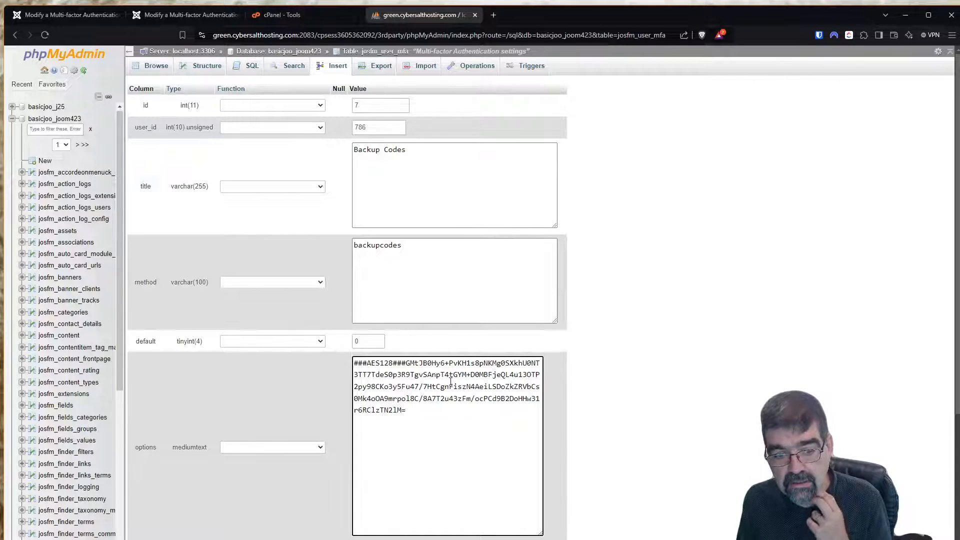
scroll(700, 376, down, 4)
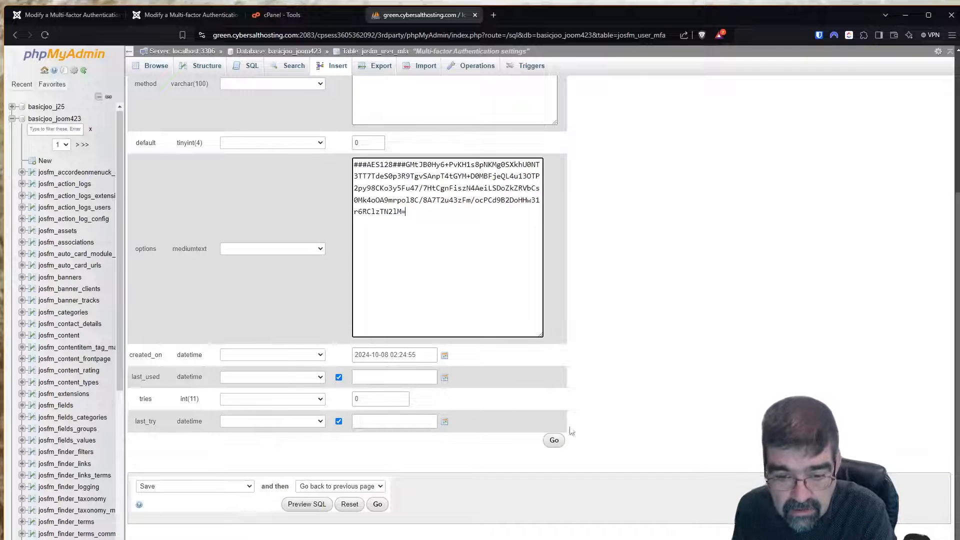
click(554, 441)
click(169, 15)
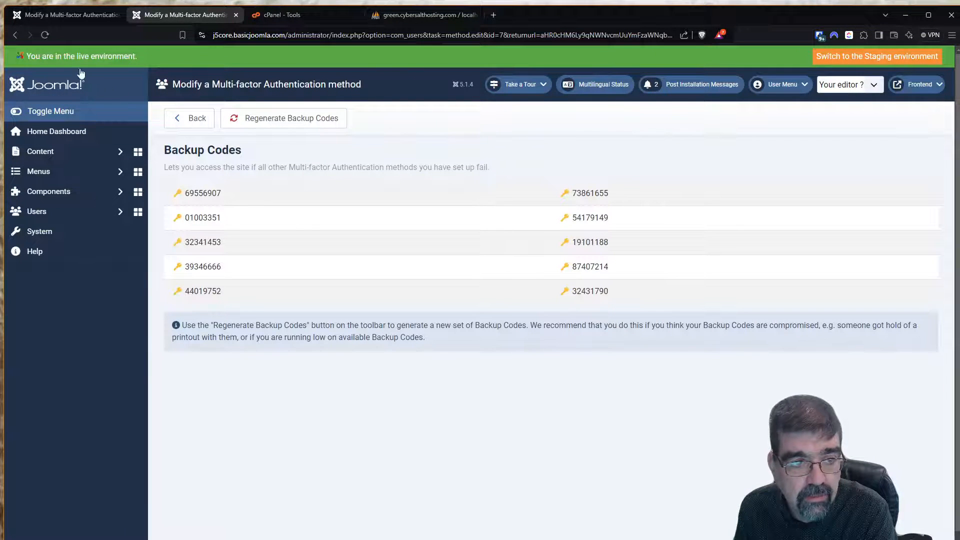
- Reload the backup codes page, copy the first new code, and log out of the administrator
click(44, 36)
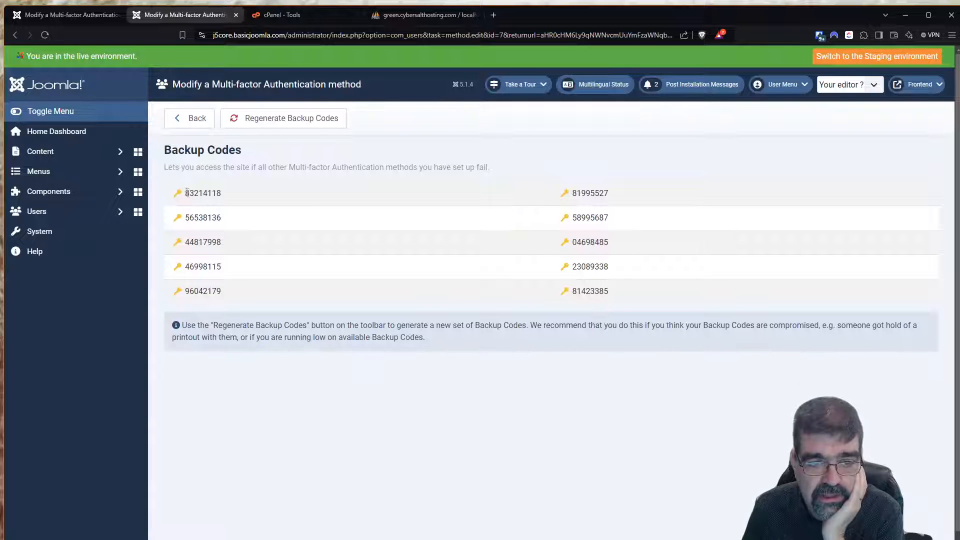
drag(186, 194, 228, 195)
right_click(210, 193)
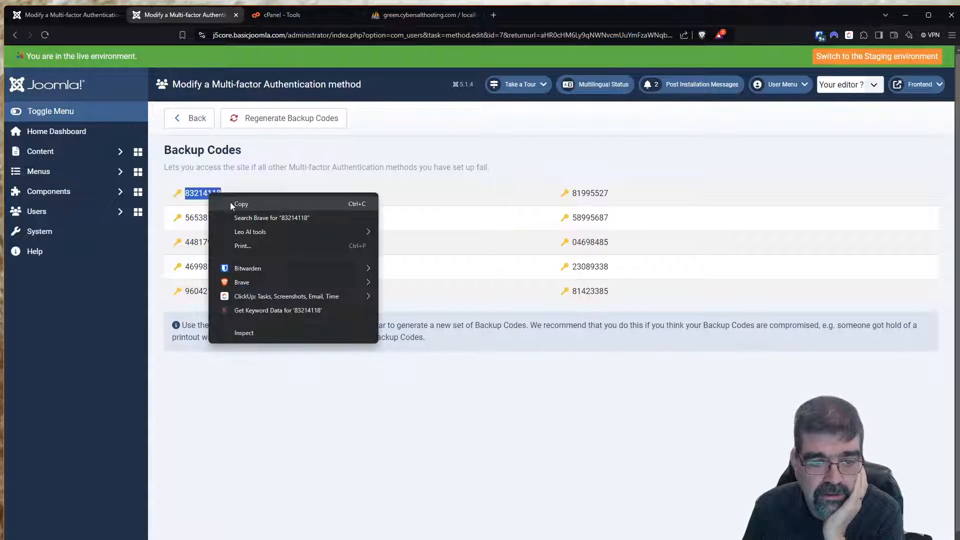
click(230, 202)
click(75, 15)
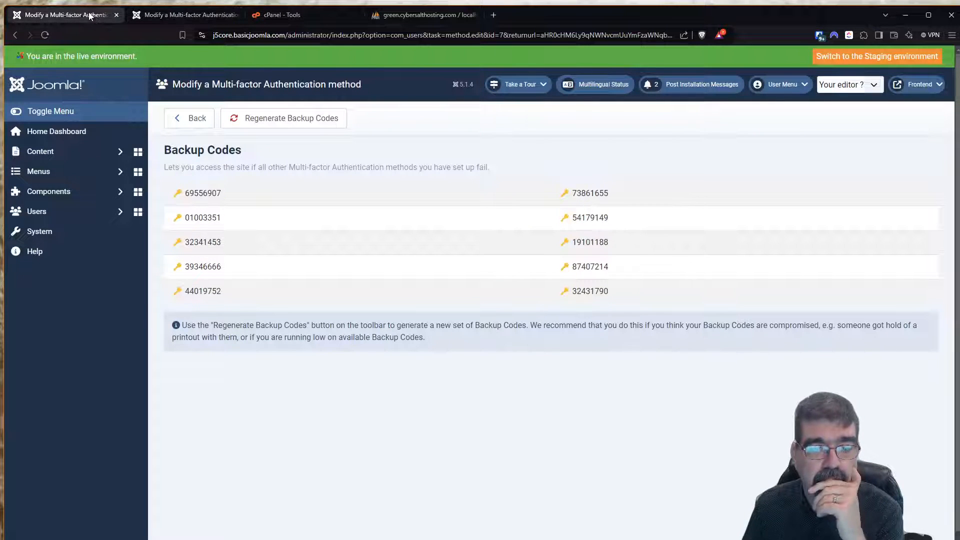
click(159, 14)
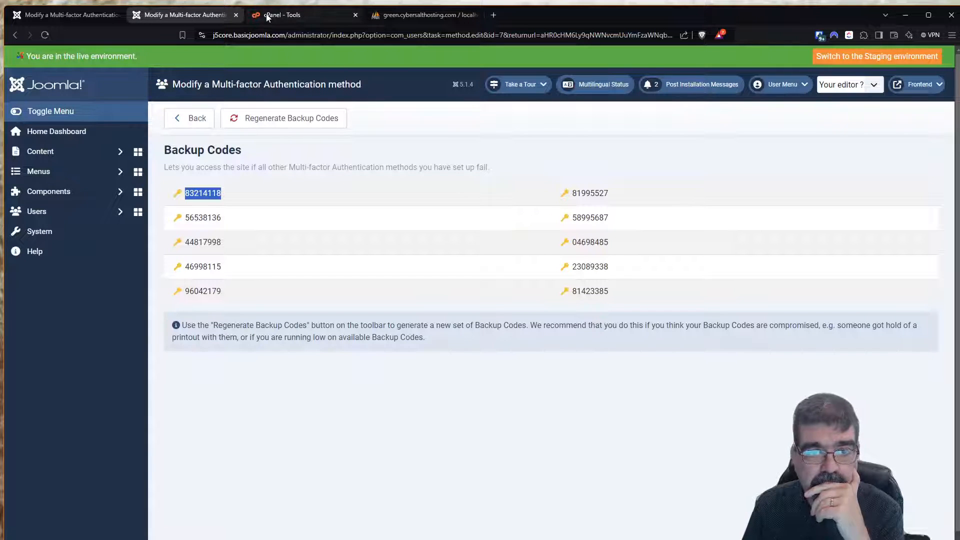
click(795, 90)
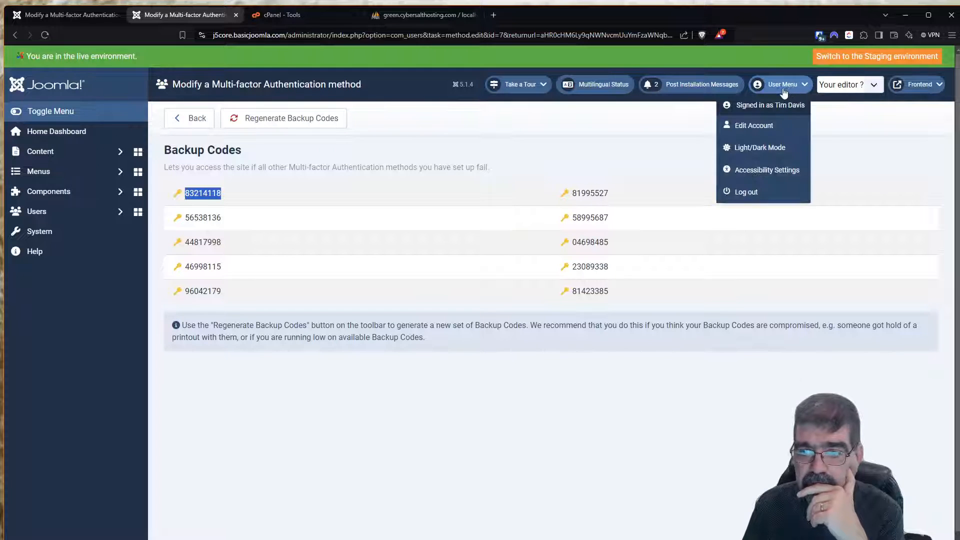
click(767, 190)
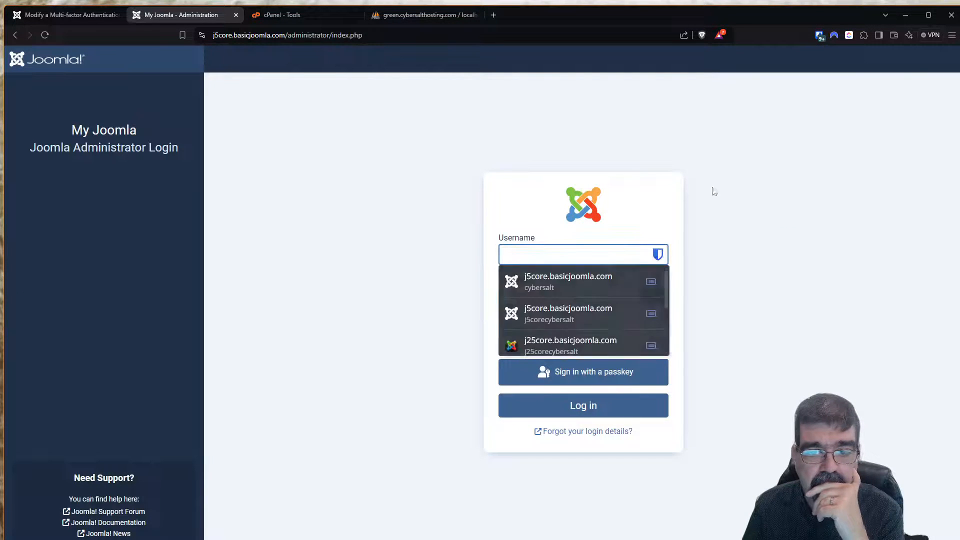
- Log in with the saved admin credentials and verify using the copied backup code
click(595, 281)
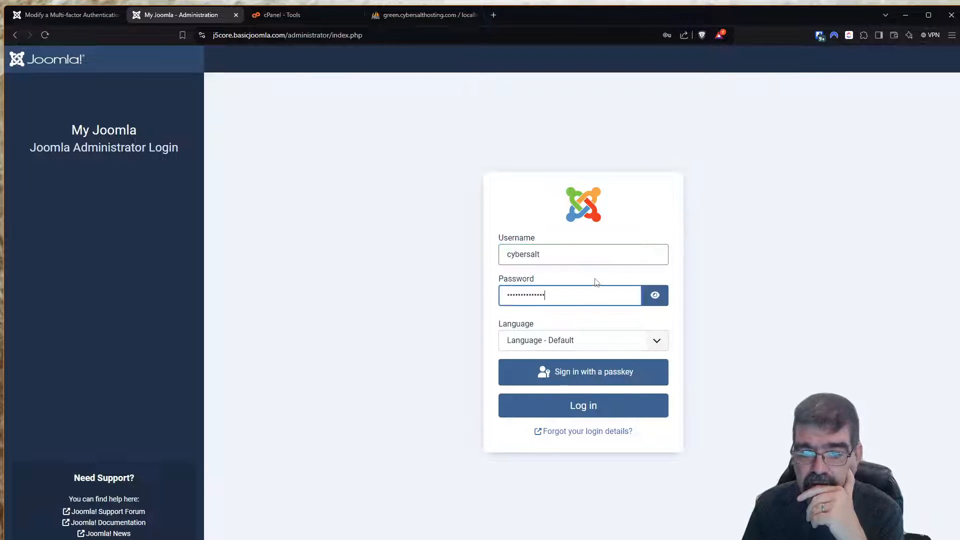
click(578, 409)
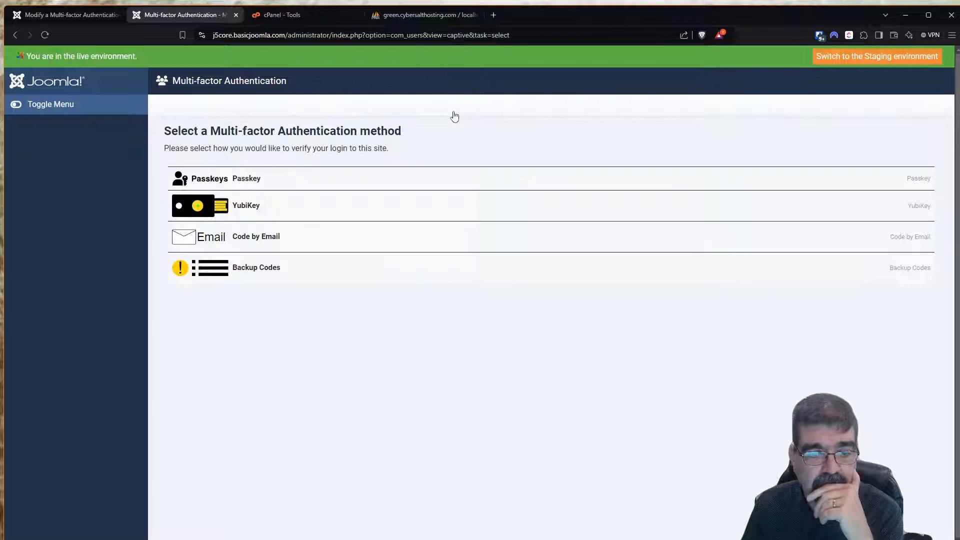
click(221, 277)
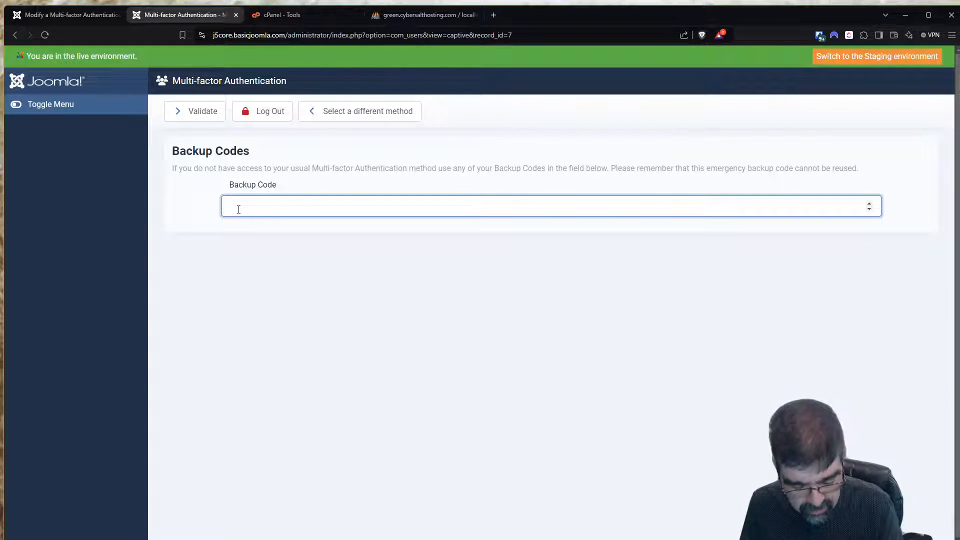
key(ctrl+v)
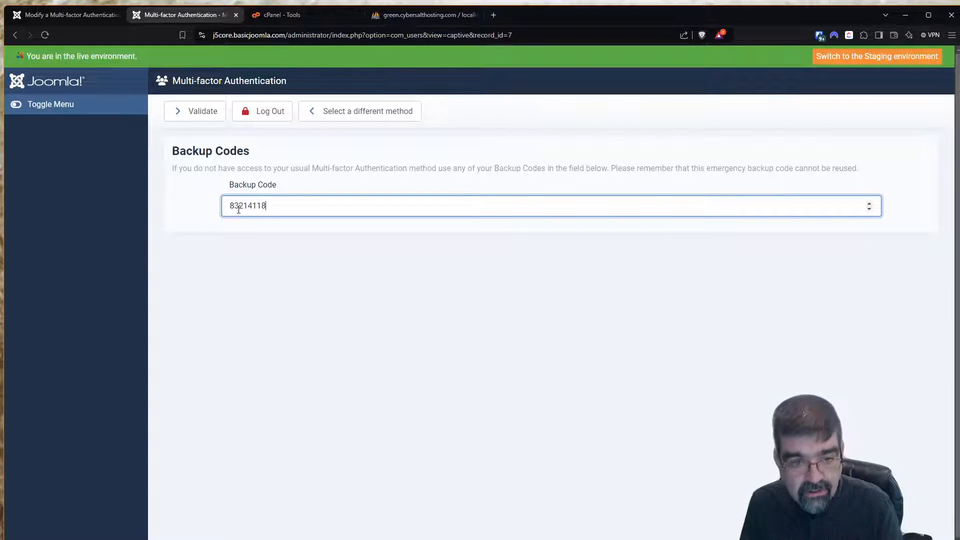
click(179, 108)
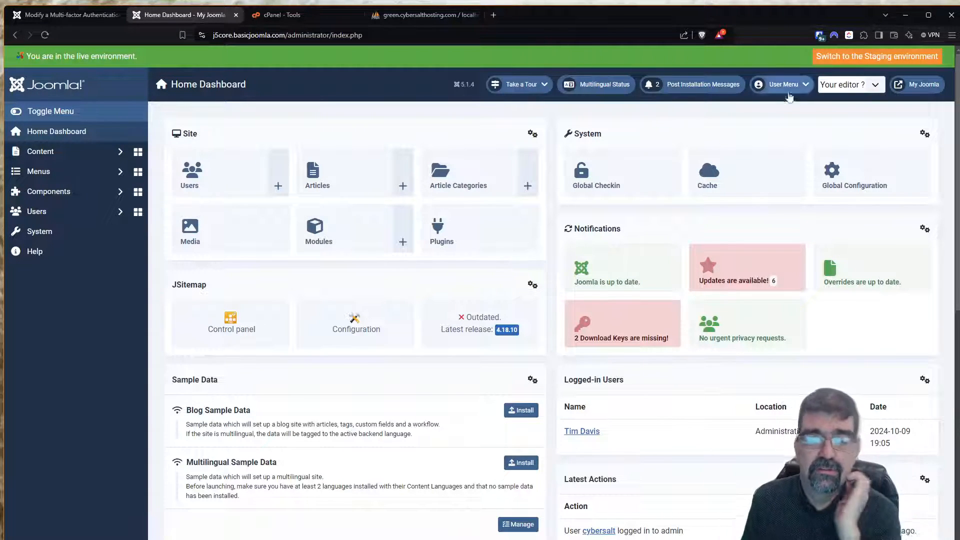
- Switch to the phpMyAdmin tab showing the josfm_user_mfa table
click(425, 15)
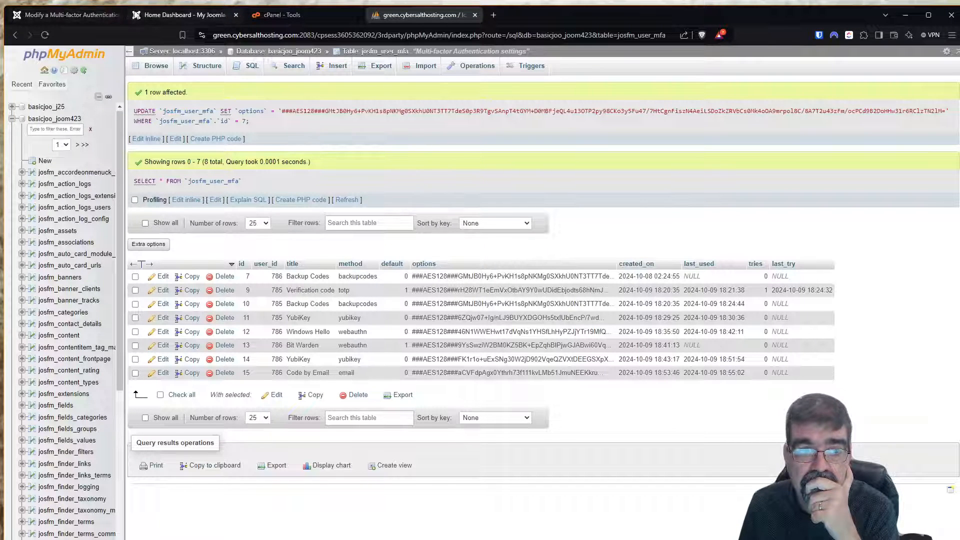
- Return to the Joomla Home Dashboard browser tab
click(191, 15)
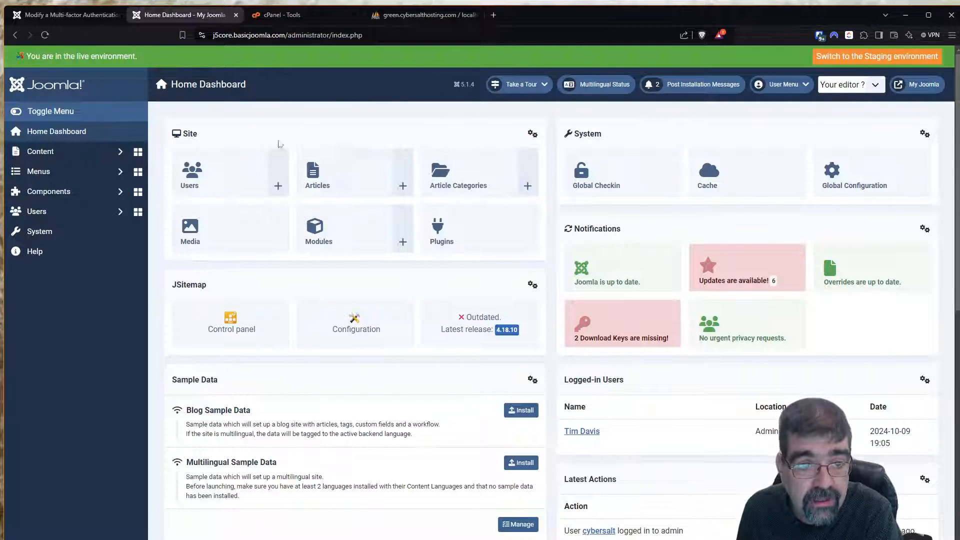
- Reload the backup codes page, then go through the System dashboard to Install Extensions
click(73, 17)
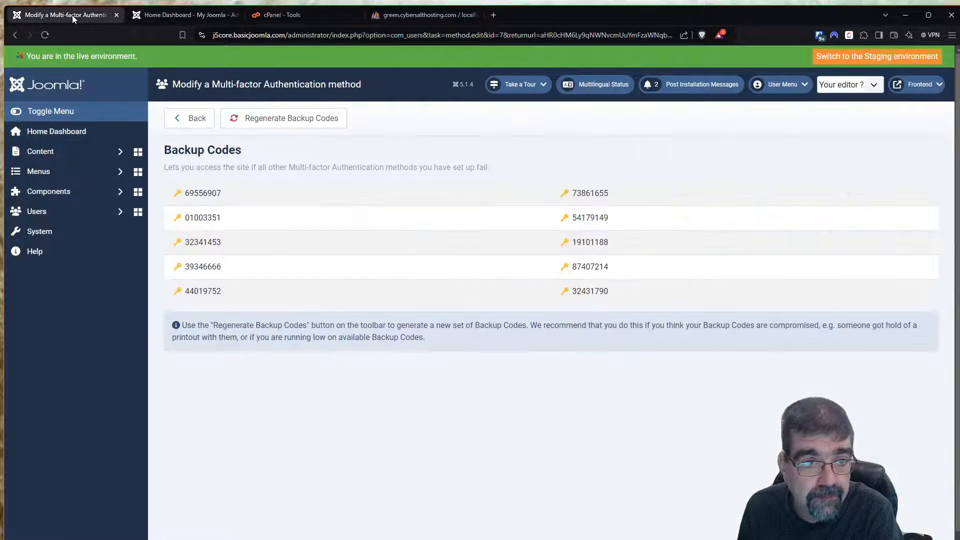
click(49, 34)
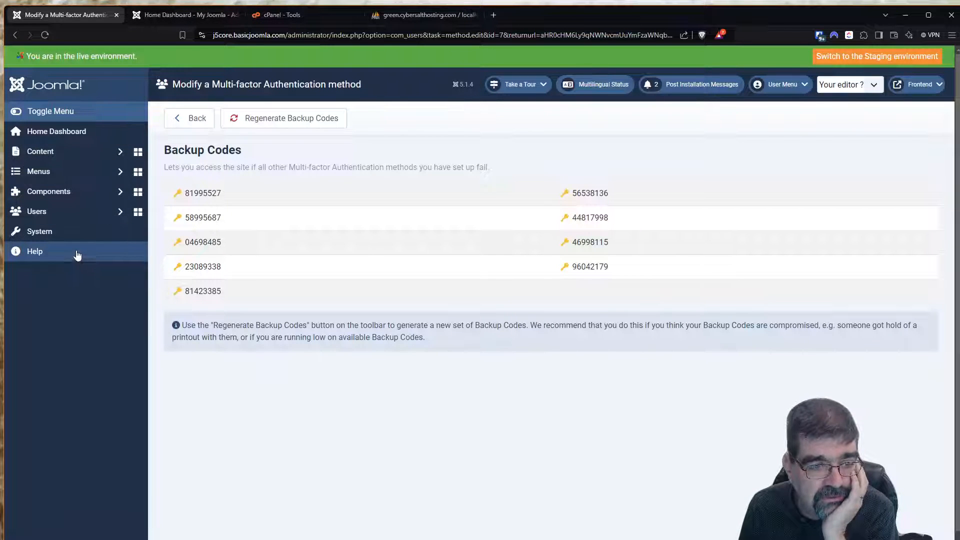
click(66, 239)
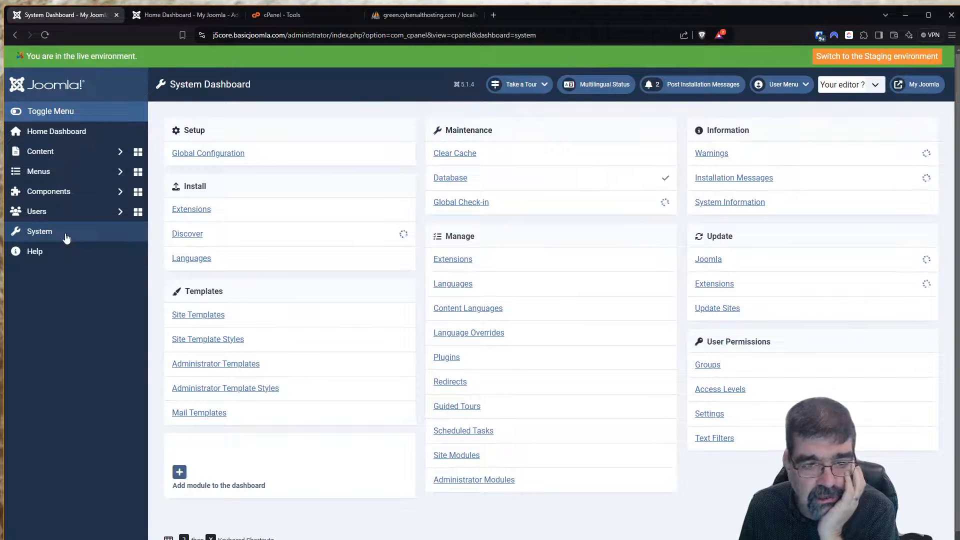
click(189, 210)
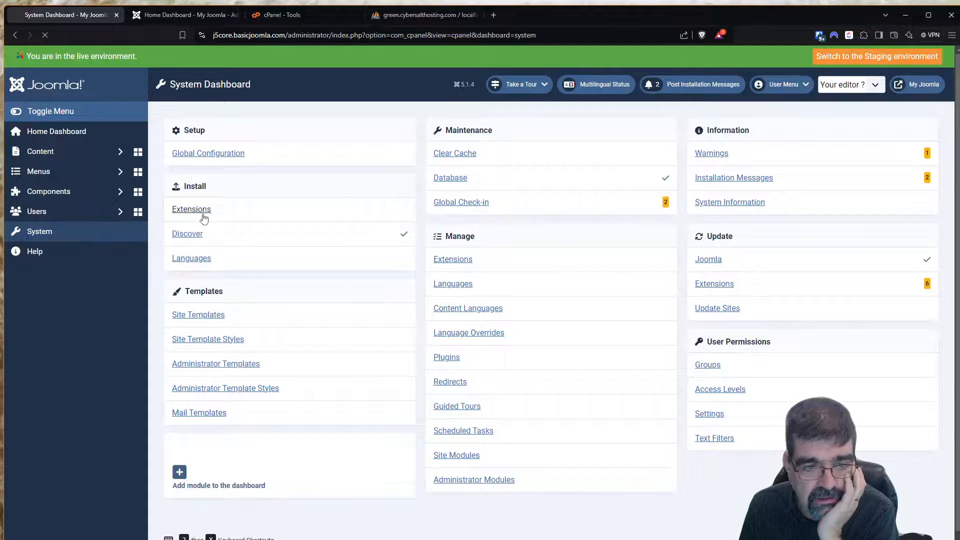
- Open Install from Web, sort listings Newest First, and scroll through the latest extensions
click(448, 154)
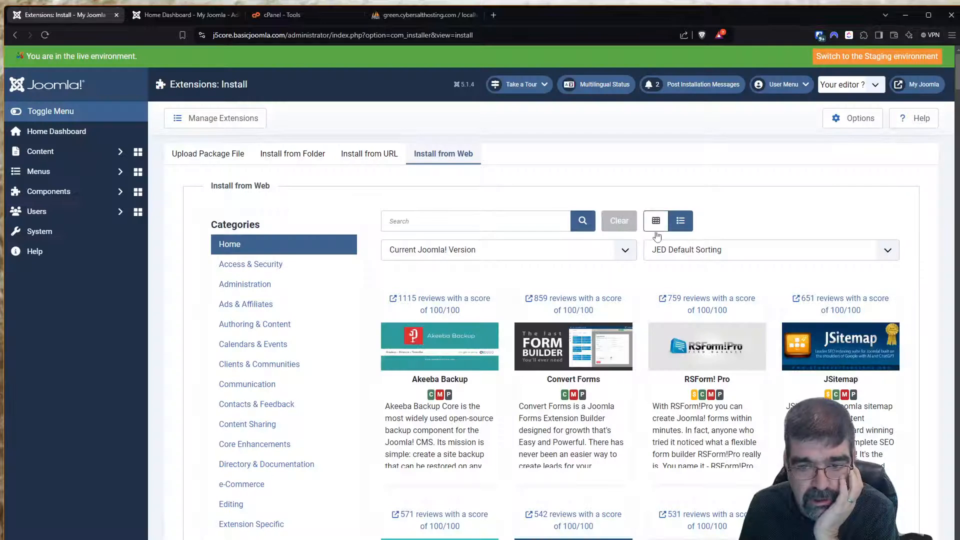
click(704, 254)
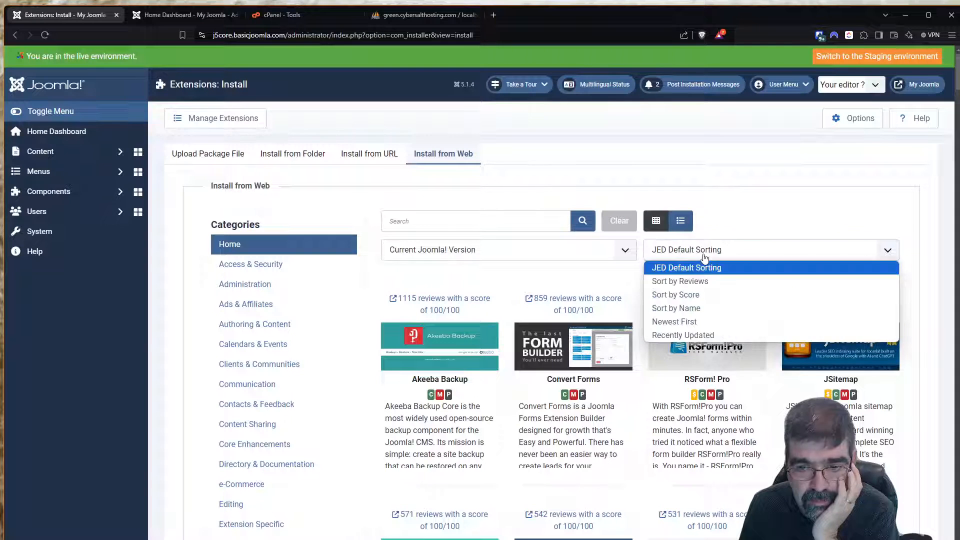
click(706, 322)
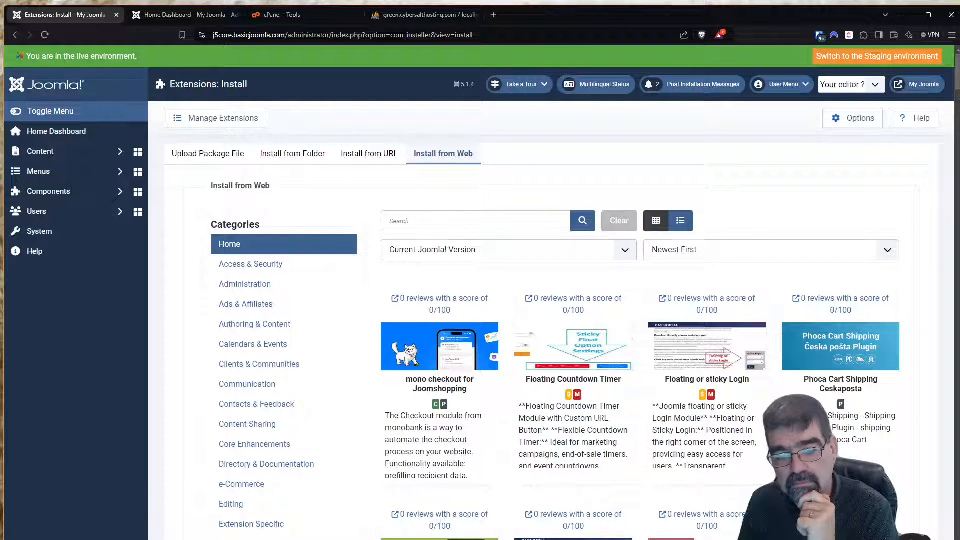
scroll(476, 247, down, 3)
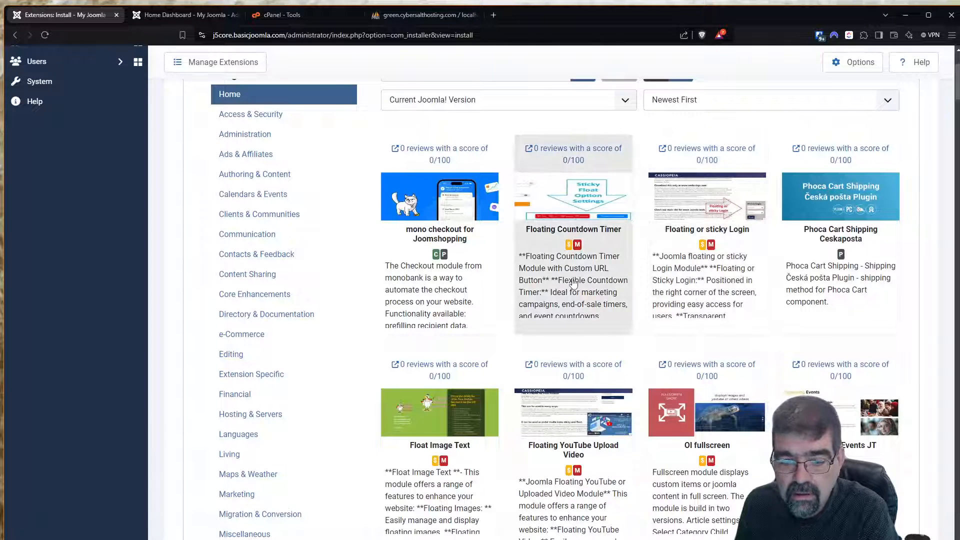
scroll(574, 283, down, 7)
scroll(572, 284, down, 5)
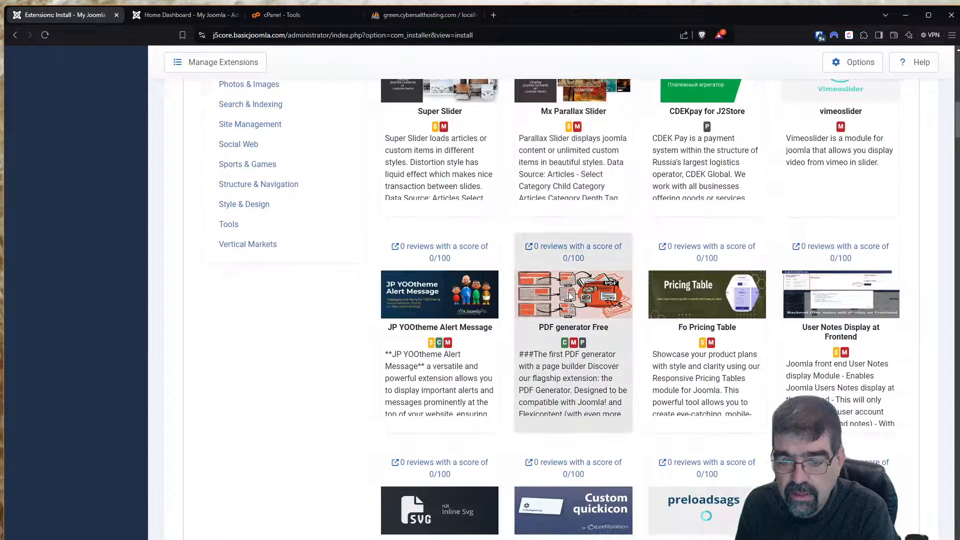
scroll(570, 296, down, 5)
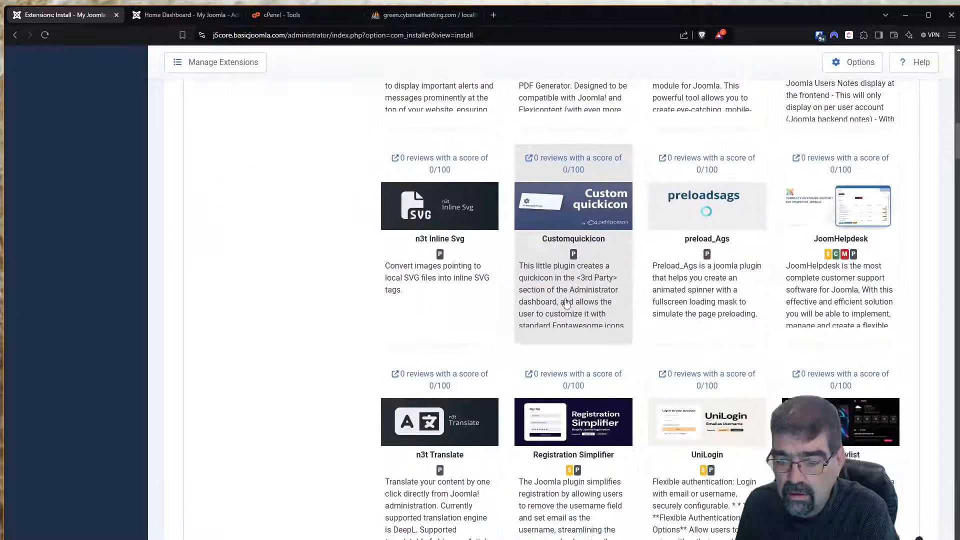
scroll(565, 300, down, 1)
scroll(568, 291, up, 2)
scroll(580, 280, up, 20)
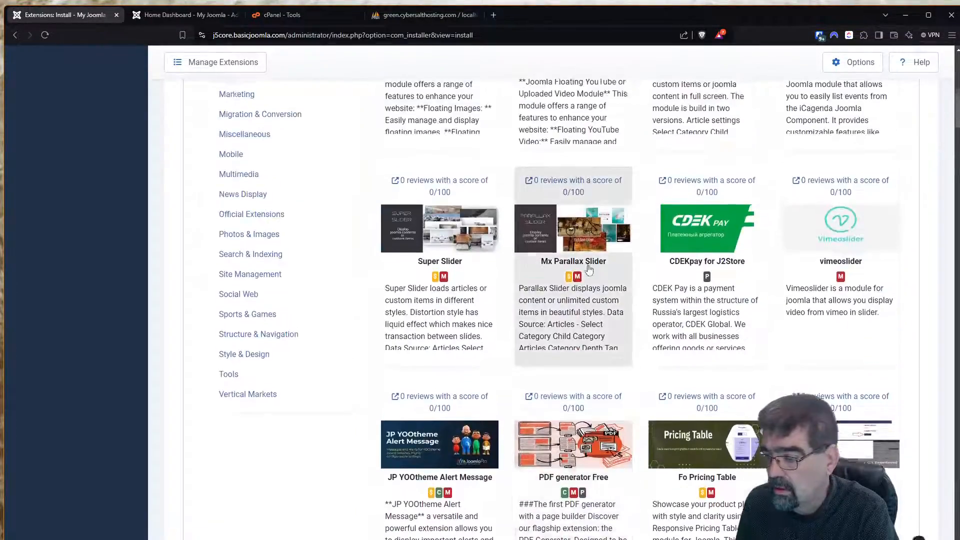
scroll(595, 271, up, 3)
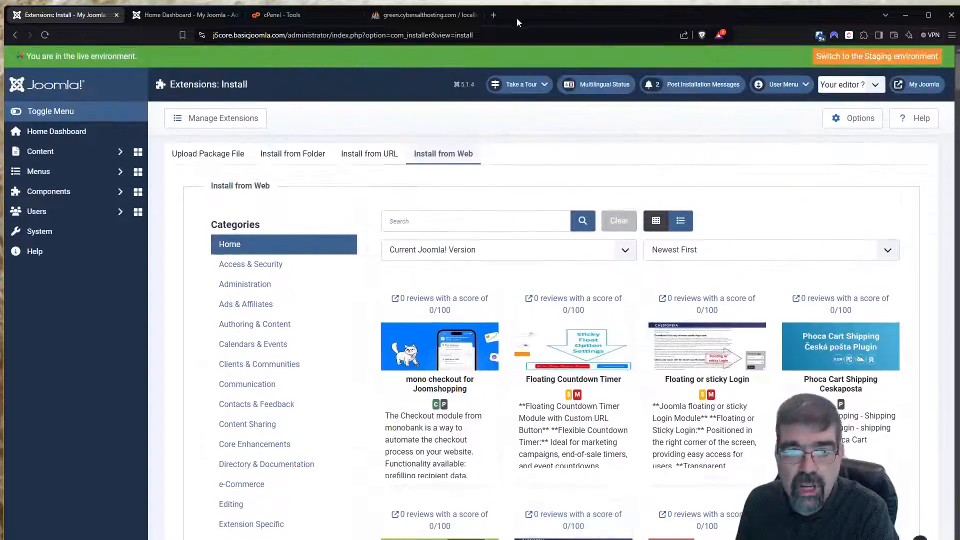
- Search for 'chatra' in a new tab and open the Chatra live chat website
click(494, 15)
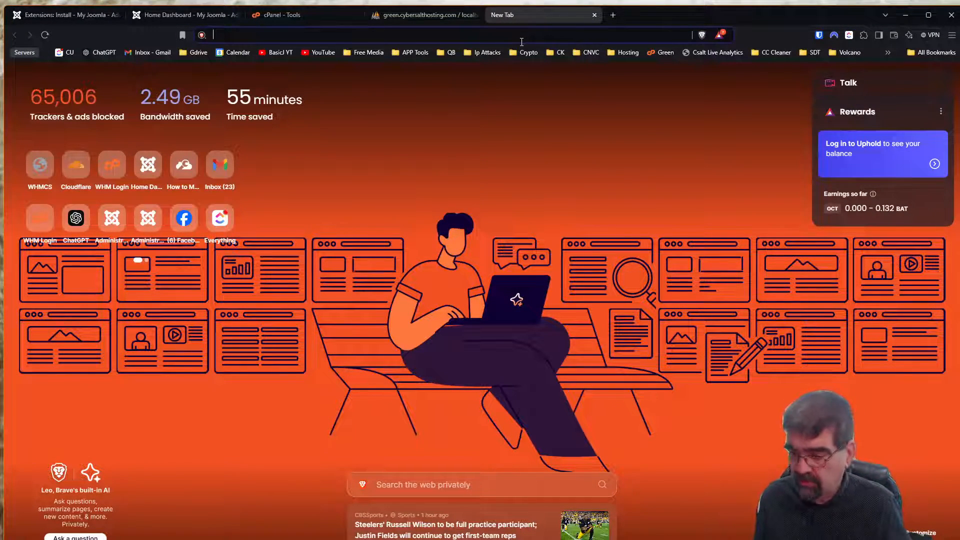
text(cha)
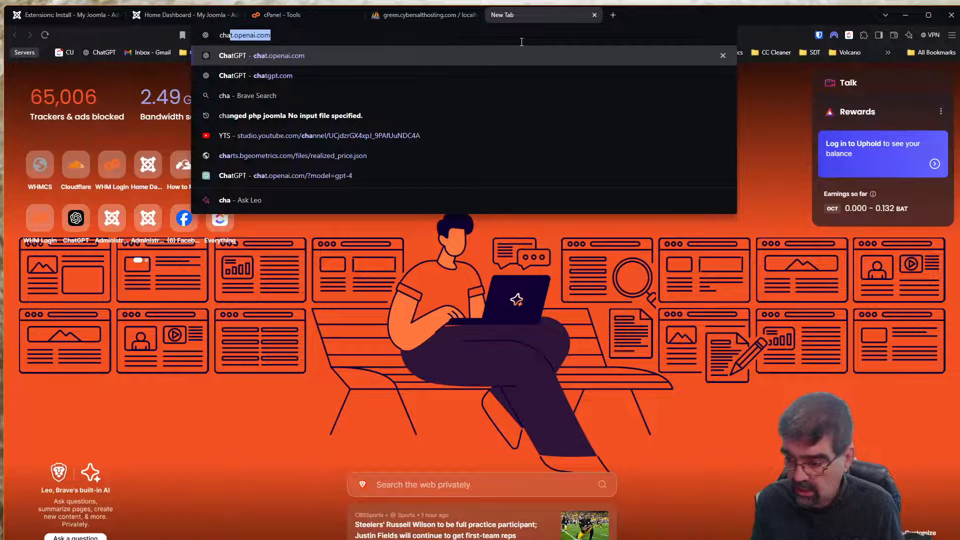
text(tra)
key(Return)
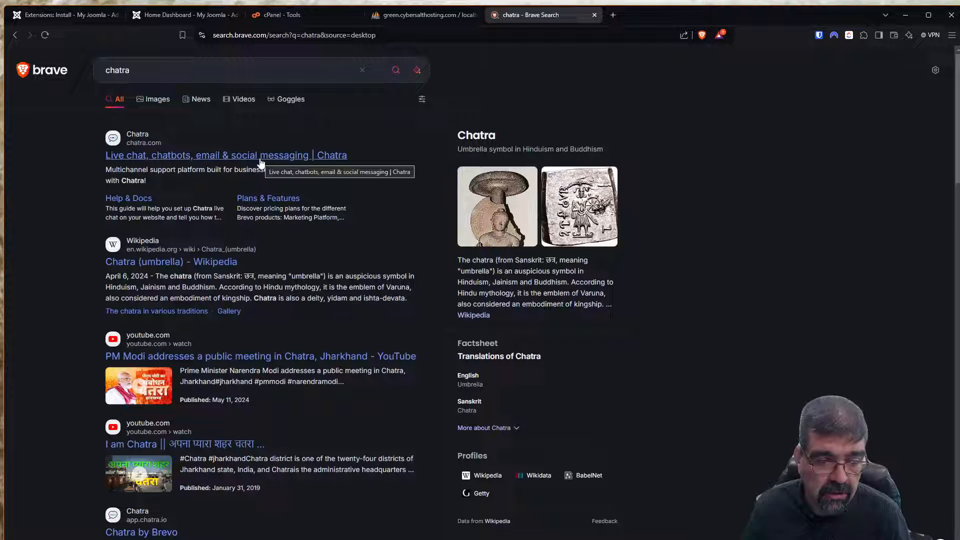
click(260, 159)
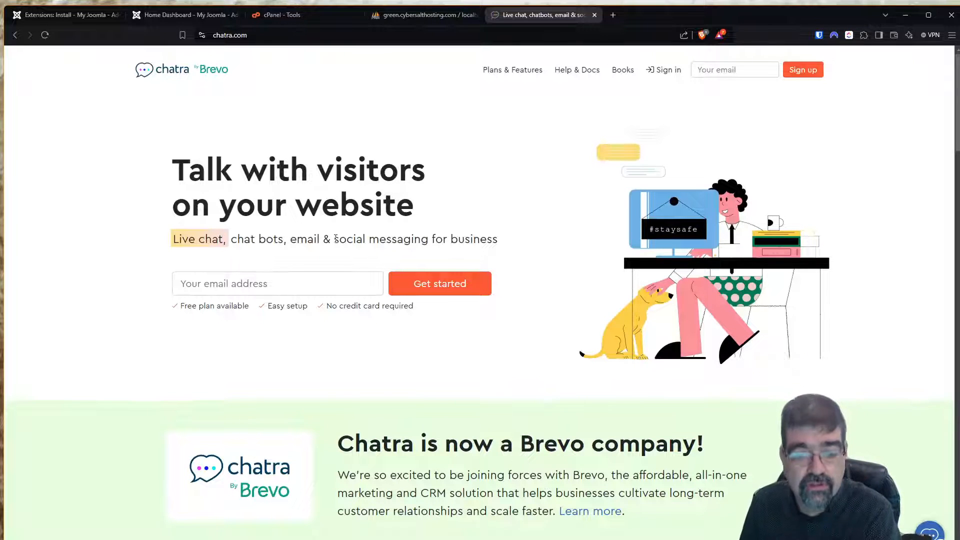
scroll(335, 239, down, 10)
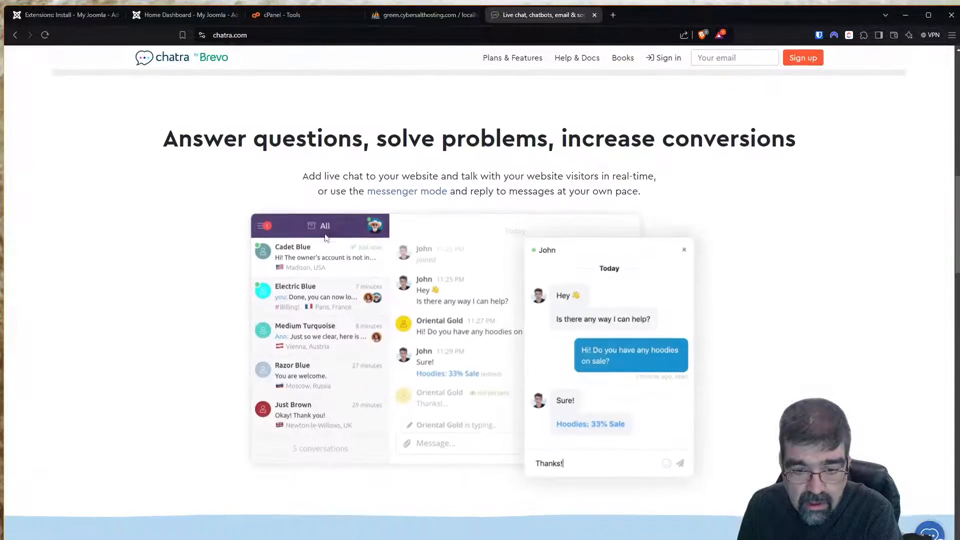
scroll(325, 235, down, 8)
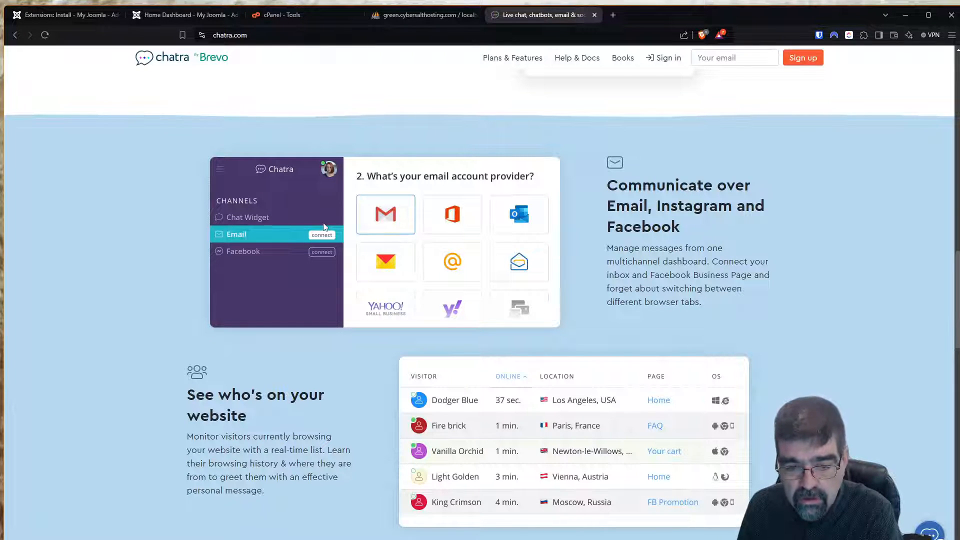
scroll(324, 226, down, 12)
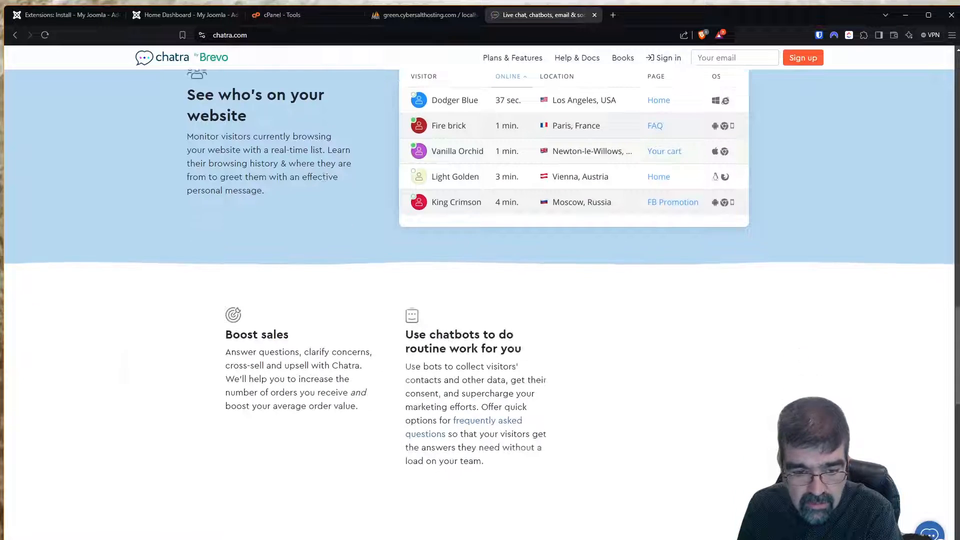
scroll(321, 231, down, 3)
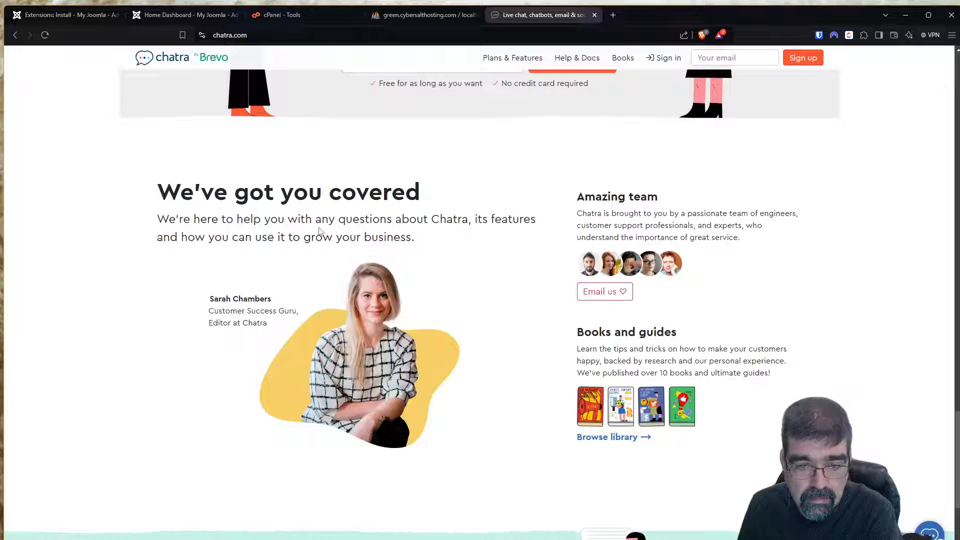
scroll(320, 231, down, 5)
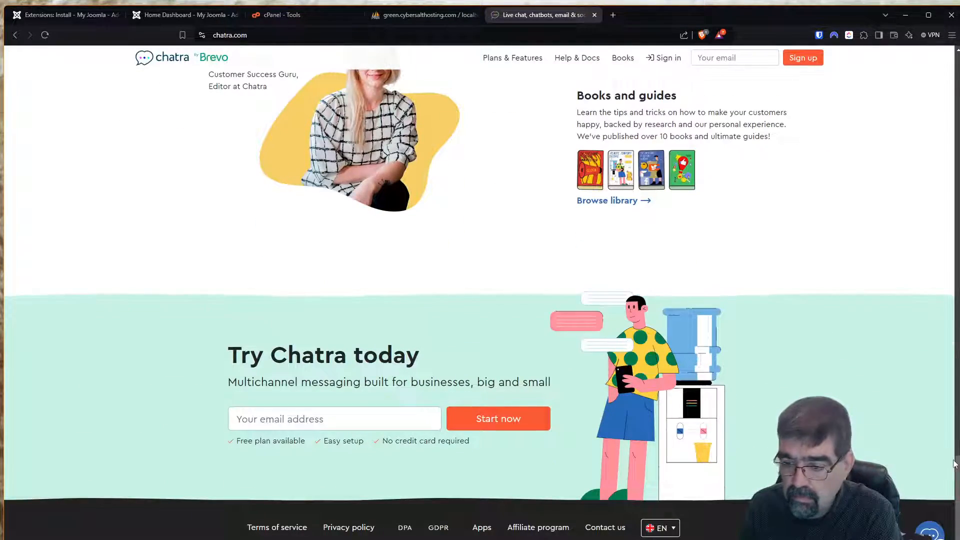
drag(957, 478, 957, 67)
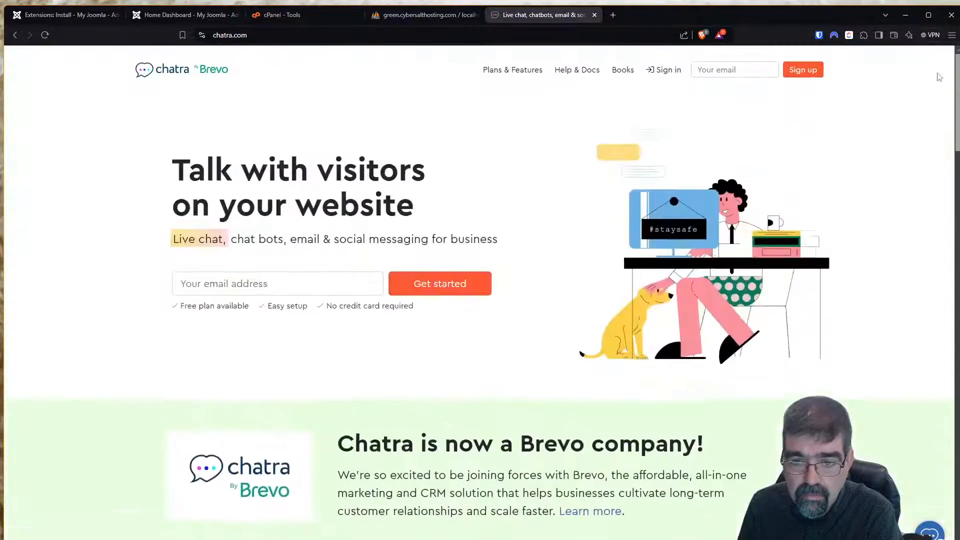
click(499, 70)
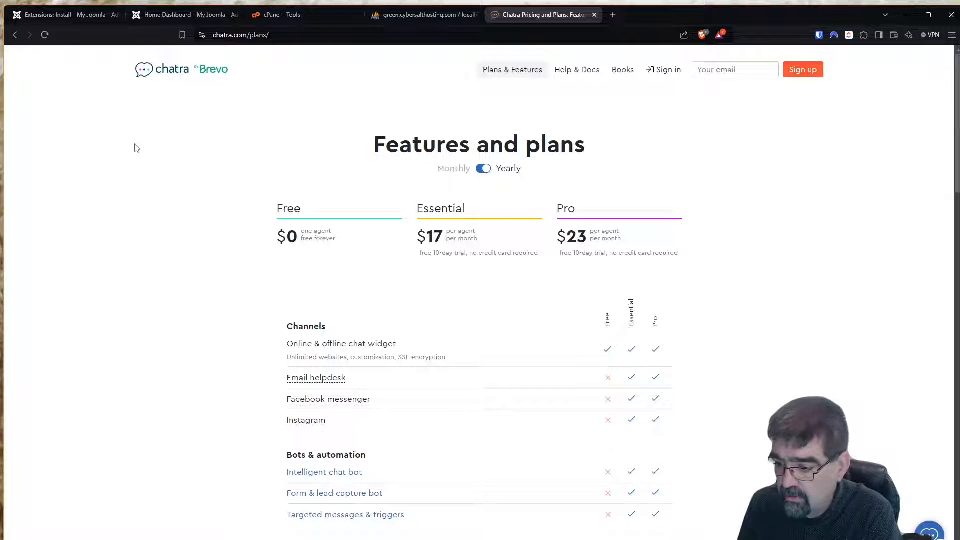
scroll(333, 180, down, 2)
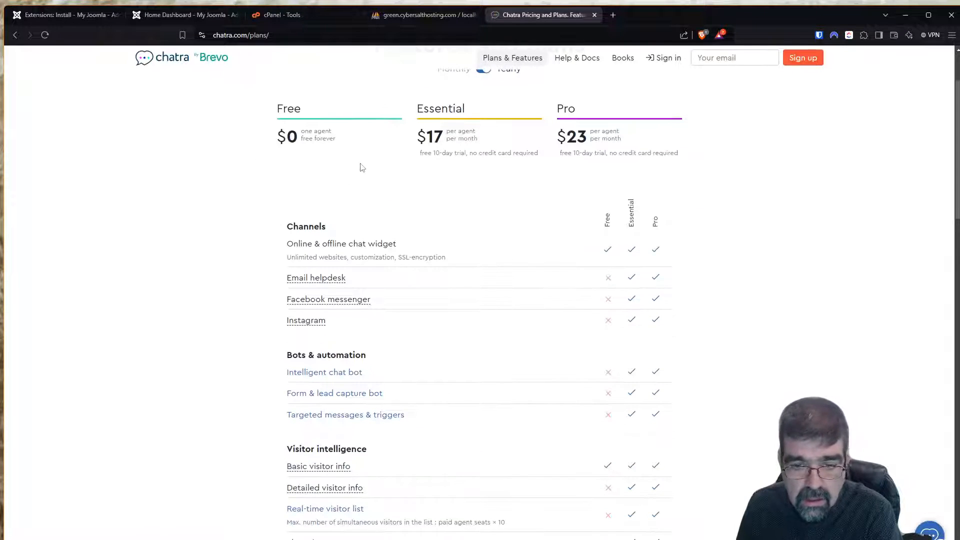
mouse_move(322, 279)
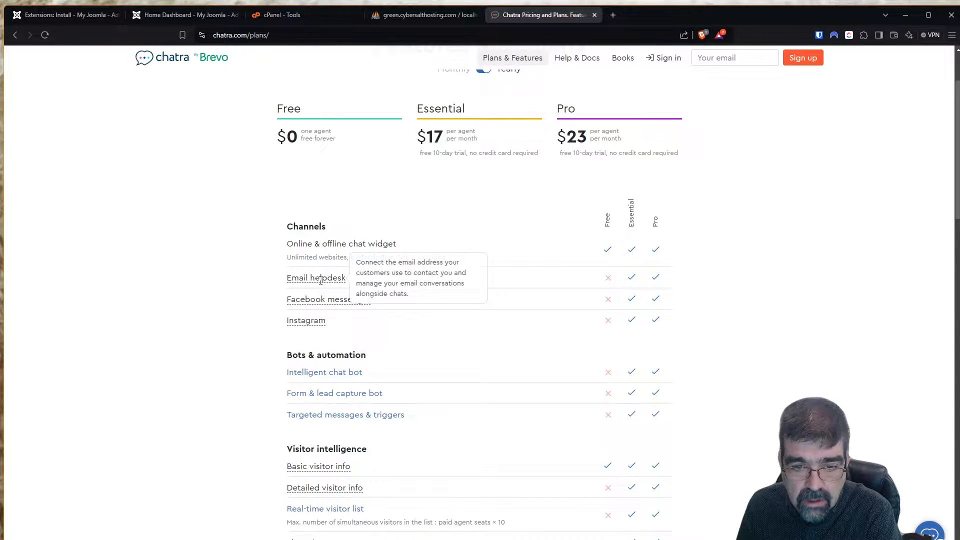
mouse_move(331, 306)
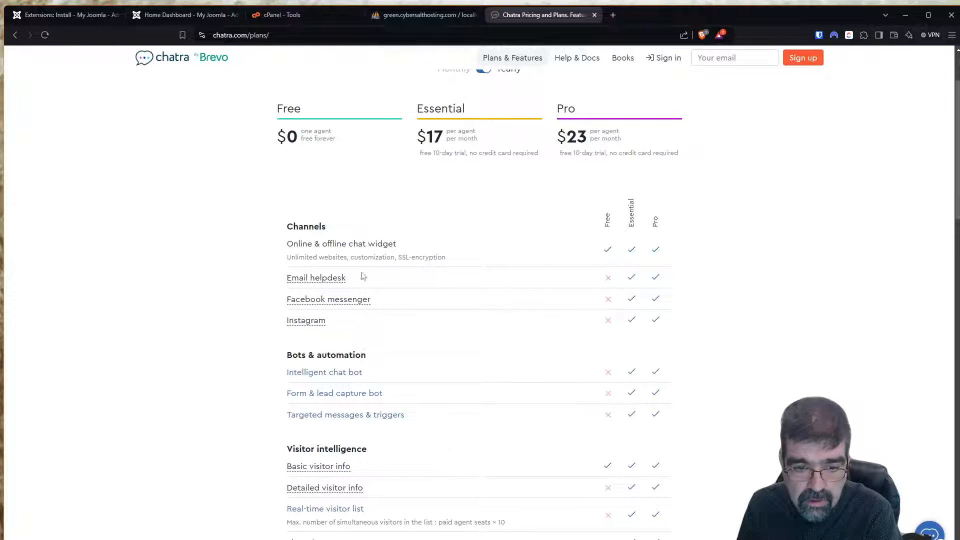
scroll(459, 303, down, 1)
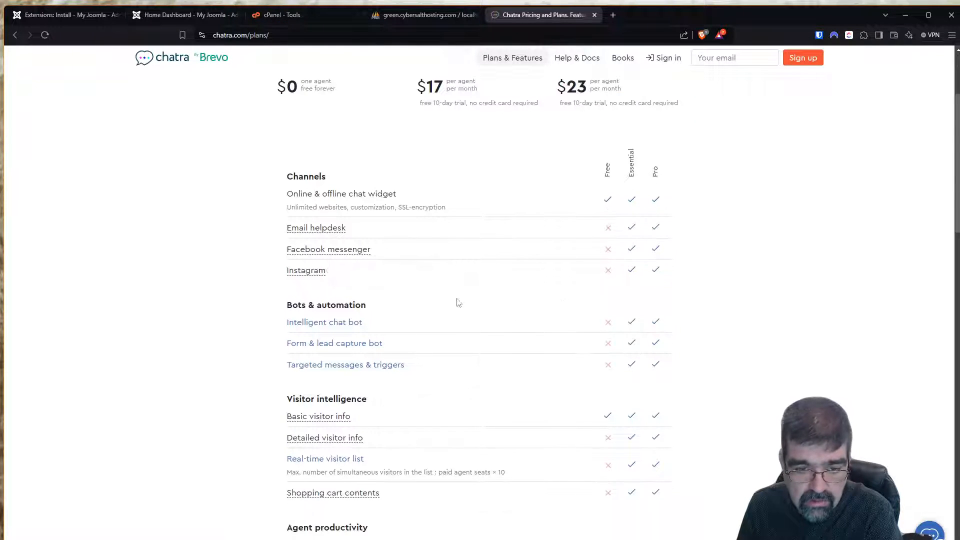
scroll(510, 345, down, 3)
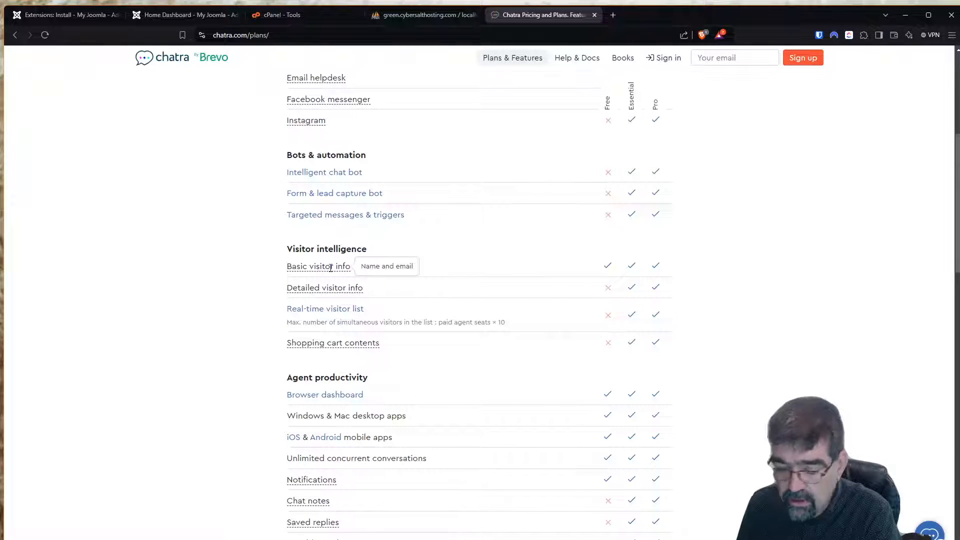
scroll(503, 260, down, 1)
scroll(501, 260, down, 1)
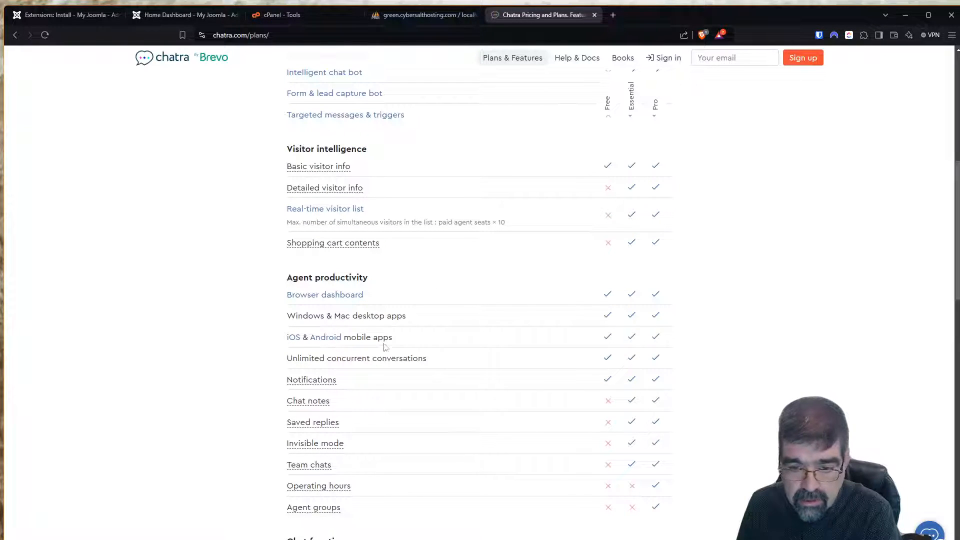
scroll(531, 390, down, 5)
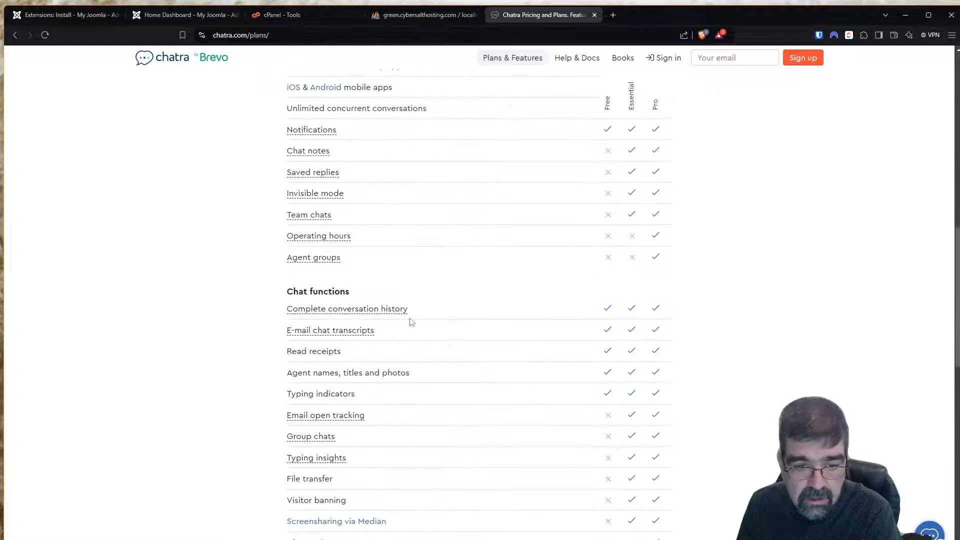
mouse_move(339, 334)
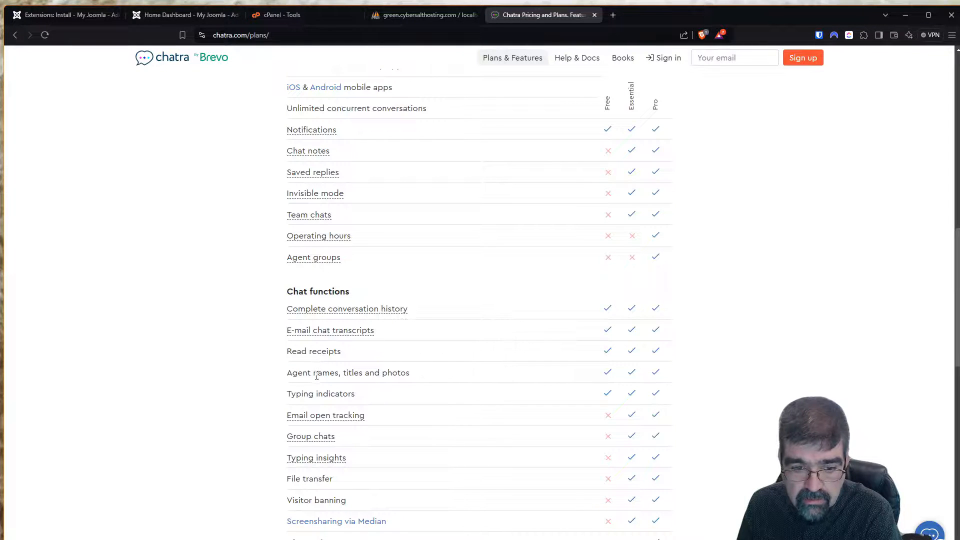
scroll(315, 390, down, 11)
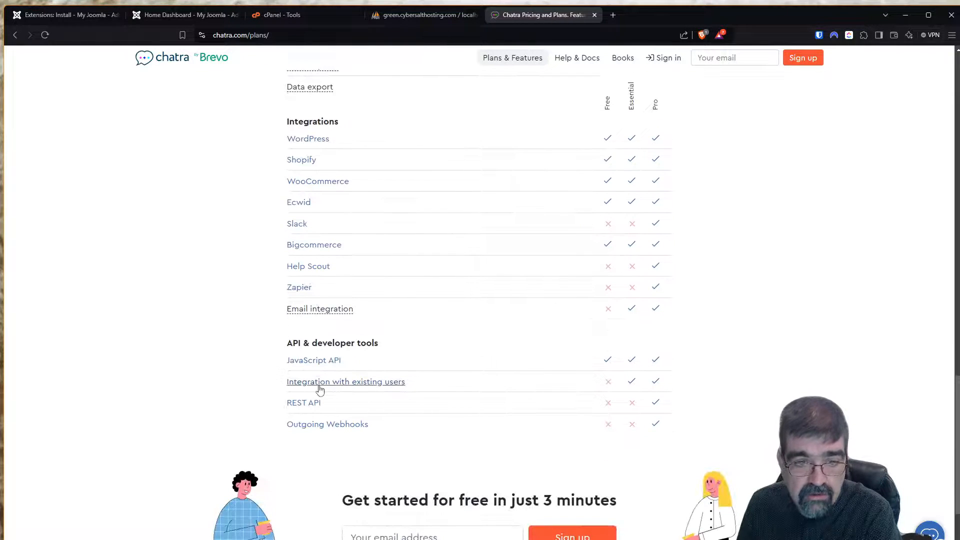
scroll(300, 385, up, 3)
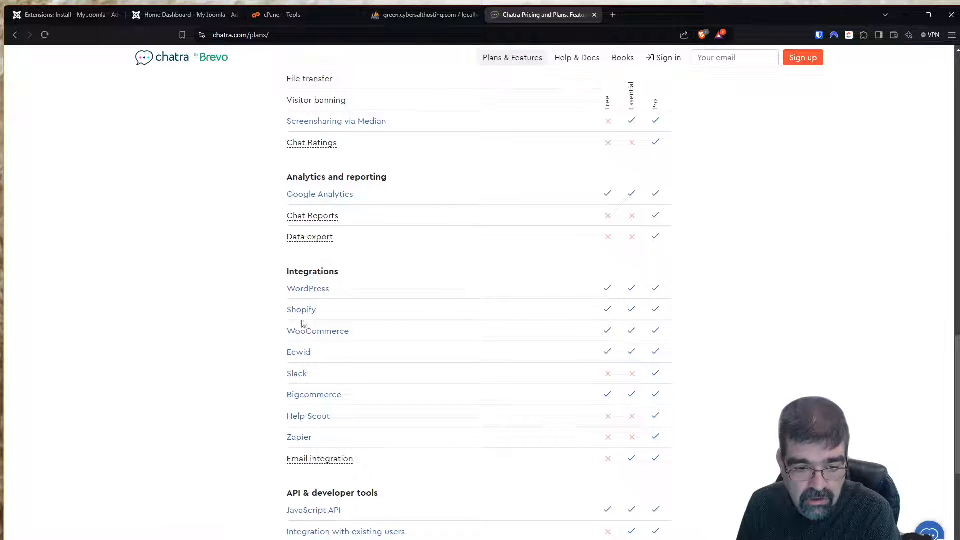
mouse_move(315, 463)
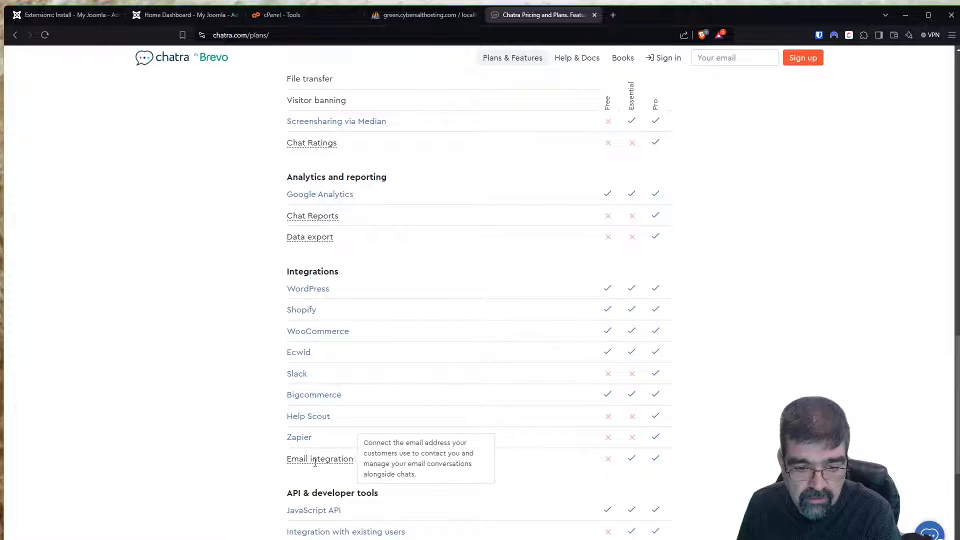
scroll(247, 393, down, 4)
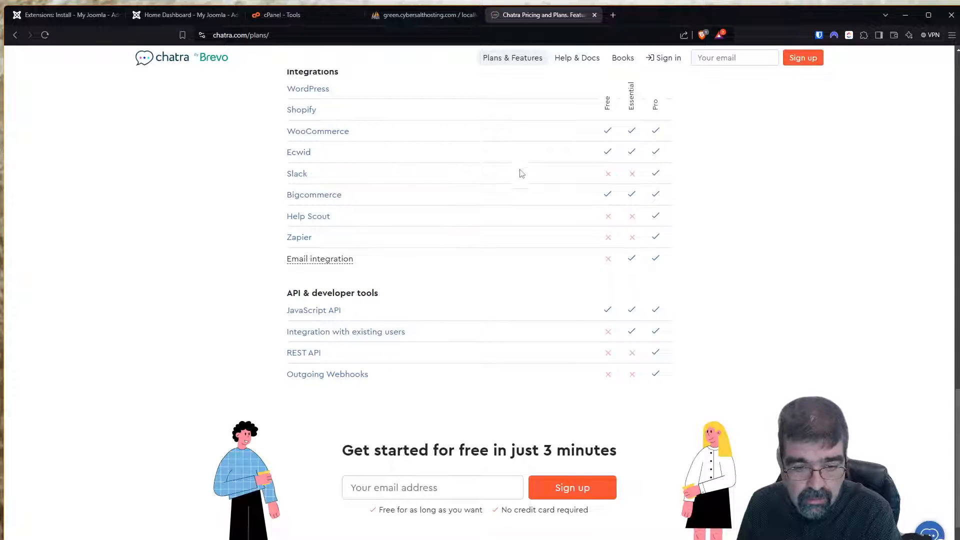
scroll(518, 172, down, 2)
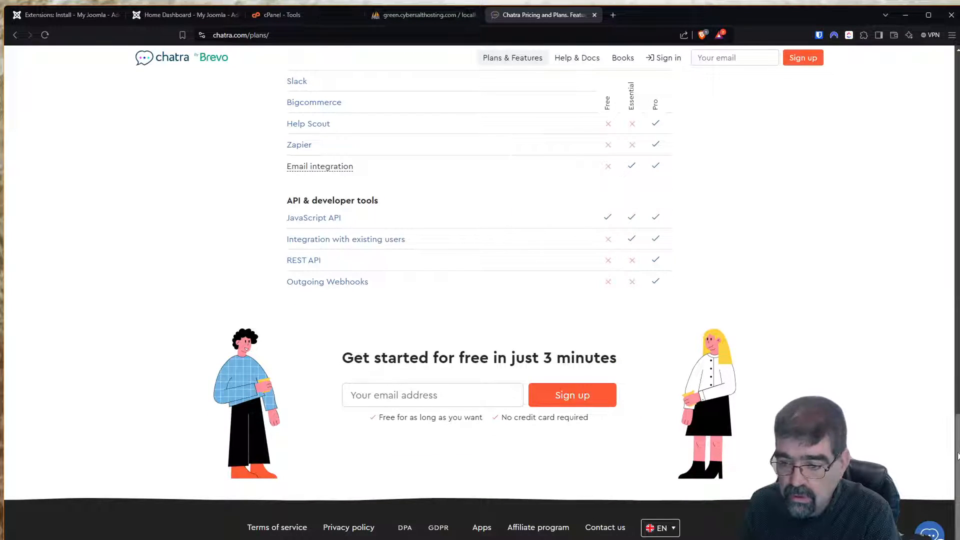
drag(955, 450, 941, 26)
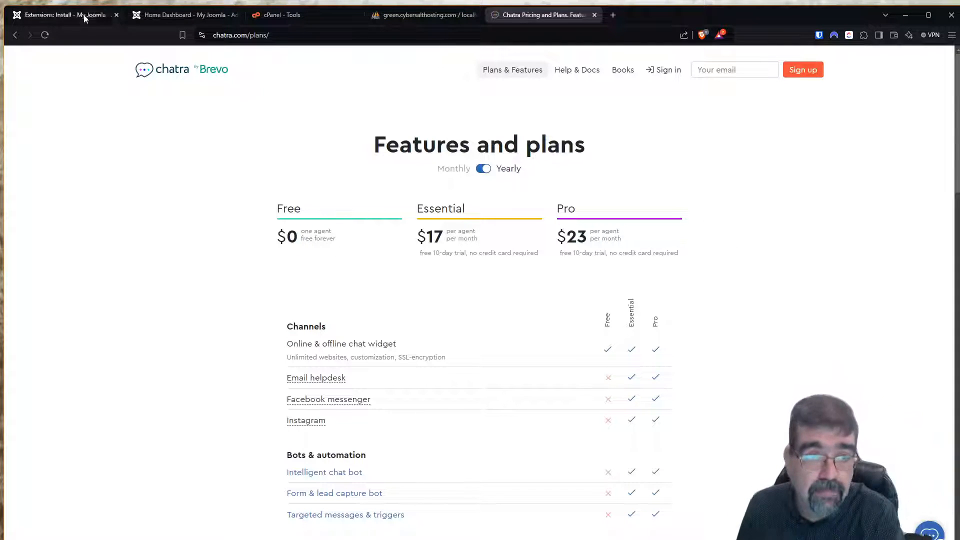
- Open the Floating Countdown Timer listing from the install list in a new tab and load its live Demo
click(106, 23)
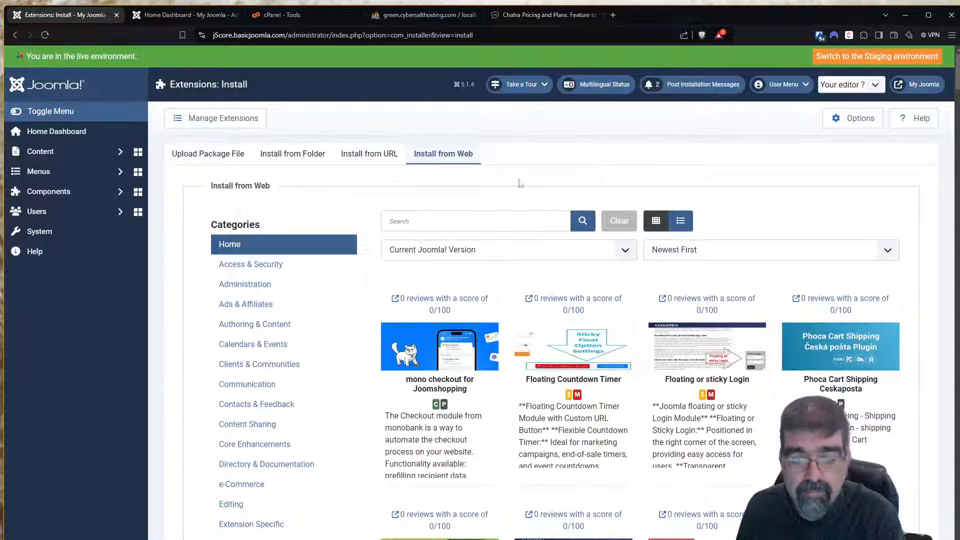
right_click(541, 450)
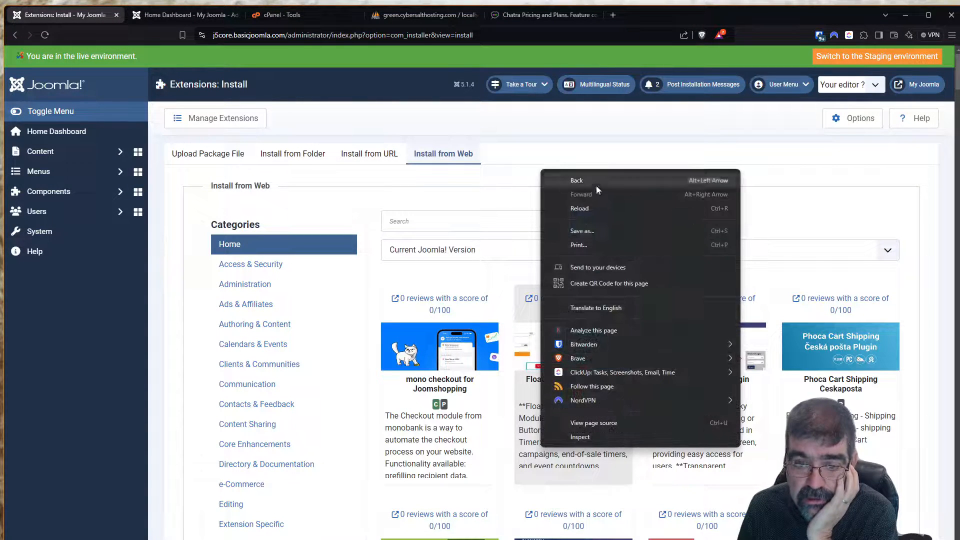
right_click(538, 298)
click(557, 304)
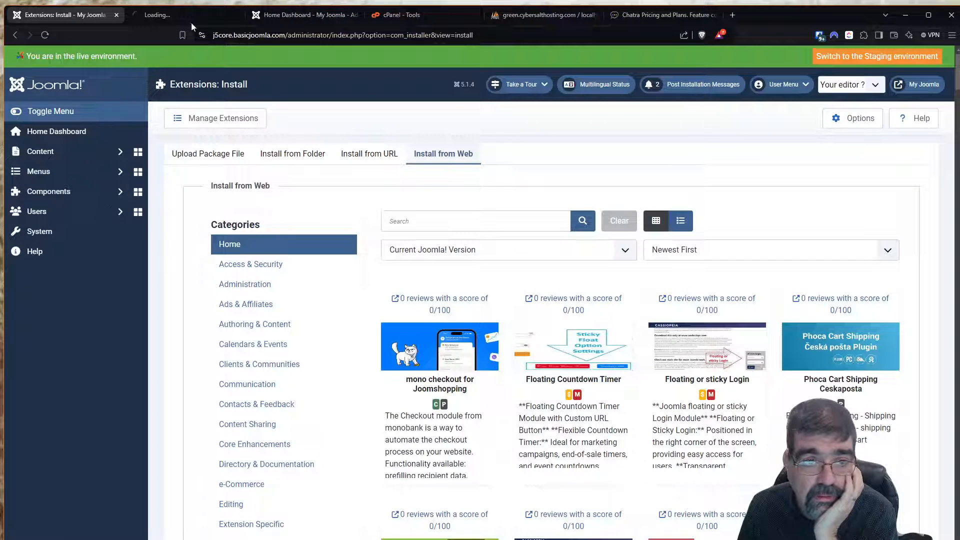
click(155, 15)
scroll(685, 398, down, 3)
scroll(685, 398, down, 1)
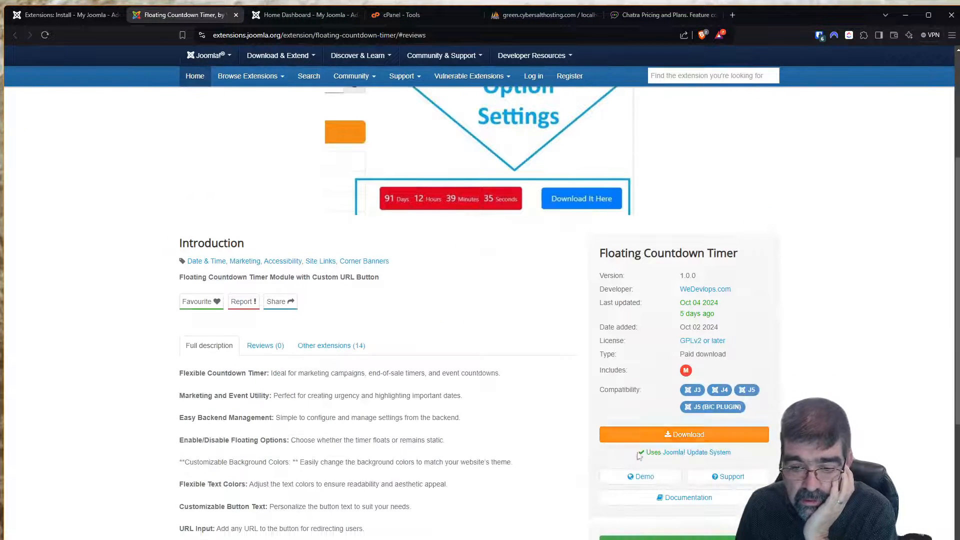
click(640, 478)
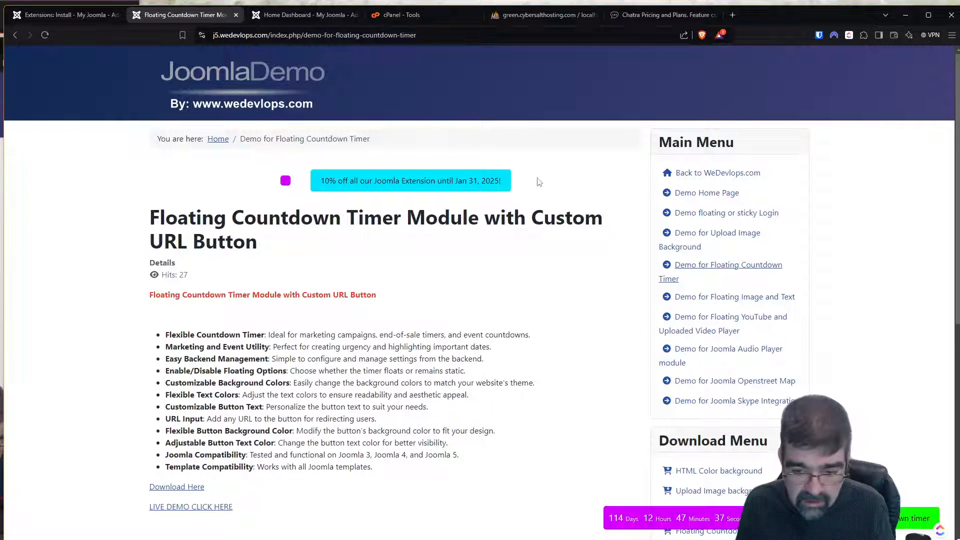
key(alt+Tab)
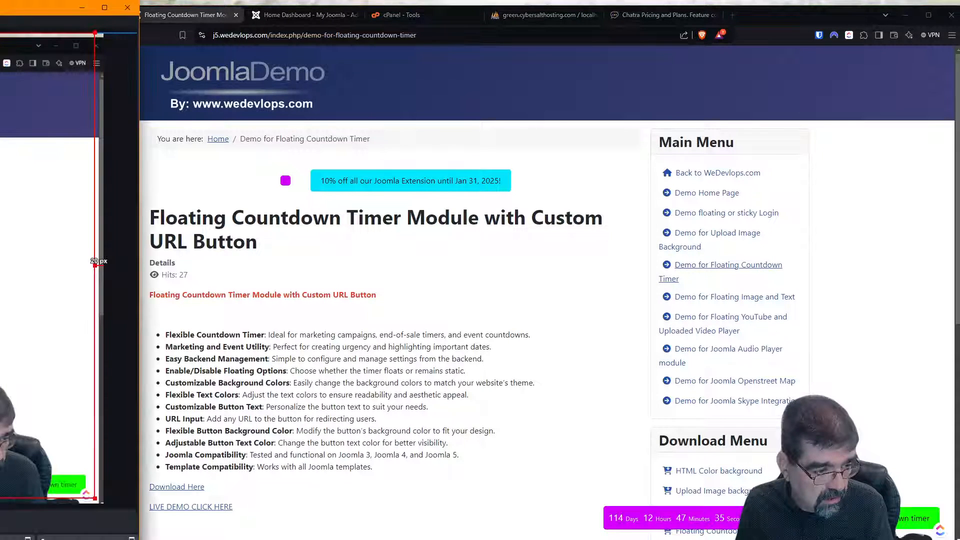
drag(96, 265, 104, 270)
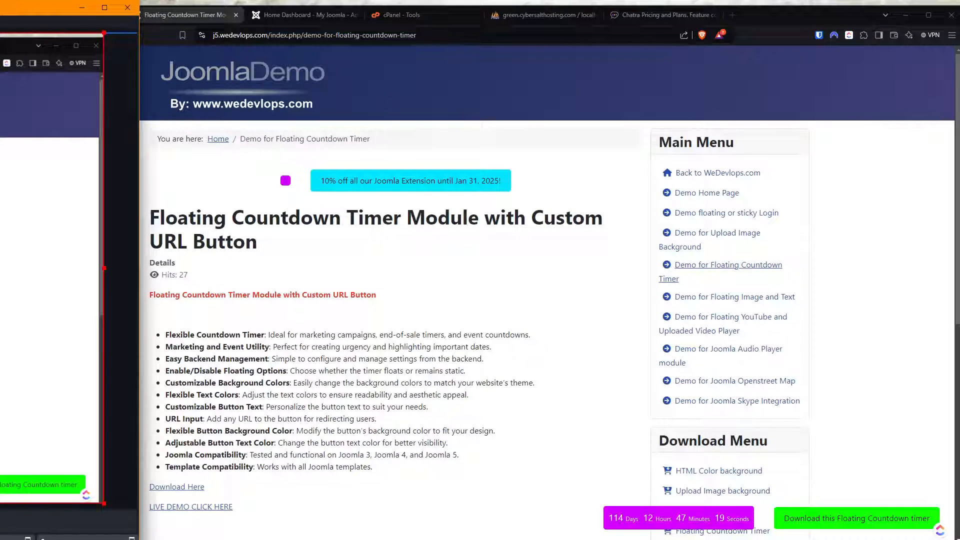
scroll(553, 288, down, 8)
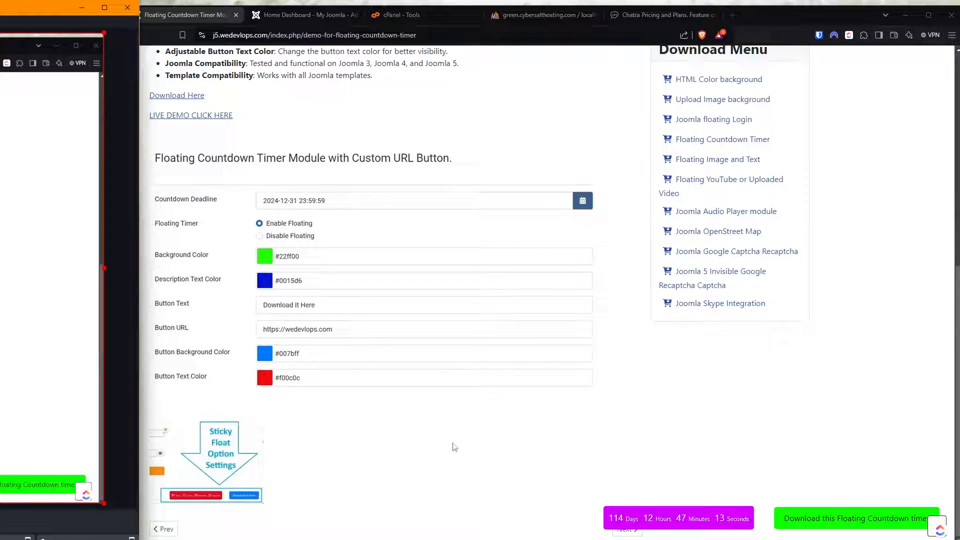
scroll(462, 450, up, 2)
scroll(482, 451, up, 6)
scroll(483, 450, down, 8)
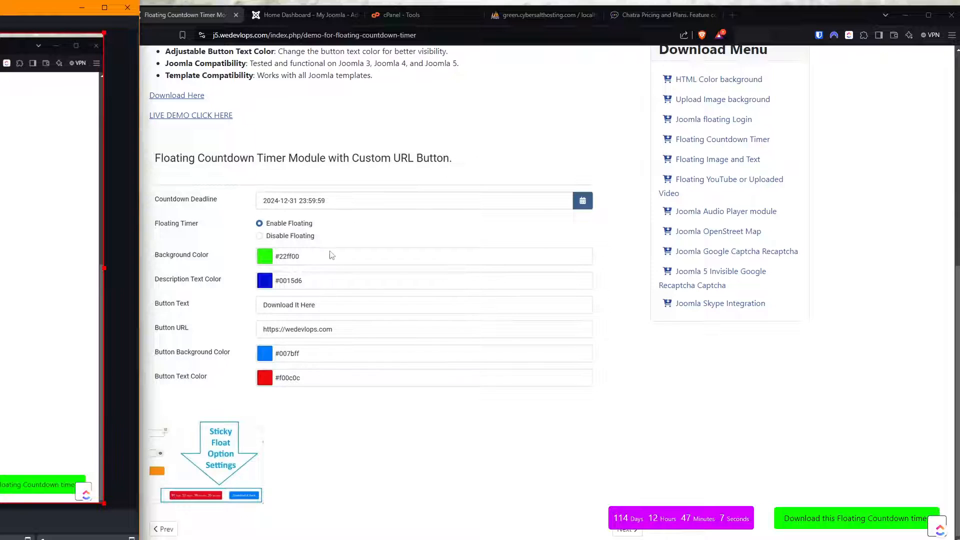
scroll(335, 466, up, 5)
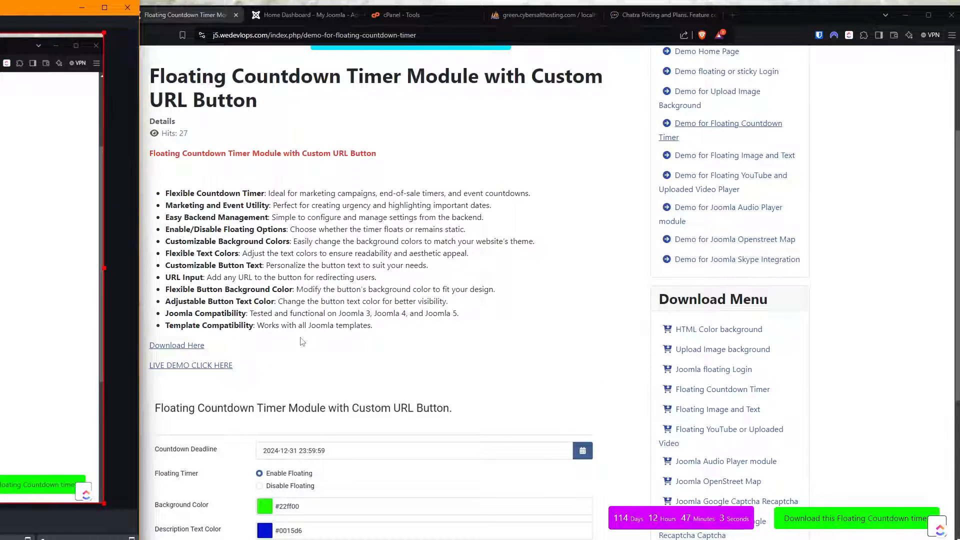
scroll(302, 341, up, 3)
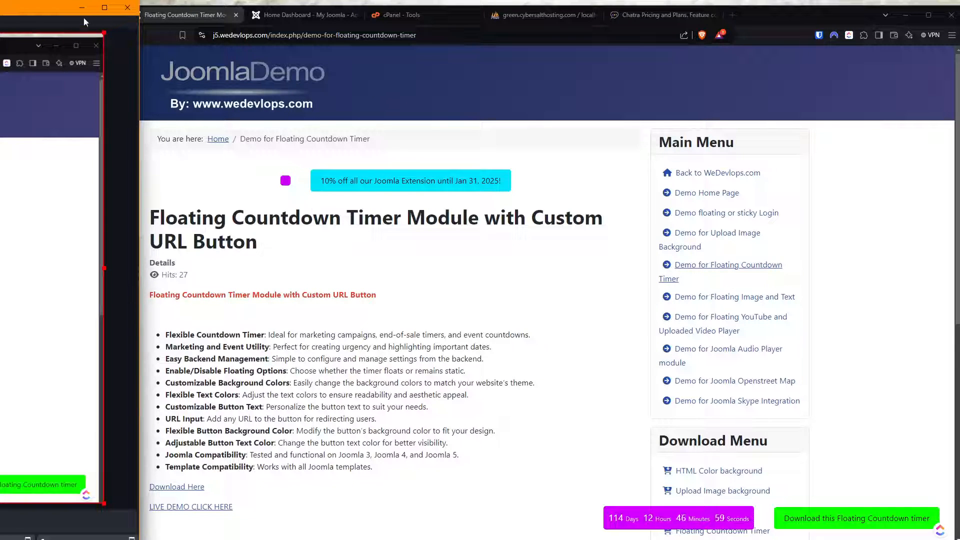
drag(140, 46, 0, 46)
- Go back to the Floating Countdown Timer demo tab and load the JoomlaDemo home page via its logo
click(70, 15)
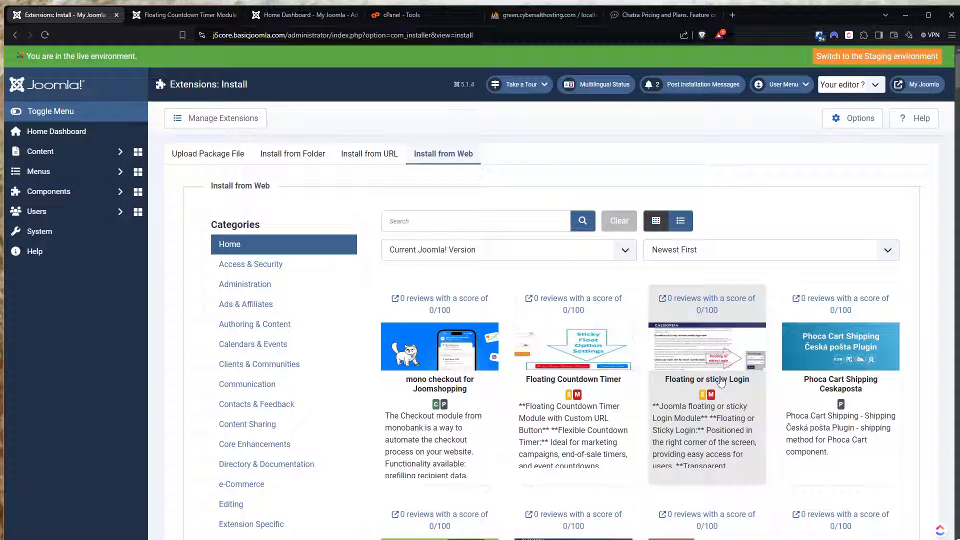
click(185, 17)
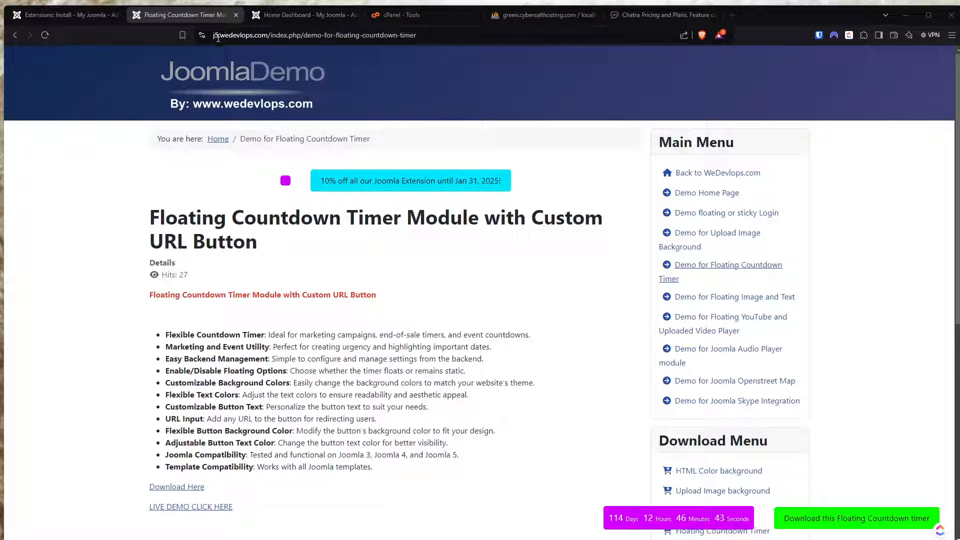
click(228, 111)
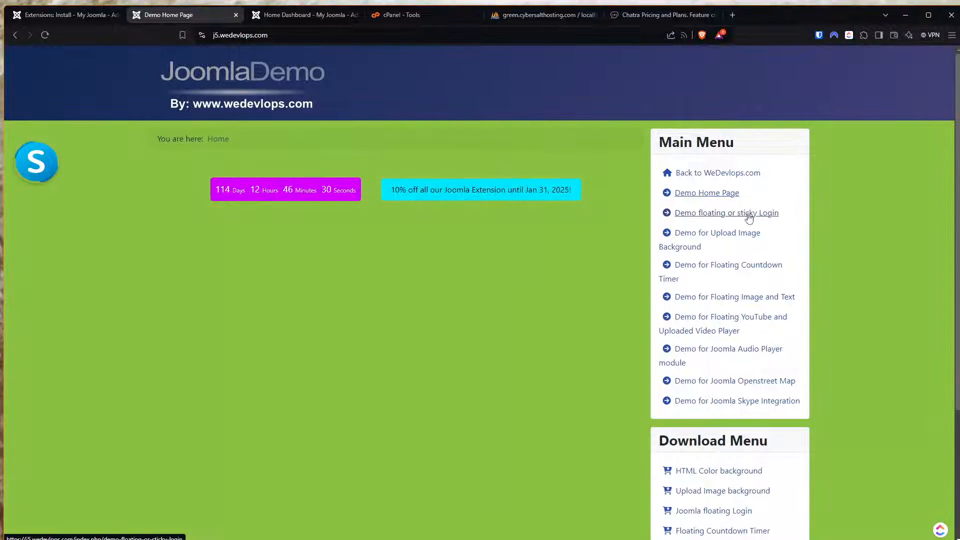
- Open the floating login demo, then look over the Upload Image Background demo page
click(749, 214)
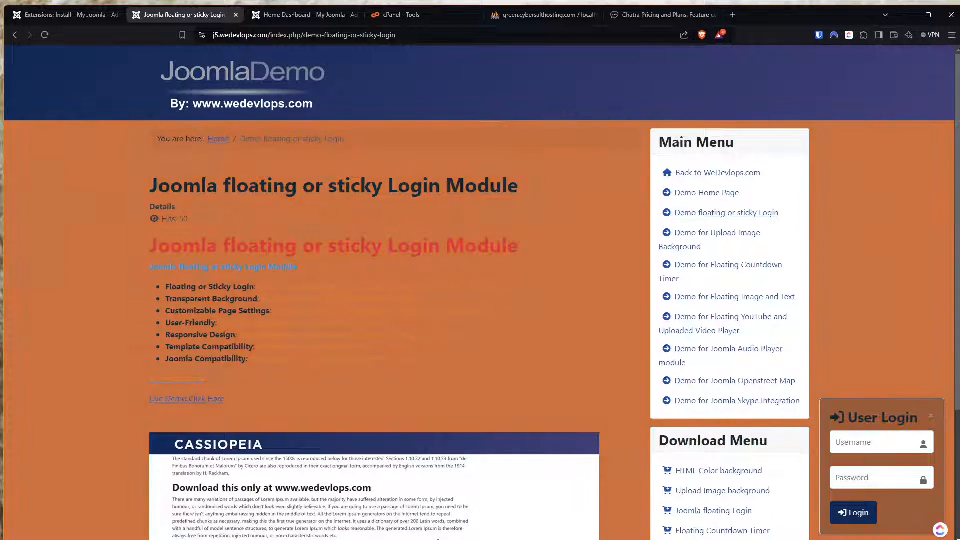
drag(898, 424, 870, 377)
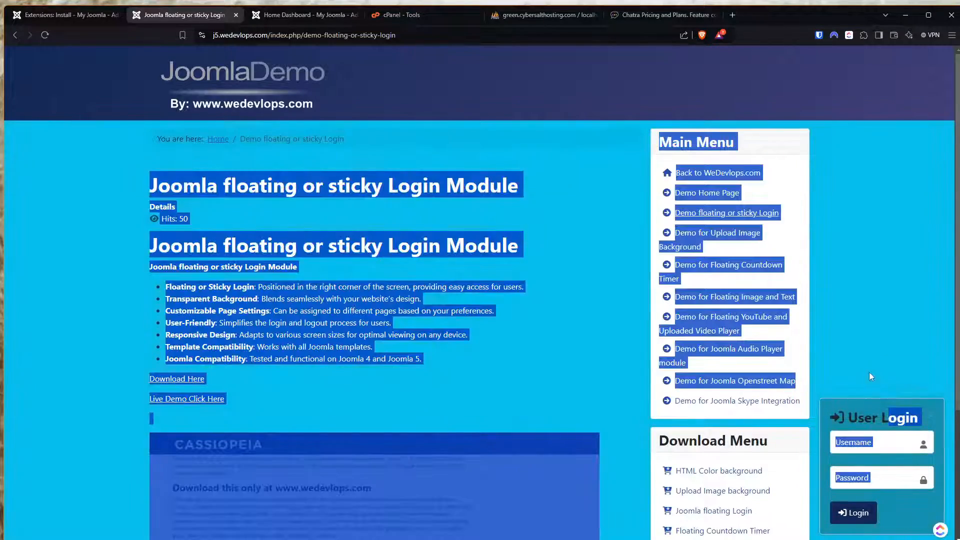
click(882, 410)
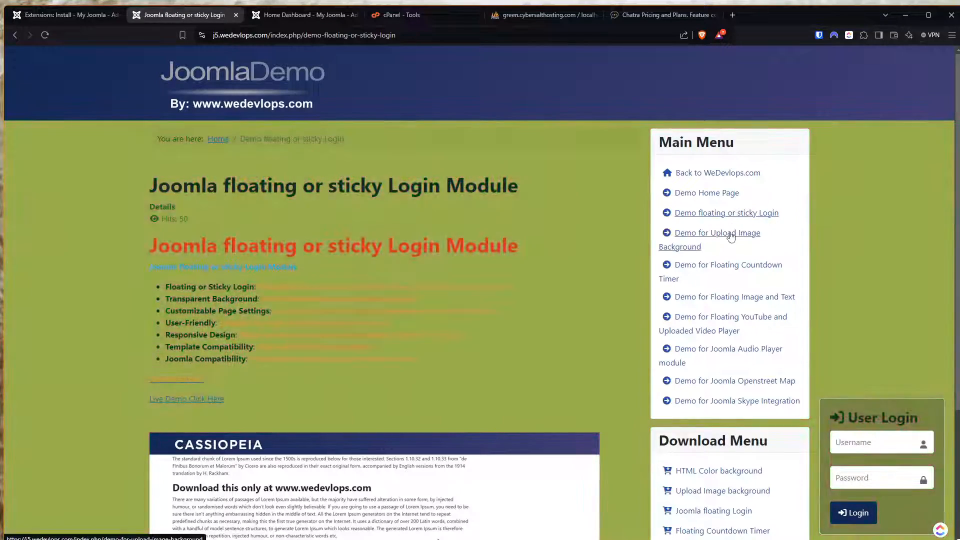
click(731, 235)
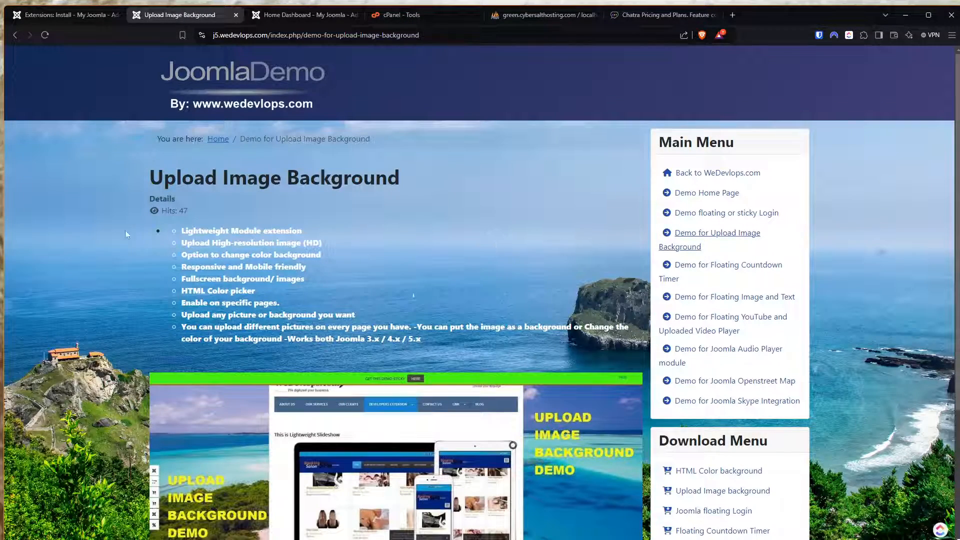
scroll(473, 245, down, 5)
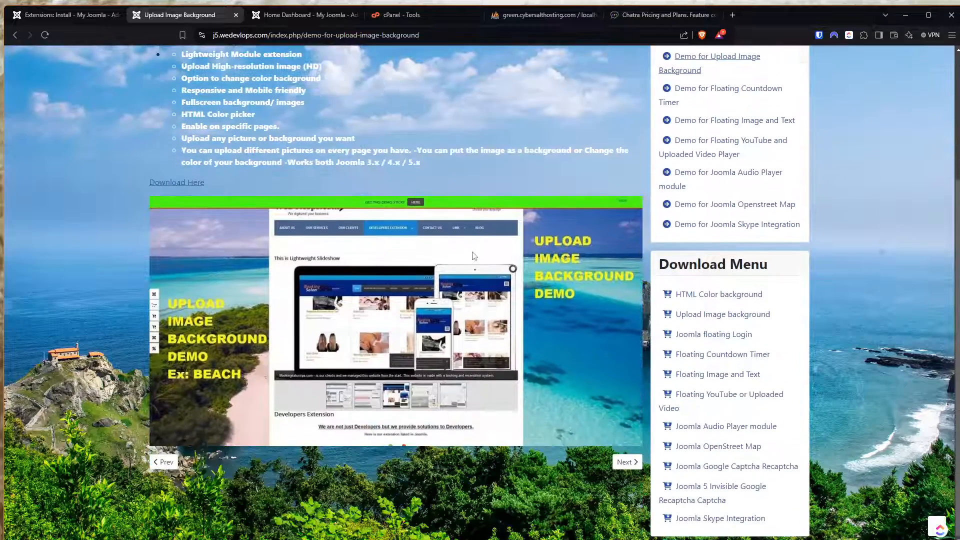
scroll(472, 256, up, 5)
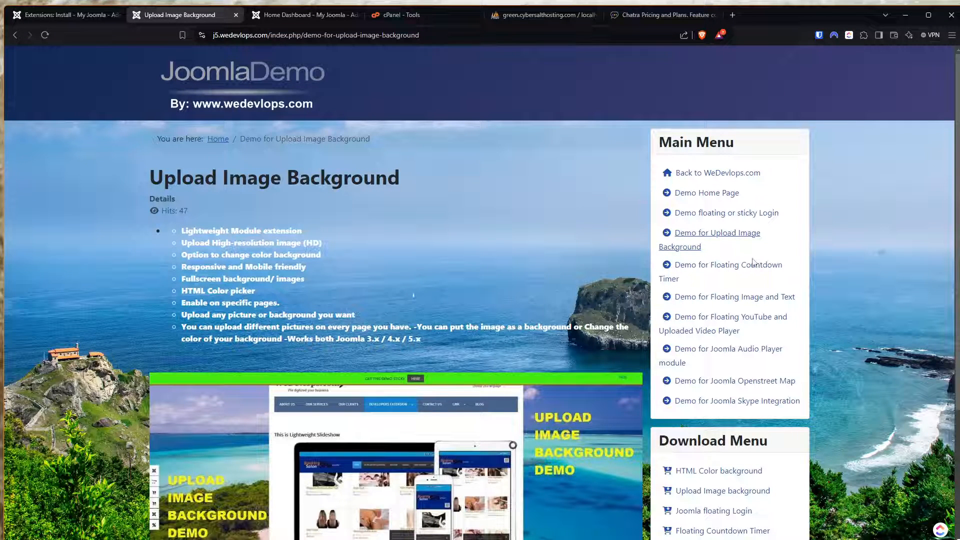
- Open 'Demo for Floating Image and Text' and scroll through the floating turkey demo
click(734, 299)
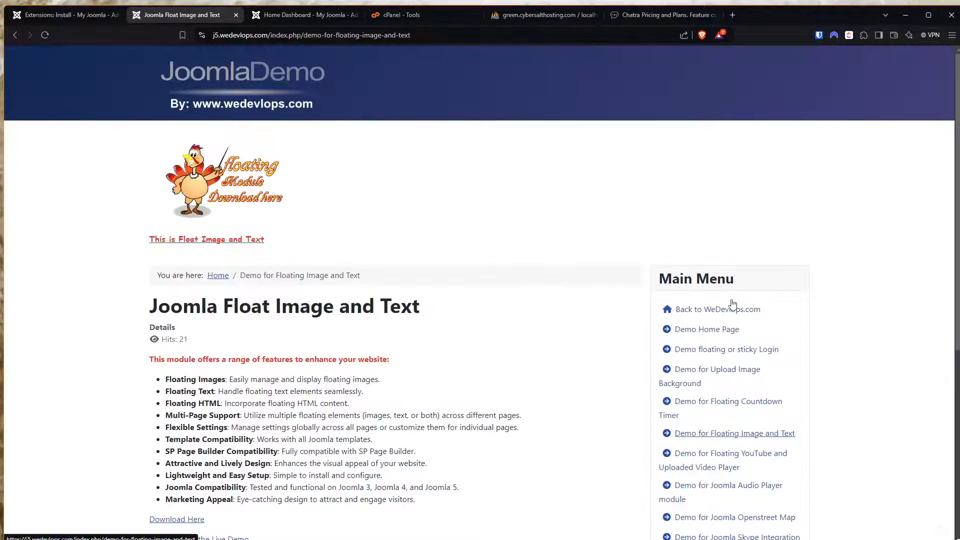
scroll(732, 303, down, 6)
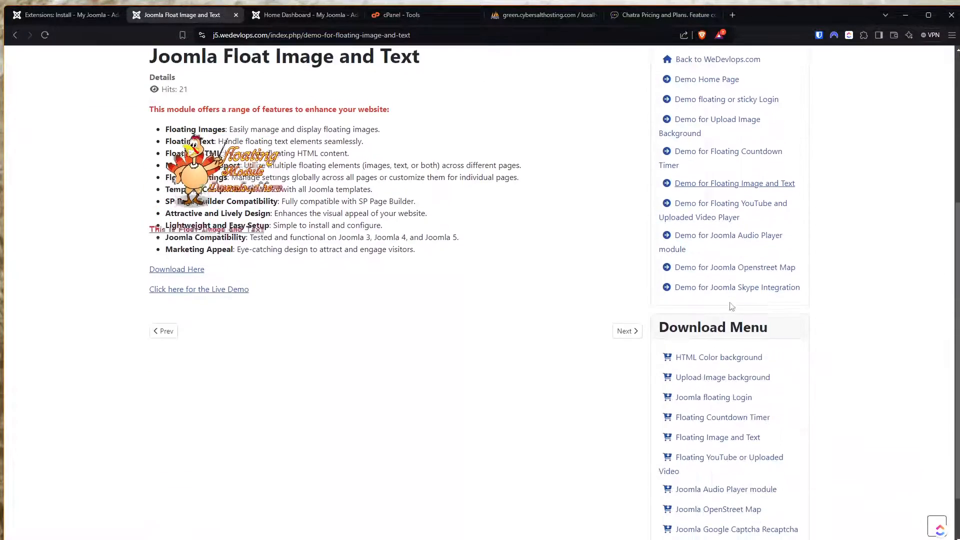
scroll(728, 309, up, 6)
scroll(729, 309, down, 6)
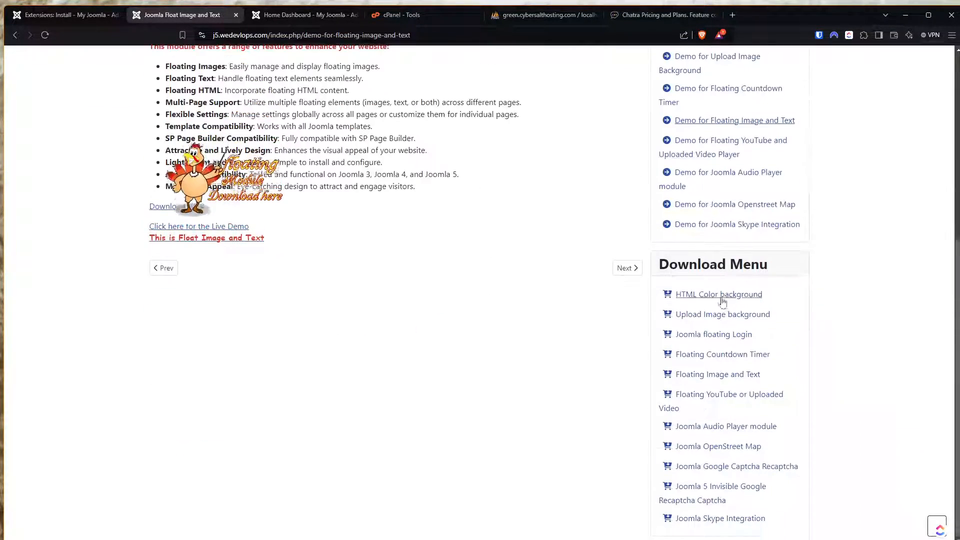
scroll(518, 307, up, 6)
scroll(515, 307, down, 4)
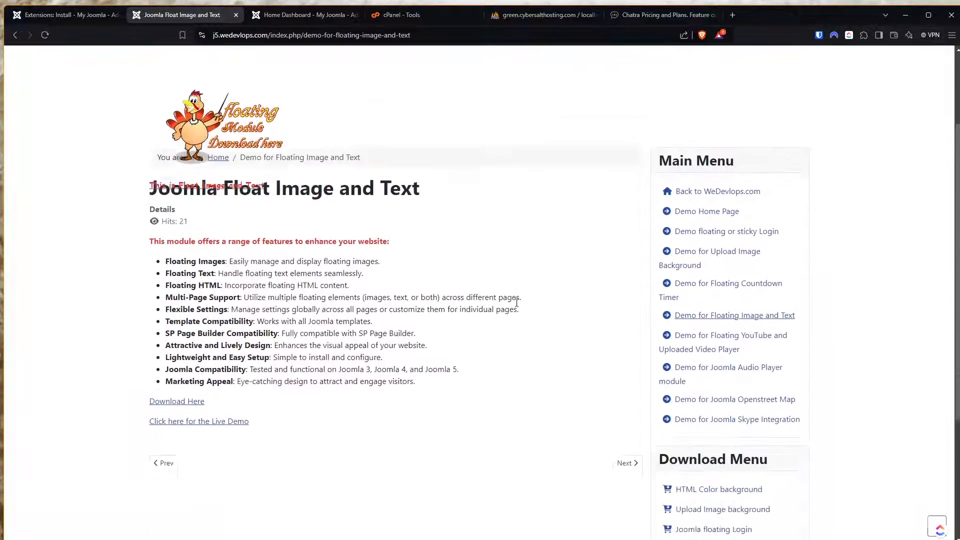
scroll(517, 303, up, 4)
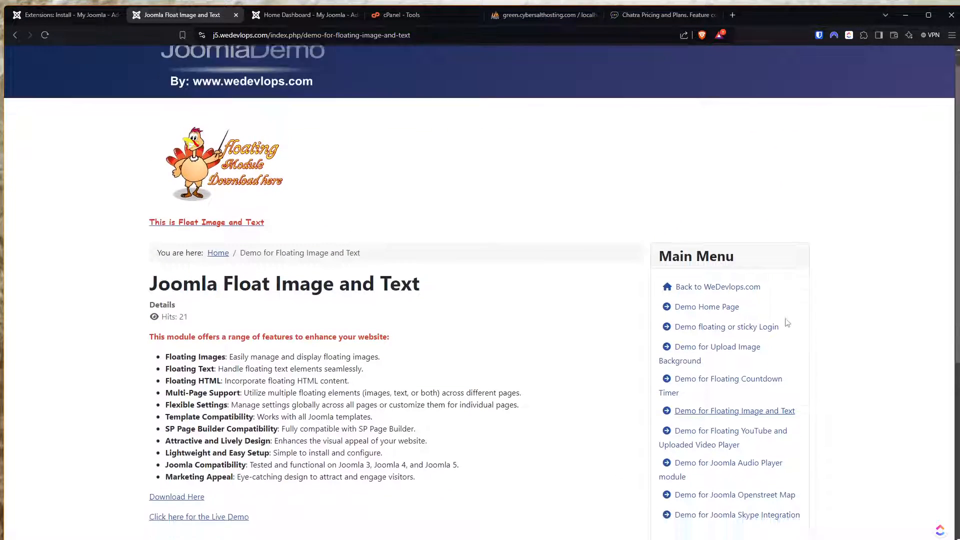
scroll(785, 322, down, 3)
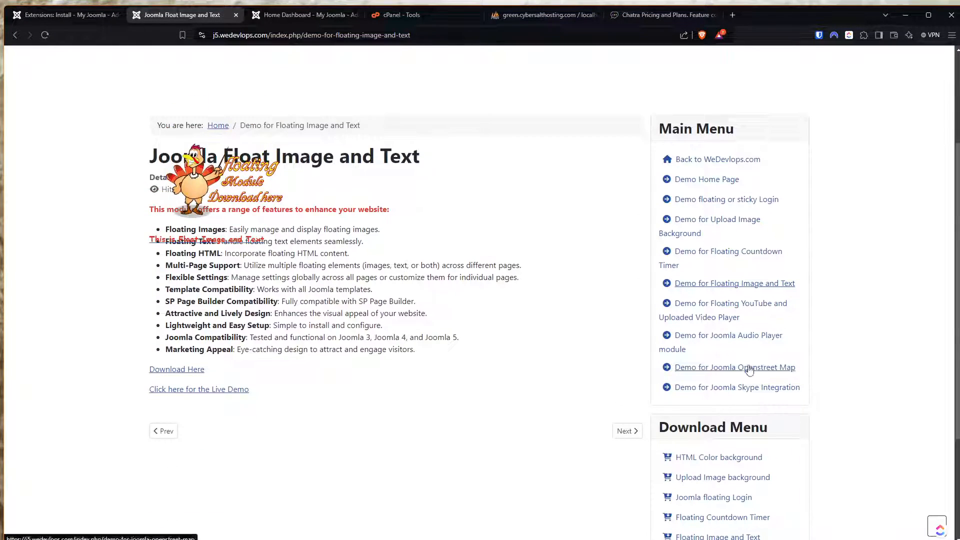
- View the Joomla Openstreet Map demo, zooming its London map in and out, then return to Extensions: Install
click(730, 367)
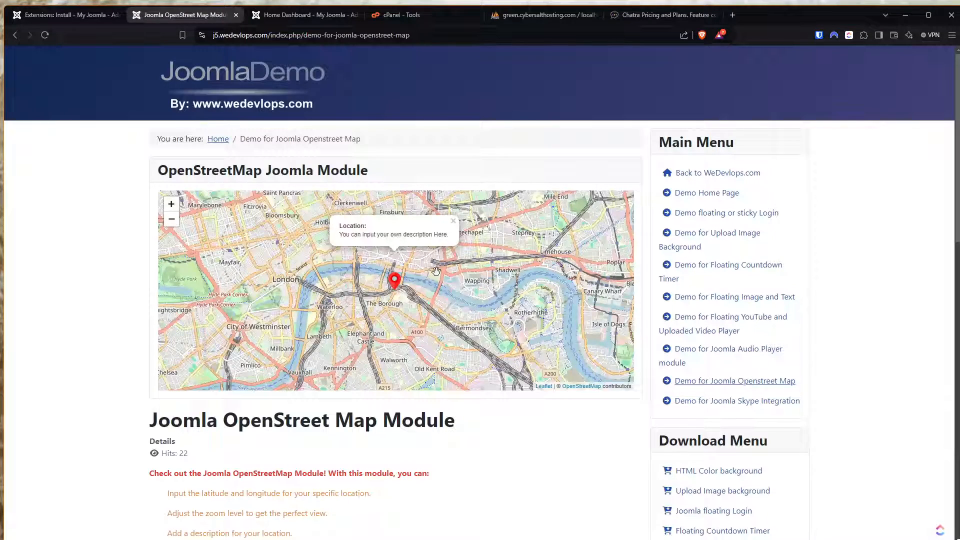
scroll(436, 271, down, 3)
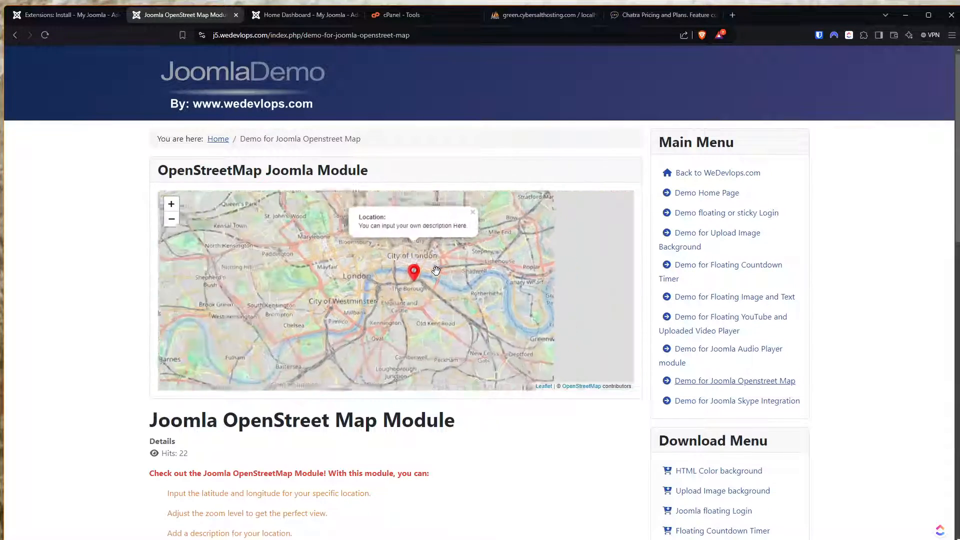
scroll(436, 270, up, 2)
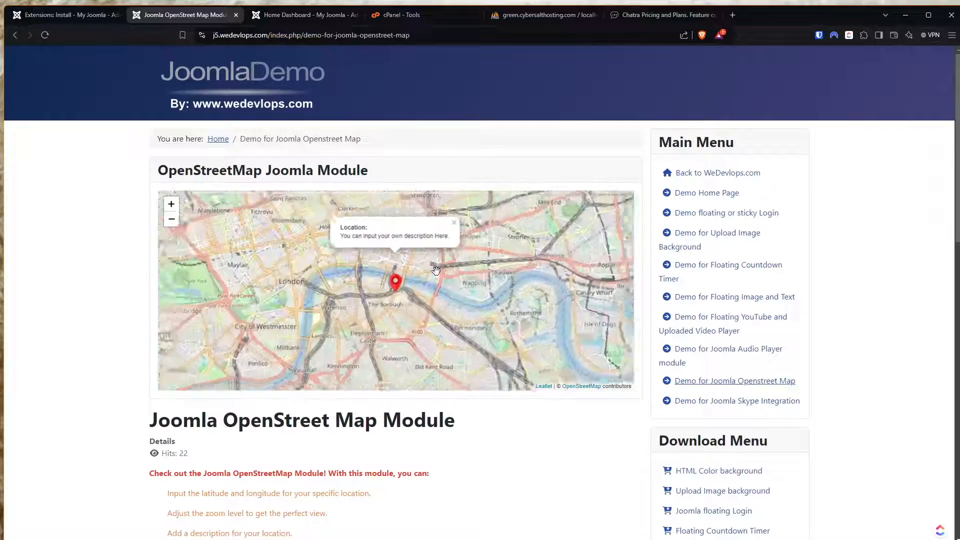
scroll(436, 271, up, 3)
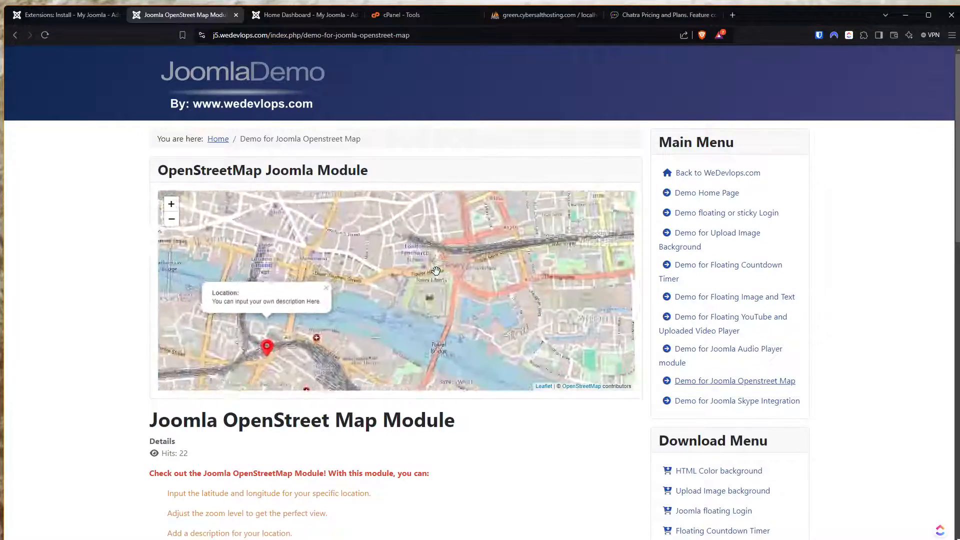
scroll(436, 271, down, 2)
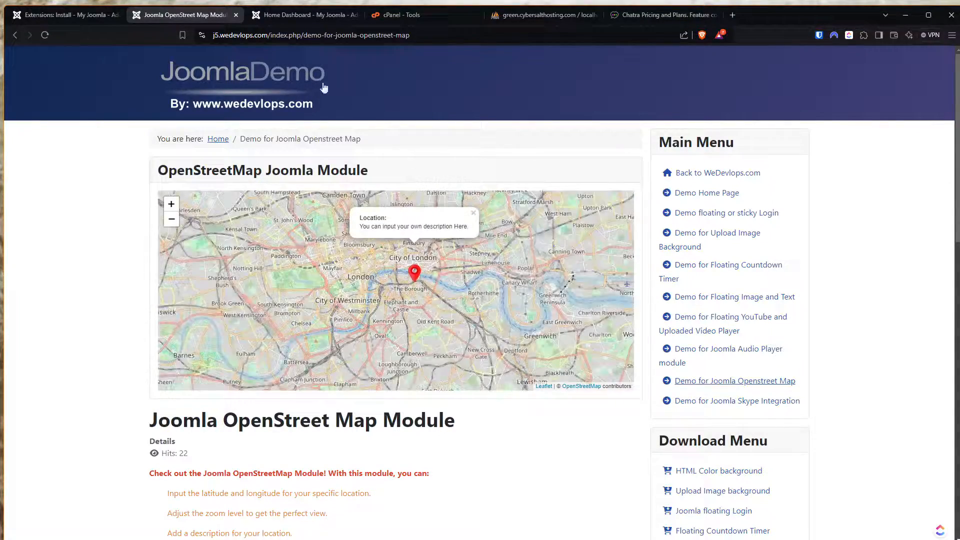
click(75, 16)
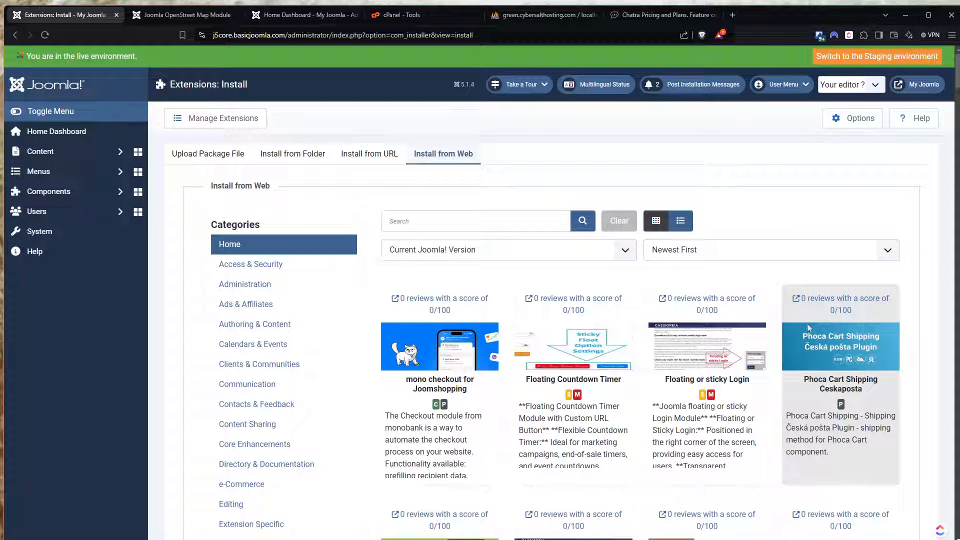
- Scroll further down the Install from Web listings past Float Image Text, then return to the OpenStreetMap demo
scroll(827, 353, down, 5)
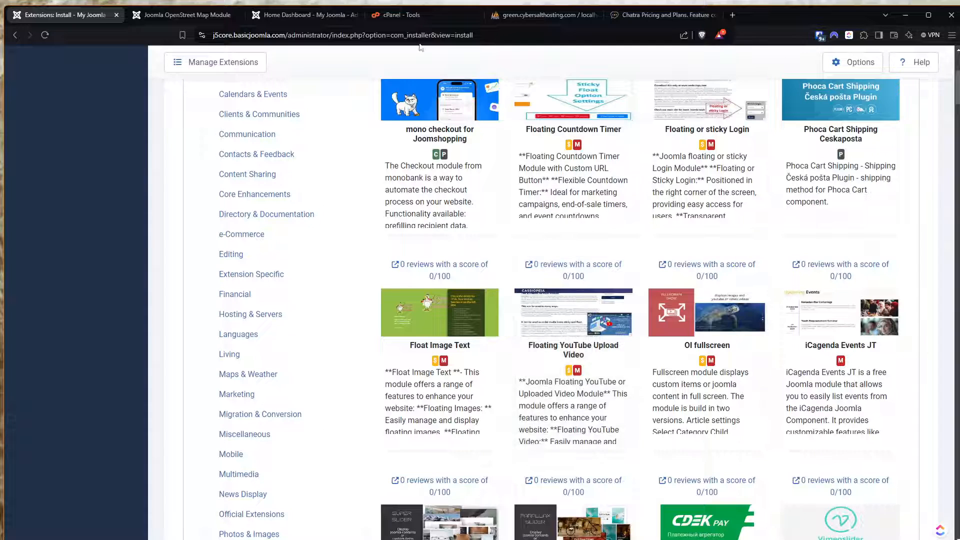
click(201, 18)
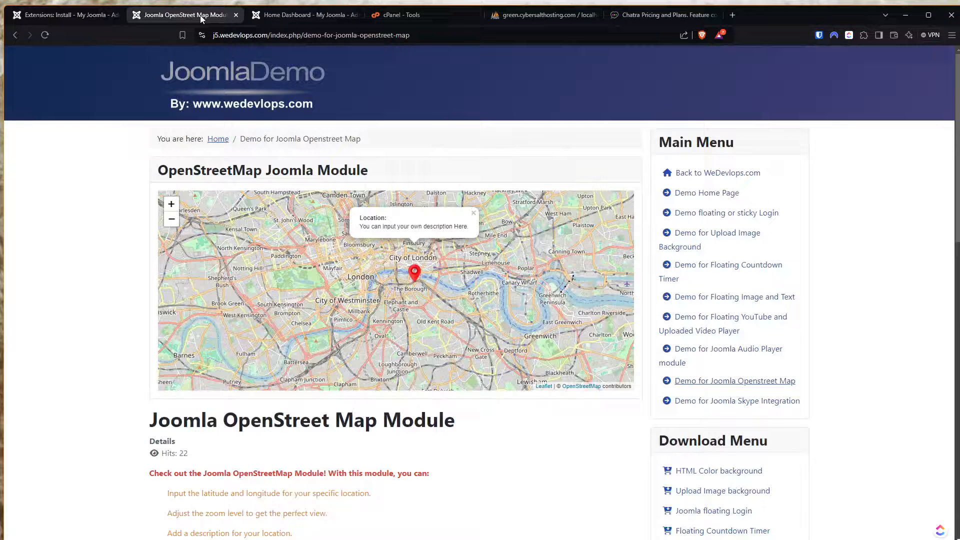
- Open the Floating YouTube and Uploaded Video demo and scroll through it
click(739, 318)
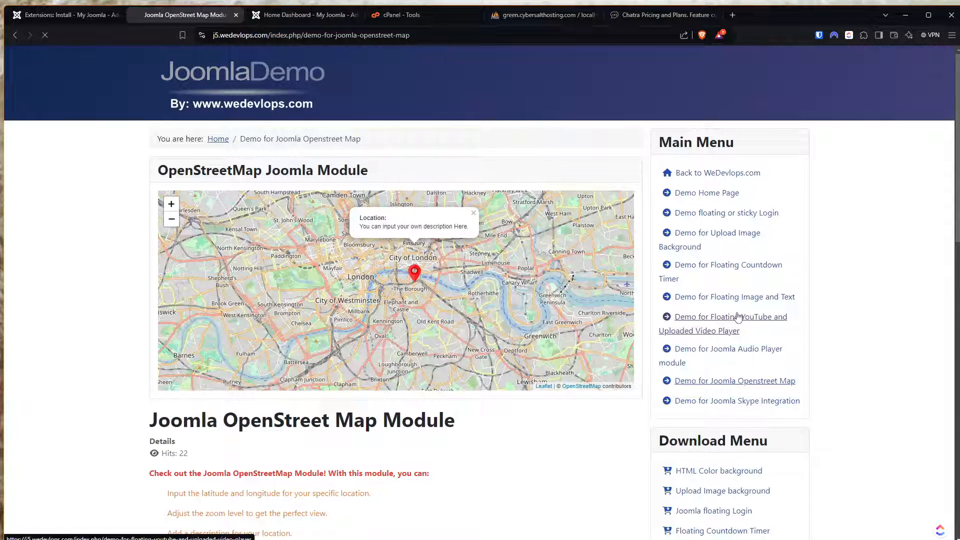
scroll(449, 250, down, 5)
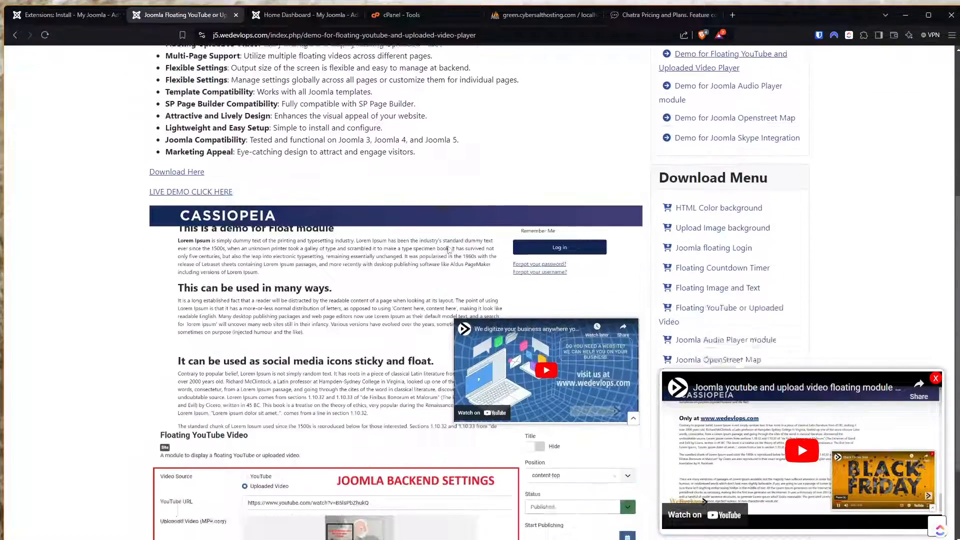
scroll(449, 250, down, 2)
scroll(449, 250, up, 8)
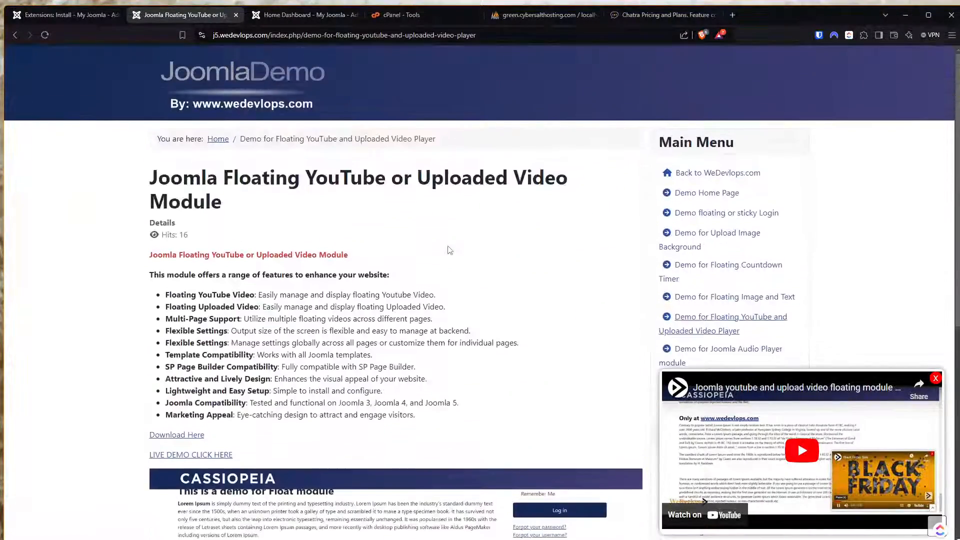
scroll(449, 250, down, 7)
scroll(446, 253, up, 6)
scroll(444, 255, down, 6)
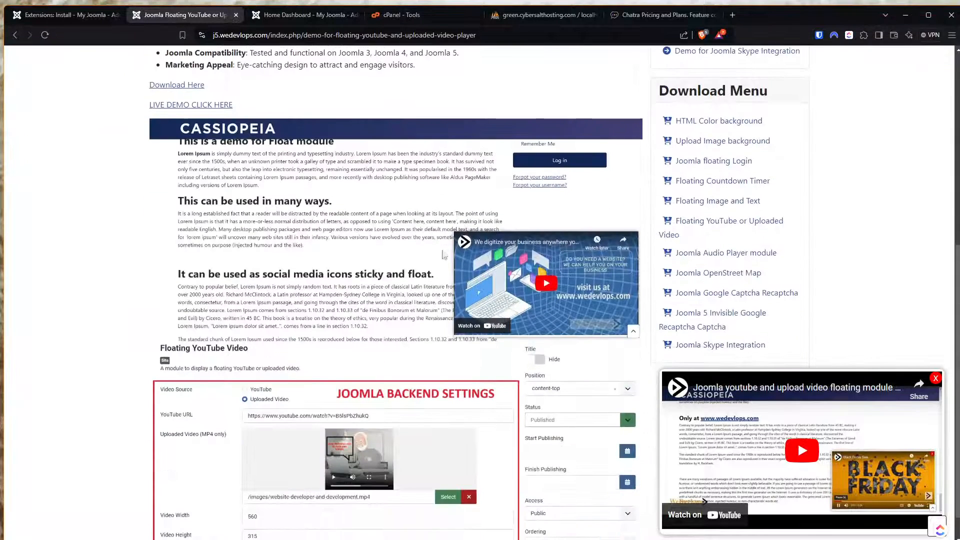
- Play, pause, resume and pause again the floating demo video
click(784, 454)
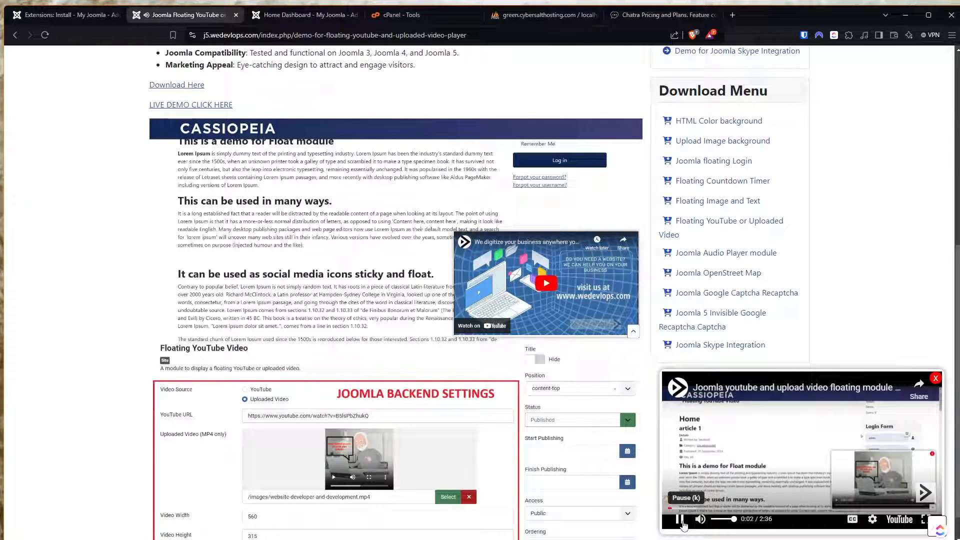
click(681, 520)
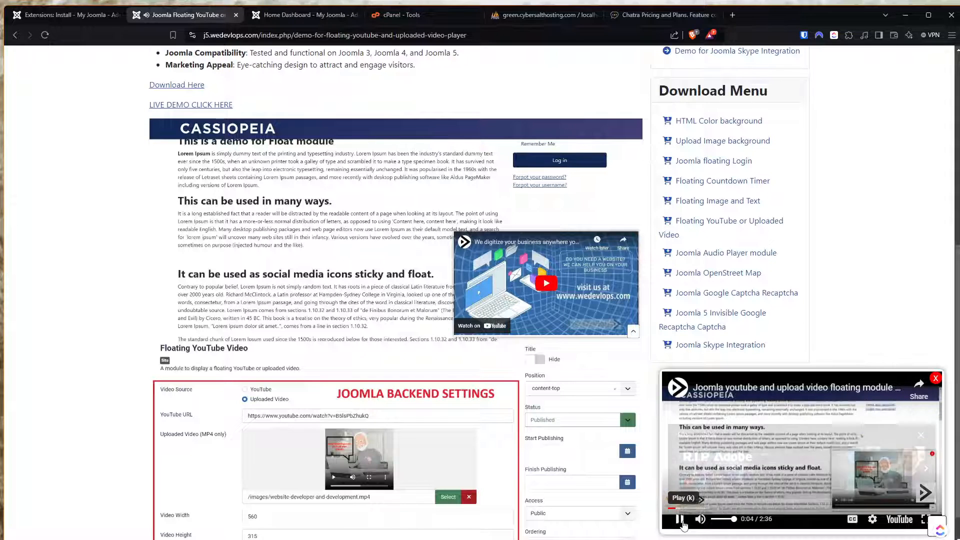
click(685, 525)
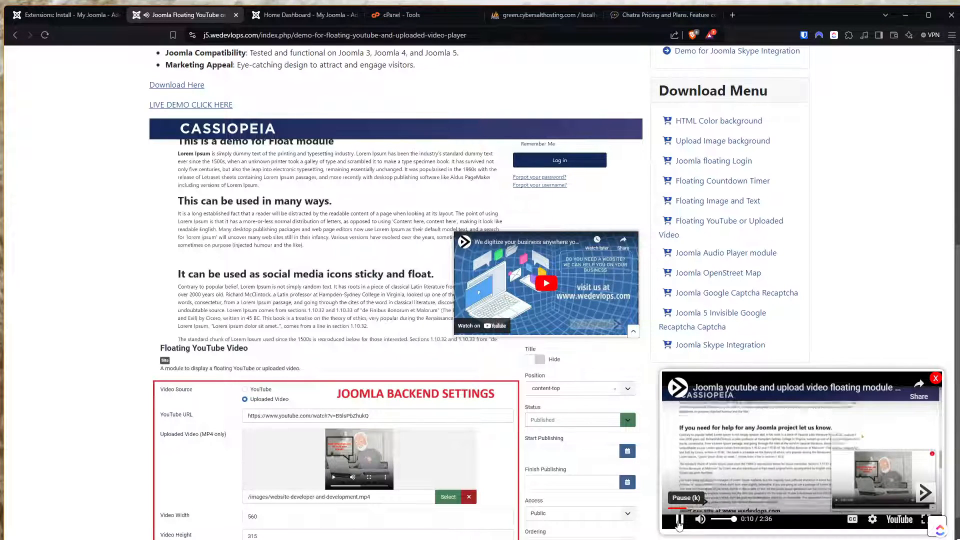
click(679, 519)
scroll(528, 346, down, 1)
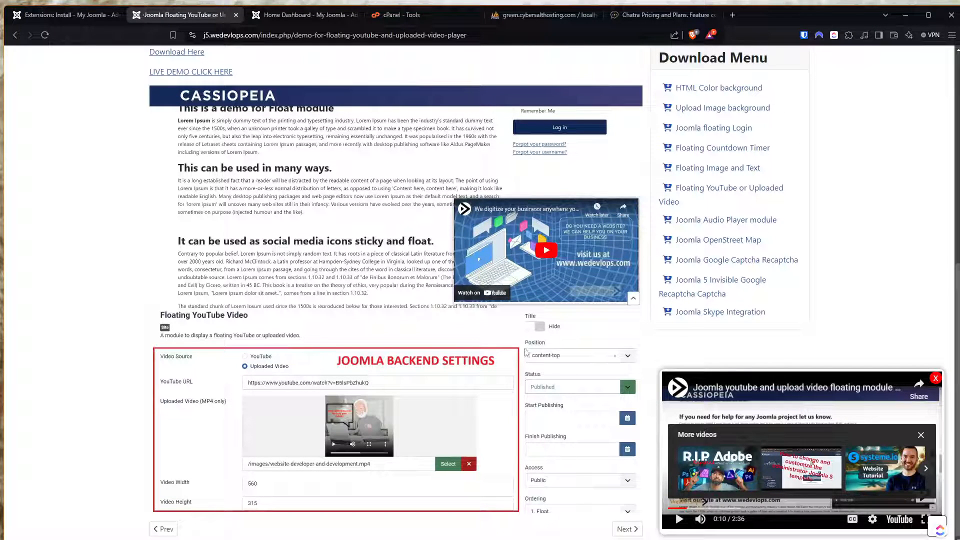
scroll(527, 349, up, 8)
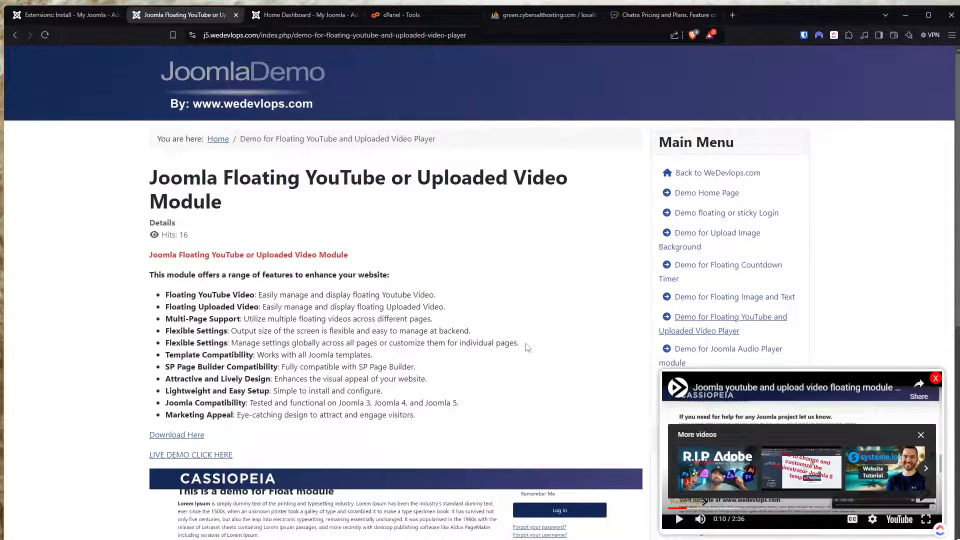
scroll(528, 348, down, 8)
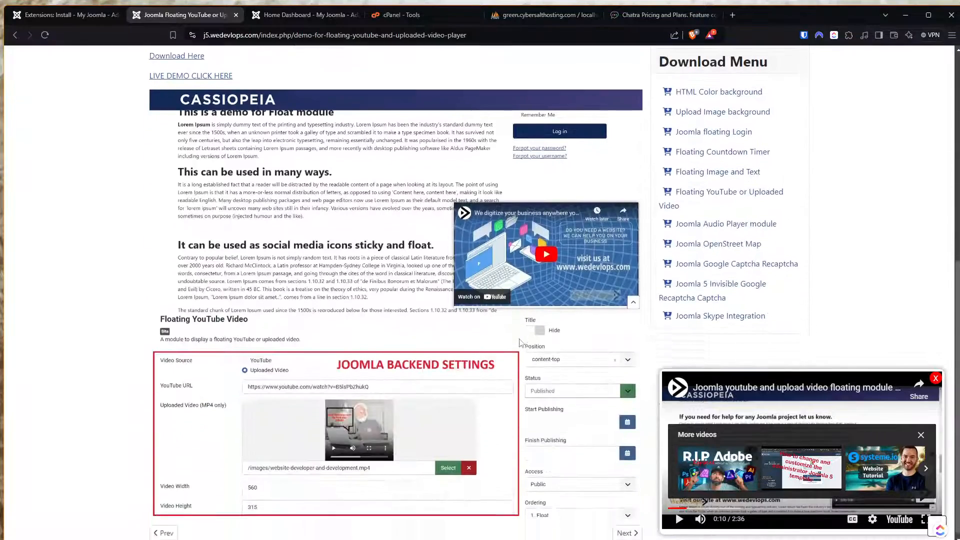
- Close the floating video player, open its $22.49 download page, then return to the install list
click(936, 378)
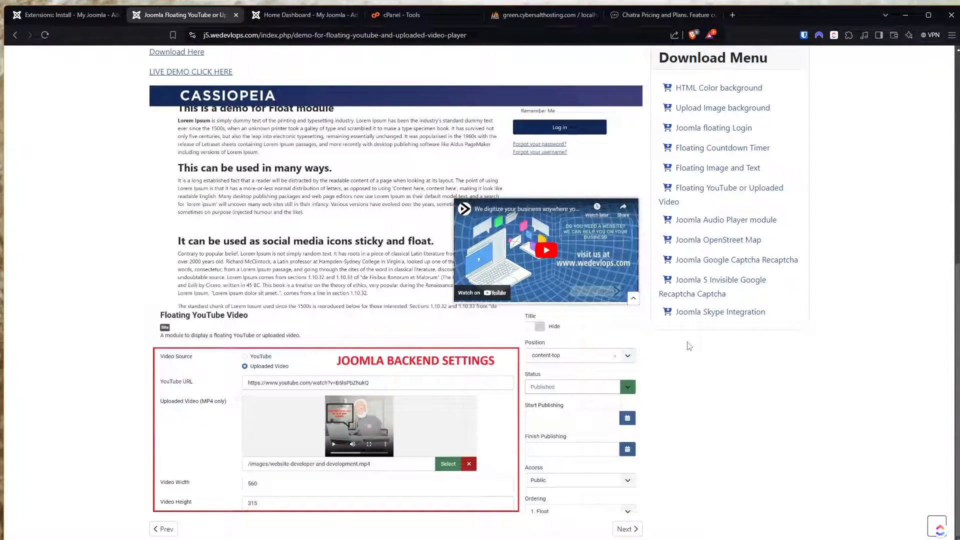
scroll(689, 346, up, 5)
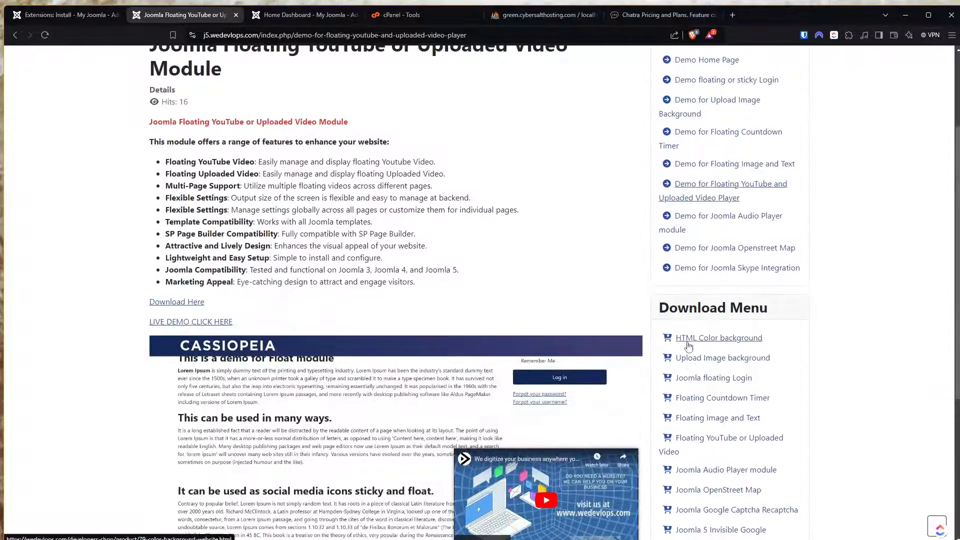
scroll(716, 350, down, 1)
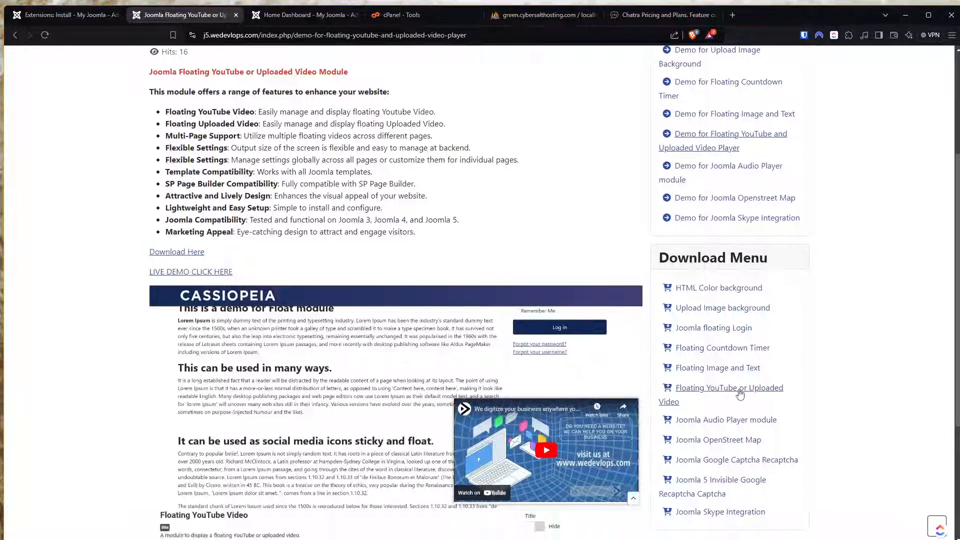
click(740, 395)
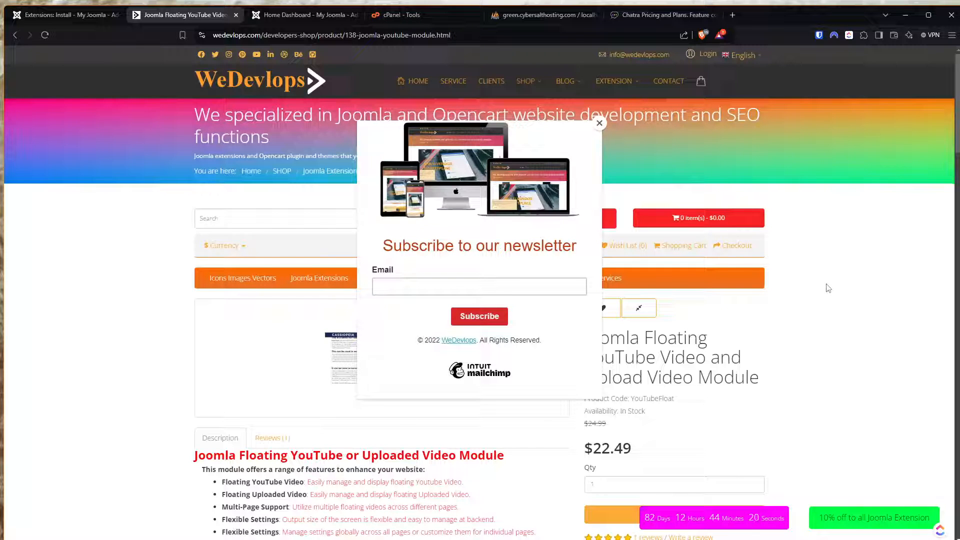
click(77, 15)
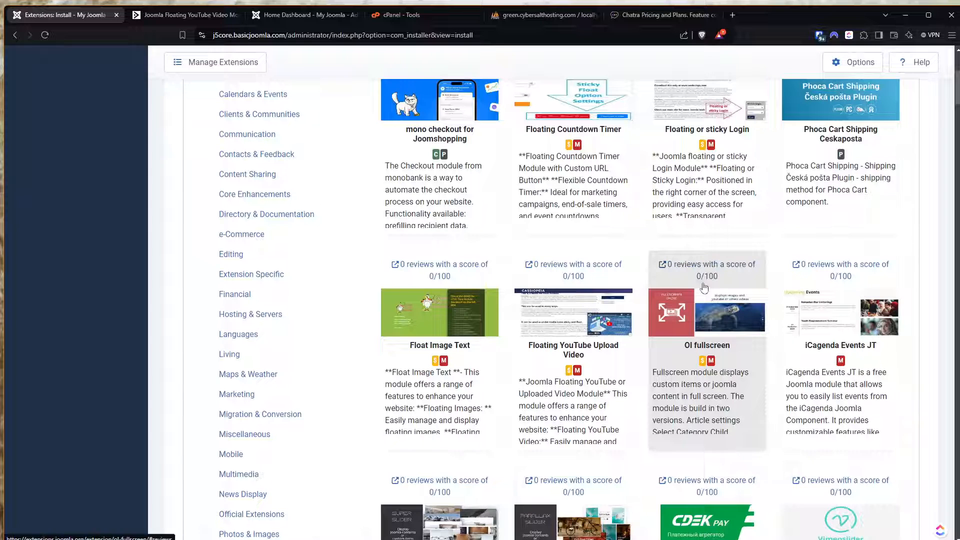
- Open the Ol fullscreen listing in a new tab and launch its live demo
right_click(695, 267)
click(721, 278)
click(321, 12)
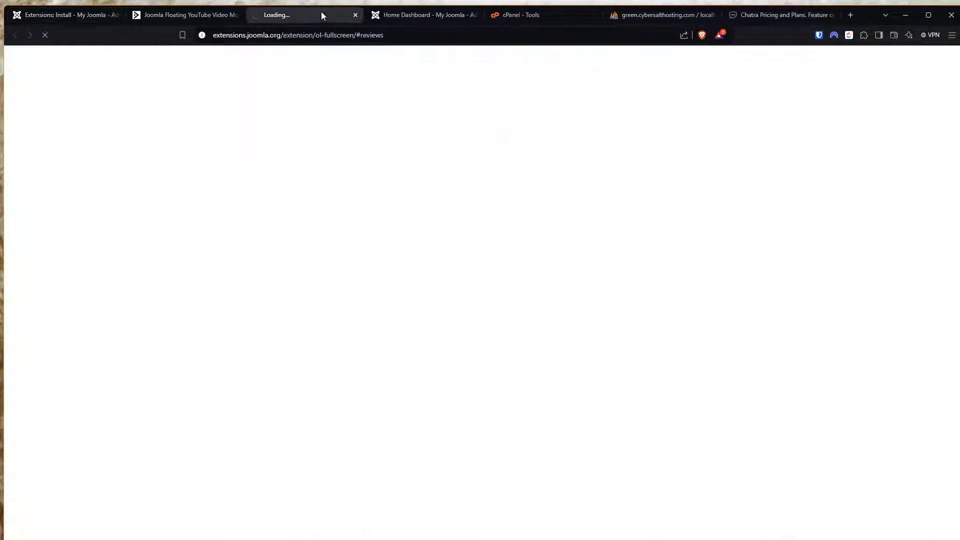
scroll(595, 240, down, 4)
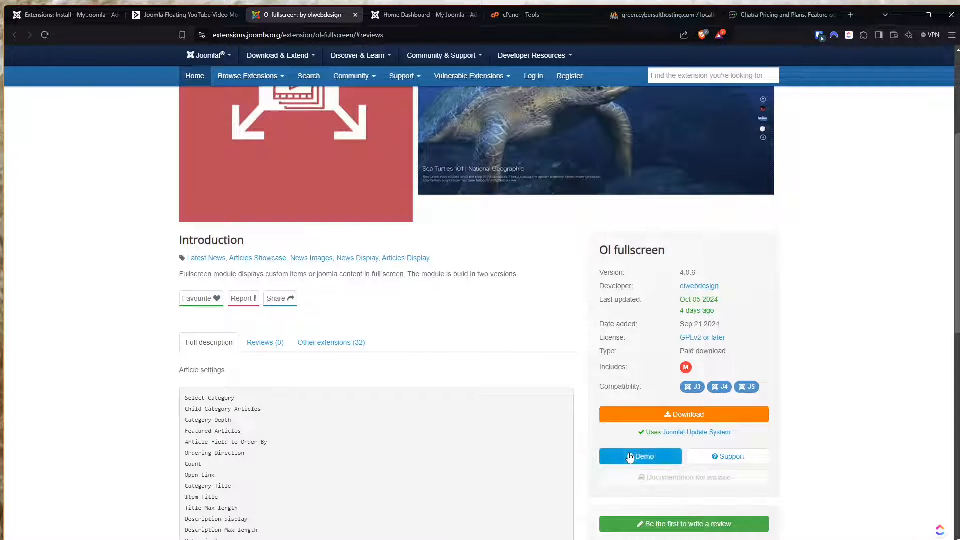
click(630, 457)
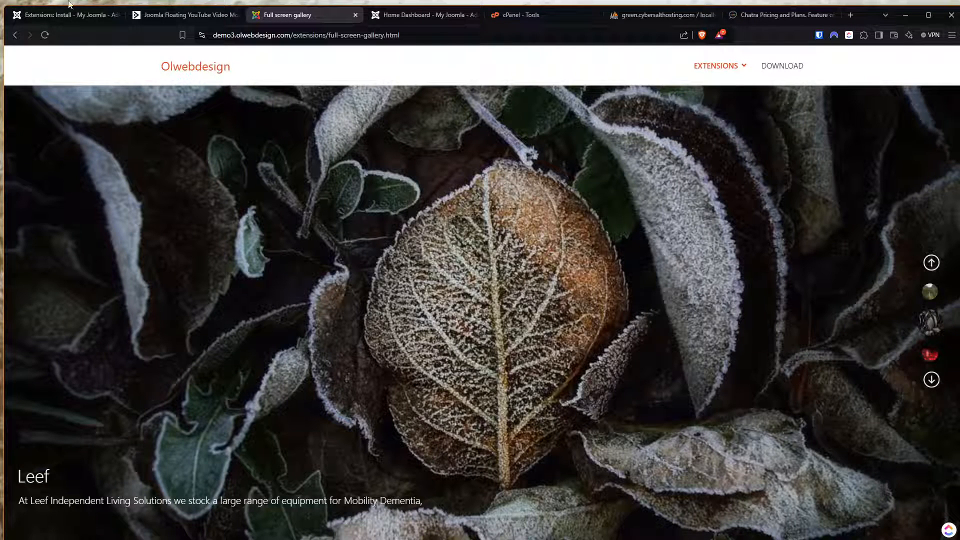
- Return to the install list and bring up the Ol fullscreen link options again
click(61, 15)
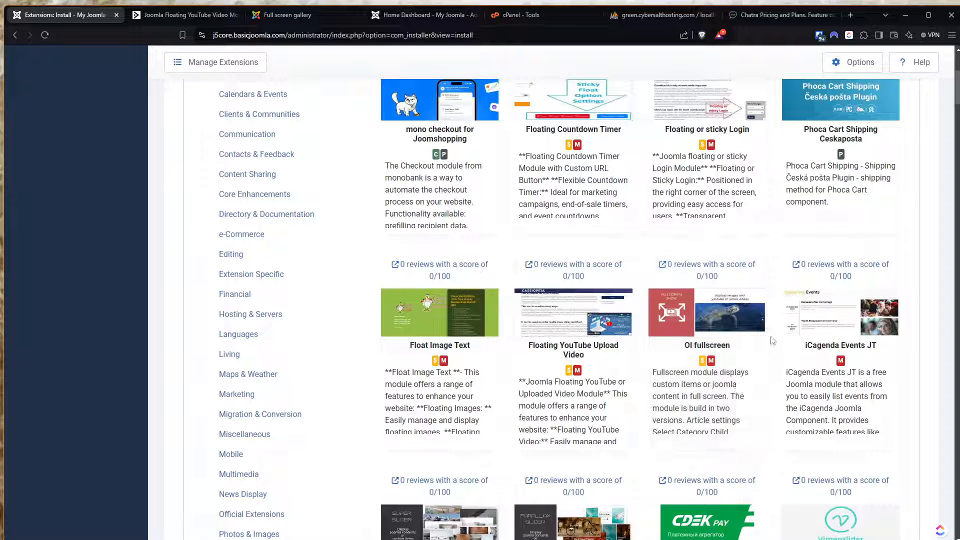
scroll(733, 355, down, 1)
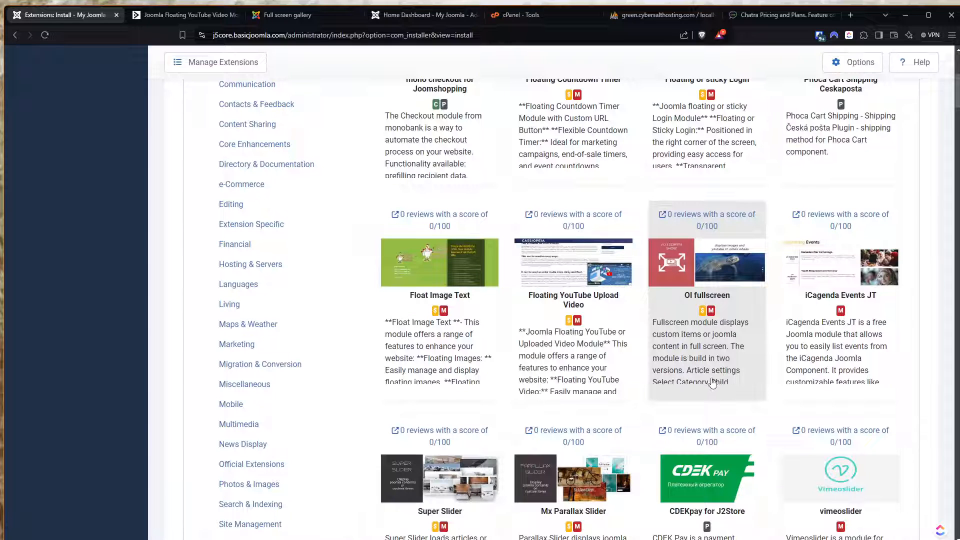
right_click(680, 215)
- Open another Ol fullscreen listing tab and scroll through it
click(715, 225)
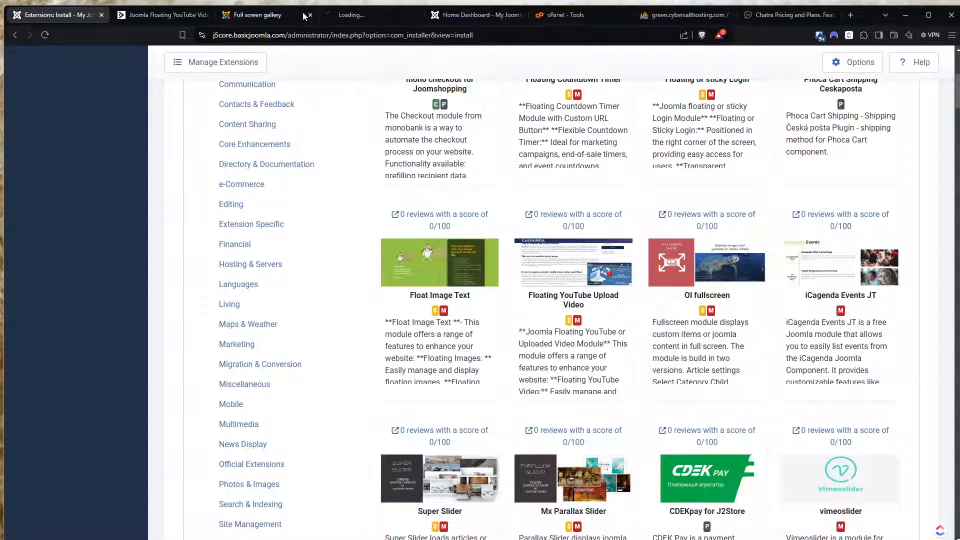
click(400, 16)
scroll(487, 323, down, 5)
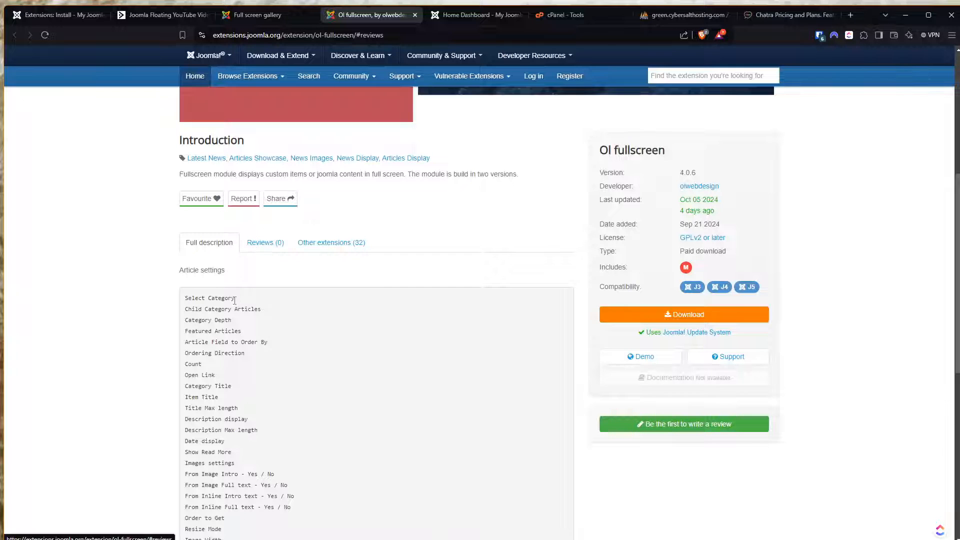
scroll(238, 300, down, 6)
scroll(235, 305, up, 8)
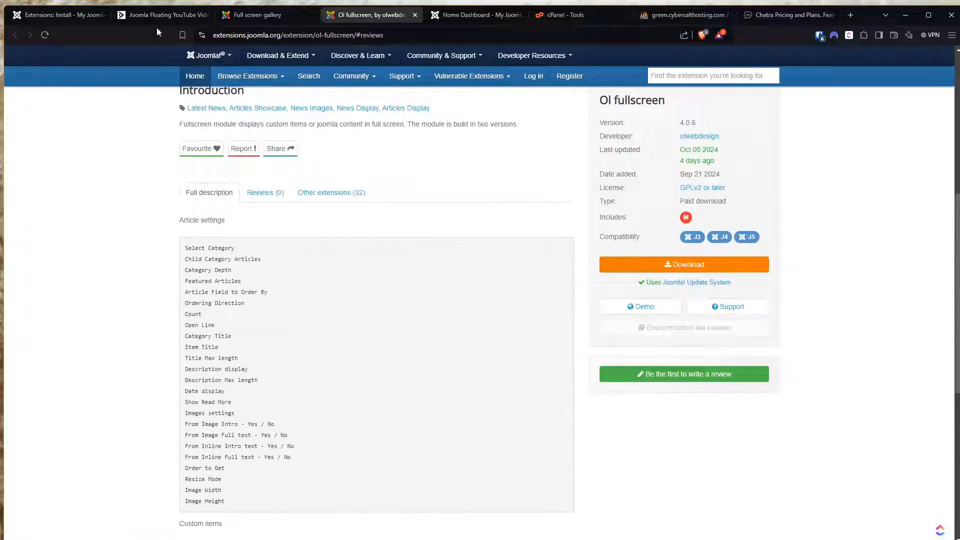
- Move to the Full screen gallery demo and scroll through its EXTENSIONS menu catalogue
click(155, 17)
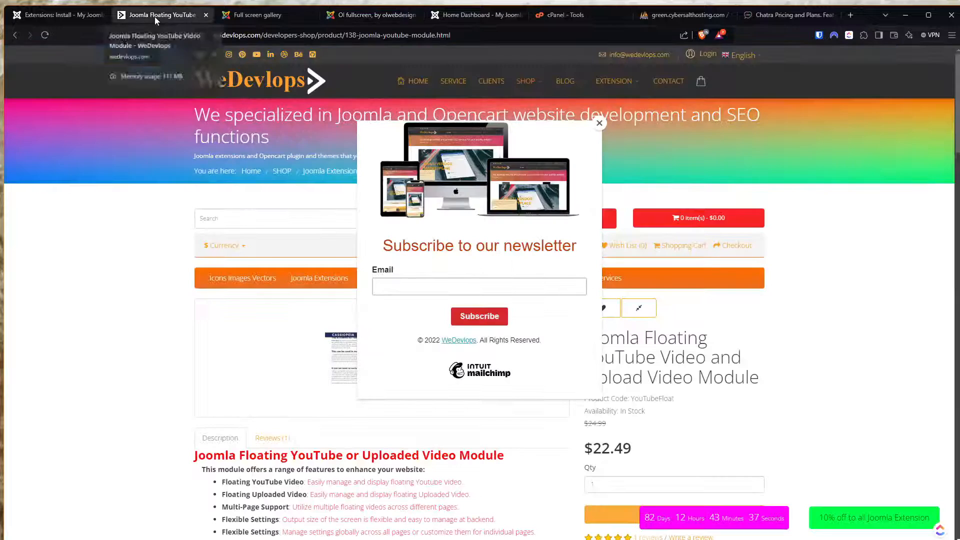
click(64, 19)
click(238, 19)
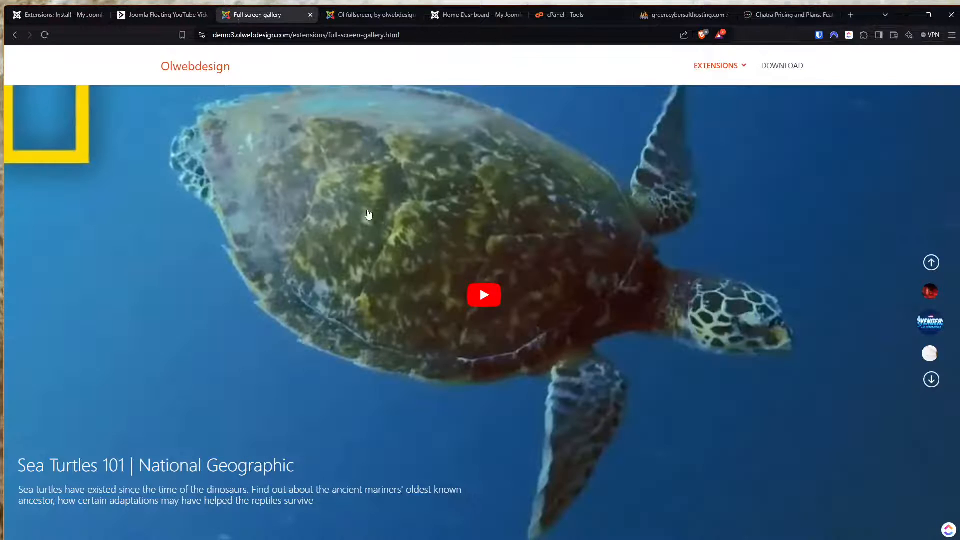
mouse_move(723, 79)
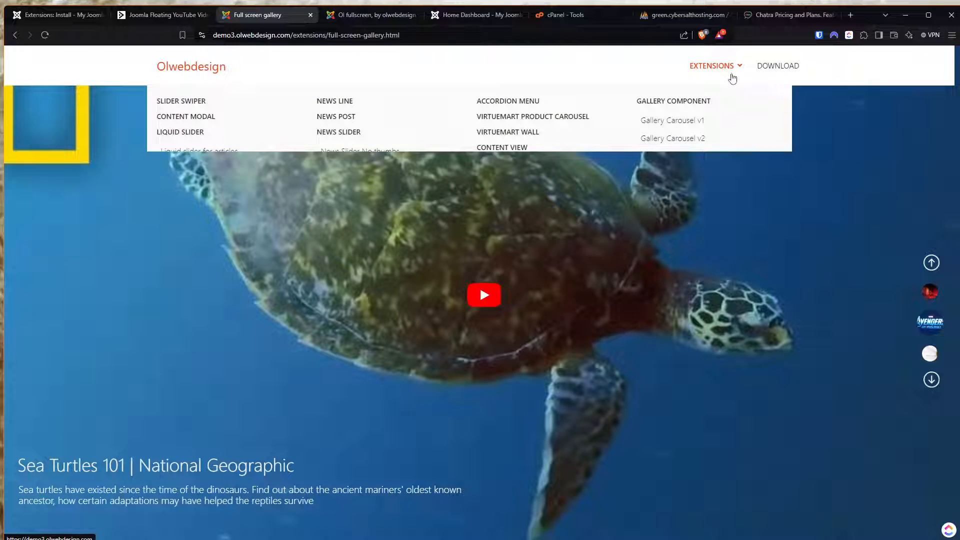
scroll(738, 117, down, 6)
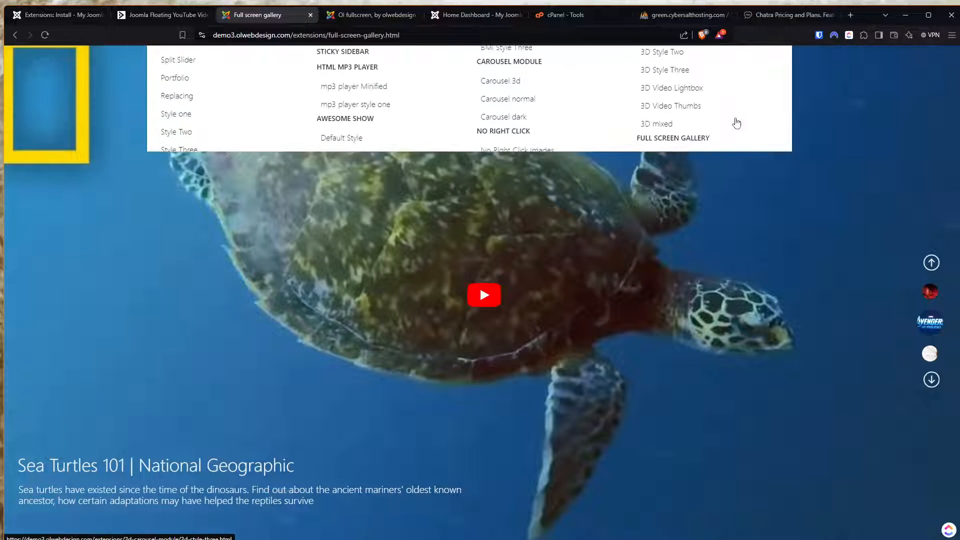
scroll(737, 123, down, 3)
scroll(729, 129, up, 4)
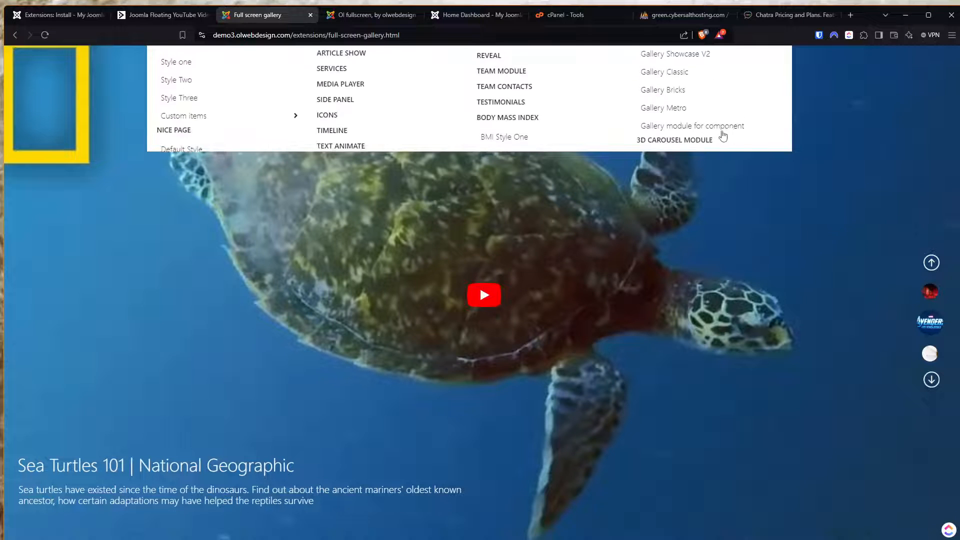
scroll(722, 135, up, 5)
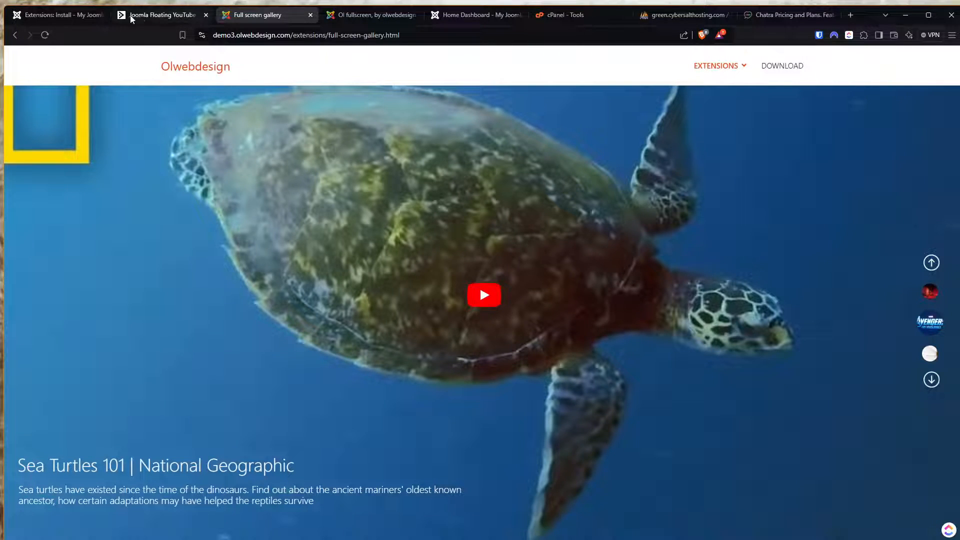
- Return to the Ol fullscreen listing showing version 4.0.6 for J3–J5
click(40, 20)
click(370, 15)
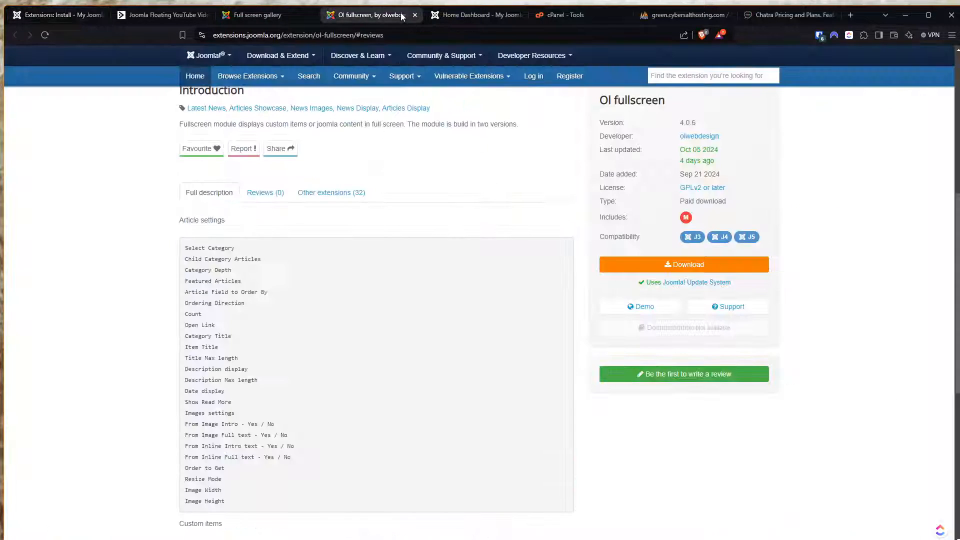
scroll(275, 225, up, 2)
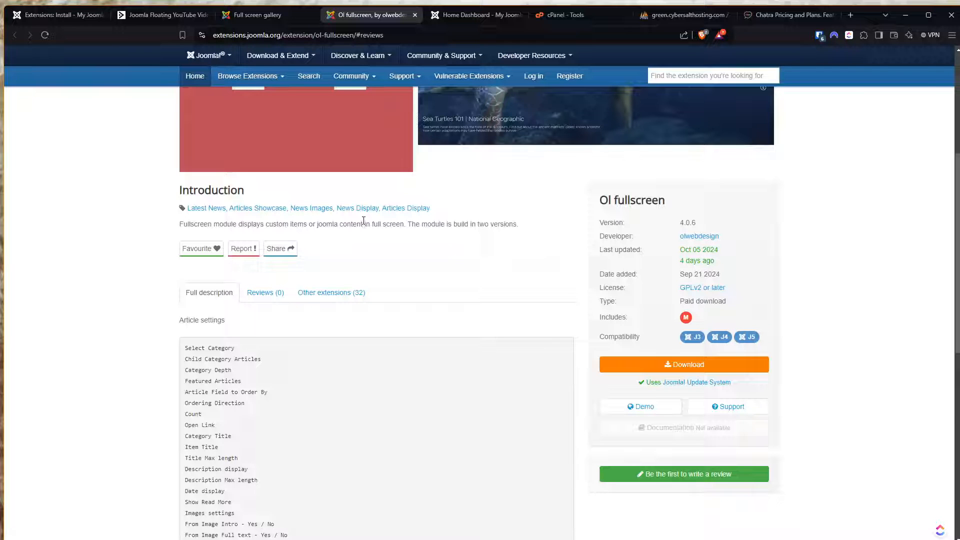
- Open the olwebdesign developer profile and scroll down through it
click(699, 239)
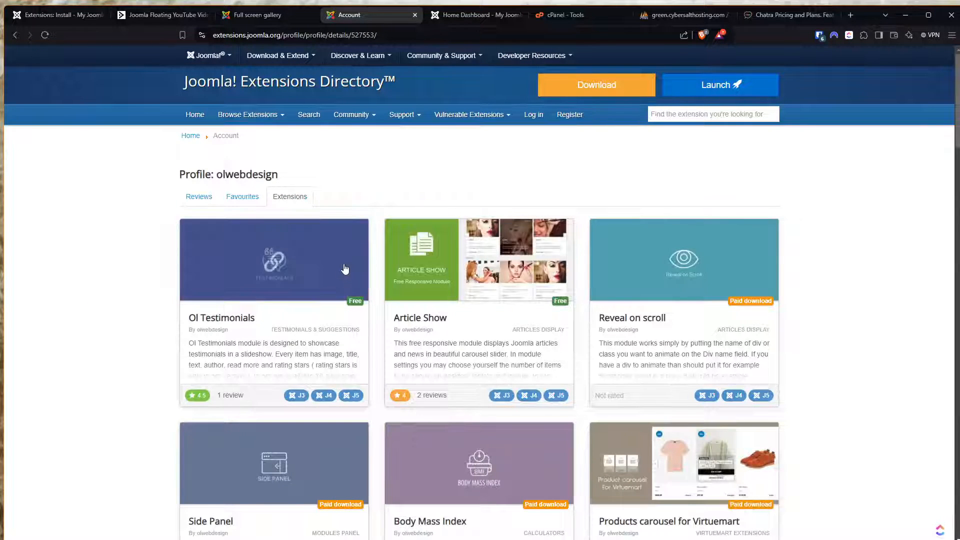
scroll(345, 269, down, 12)
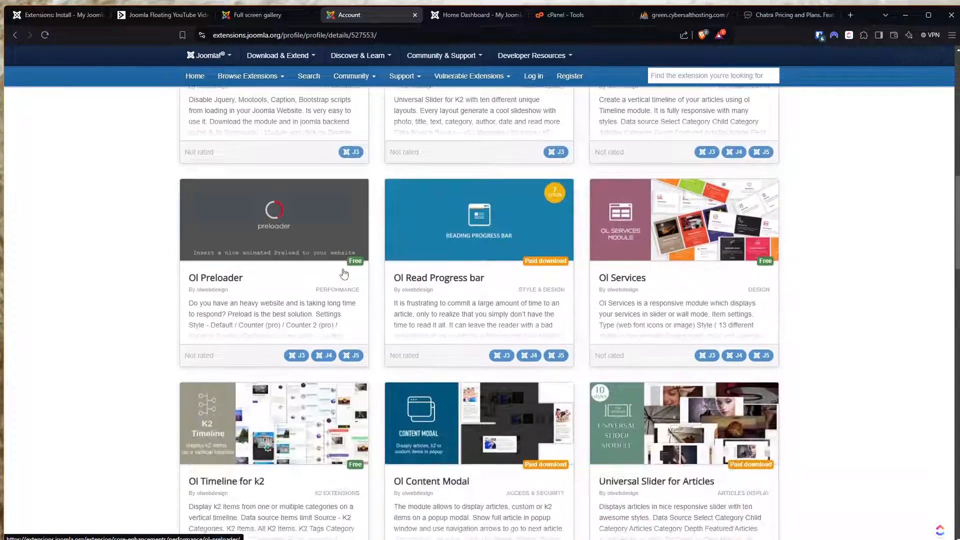
scroll(344, 273, down, 20)
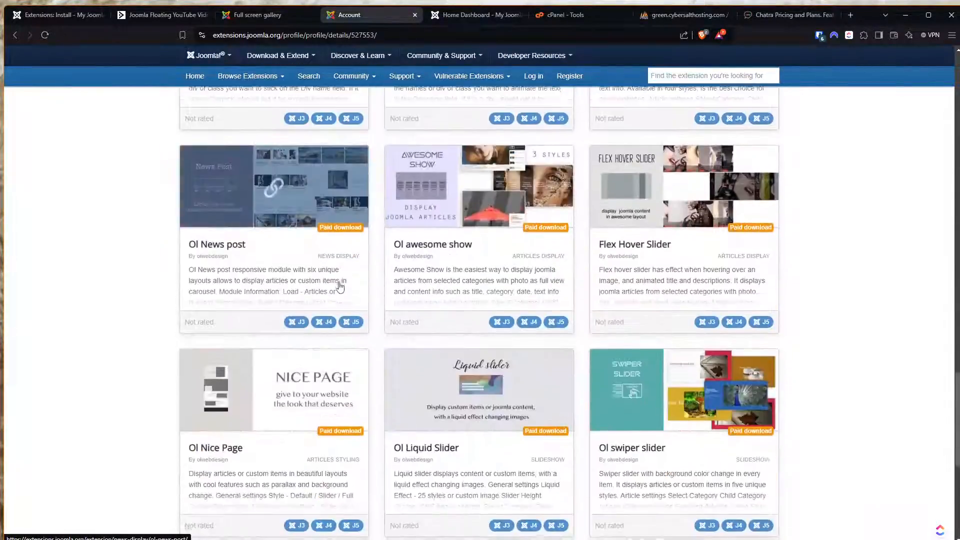
scroll(340, 286, down, 8)
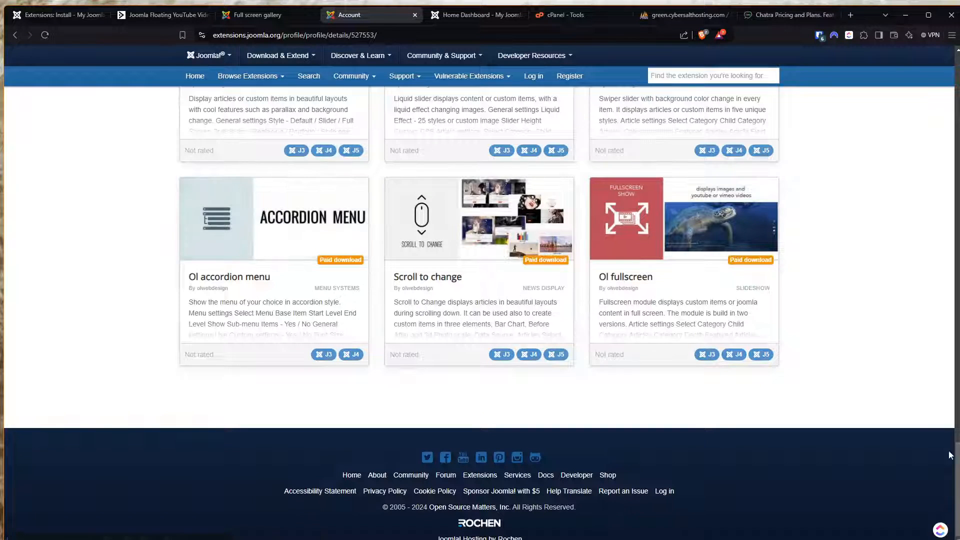
drag(957, 445, 899, 37)
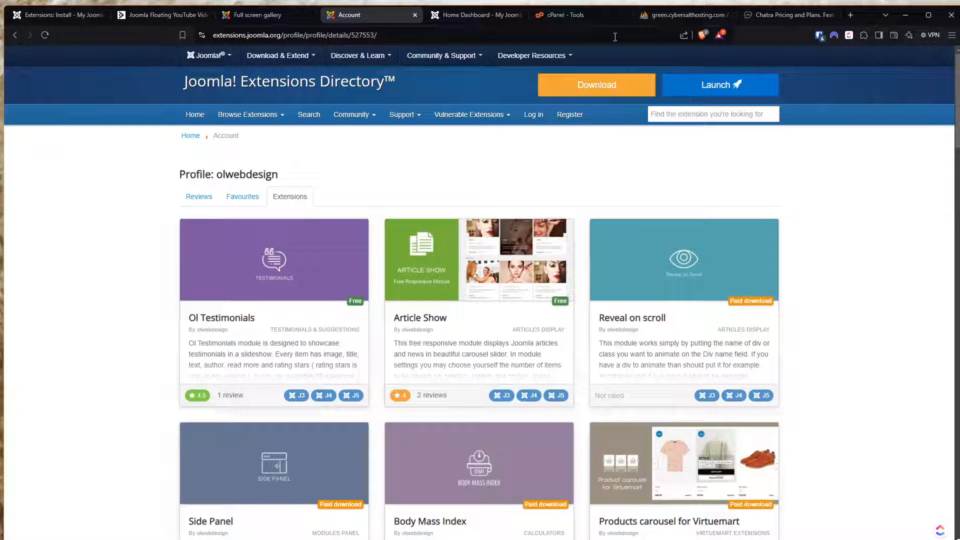
- Check the developer's Reviews, then go back to the Ol fullscreen listing with 0 reviews
click(252, 16)
click(160, 15)
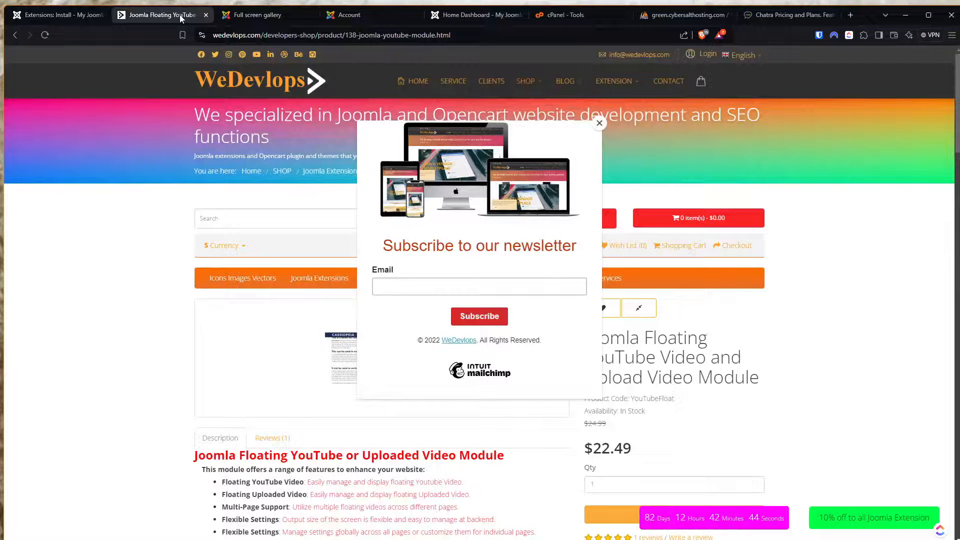
click(78, 18)
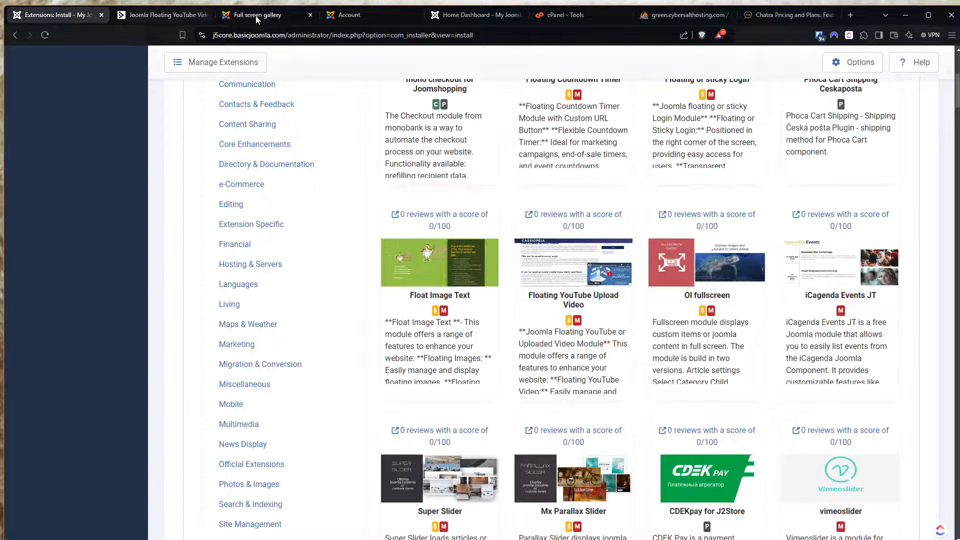
click(348, 15)
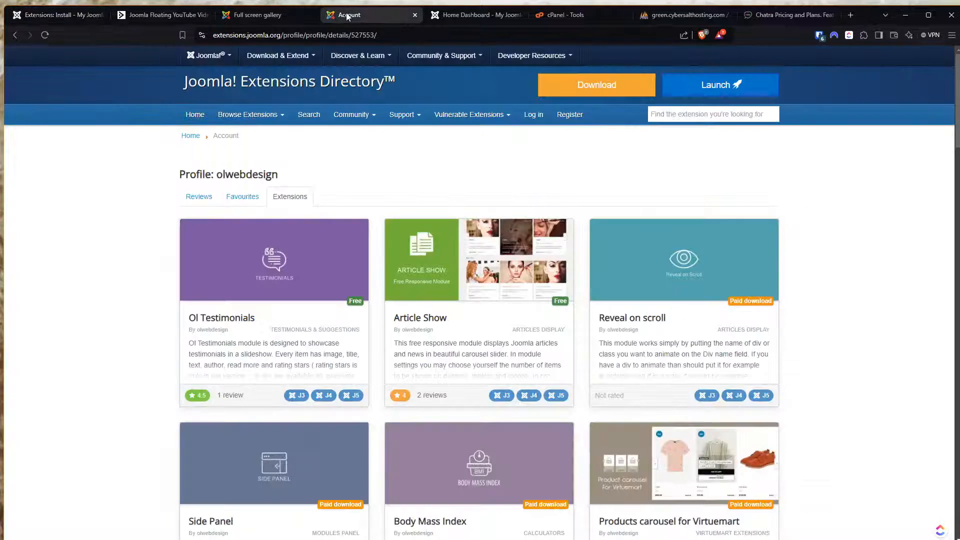
click(196, 205)
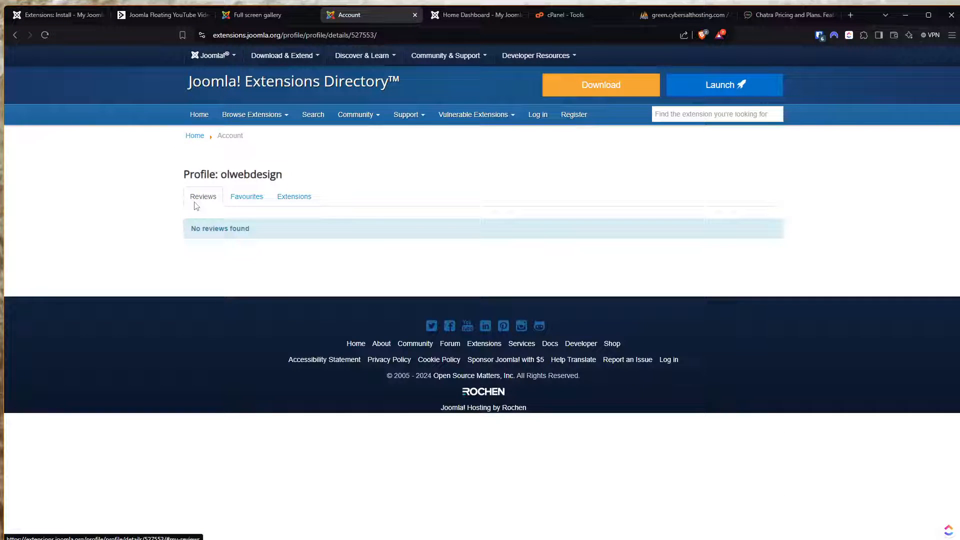
click(15, 35)
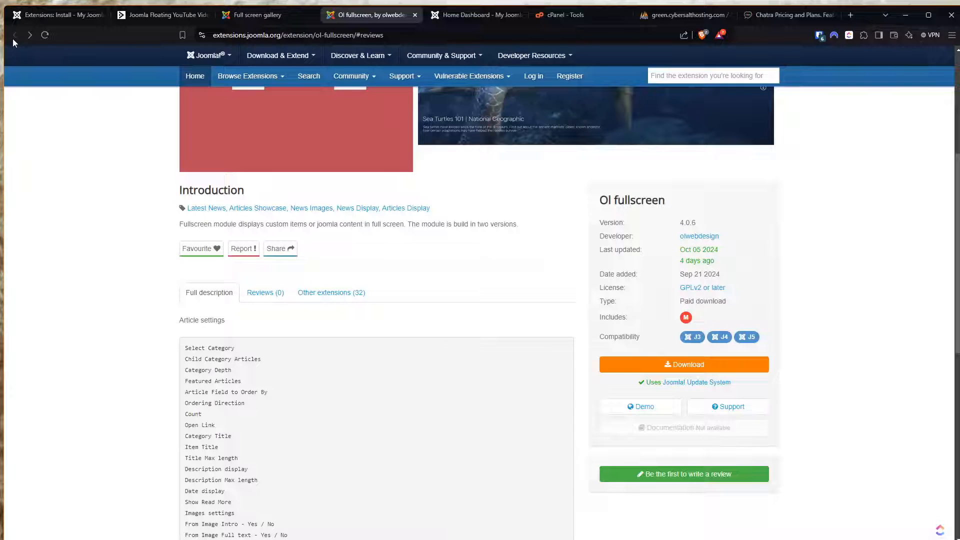
- Open Ol fullscreen's download page on Olwebdesign's site and browse its TEMPLATES catalogue
click(735, 368)
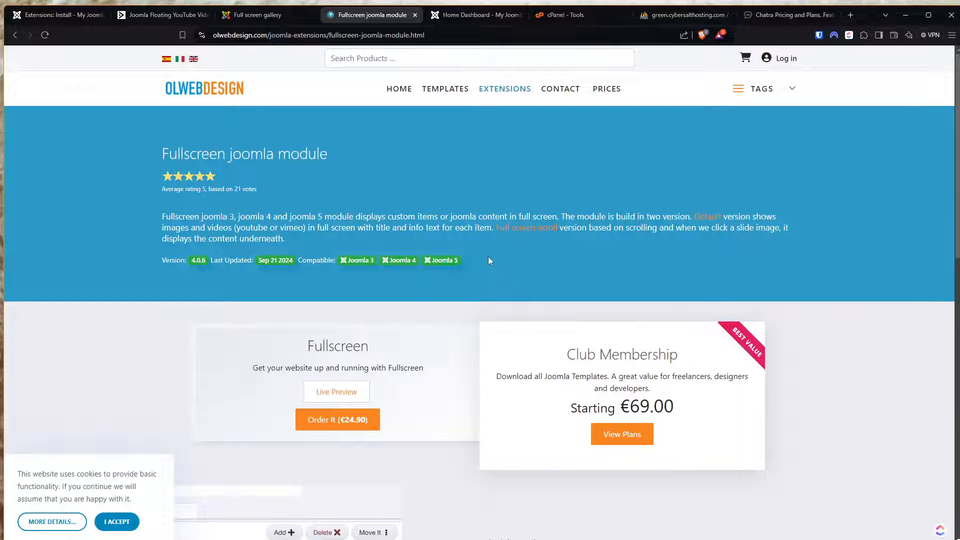
click(443, 90)
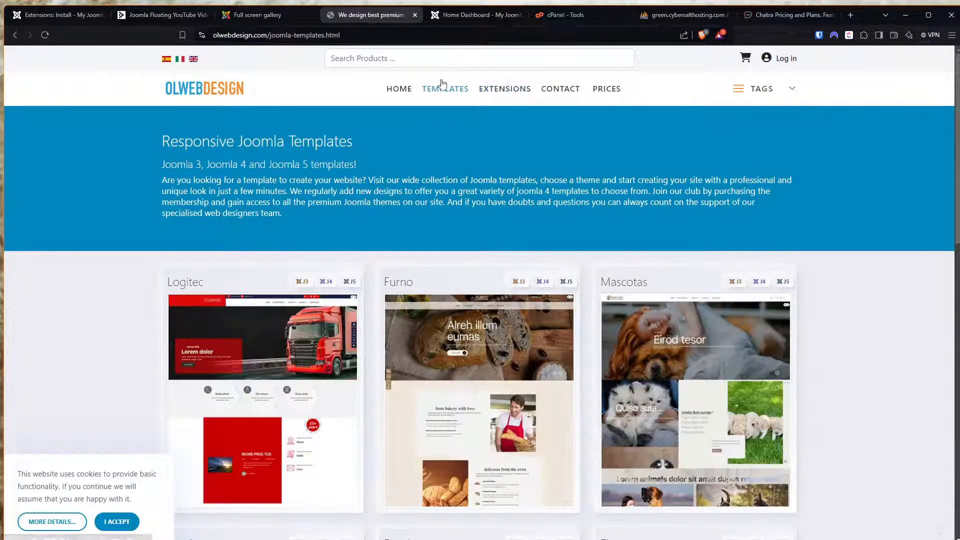
scroll(536, 257, down, 3)
scroll(537, 257, down, 10)
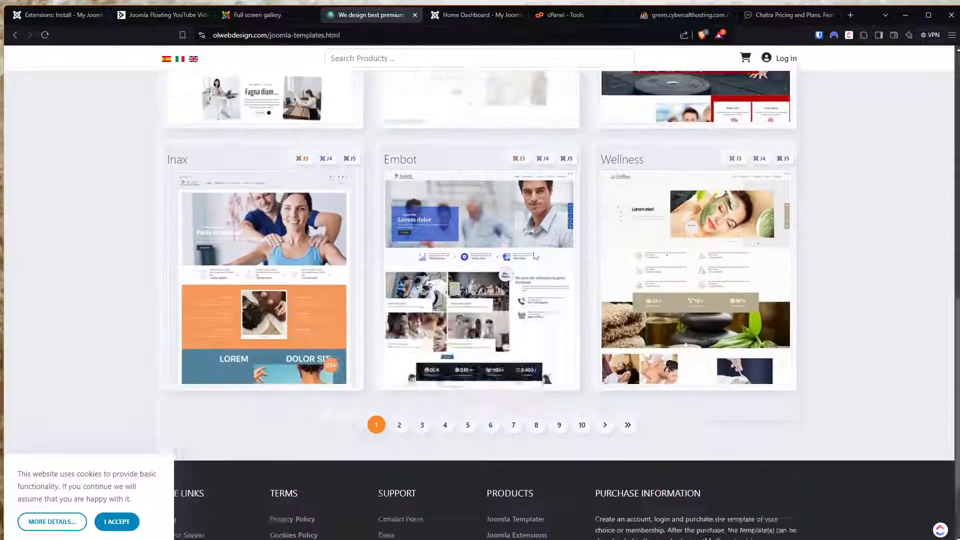
scroll(533, 244, up, 8)
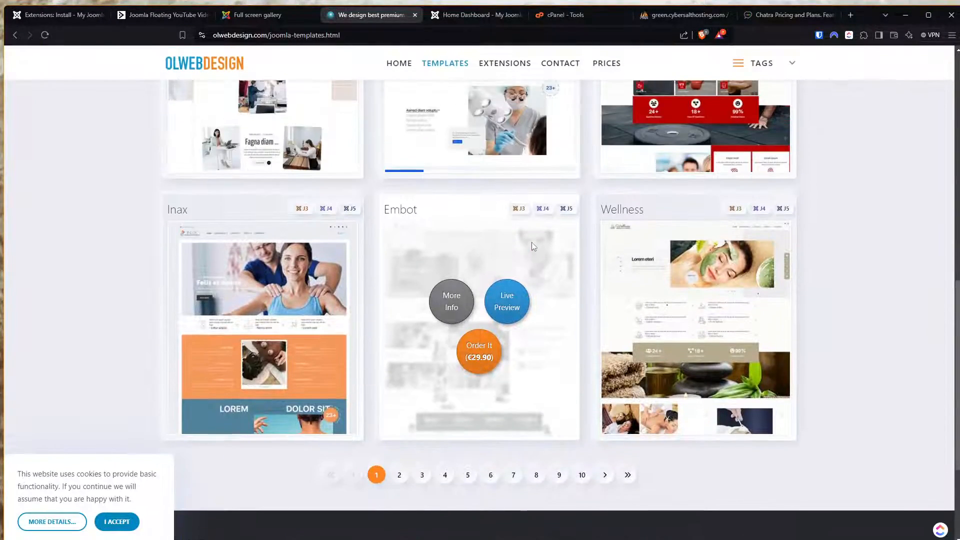
scroll(529, 237, up, 4)
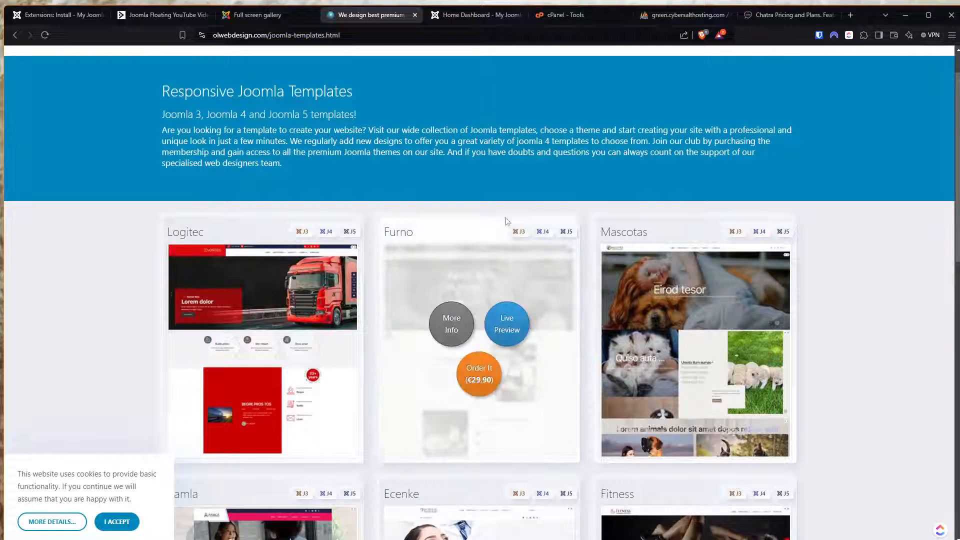
scroll(480, 80, up, 1)
- Browse Olwebdesign's EXTENSIONS catalogue, then return to the Install from Web list
click(484, 94)
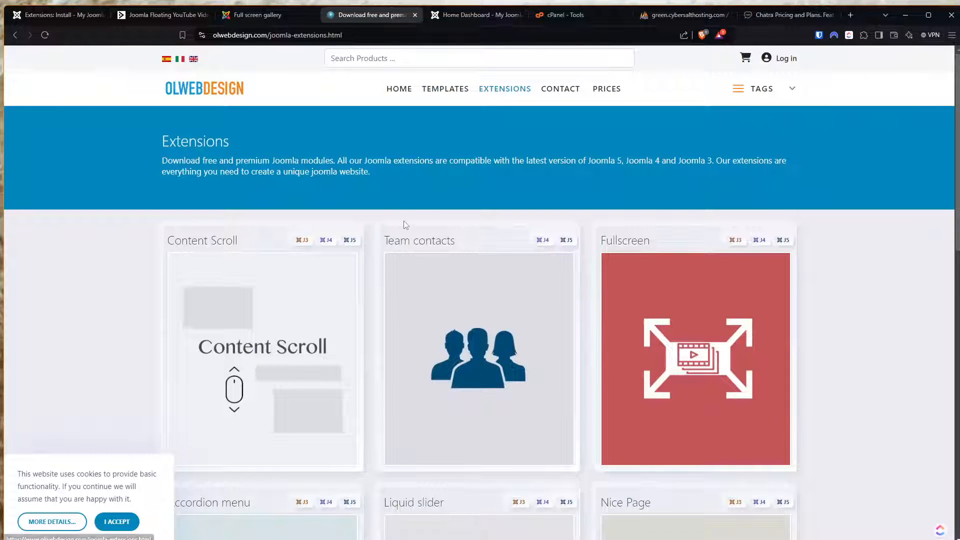
scroll(405, 225, down, 5)
scroll(408, 223, down, 6)
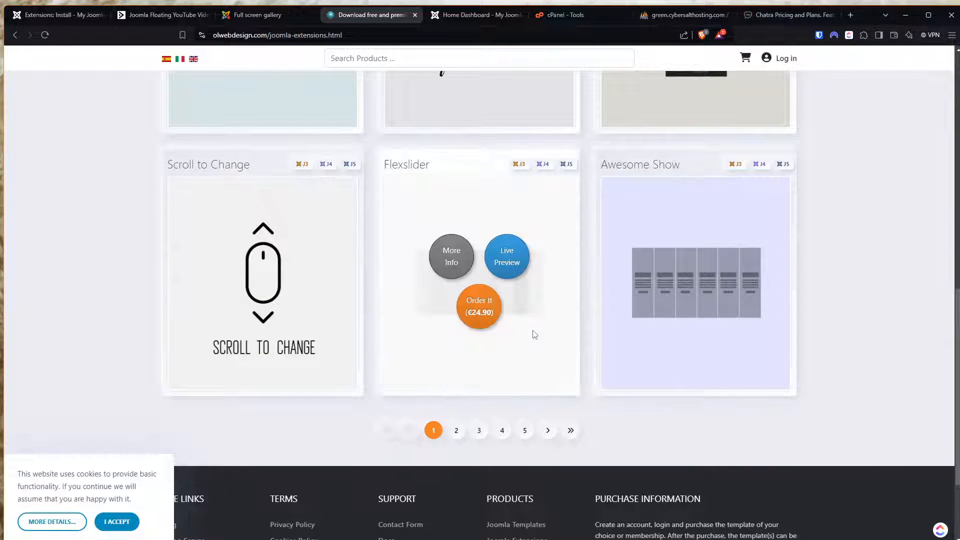
scroll(529, 333, up, 3)
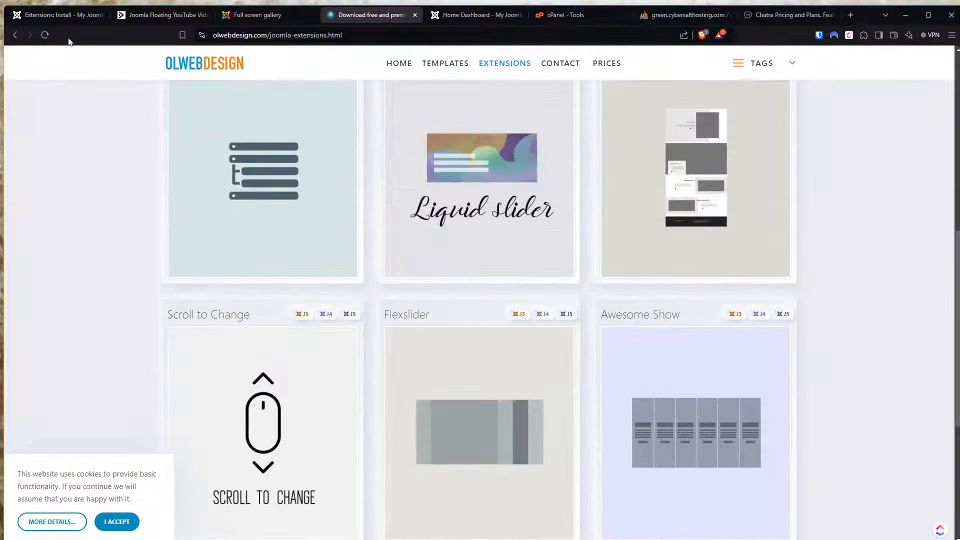
click(52, 15)
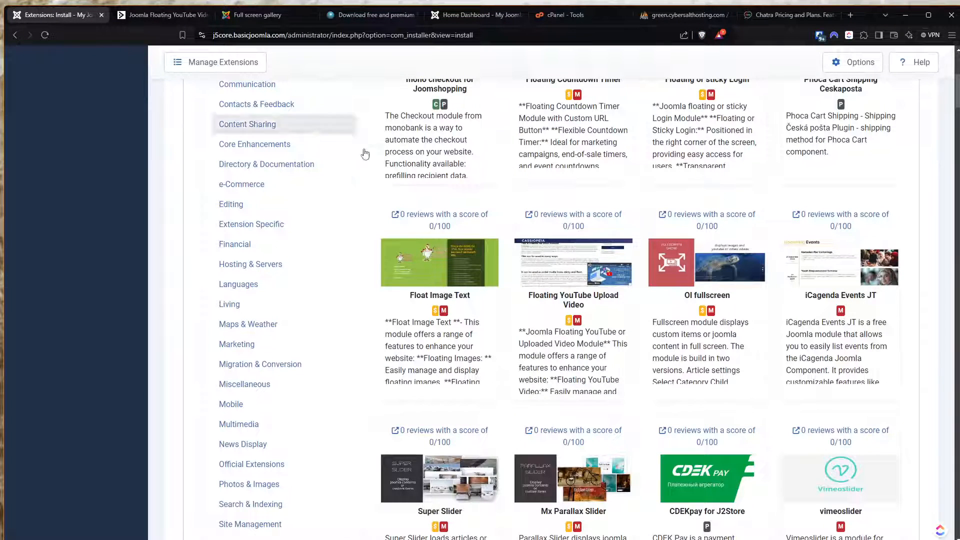
- Open the Super Slider reviews link from the Install from Web list in a new browser tab
scroll(740, 260, down, 4)
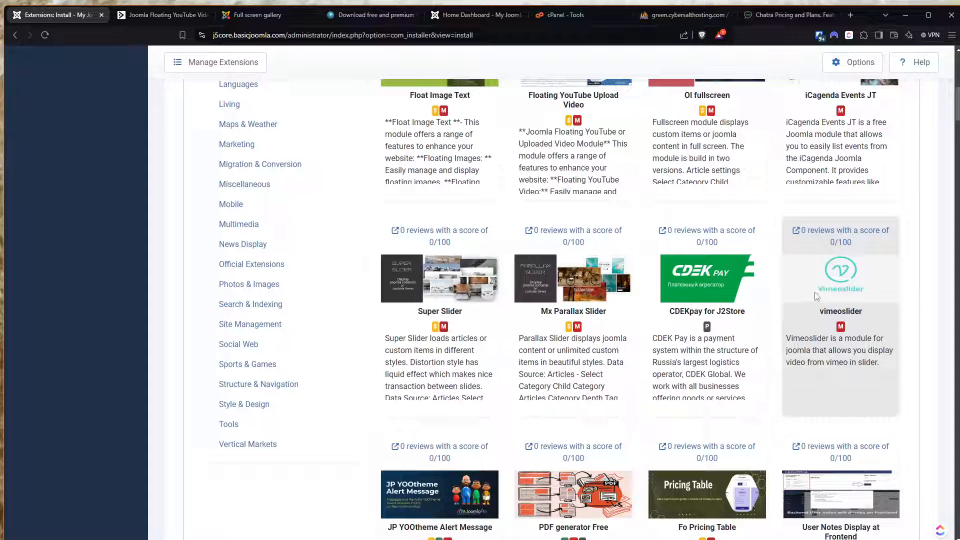
right_click(431, 231)
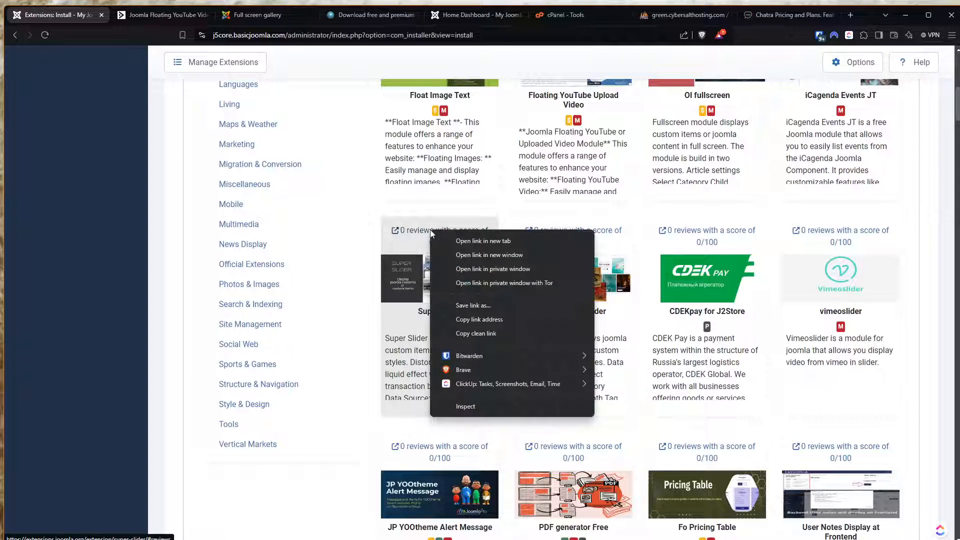
click(471, 240)
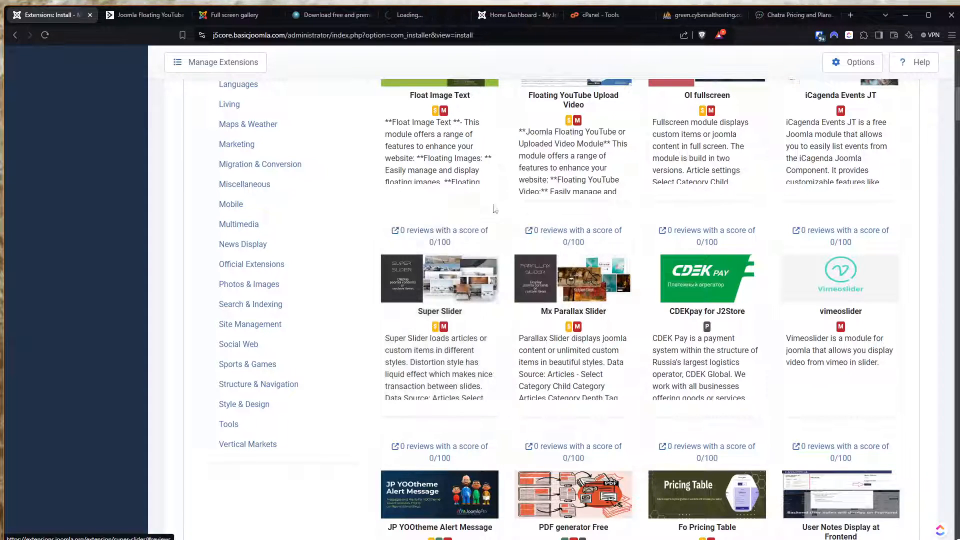
- Read through Super Slider's listing description and details, then launch its MixWebTemplates live demo
click(414, 16)
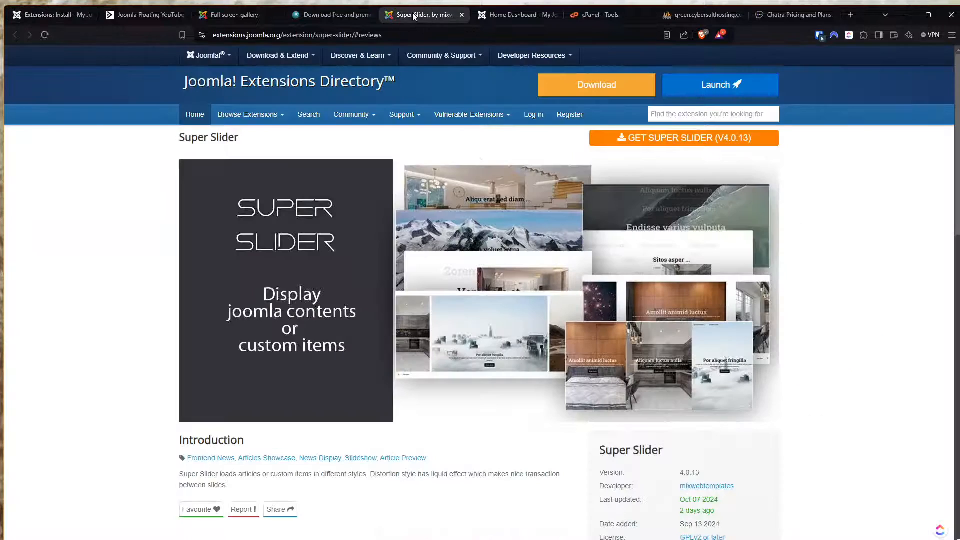
scroll(498, 199, down, 2)
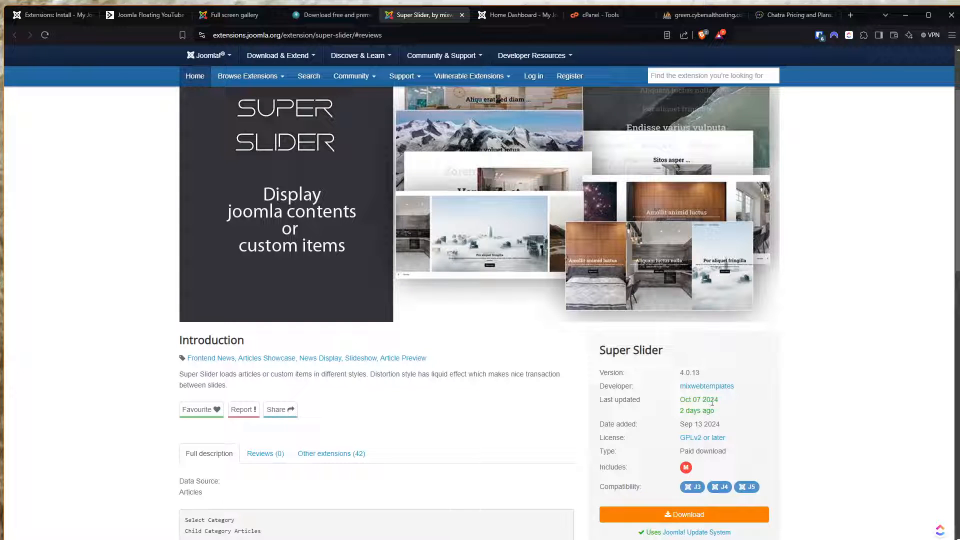
scroll(504, 386, up, 2)
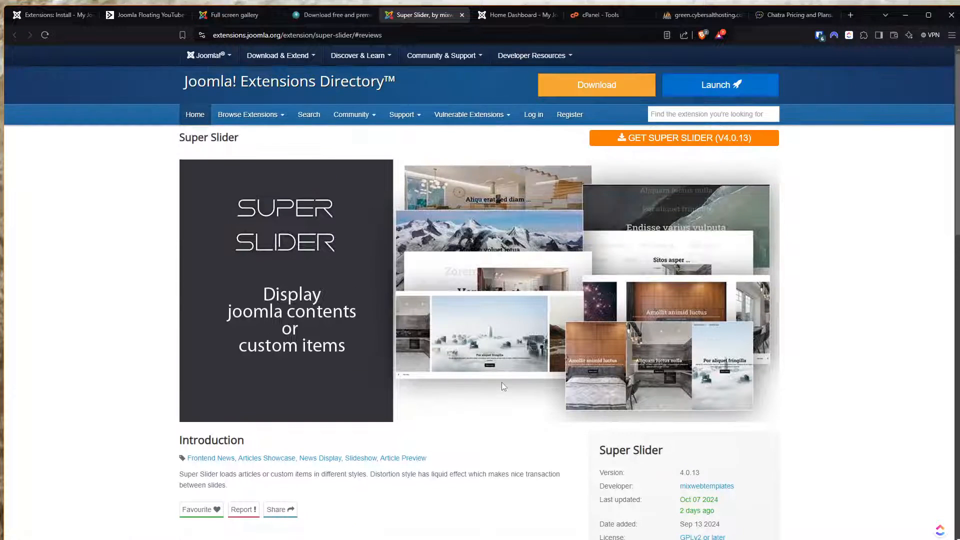
scroll(502, 382, down, 5)
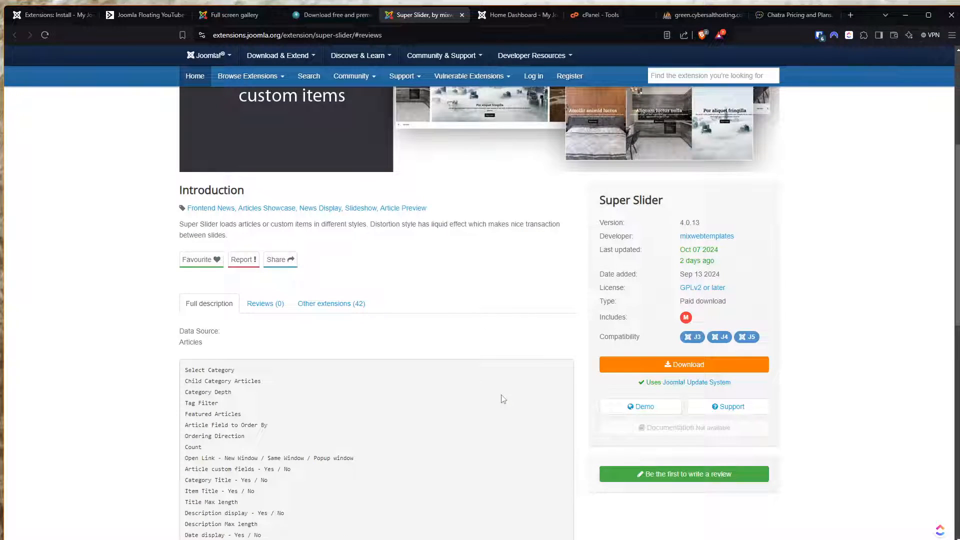
scroll(504, 399, up, 4)
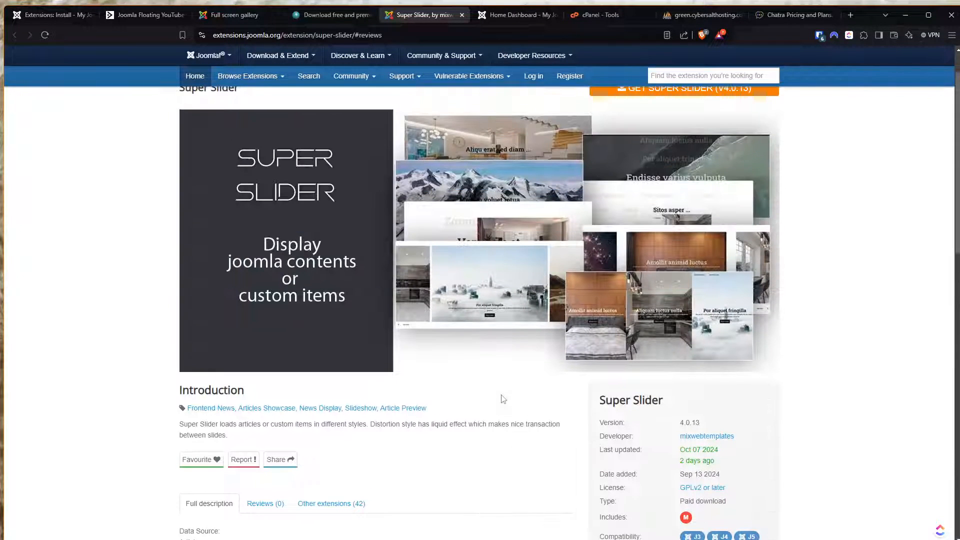
scroll(502, 399, down, 5)
scroll(288, 370, down, 8)
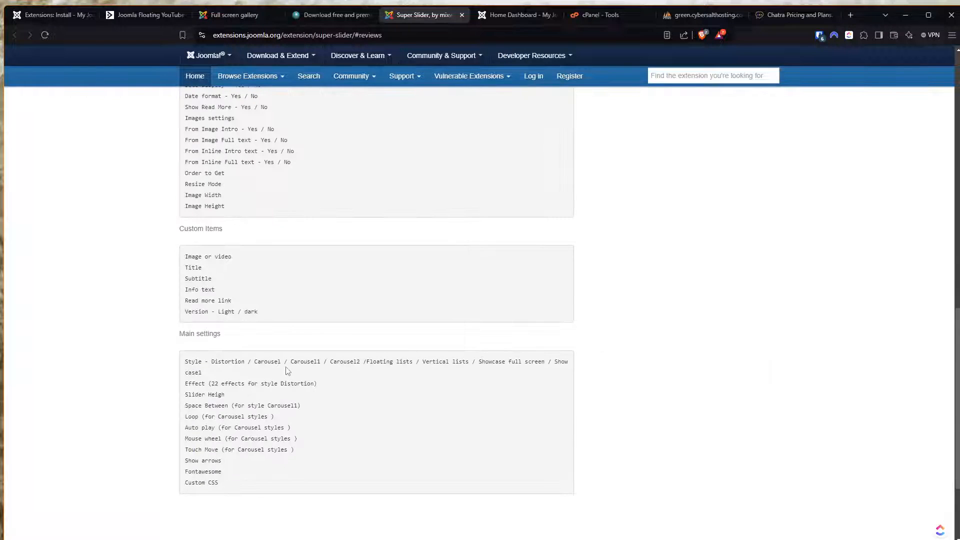
scroll(326, 457, up, 12)
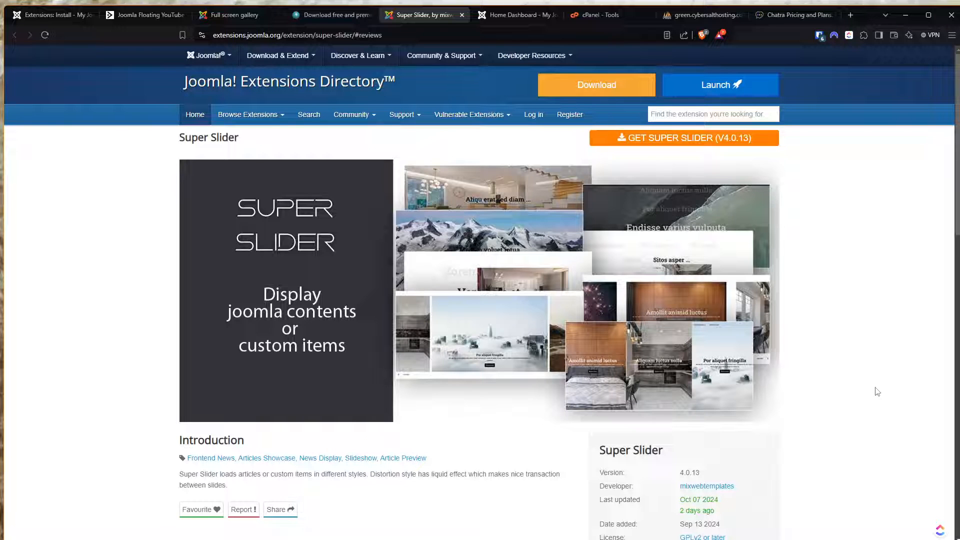
scroll(700, 325, down, 5)
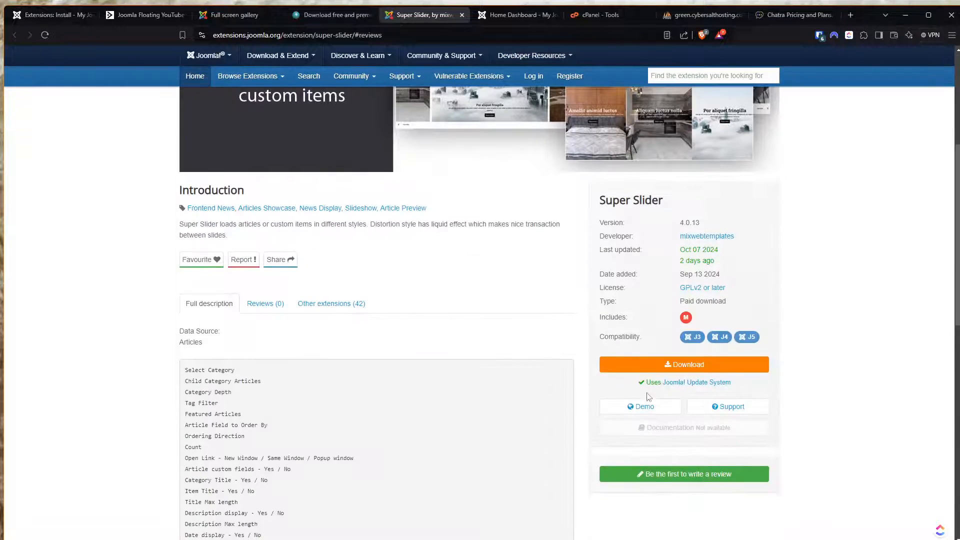
click(647, 406)
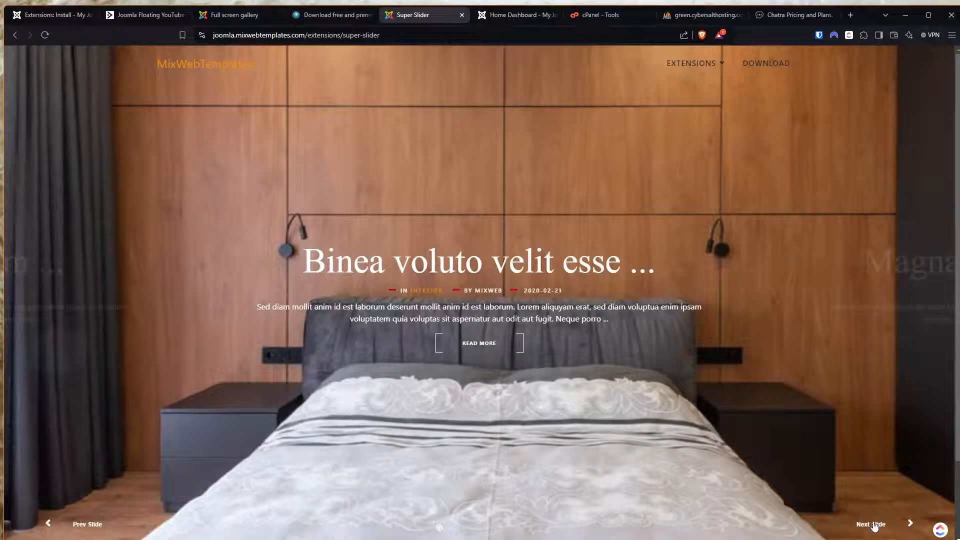
- Advance the Super Slider demo through four slides, then go back to the Extensions: Install tab
click(875, 525)
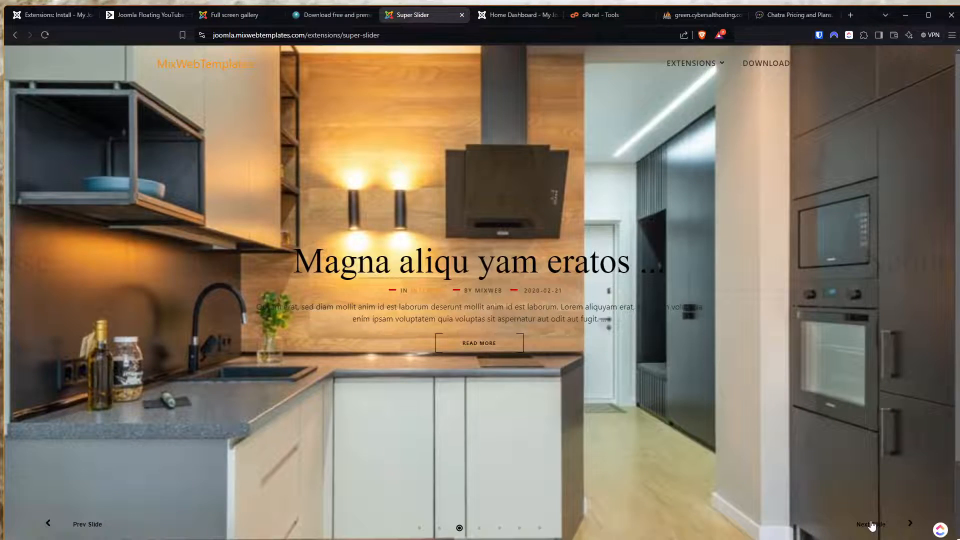
click(872, 525)
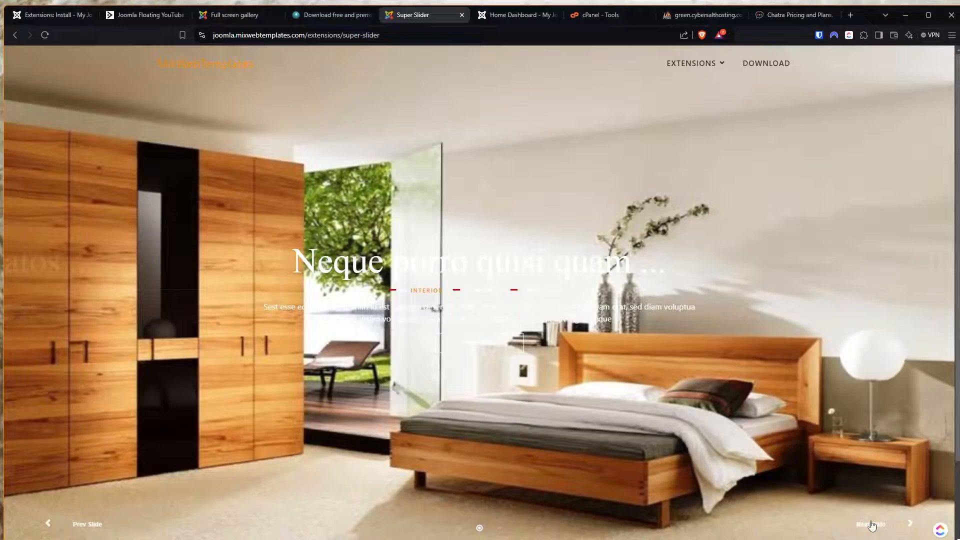
click(871, 524)
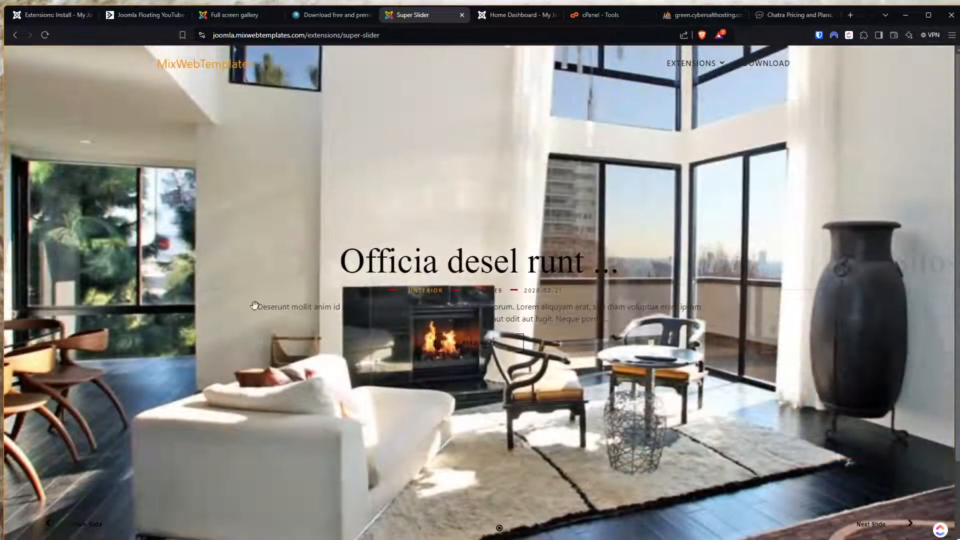
click(893, 528)
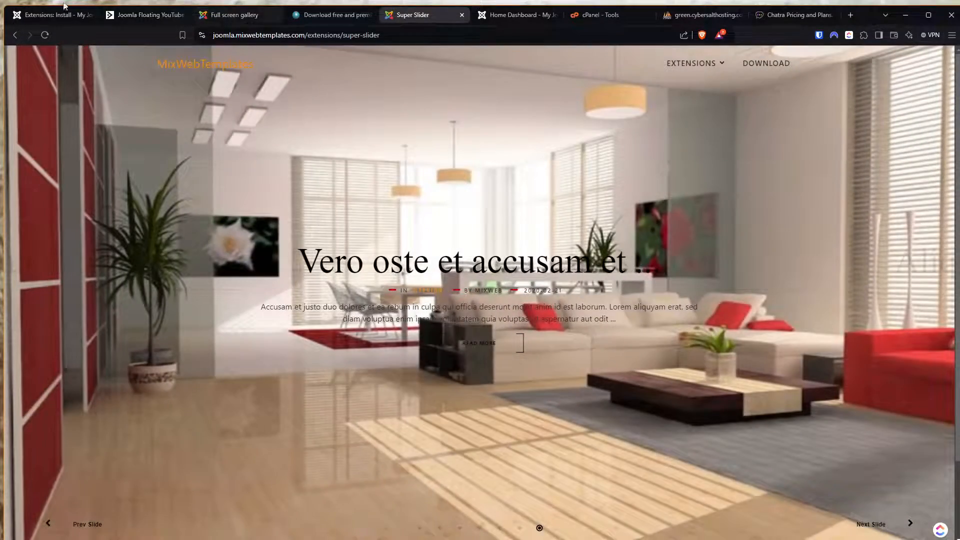
click(64, 7)
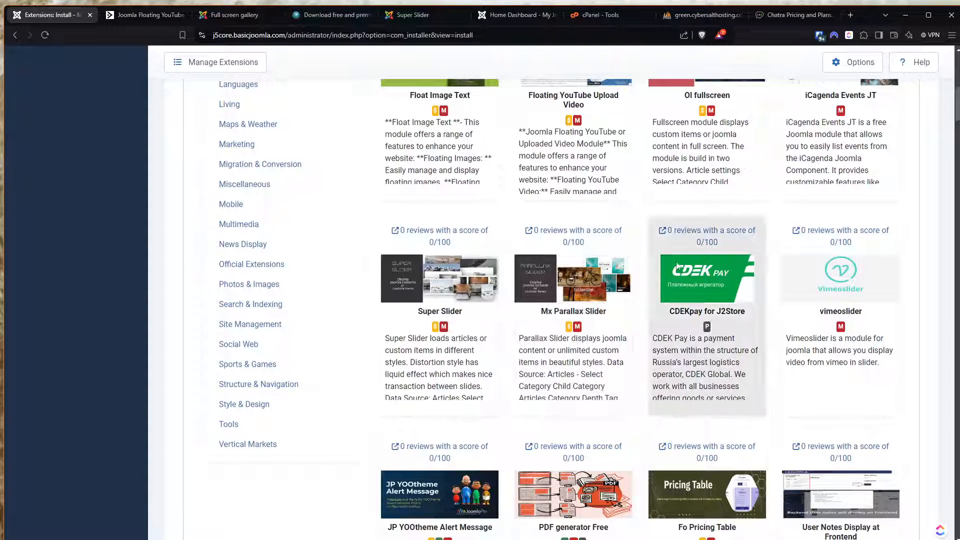
- Open the vimeoslider listing in a new tab, view it, and return to the Install from Web list
right_click(833, 238)
click(850, 242)
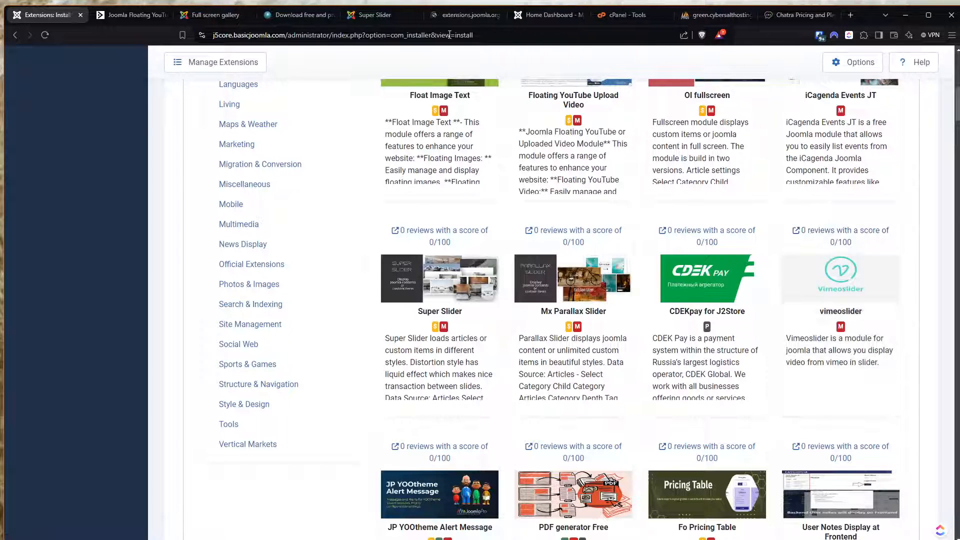
click(456, 17)
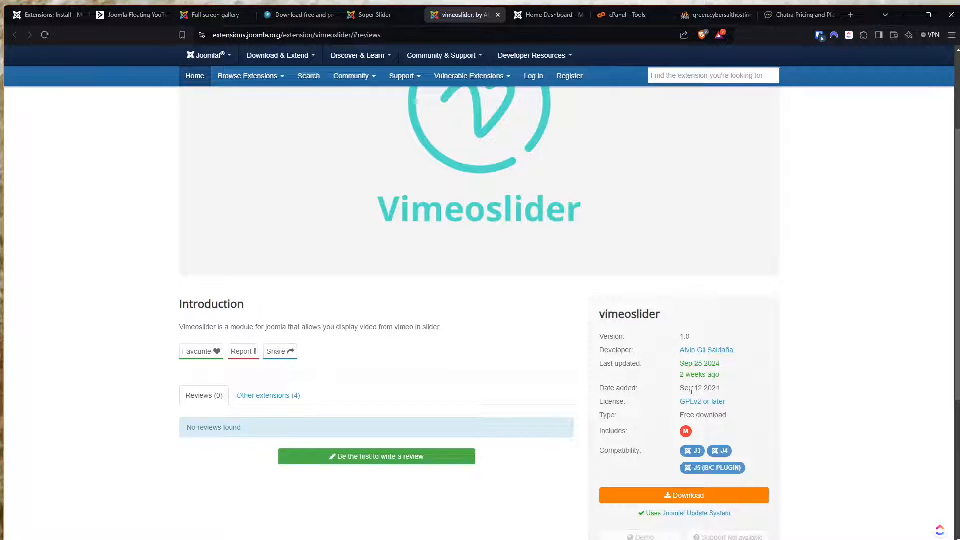
click(48, 15)
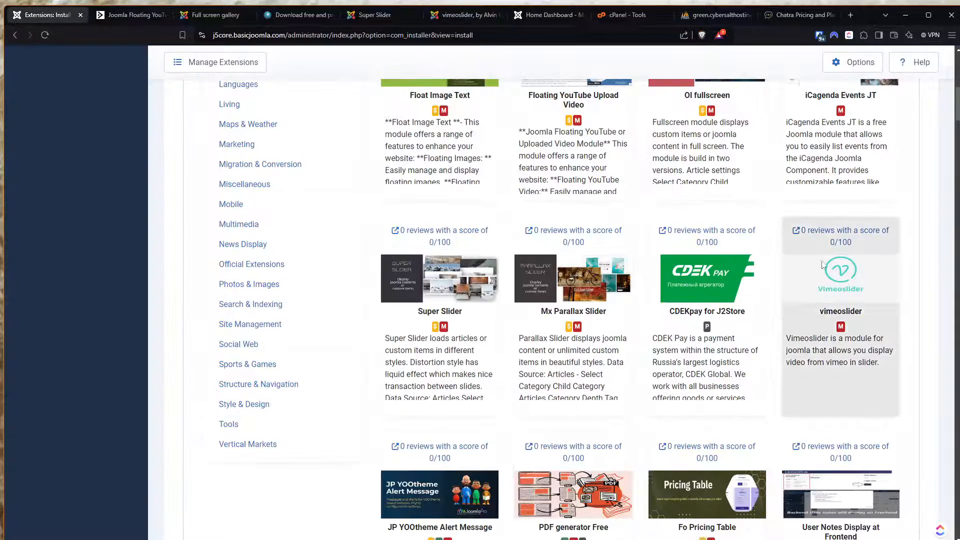
- Check the extension sort options and keep the list sorted Newest First
scroll(842, 254, up, 4)
scroll(841, 254, up, 6)
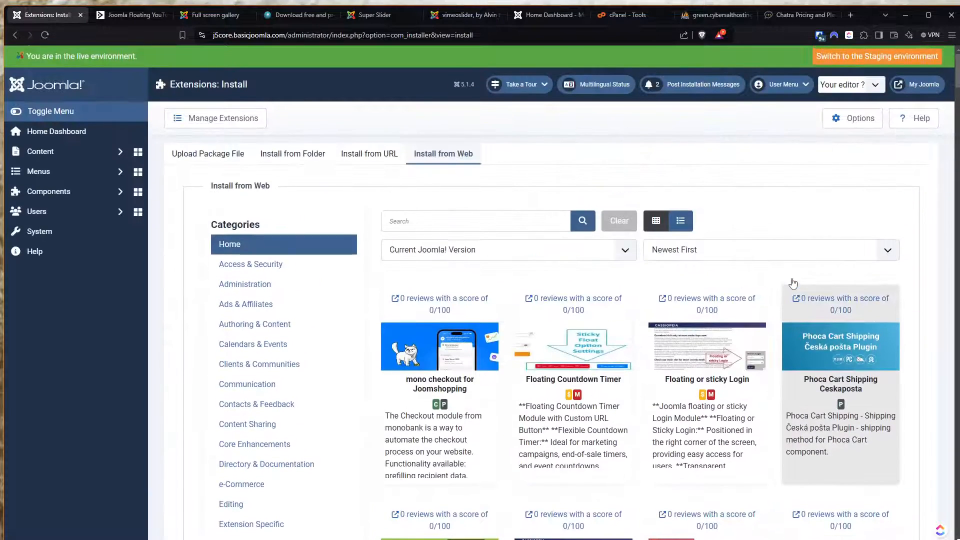
click(679, 252)
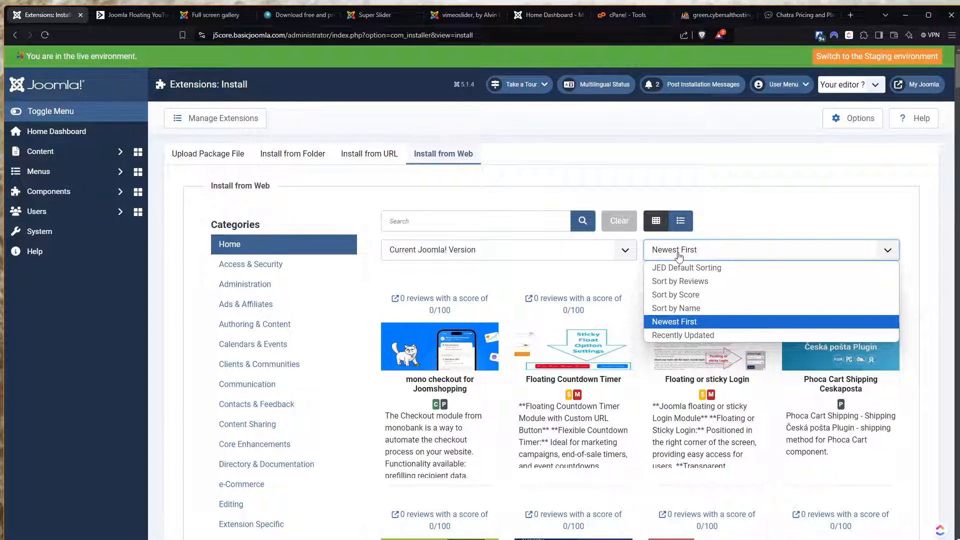
click(679, 255)
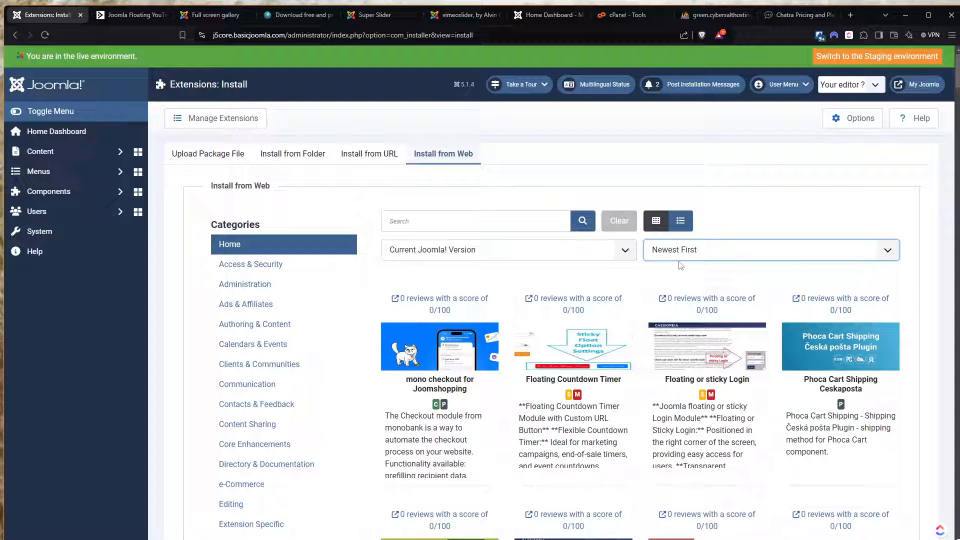
- Open the mono checkout for Joomshopping listing from its reviews link
scroll(681, 265, down, 10)
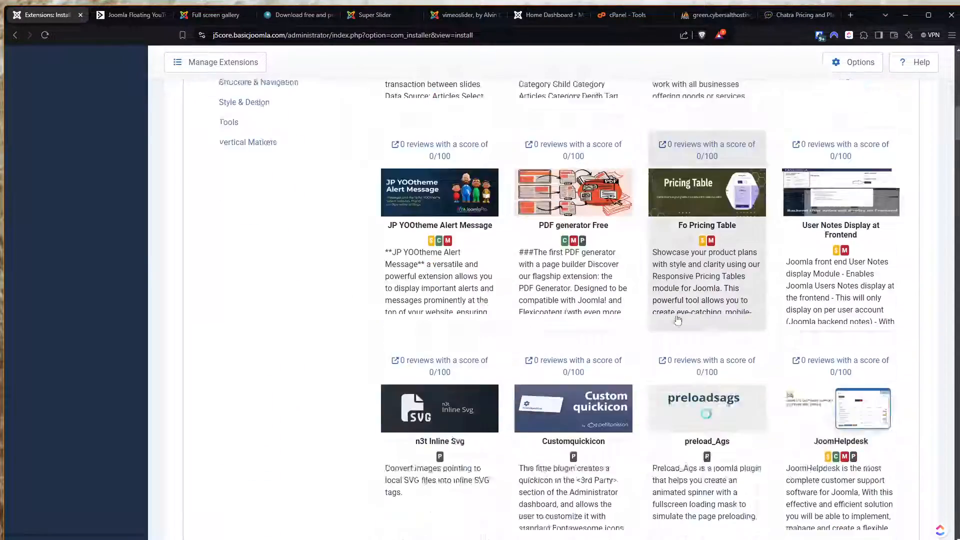
scroll(678, 320, down, 3)
scroll(681, 313, up, 8)
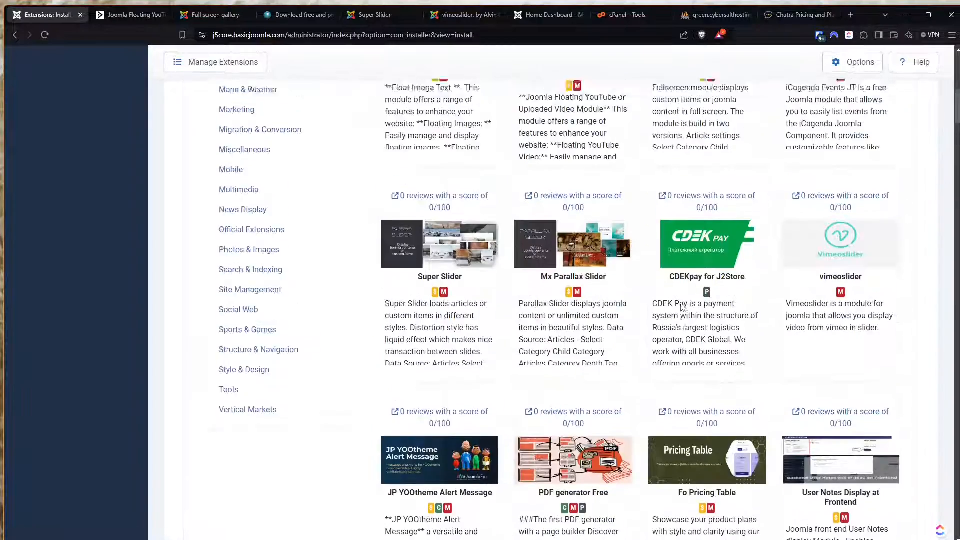
scroll(683, 308, up, 10)
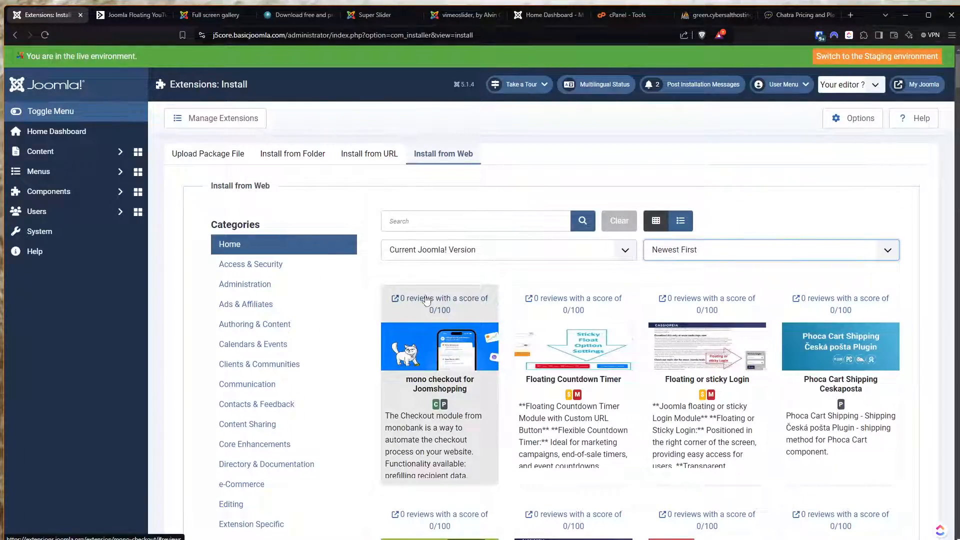
click(427, 300)
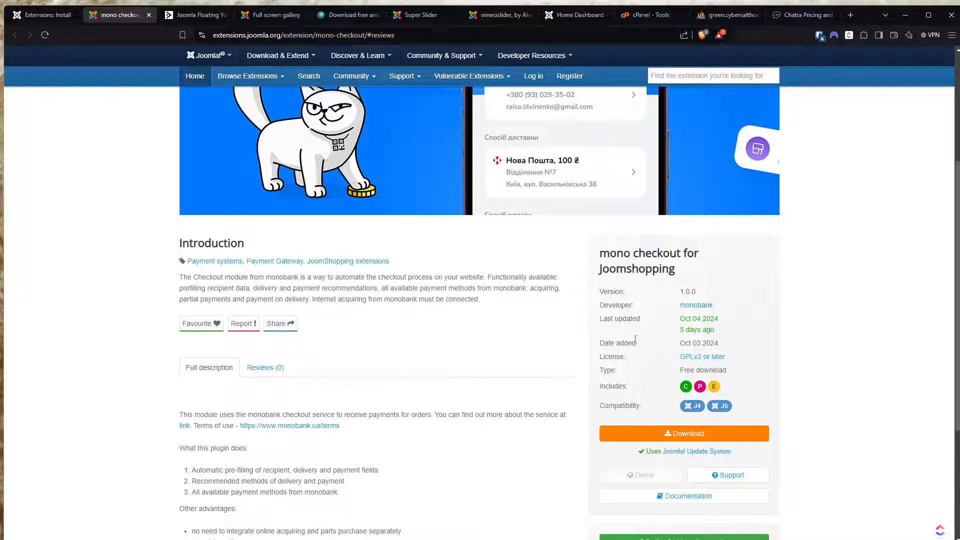
- Open the Floating Countdown Timer listing in a new tab from the Install from Web list
click(45, 15)
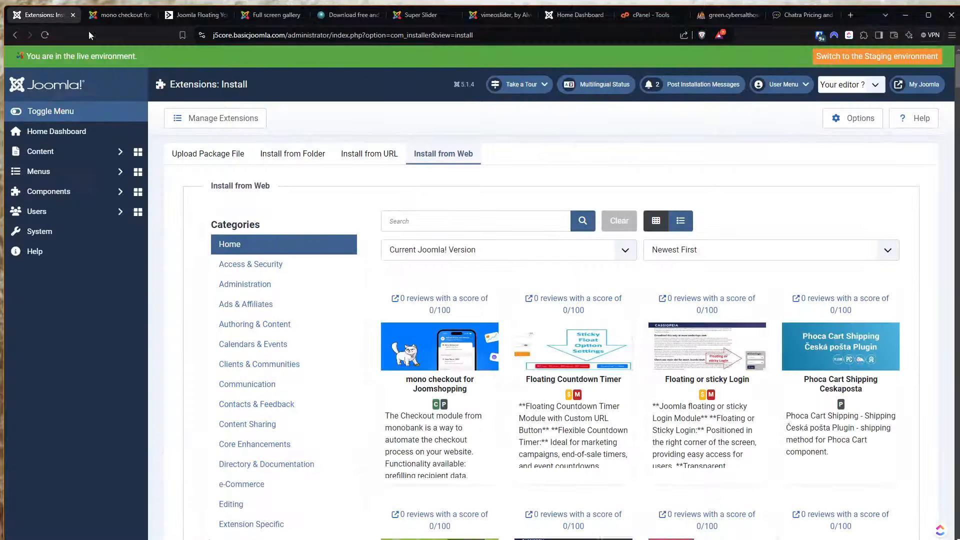
click(572, 319)
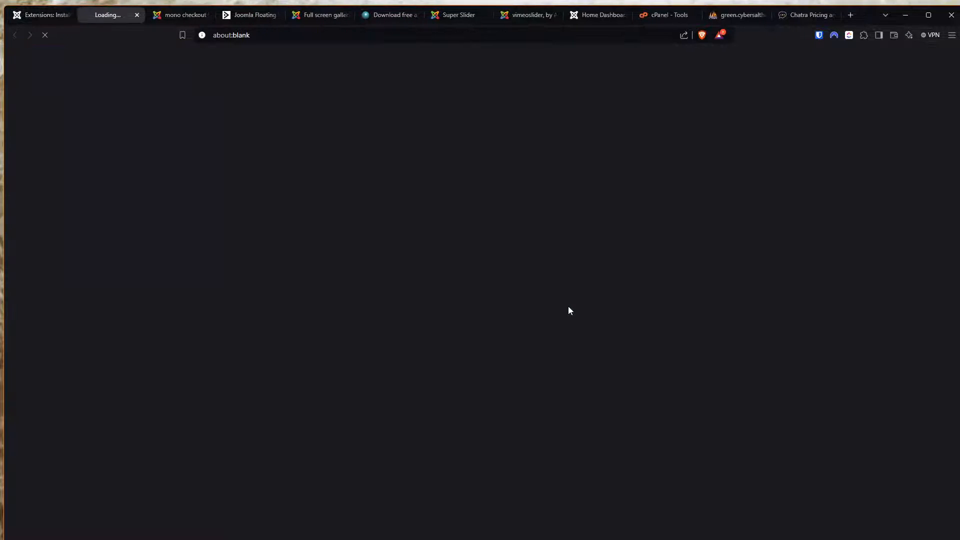
scroll(656, 317, down, 3)
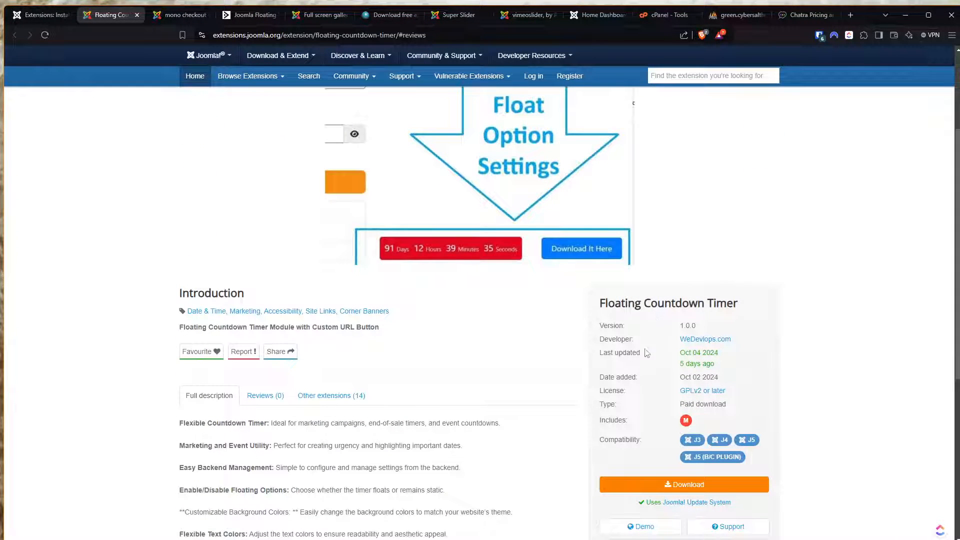
- Open the vimeoslider listing in a new tab via its '0 reviews' link
click(31, 22)
scroll(682, 292, down, 5)
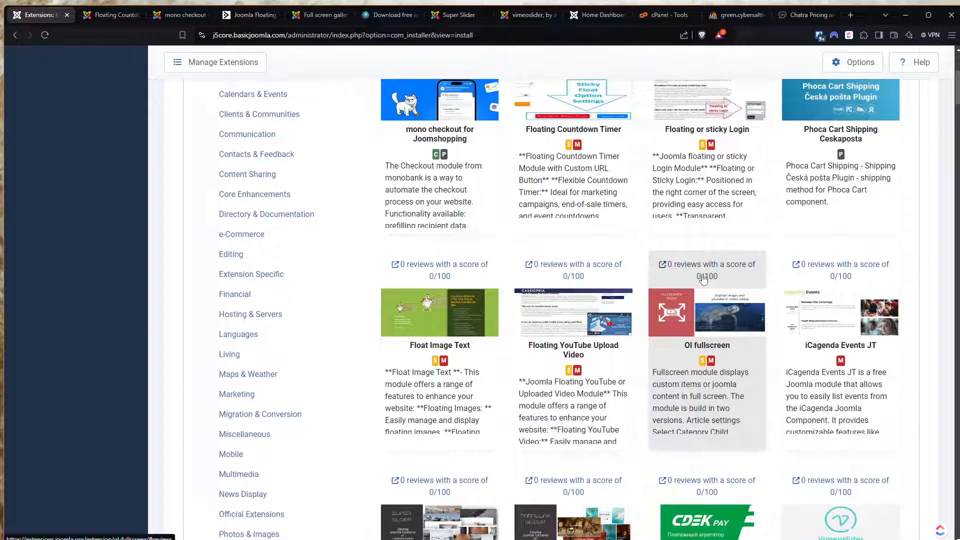
scroll(691, 278, down, 4)
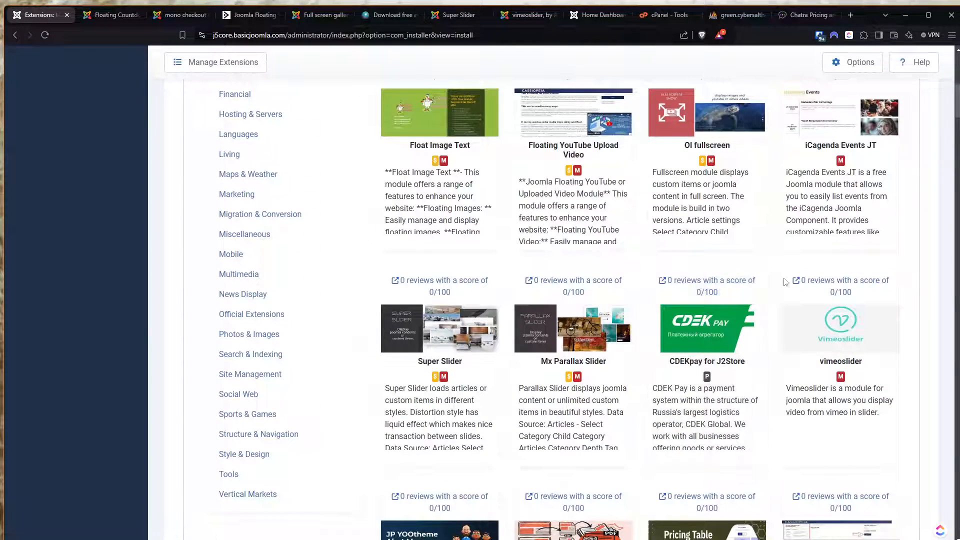
click(835, 290)
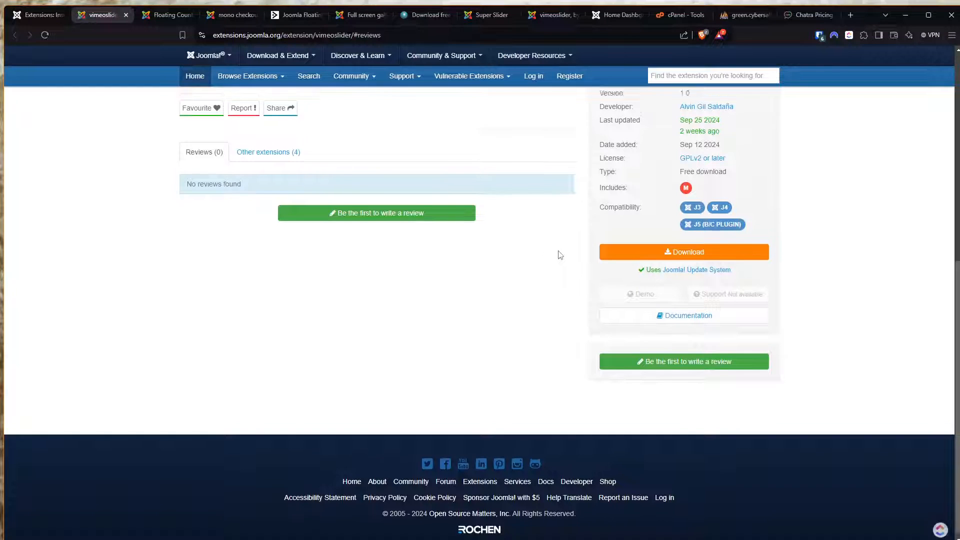
scroll(557, 252, up, 3)
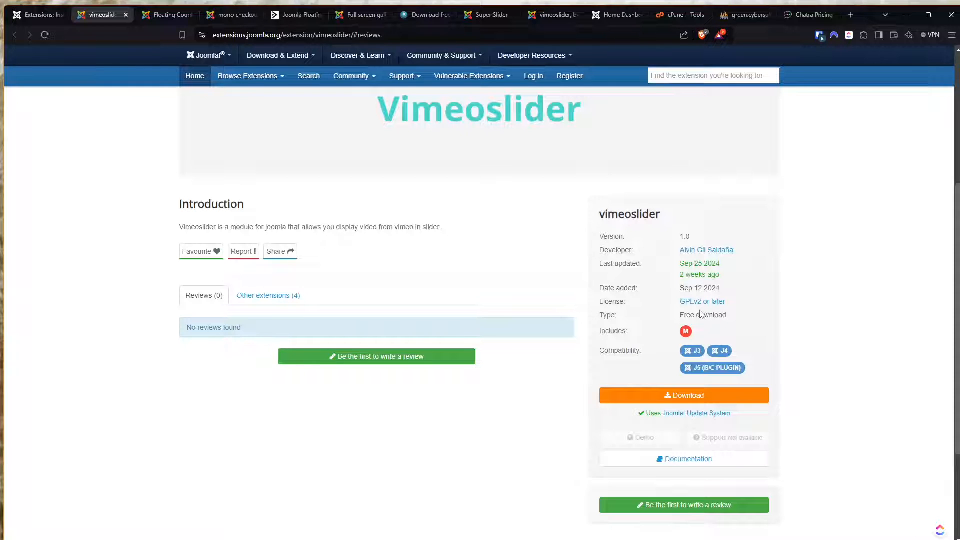
scroll(696, 312, up, 4)
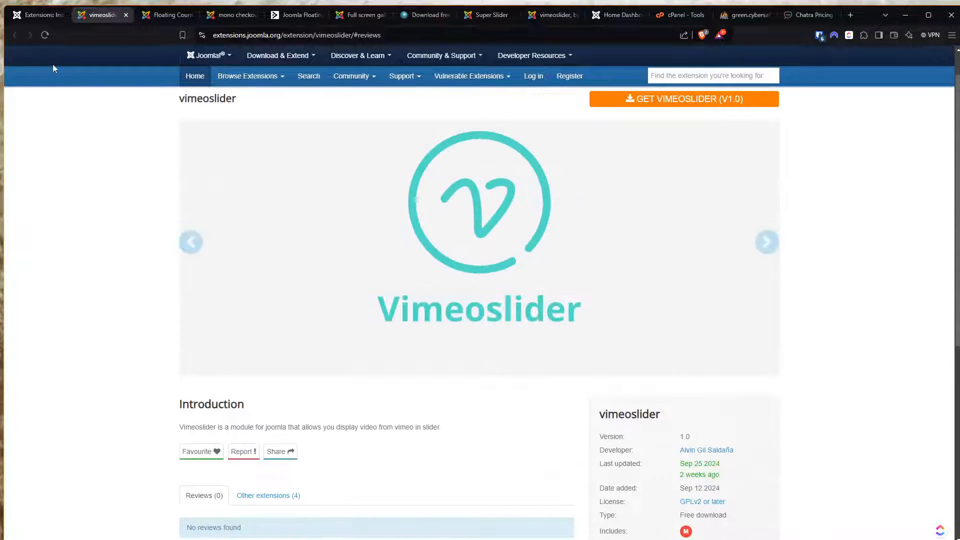
scroll(642, 266, down, 6)
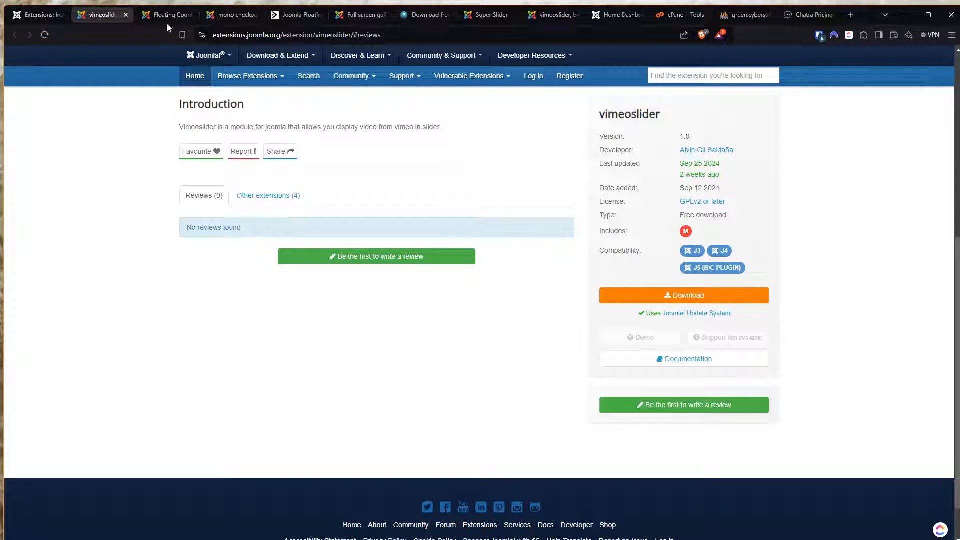
- Open the Mx Parallax Slider listing in a new tab, then return to the installer list
click(38, 16)
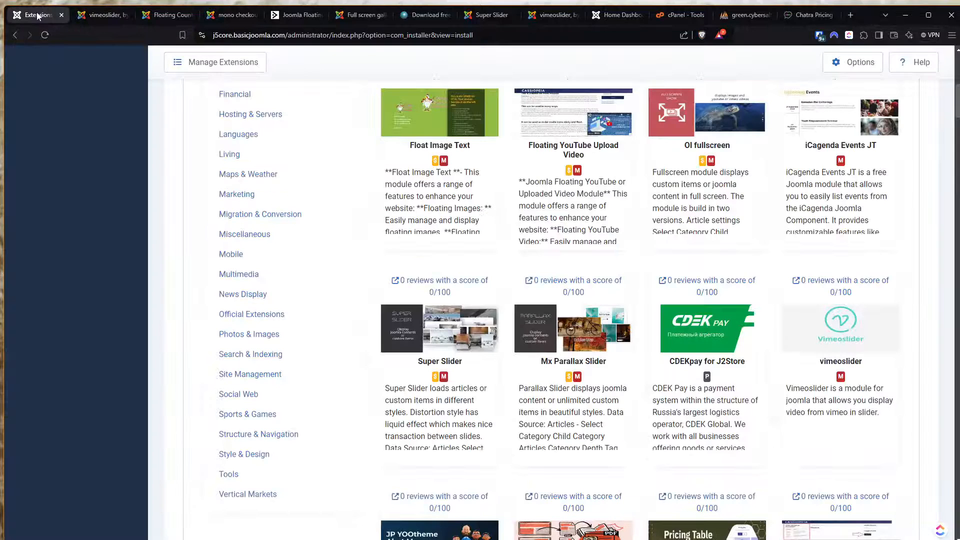
click(582, 284)
scroll(603, 287, down, 3)
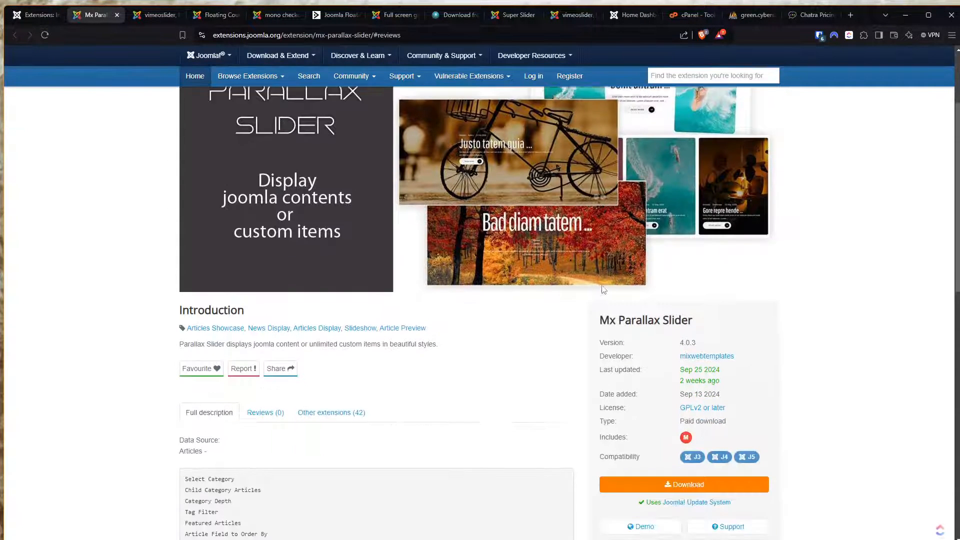
scroll(691, 324, up, 3)
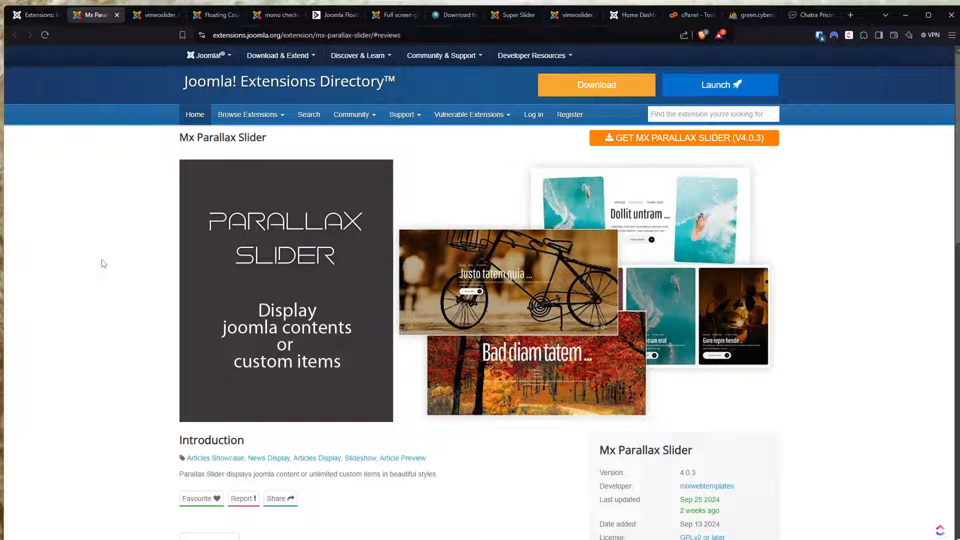
click(22, 20)
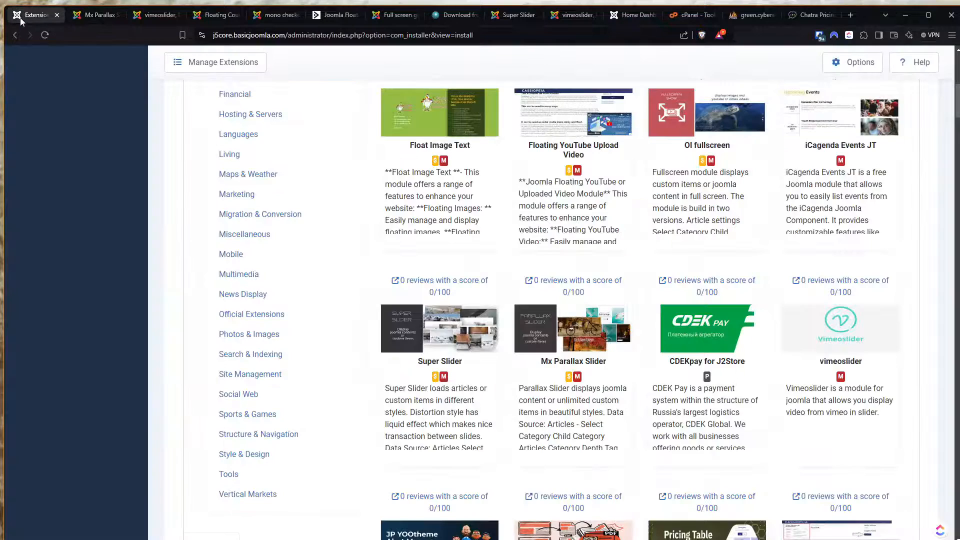